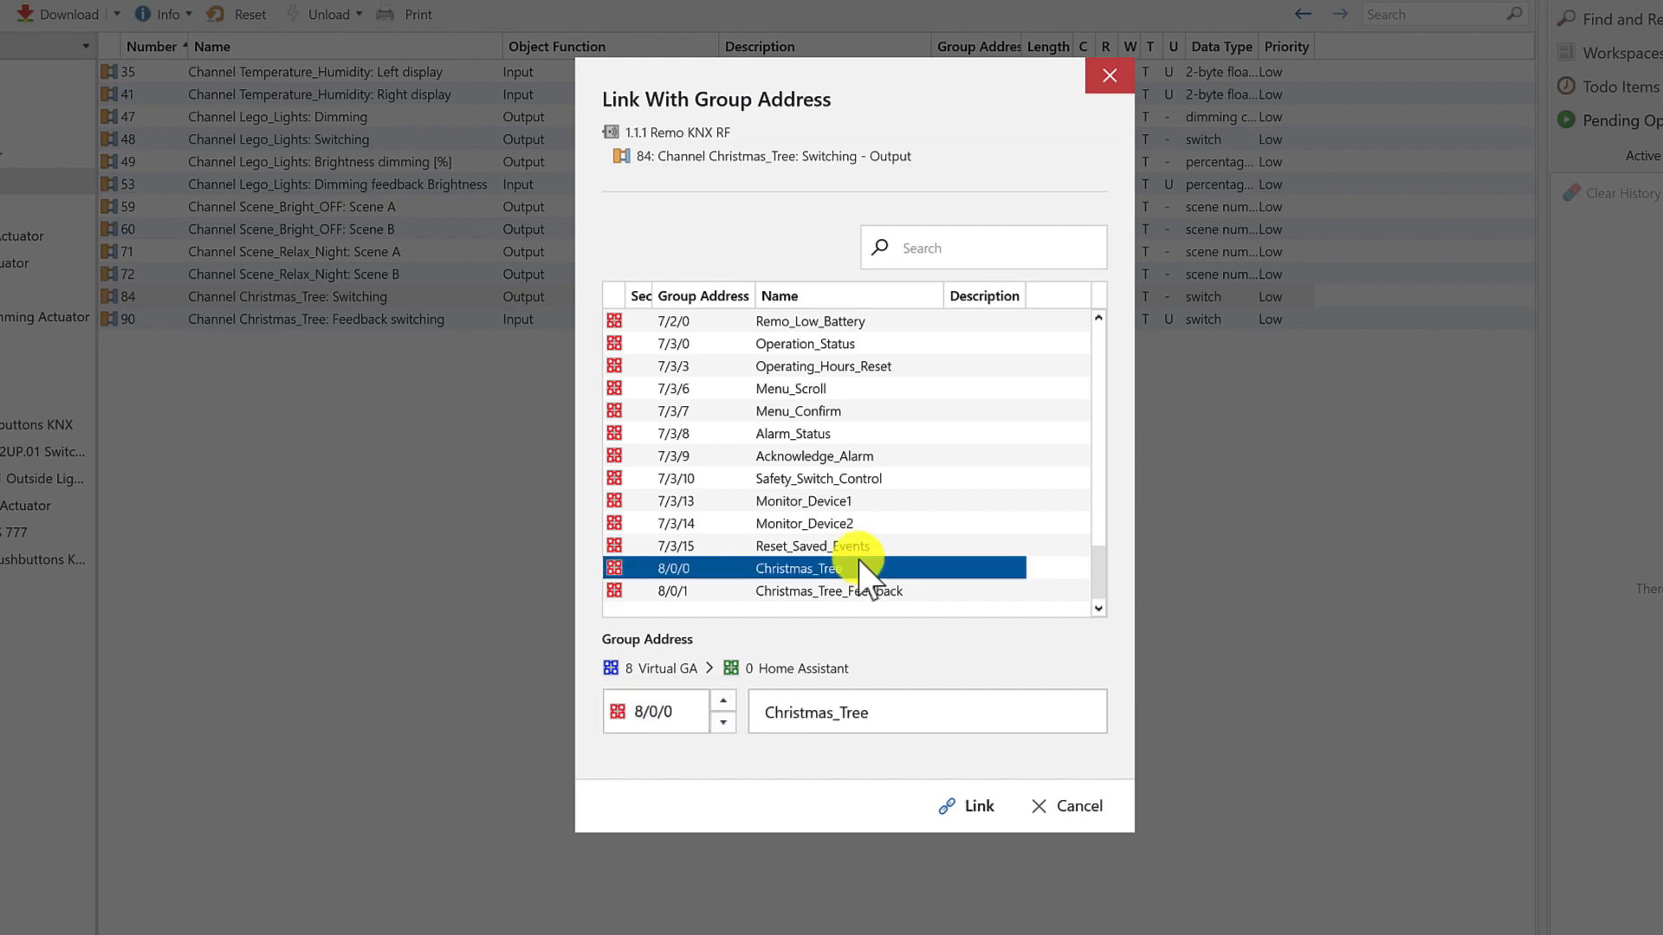
Step: Link the Christmas_Tree switching output to group address 8/0/0 and its feedback switching input to 8/0/1 Christmas_Tree_Feedback
{"action": "left_click", "coordinate": [971, 805]}
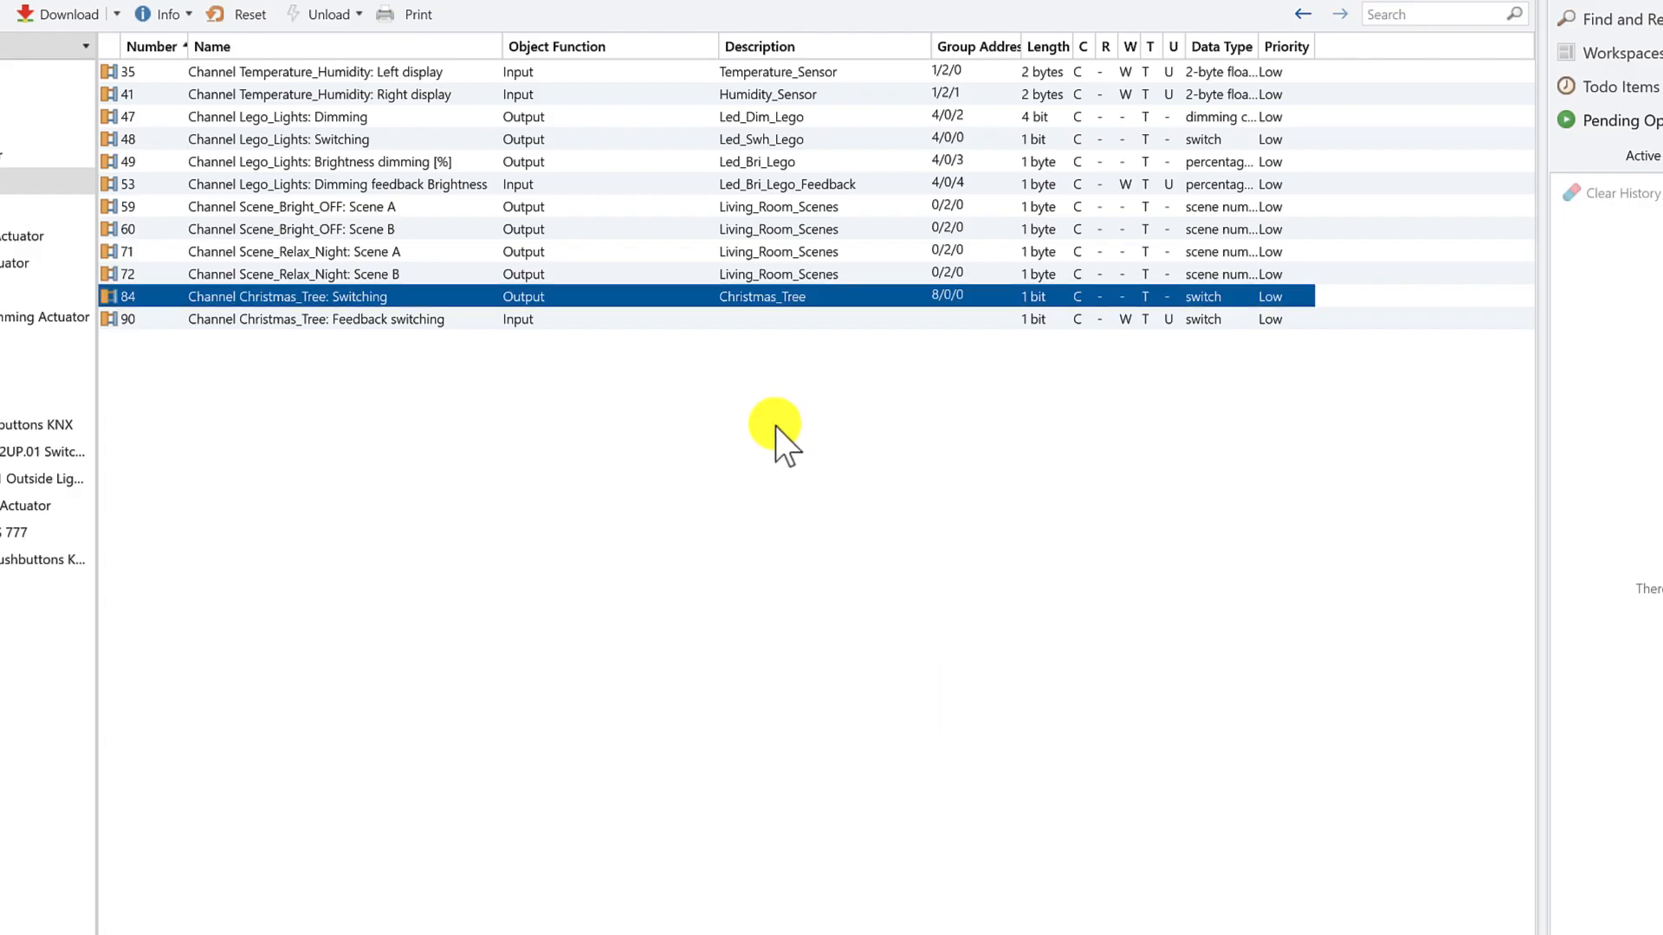
{"action": "left_click", "coordinate": [746, 317]}
{"action": "right_click", "coordinate": [747, 317]}
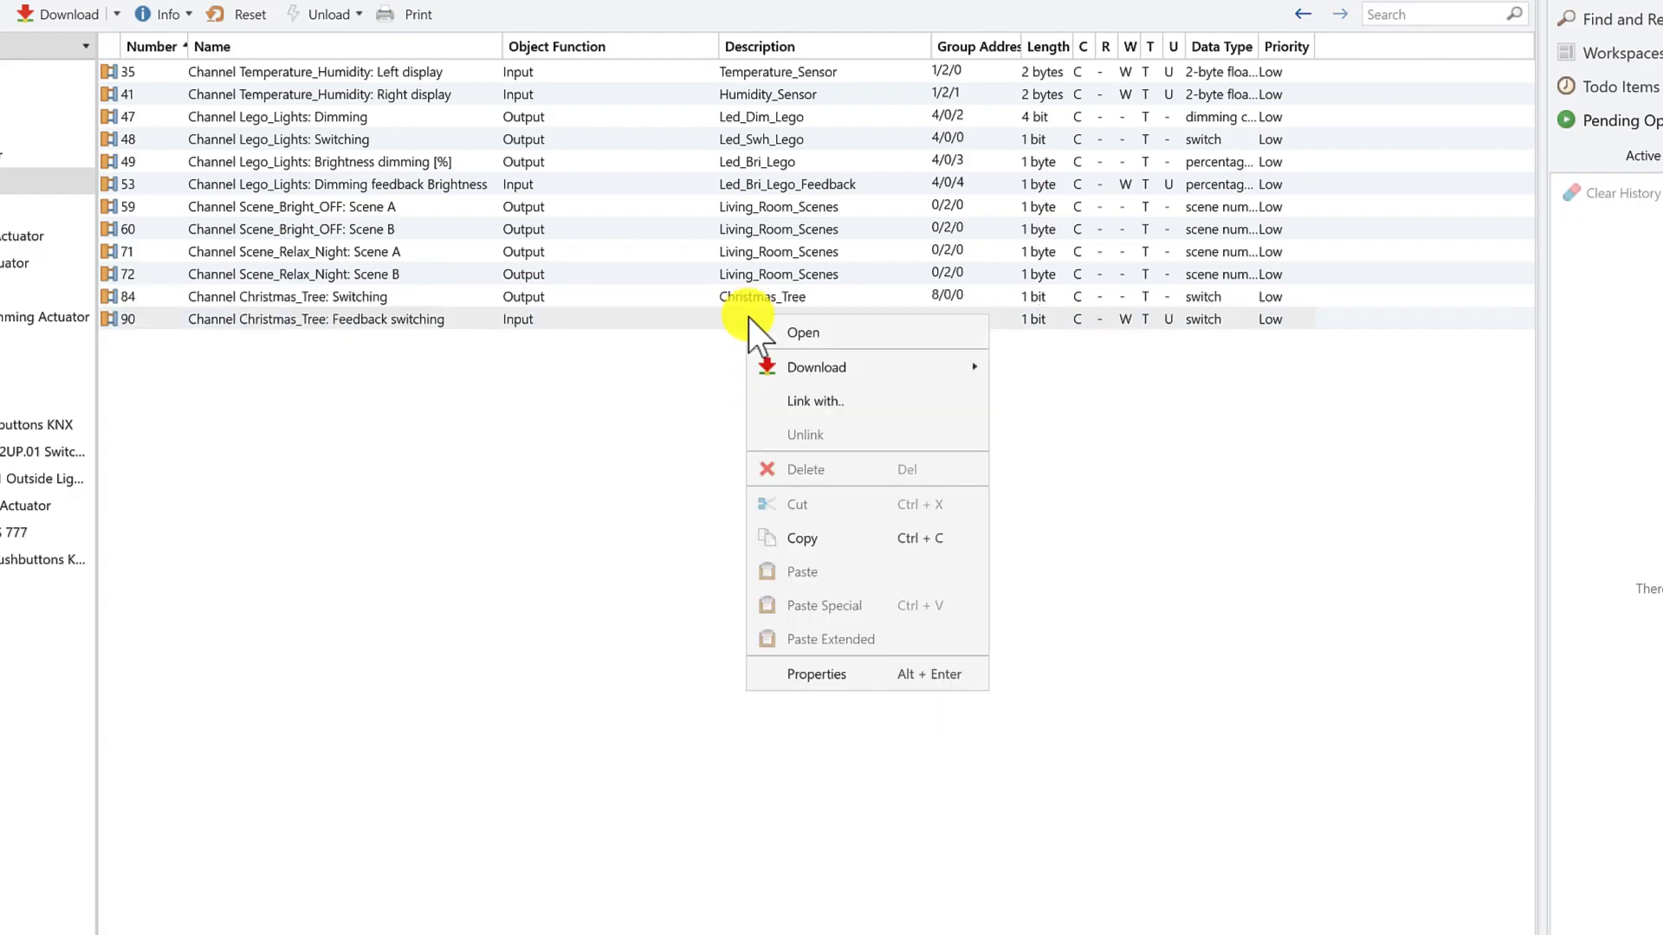
{"action": "left_click", "coordinate": [795, 396]}
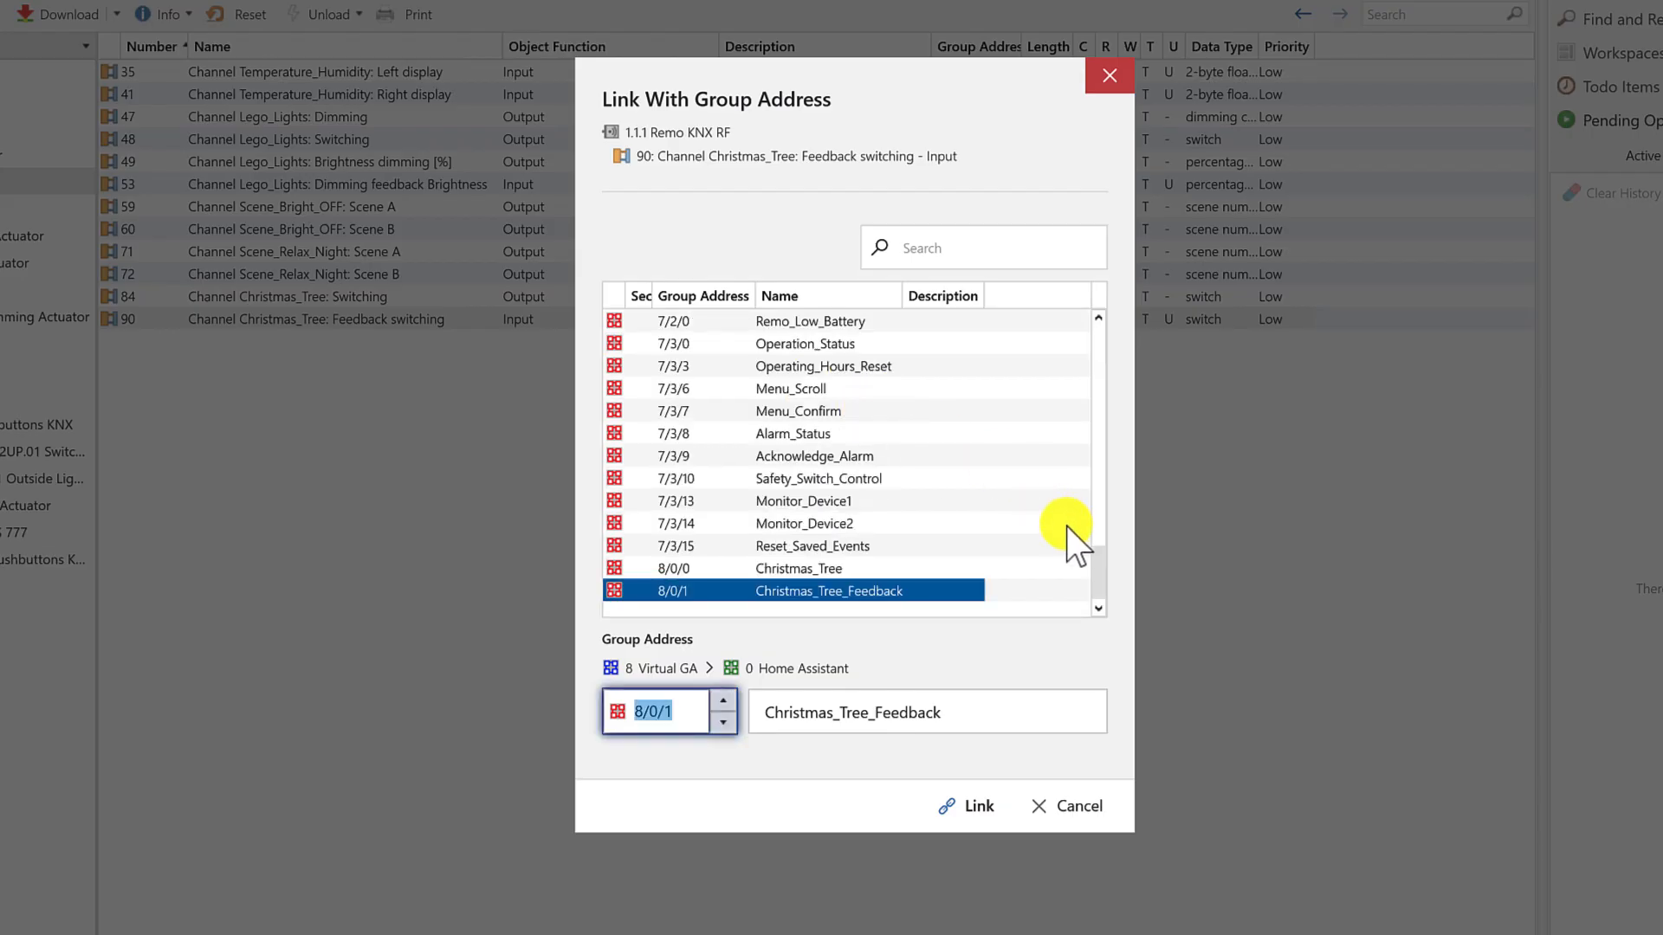
{"action": "left_click", "coordinate": [979, 807]}
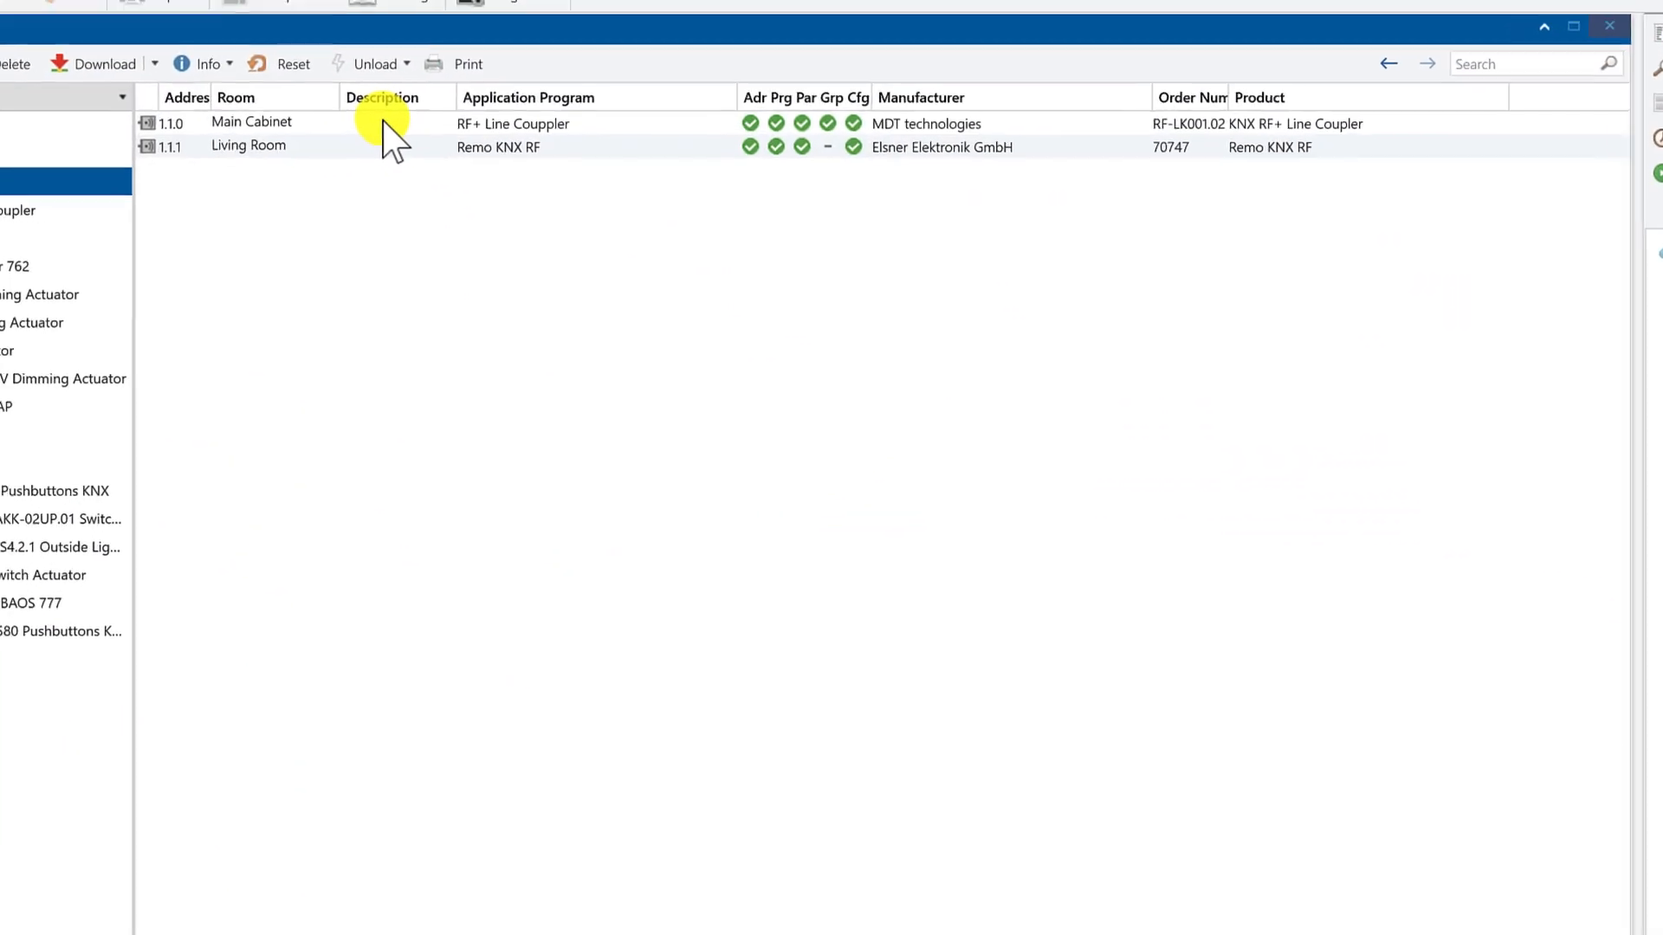
Step: Preview the filter table of the 1.1.0 KNX RF+ Line Coupler in the Main Cabinet
{"action": "left_click", "coordinate": [378, 117]}
{"action": "right_click", "coordinate": [377, 117]}
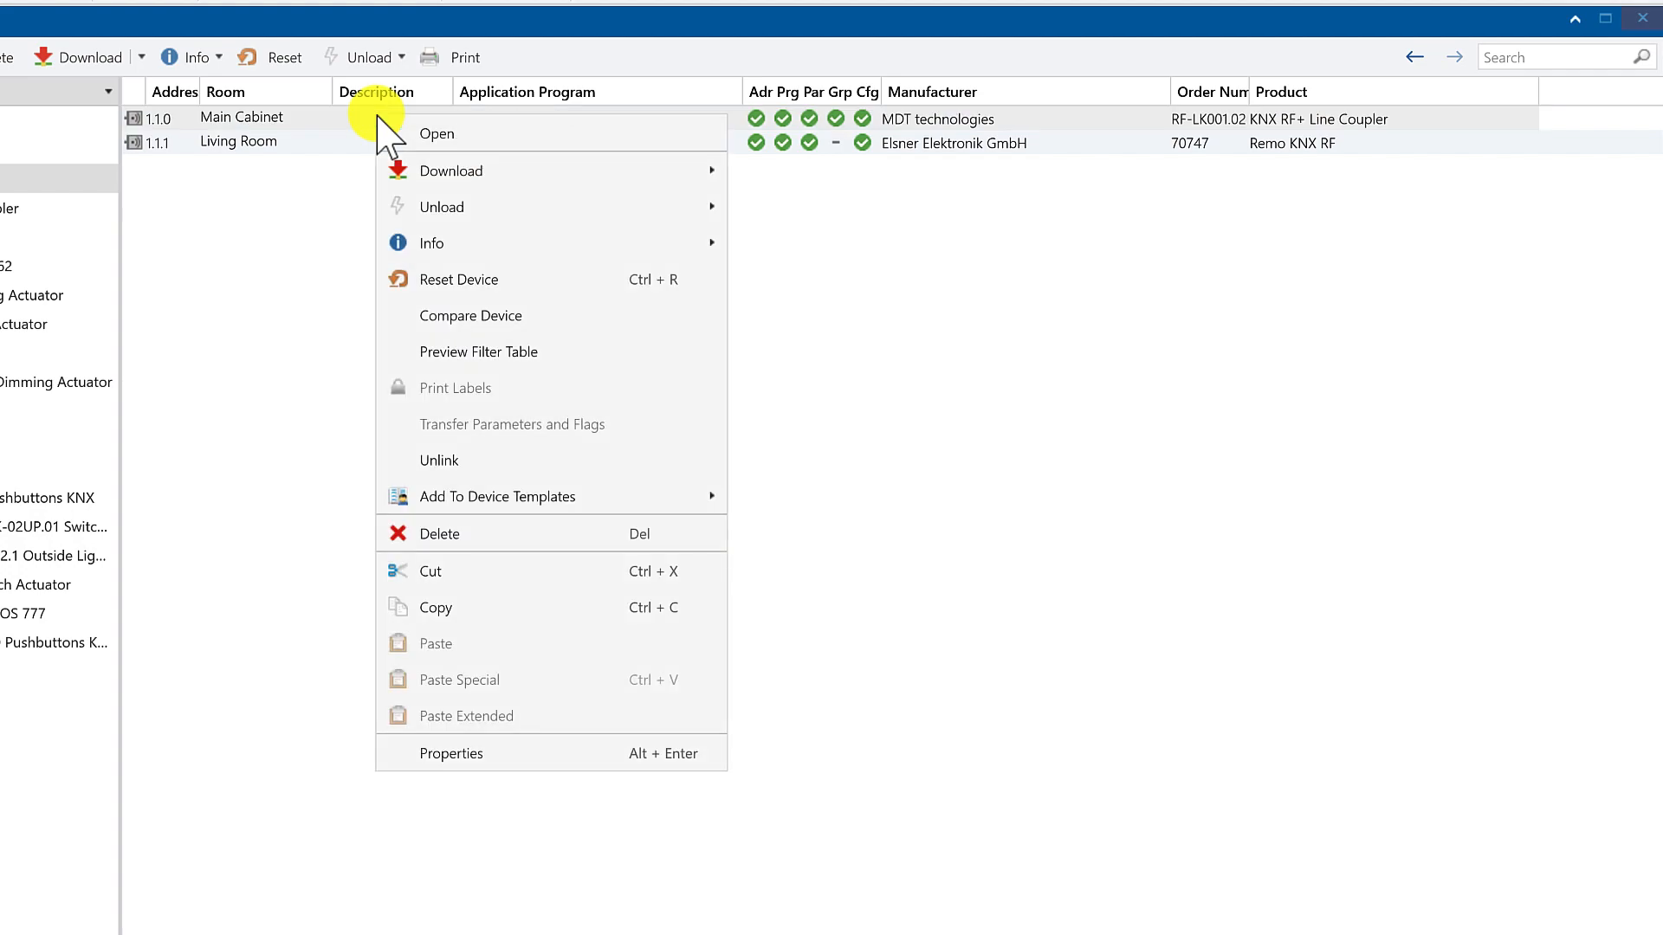
{"action": "left_click", "coordinate": [502, 351]}
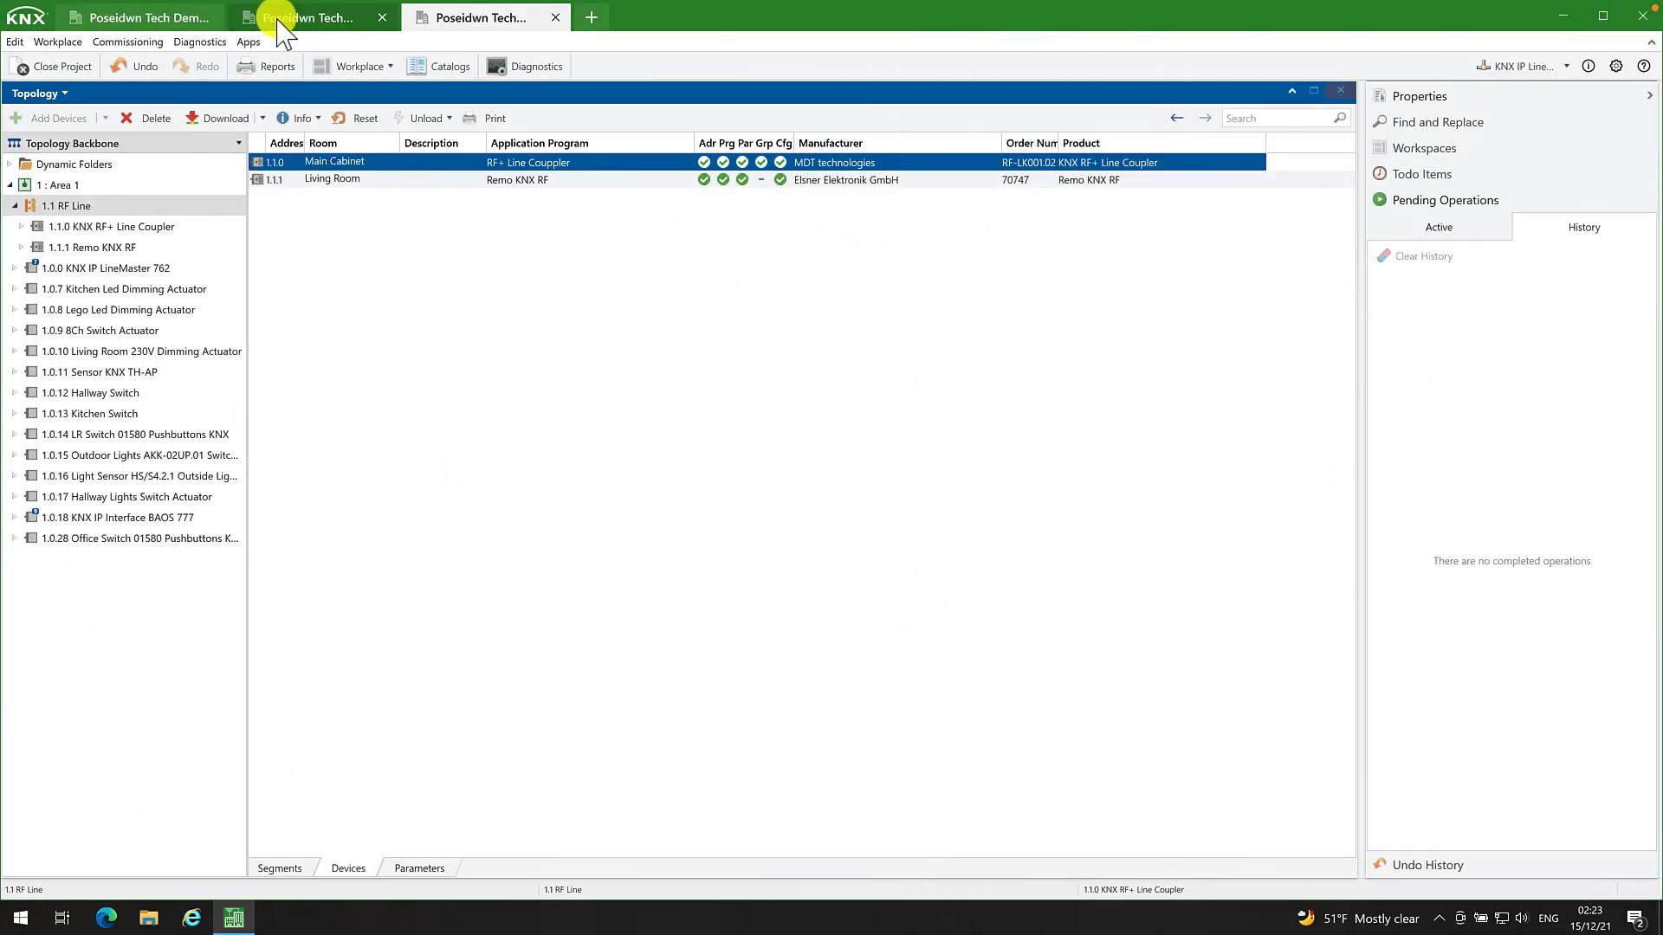
Step: Allow group addresses 8/0/0 Christmas_Tree and 8/0/1 Christmas_Tree_Feedback to pass through the line coupler
{"action": "left_click", "coordinate": [280, 19]}
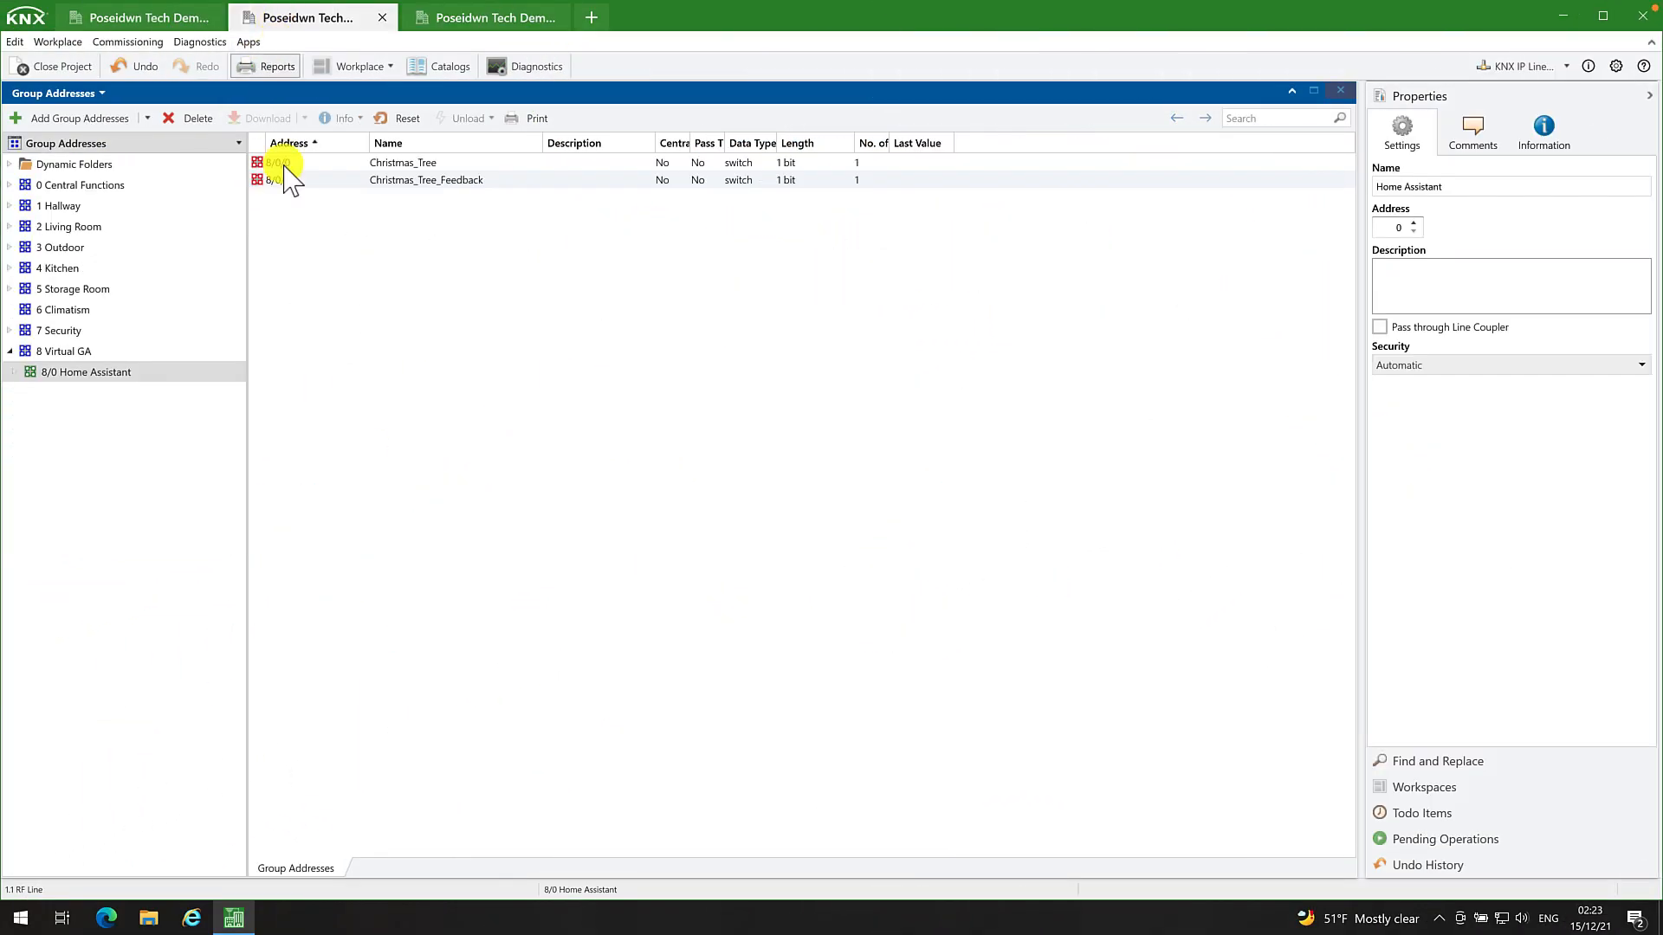
{"action": "left_click", "coordinate": [316, 162]}
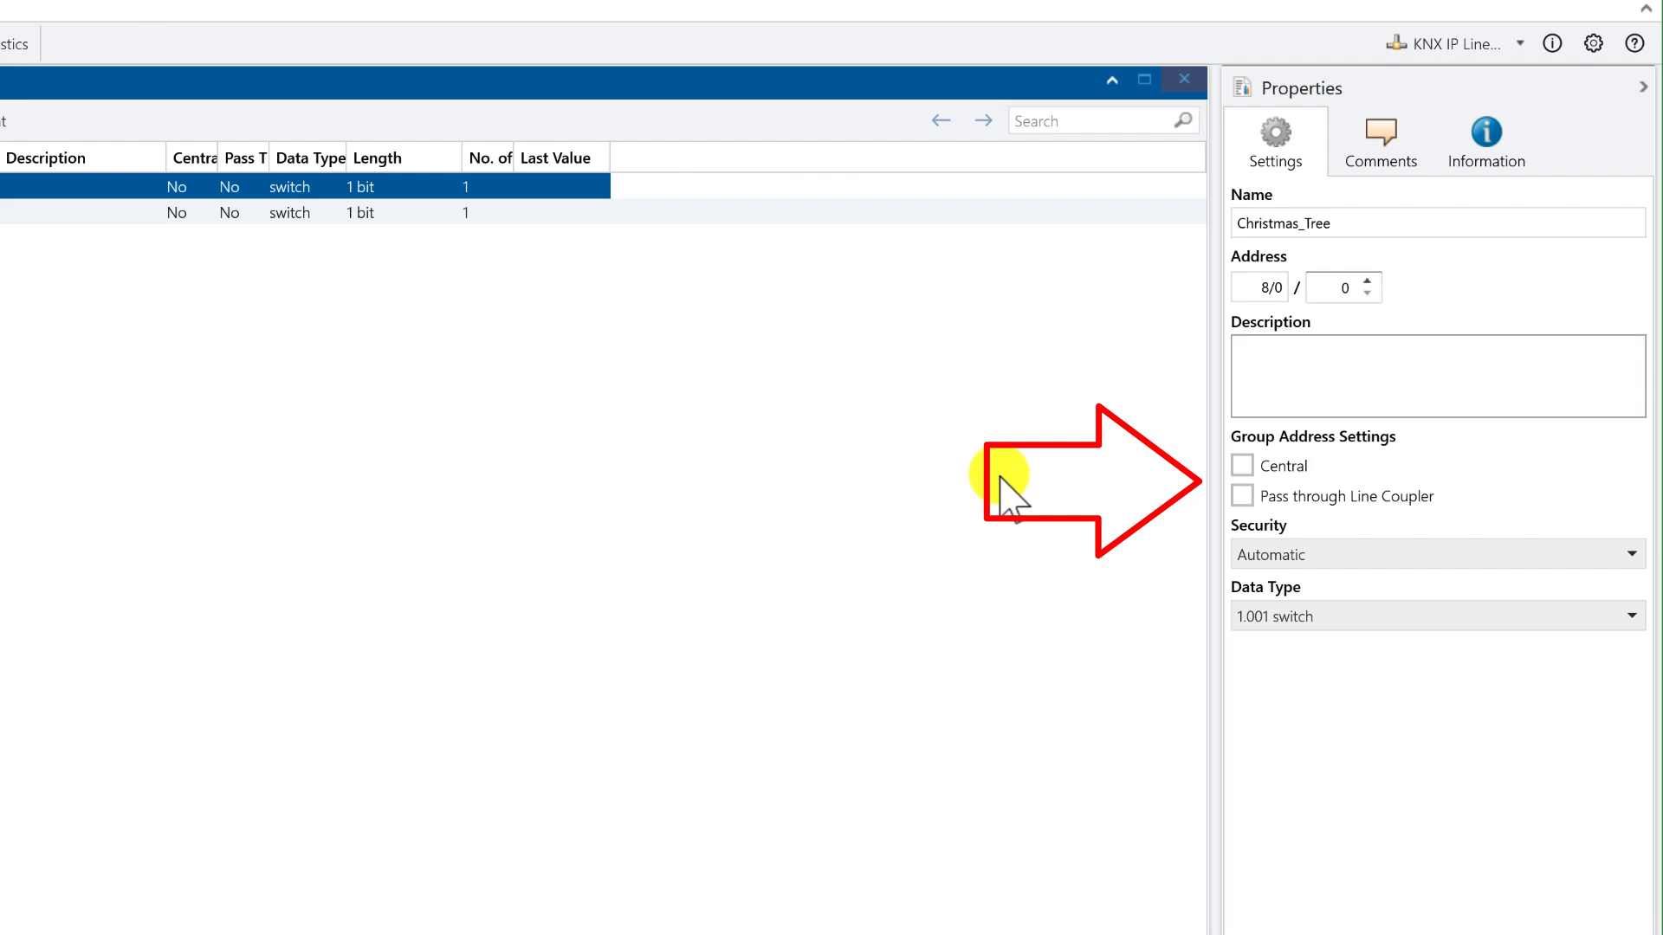
{"action": "left_click", "coordinate": [1243, 497]}
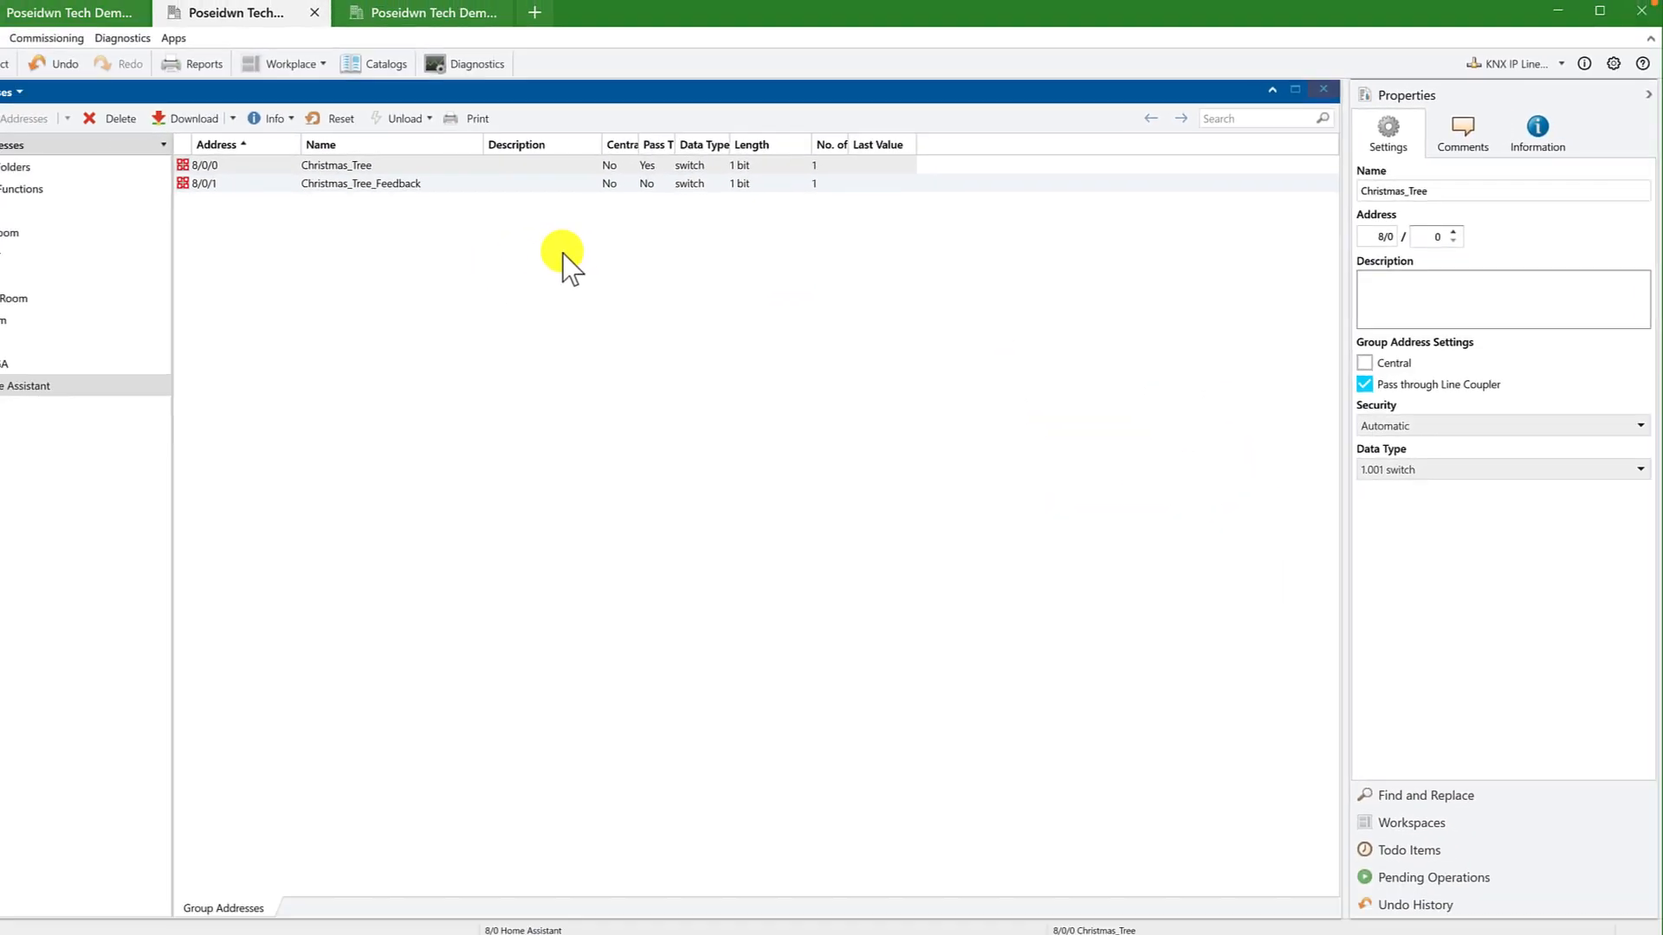
{"action": "left_click", "coordinate": [1, 213]}
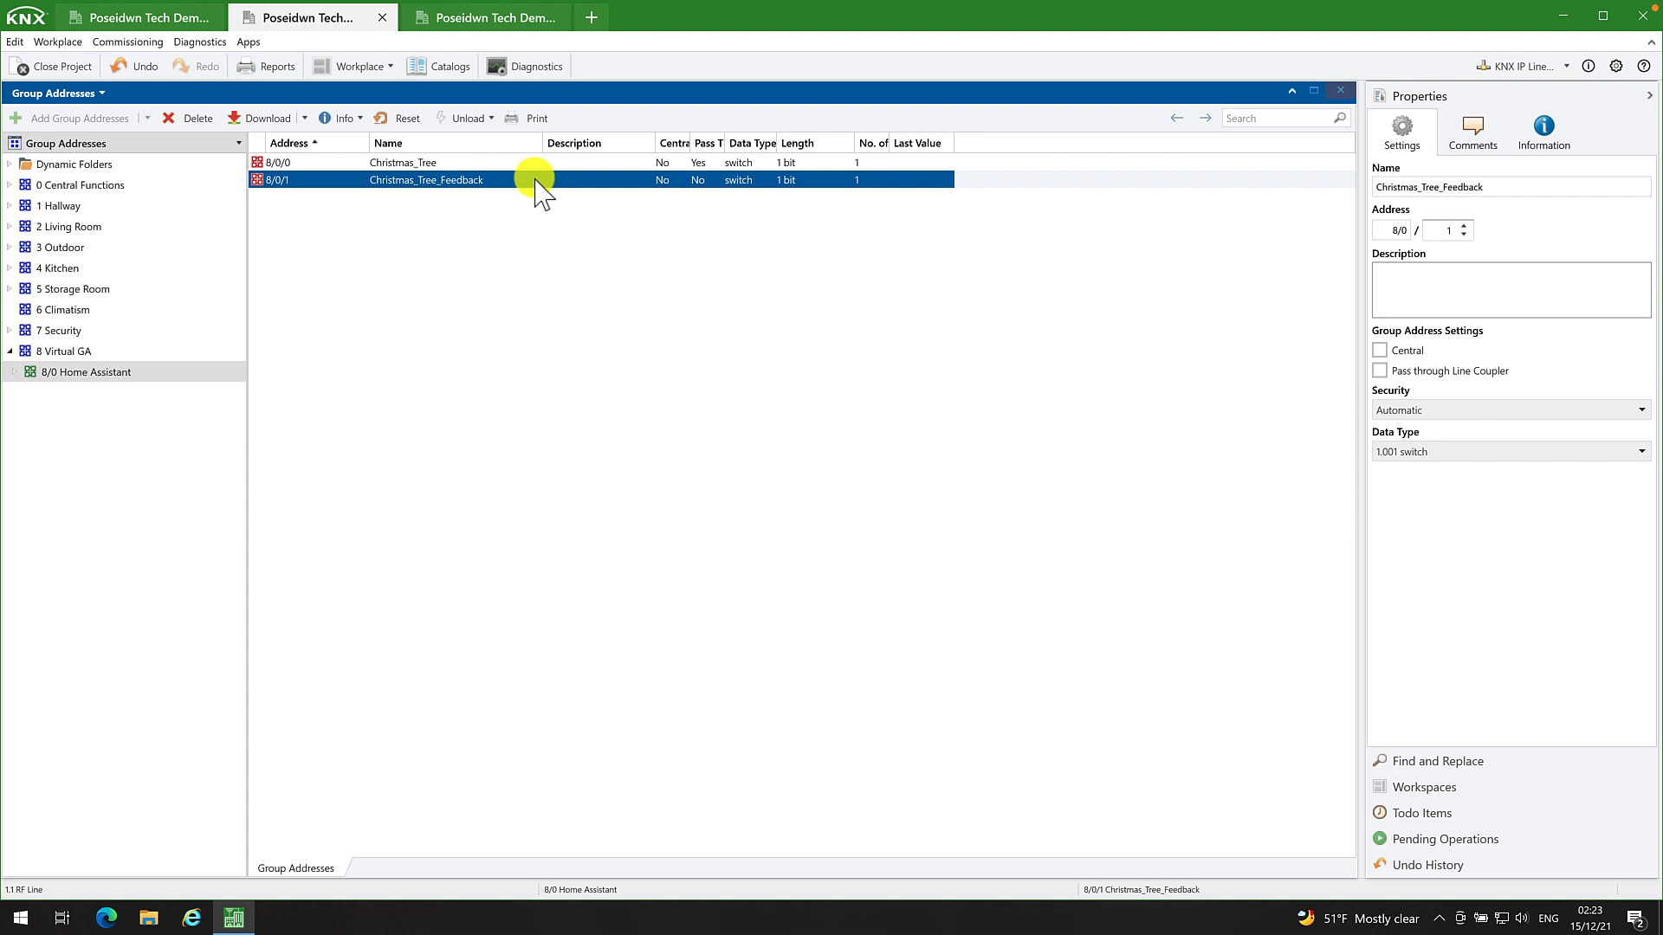
{"action": "left_click", "coordinate": [1379, 371]}
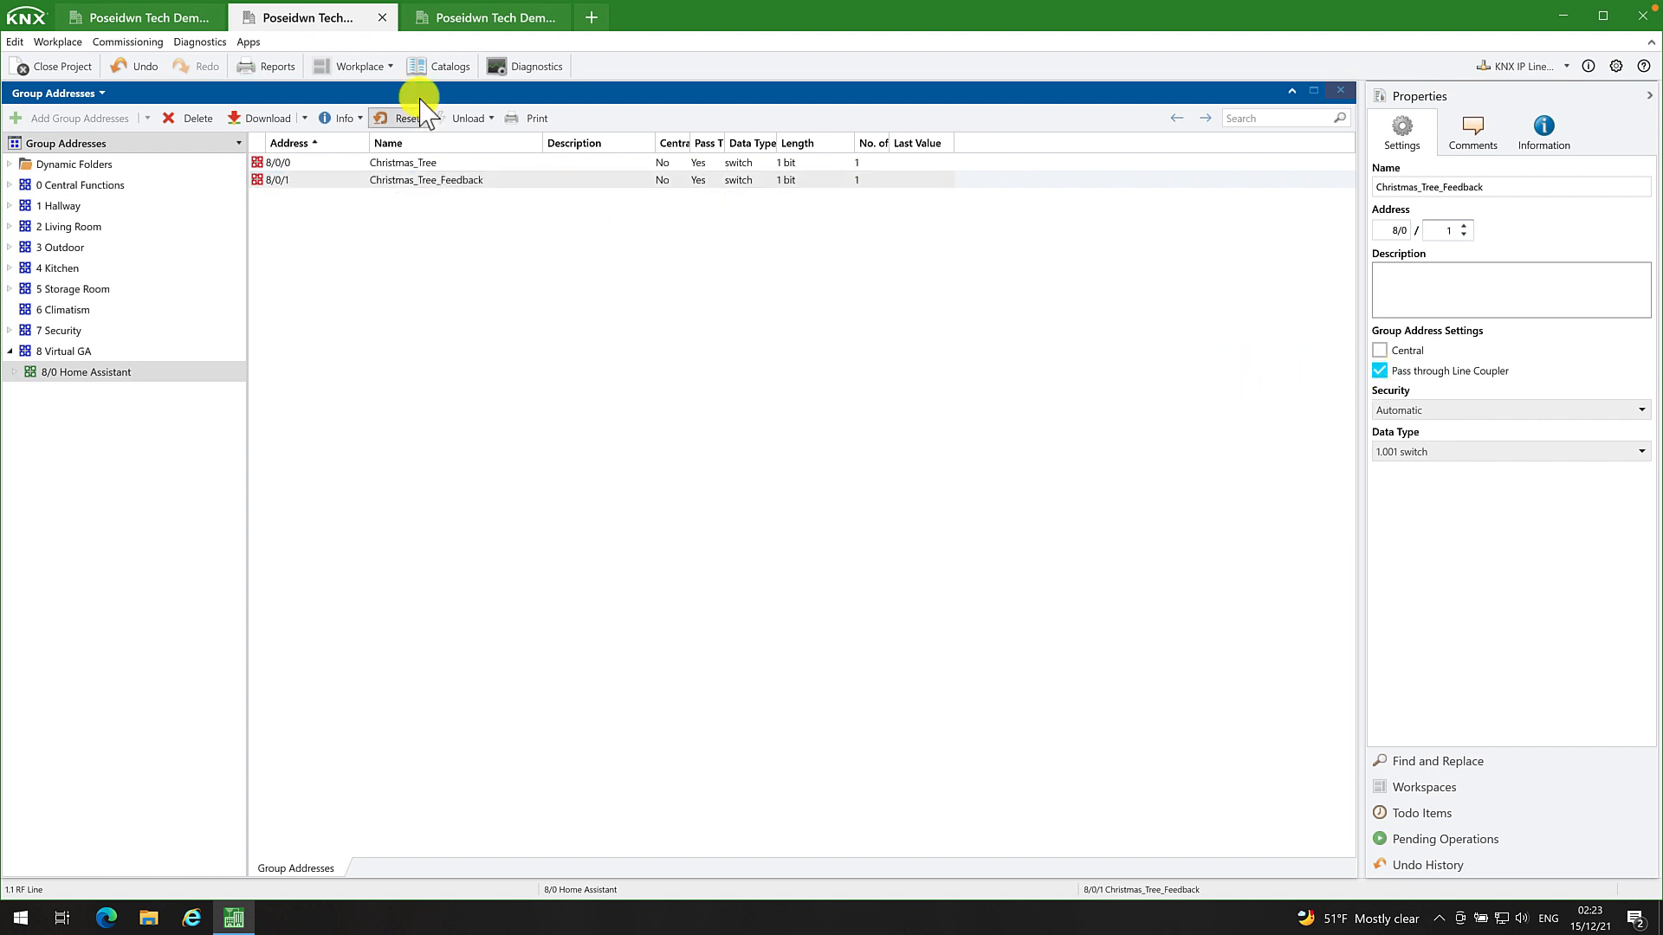
Step: Check the 8/0/0 - 8/0/1 range under Home Assistant in the RF+ line coupler's filter table preview, and close the preview
{"action": "left_click", "coordinate": [459, 23]}
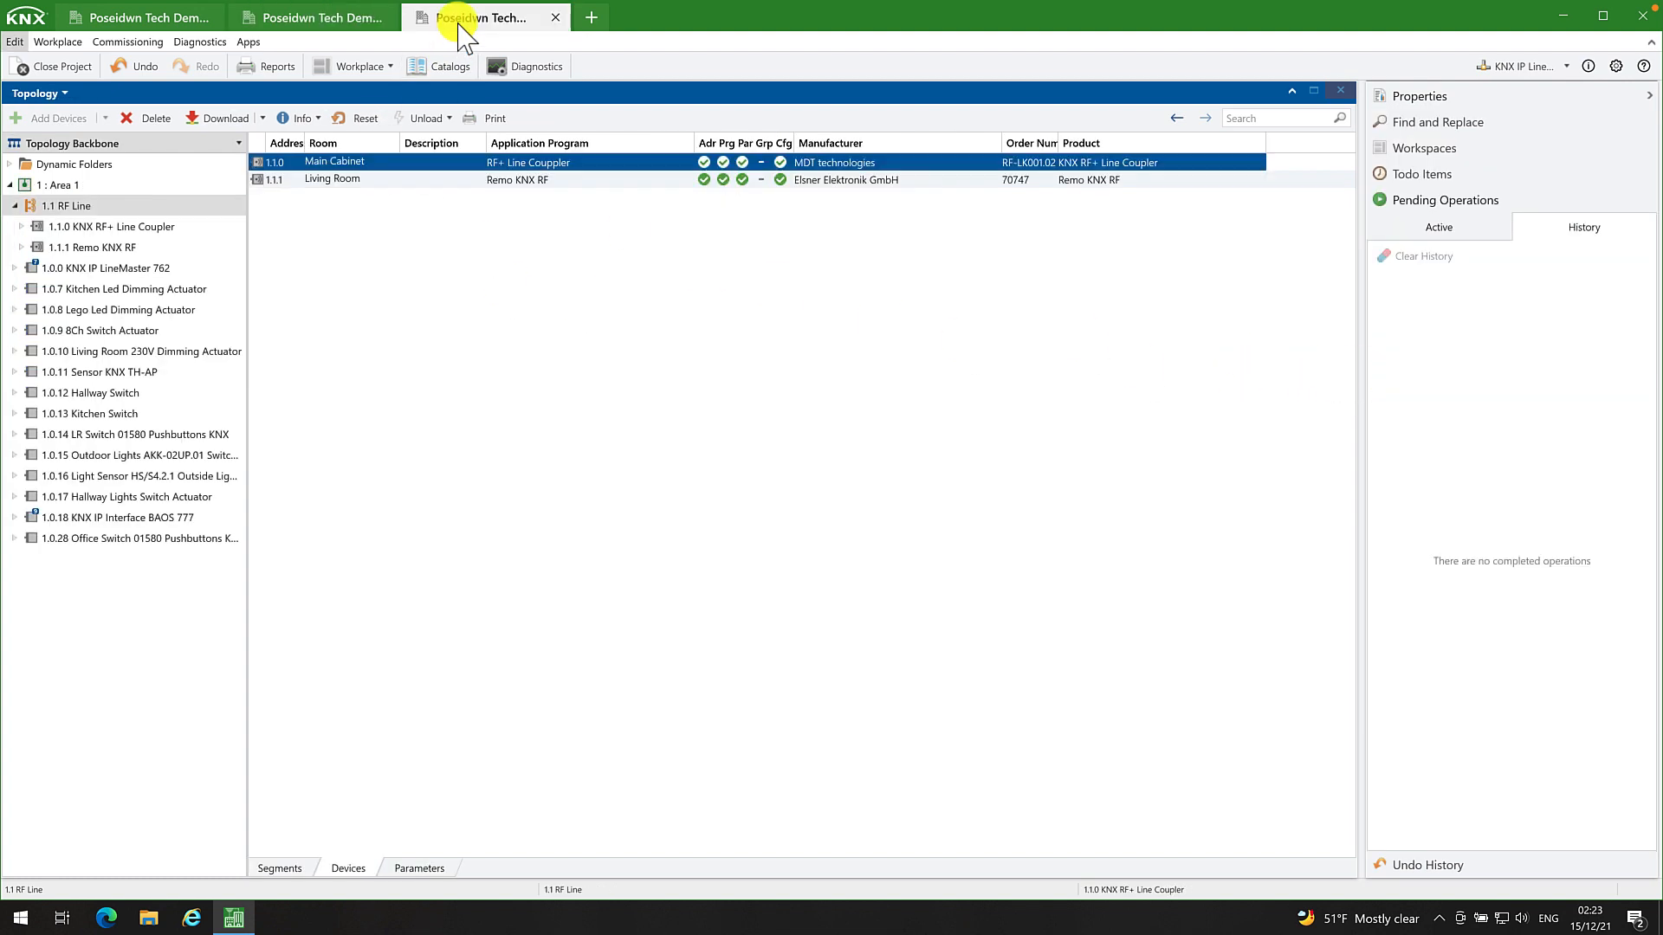
{"action": "right_click", "coordinate": [465, 163]}
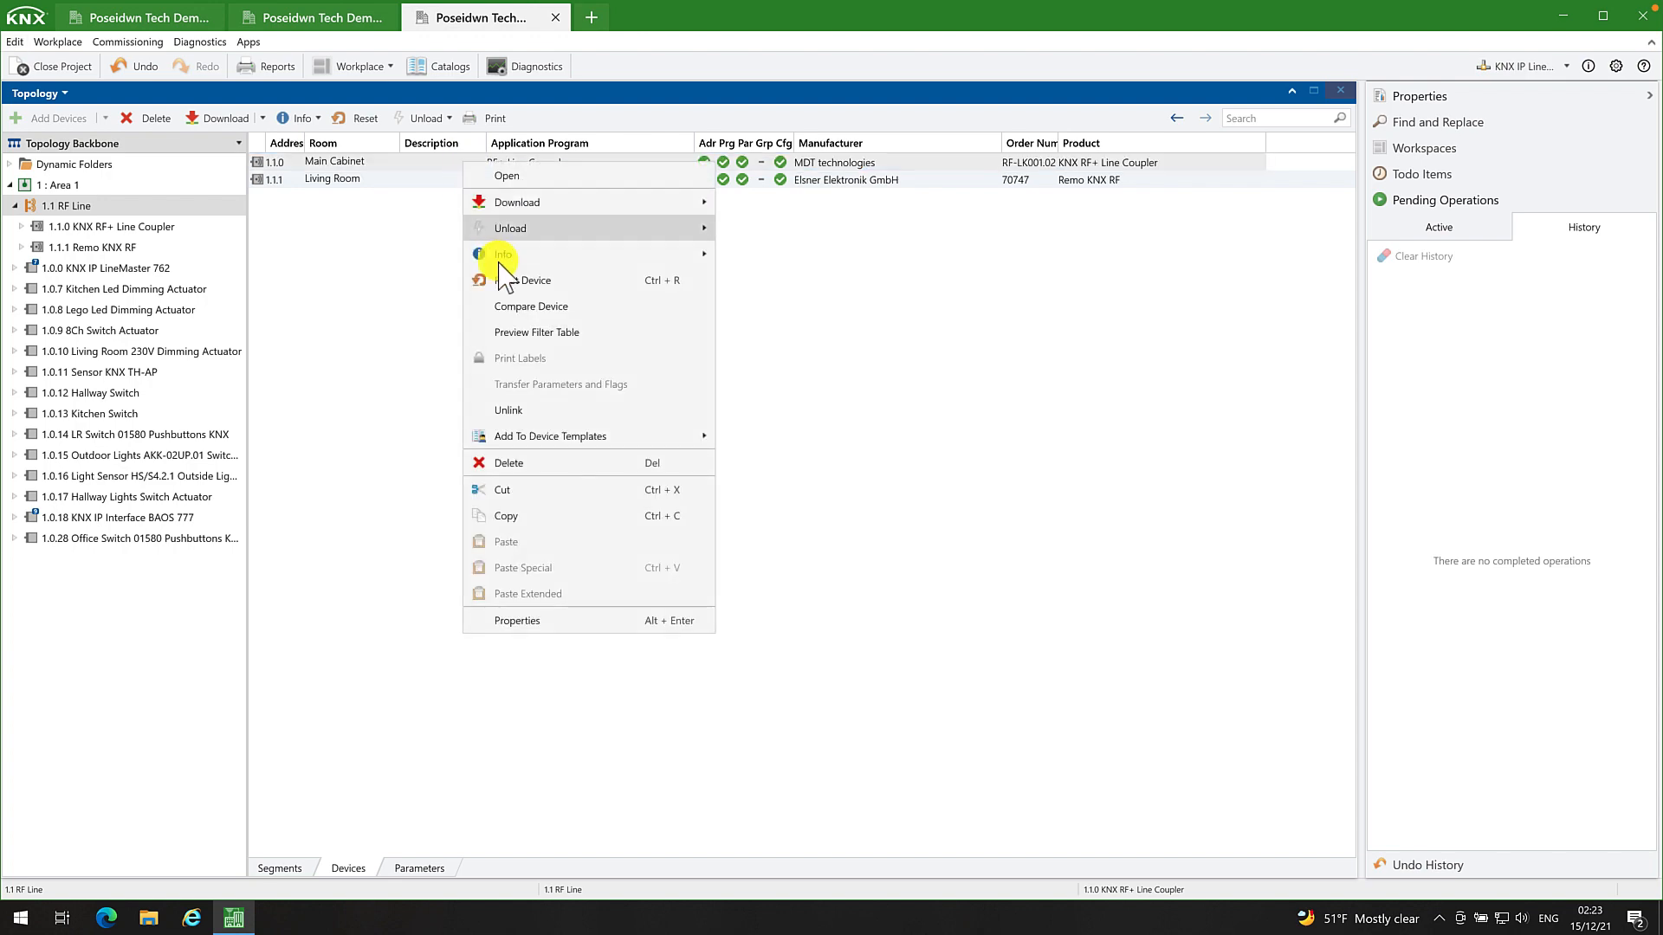
{"action": "left_click", "coordinate": [533, 333]}
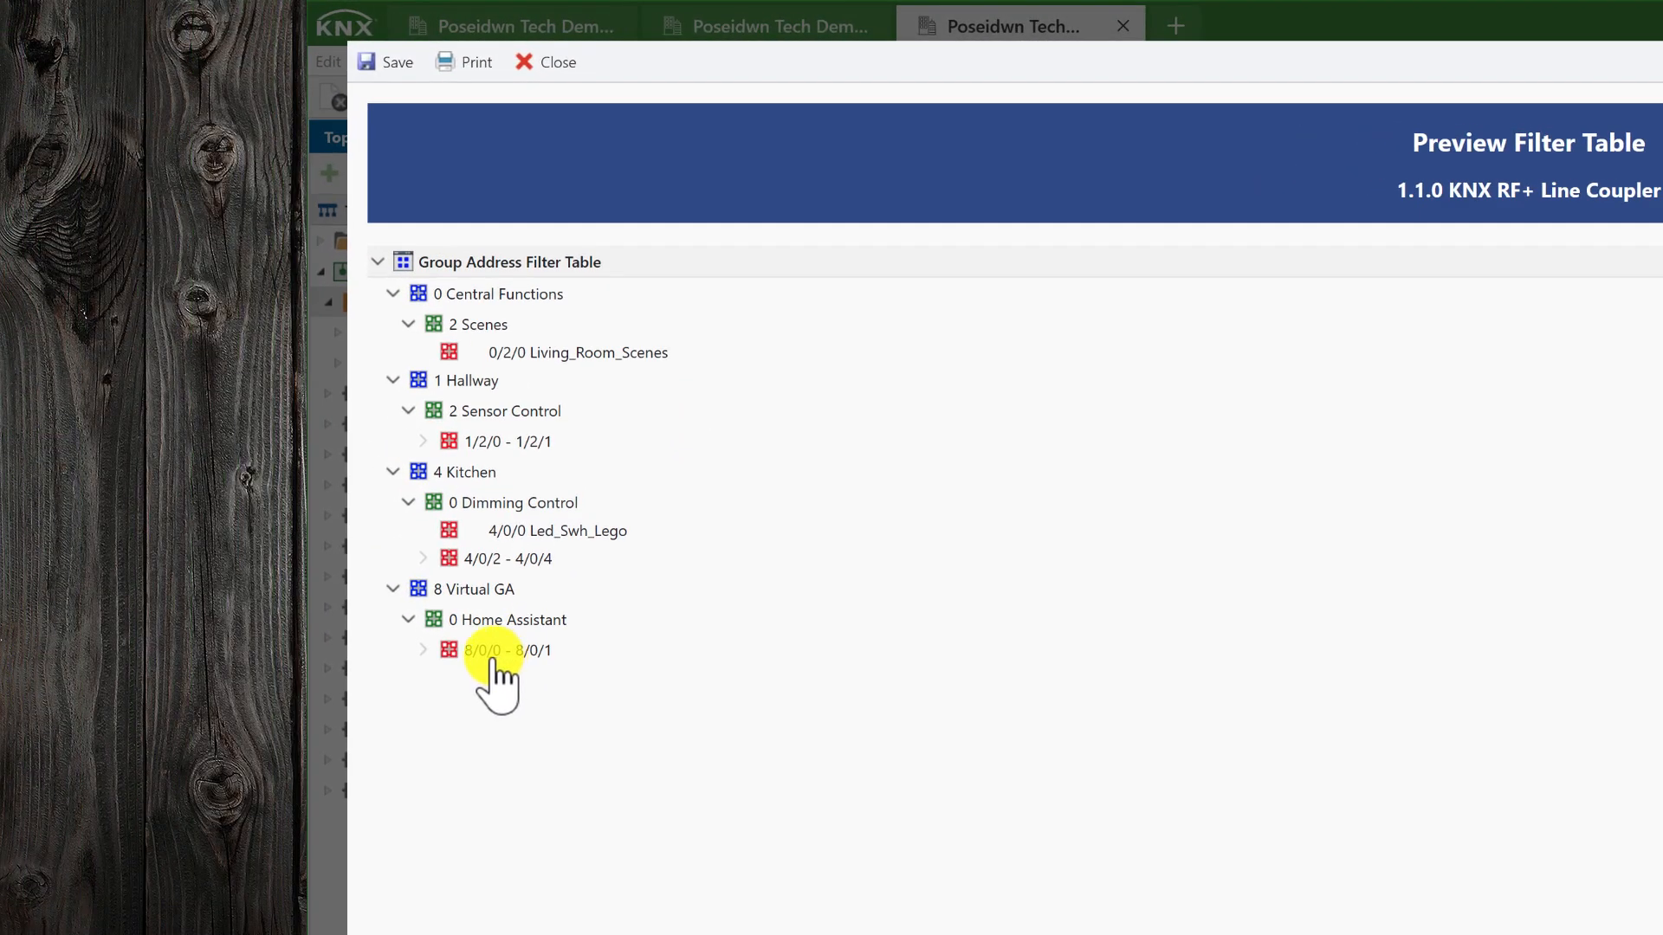
{"action": "left_click", "coordinate": [424, 651]}
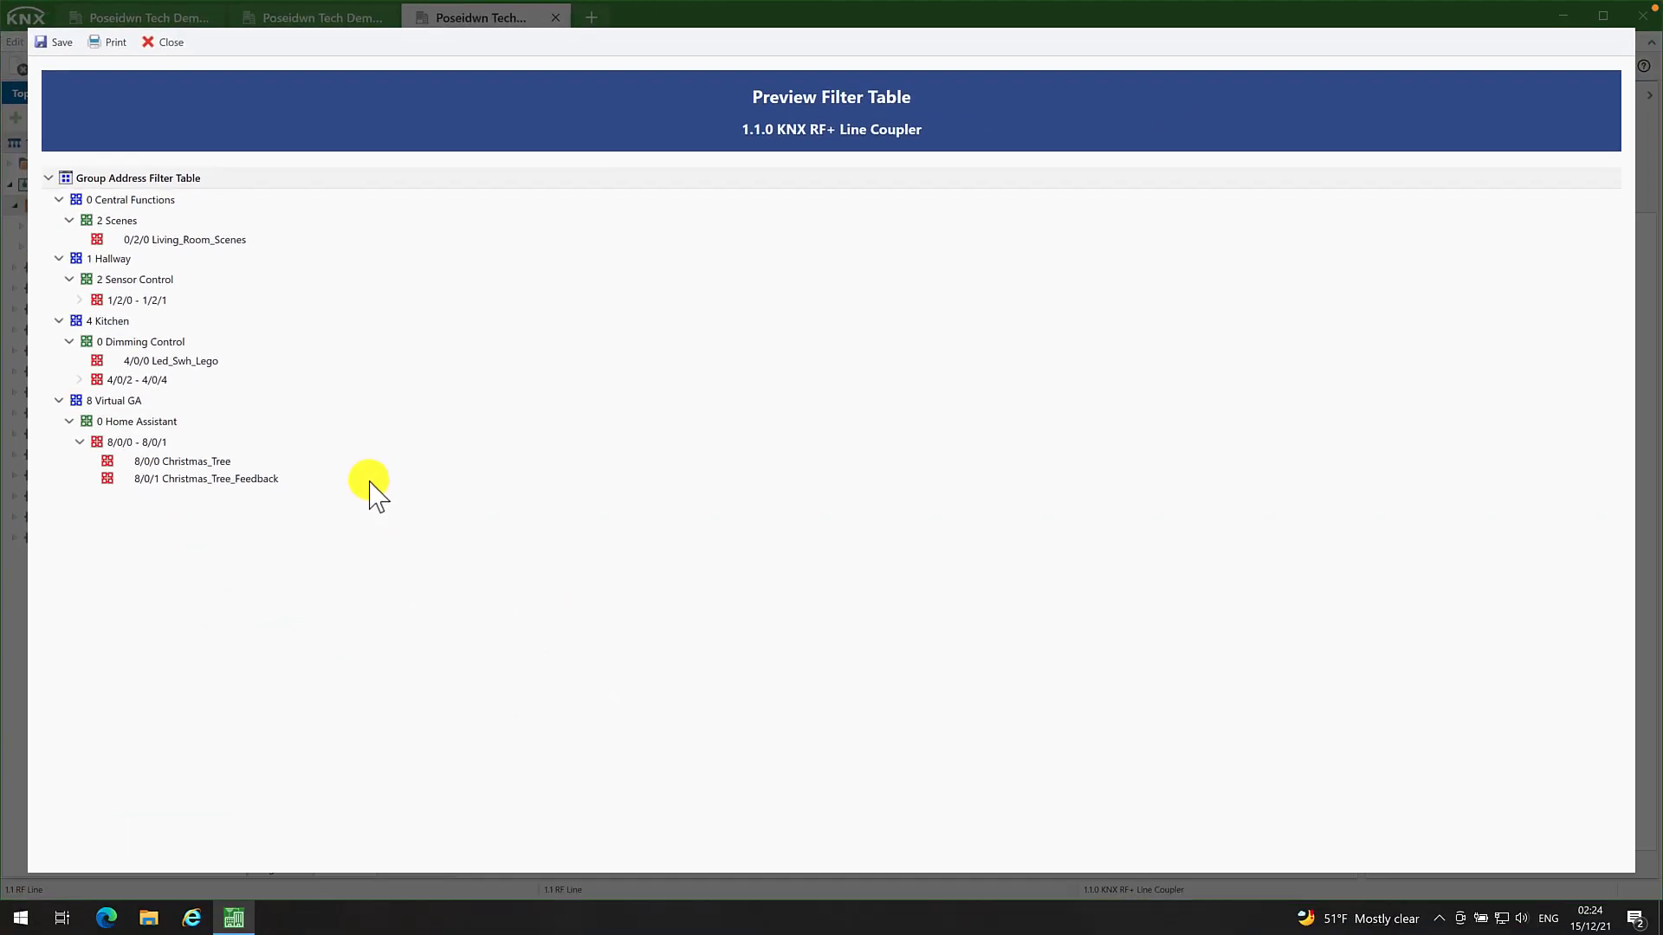
{"action": "left_click", "coordinate": [169, 44]}
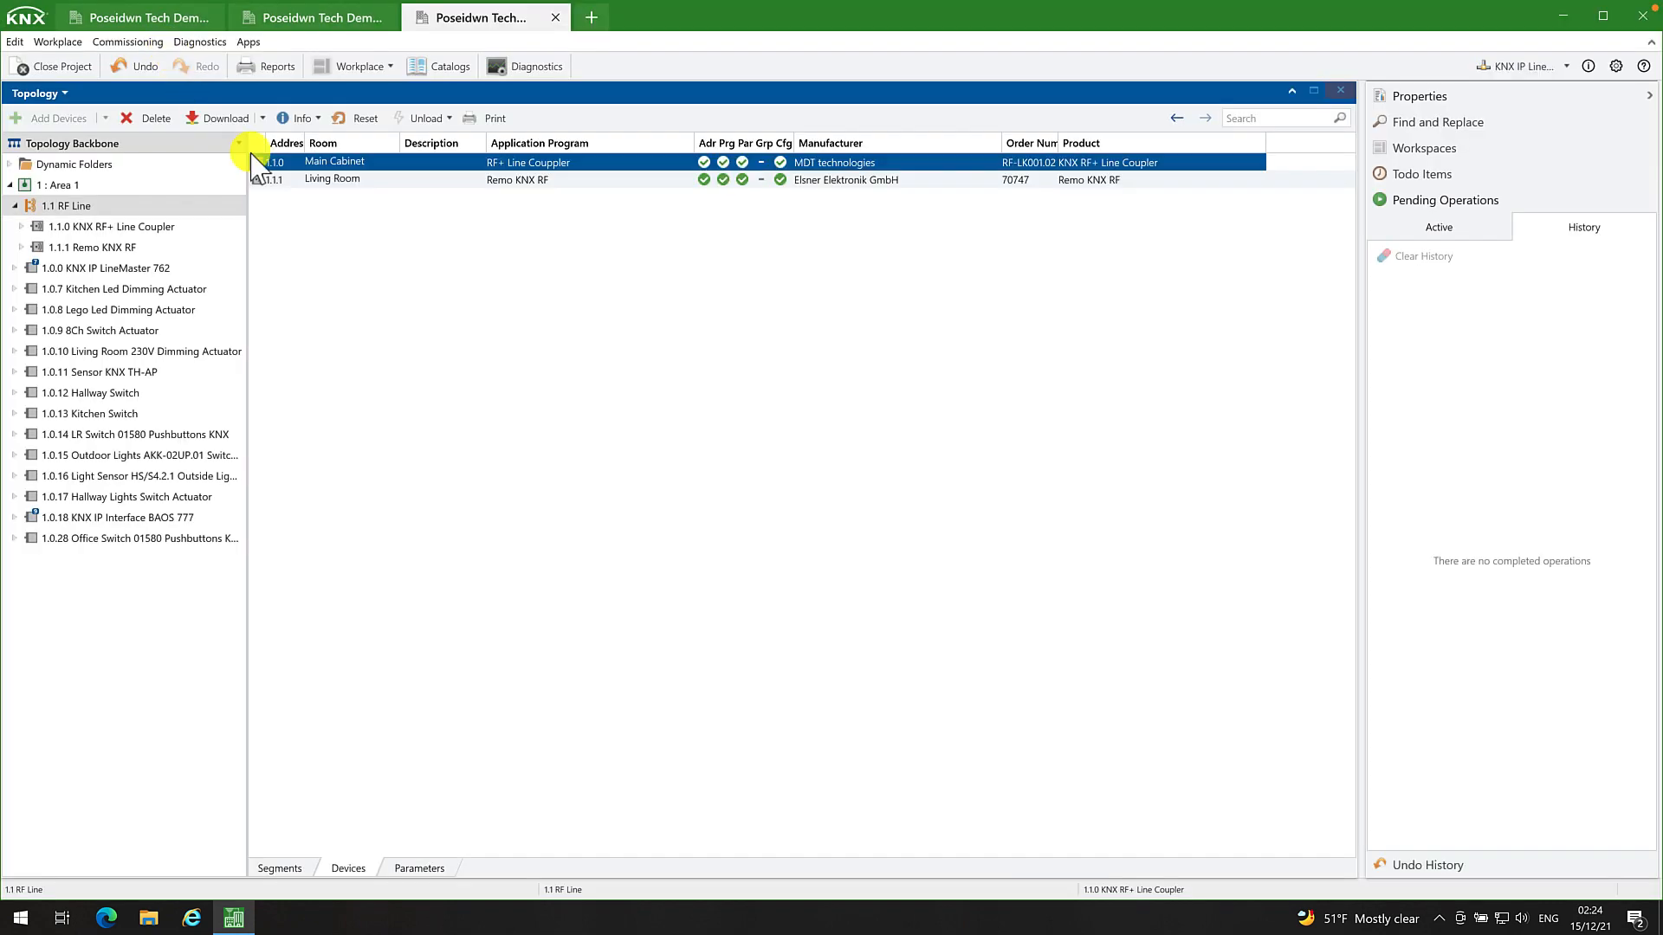
Step: Run a partial download to the 1.1.0 RF+ line coupler and to the 1.1.1 Remo KNX RF
{"action": "right_click", "coordinate": [443, 165]}
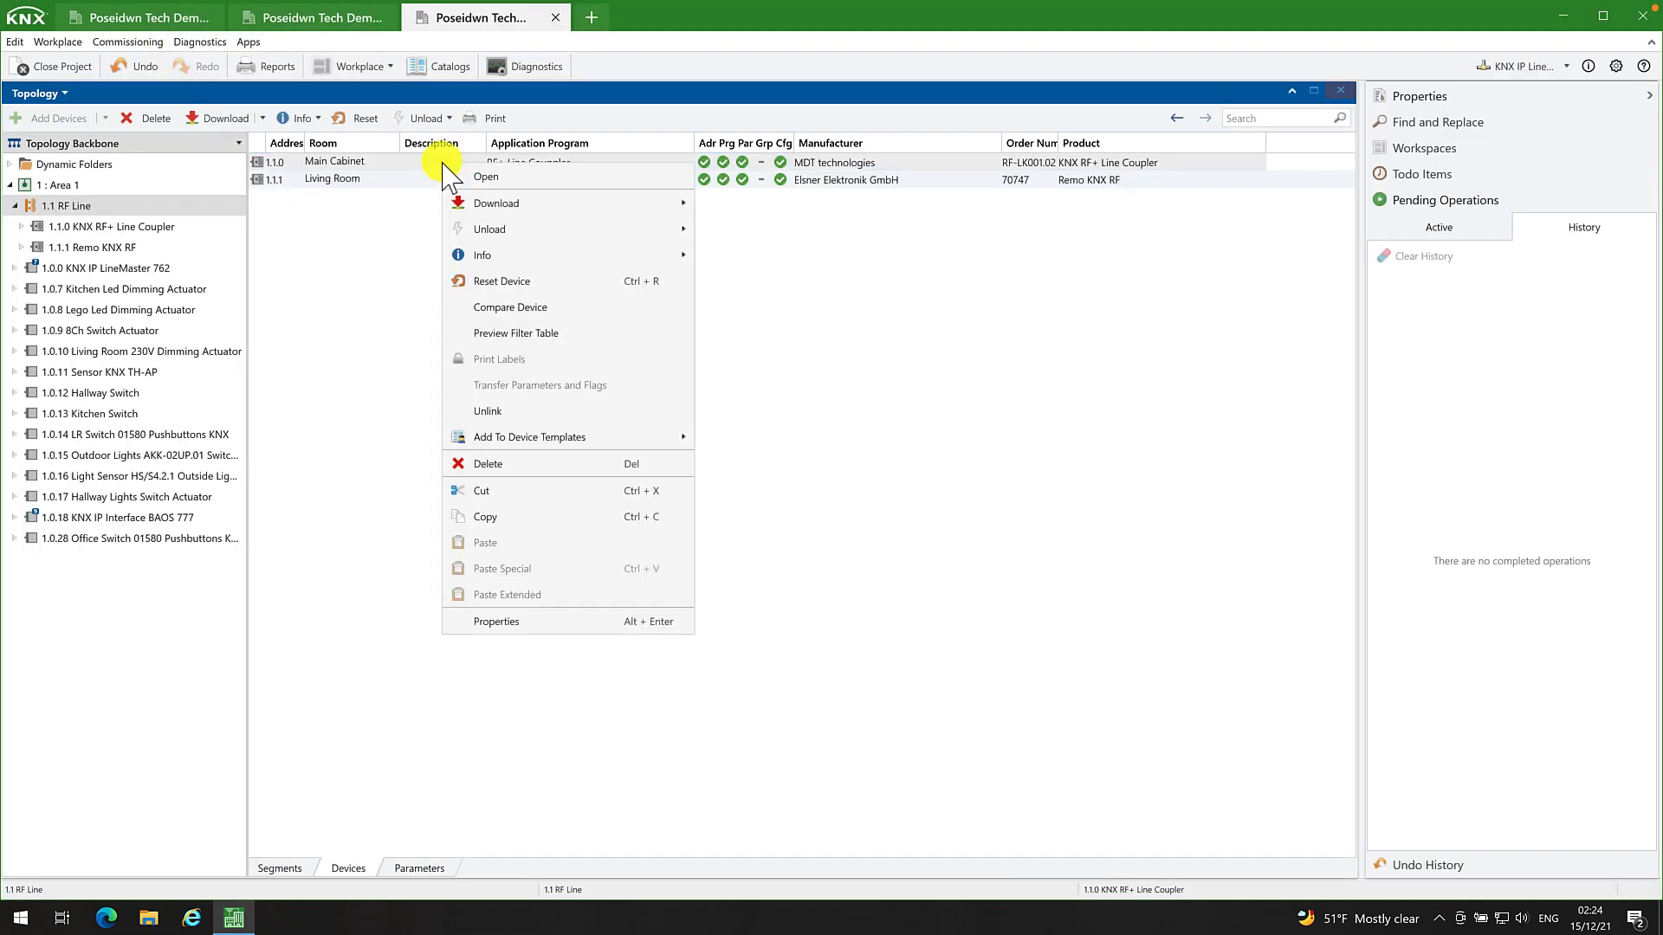
{"action": "mouse_move", "coordinate": [587, 212]}
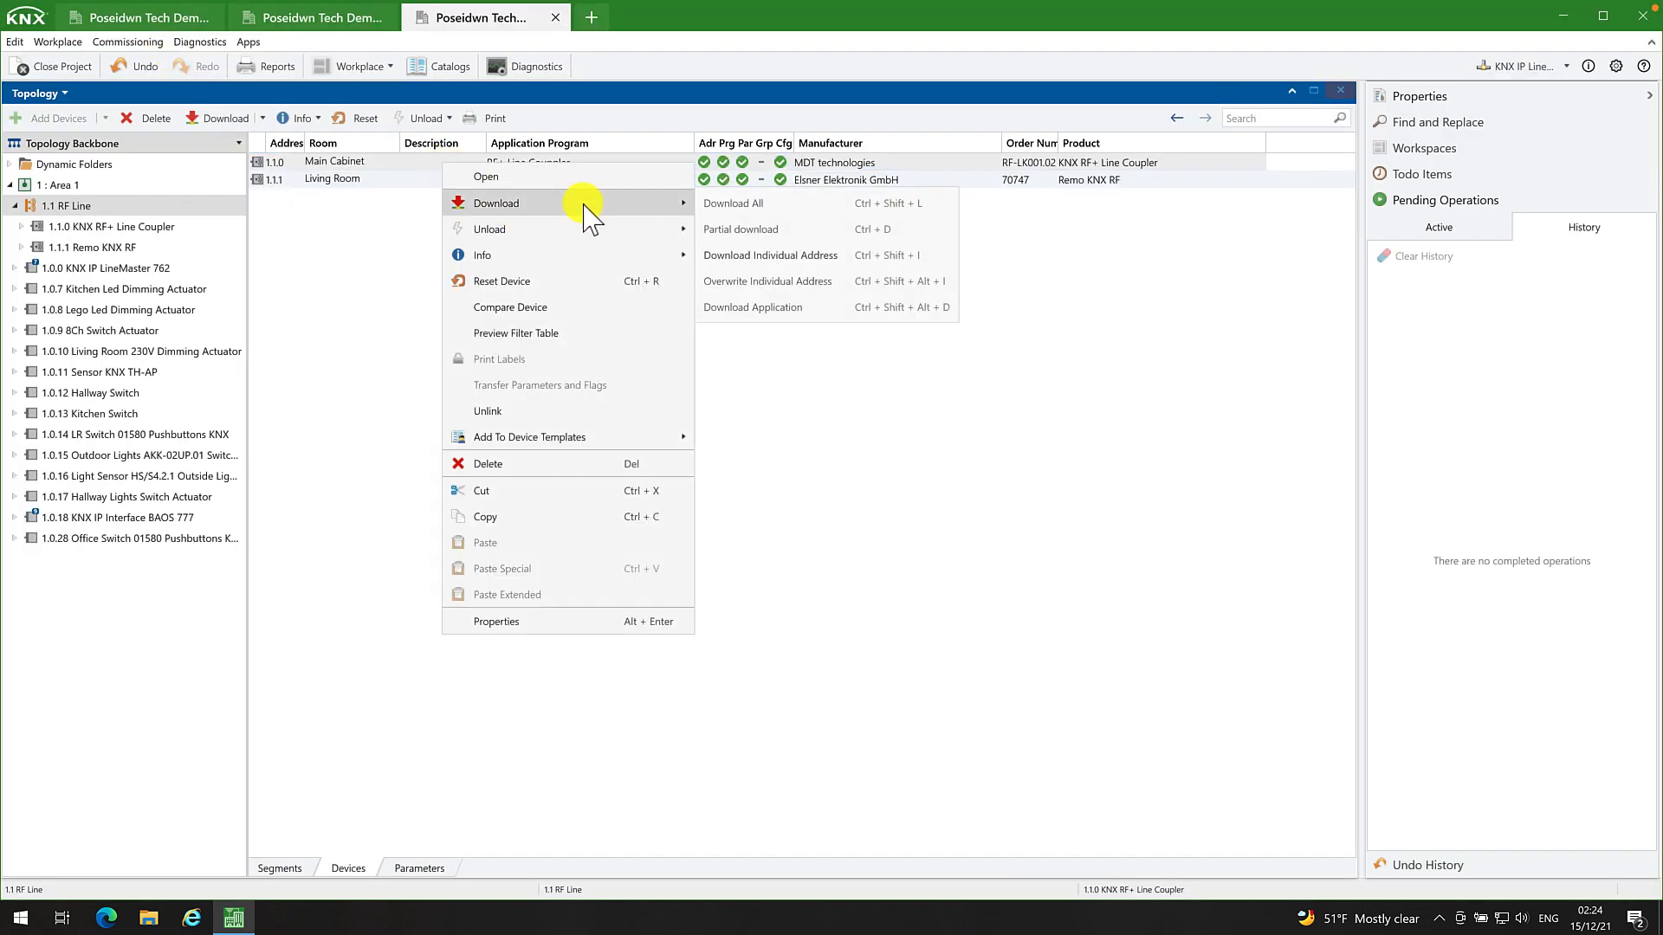
{"action": "left_click", "coordinate": [732, 229]}
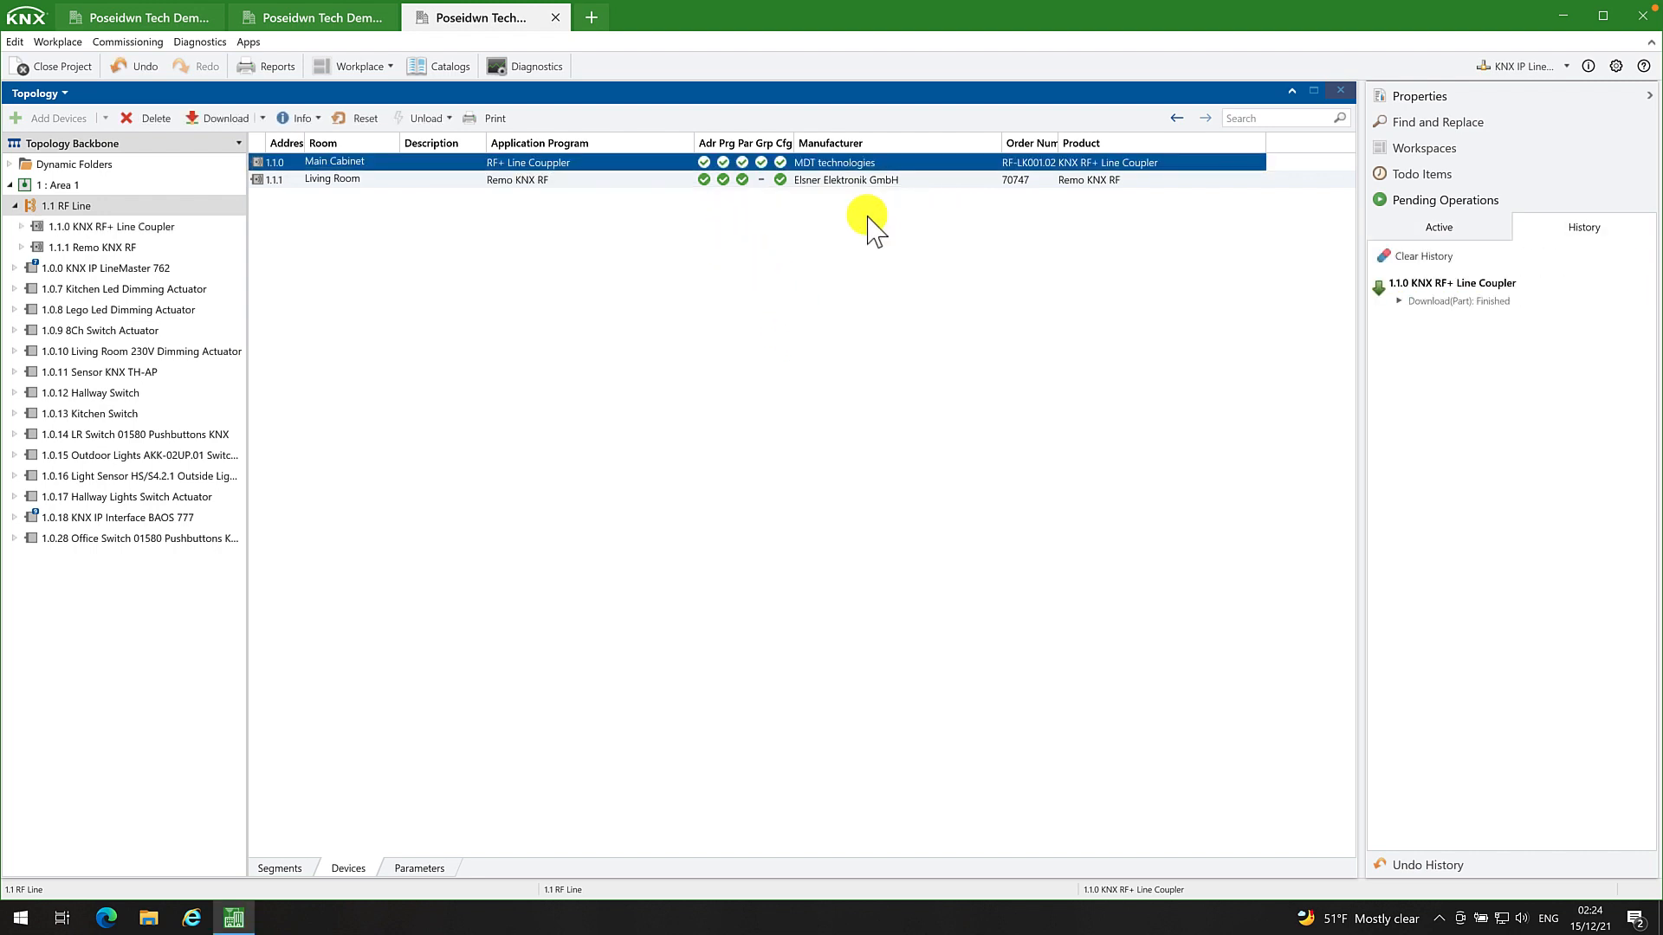
{"action": "left_click", "coordinate": [675, 179]}
{"action": "right_click", "coordinate": [674, 180]}
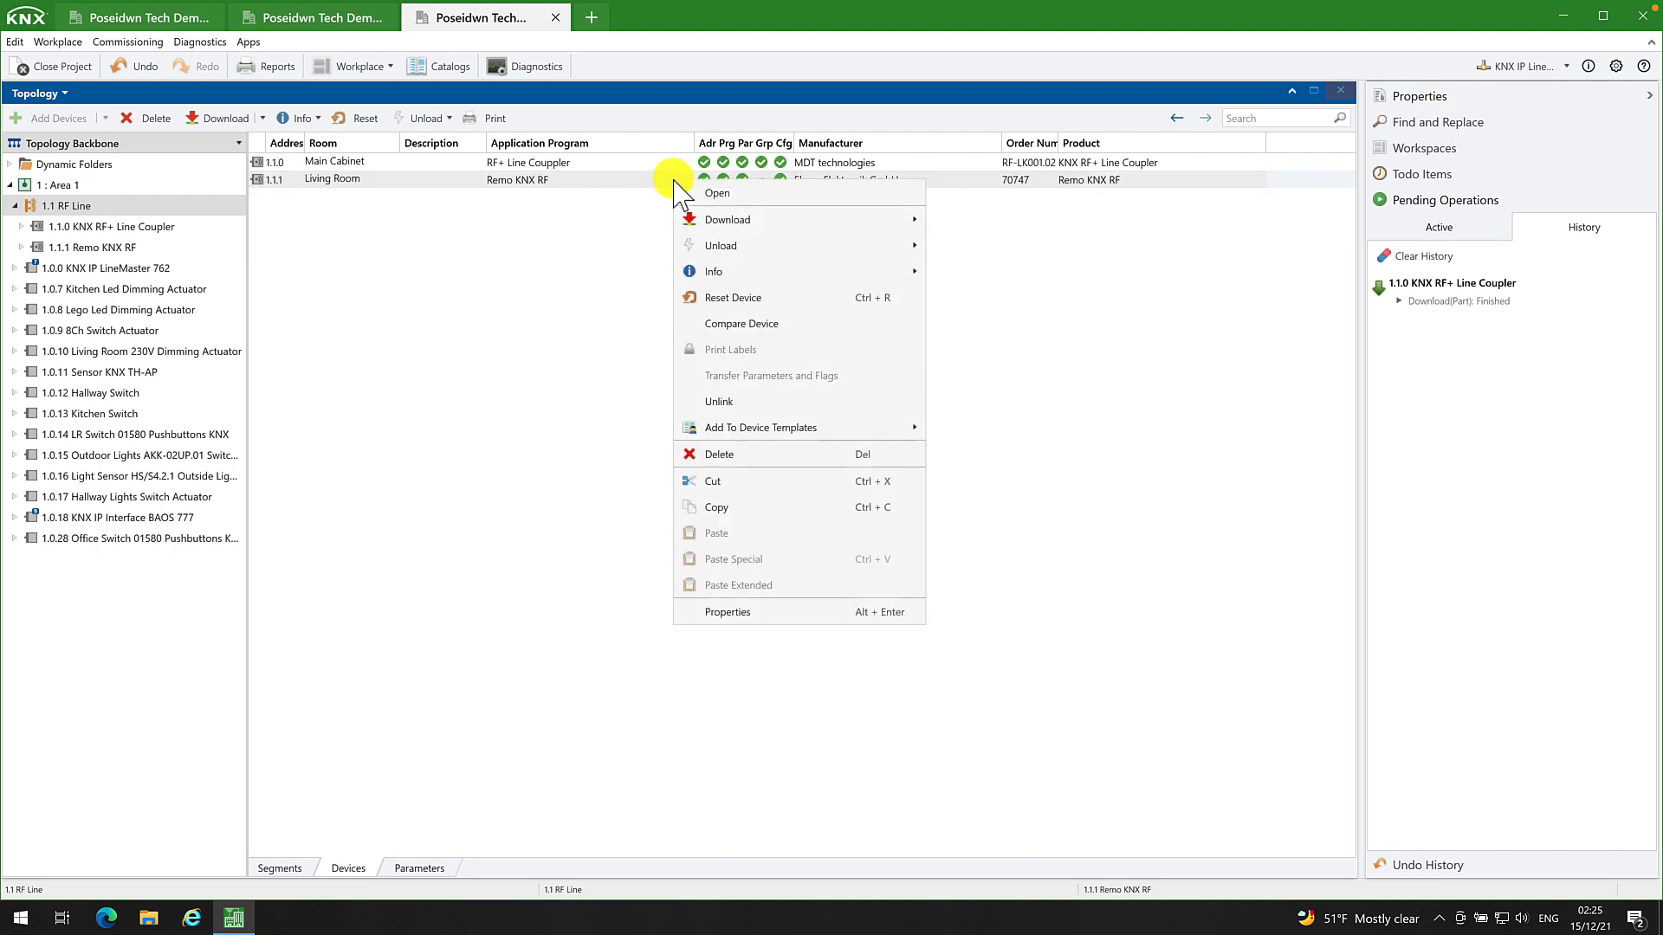
{"action": "mouse_move", "coordinate": [812, 219]}
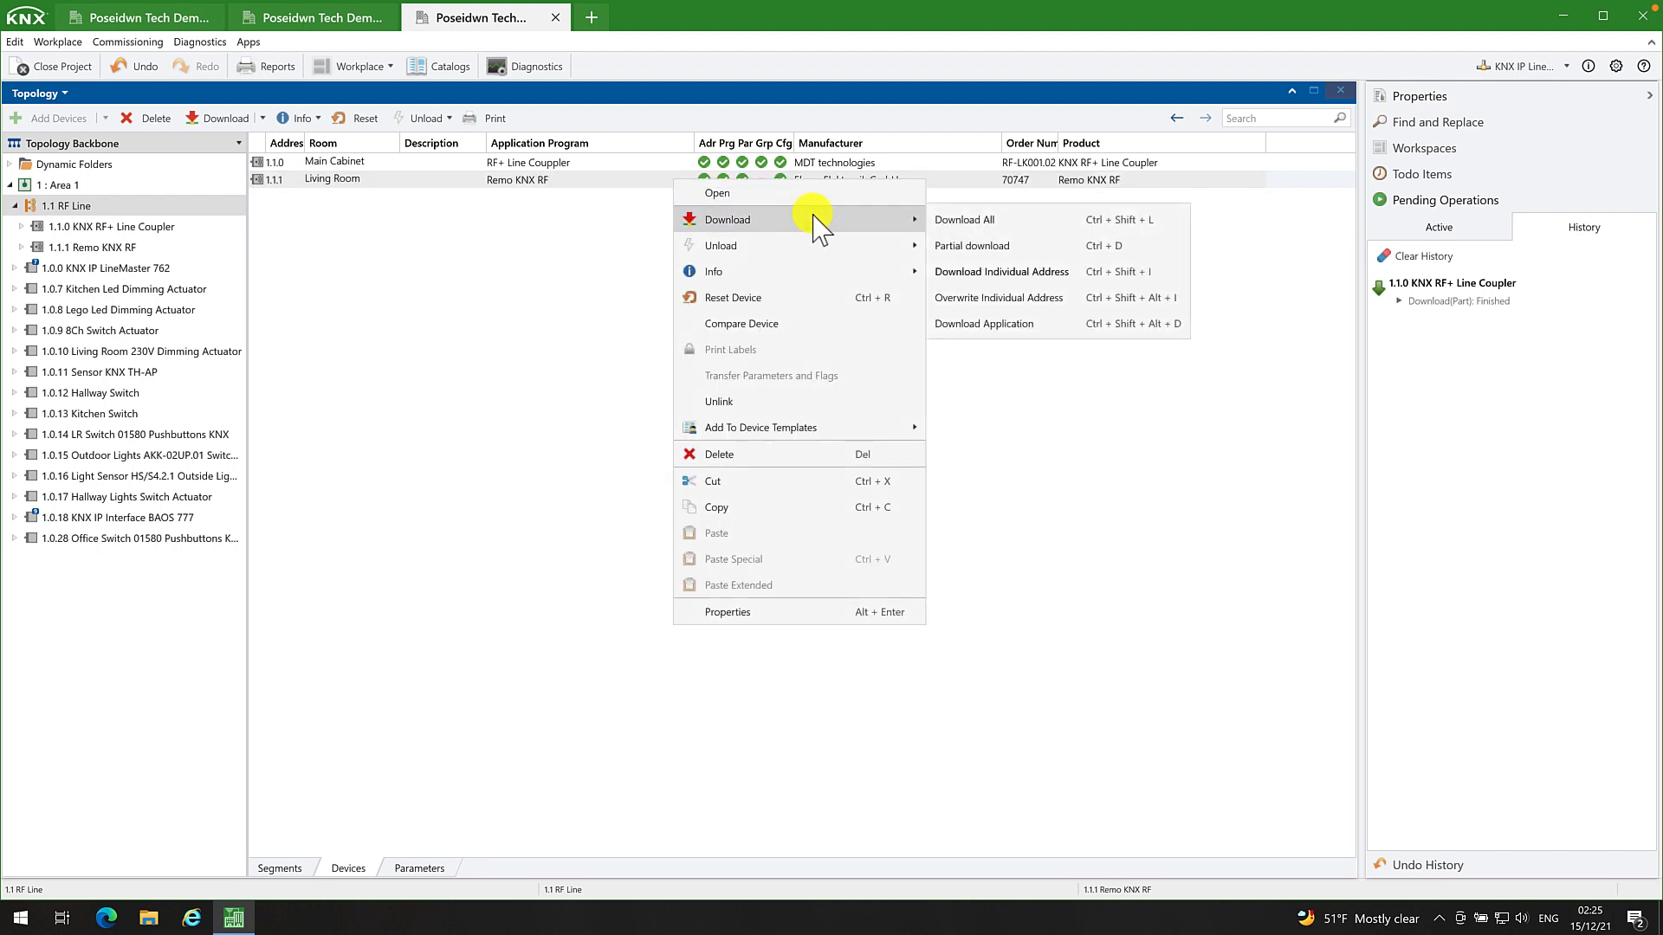
{"action": "left_click", "coordinate": [959, 245]}
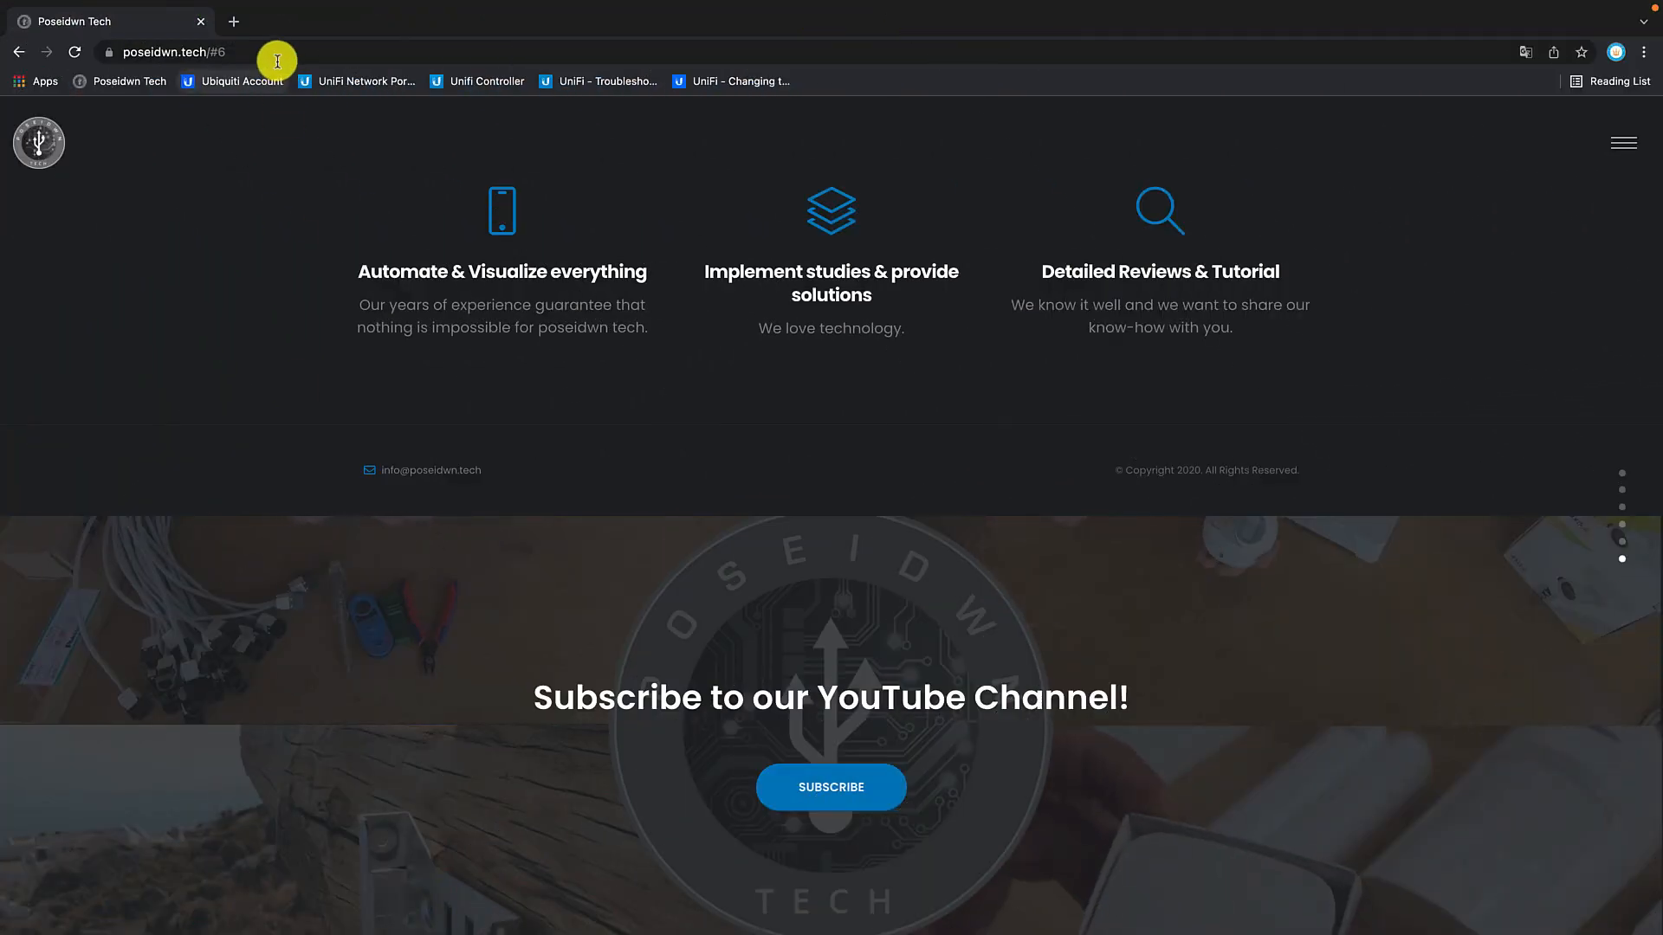
Step: Switch to the browser, load the Home Assistant page and open its file editor
{"action": "left_click", "coordinate": [277, 60]}
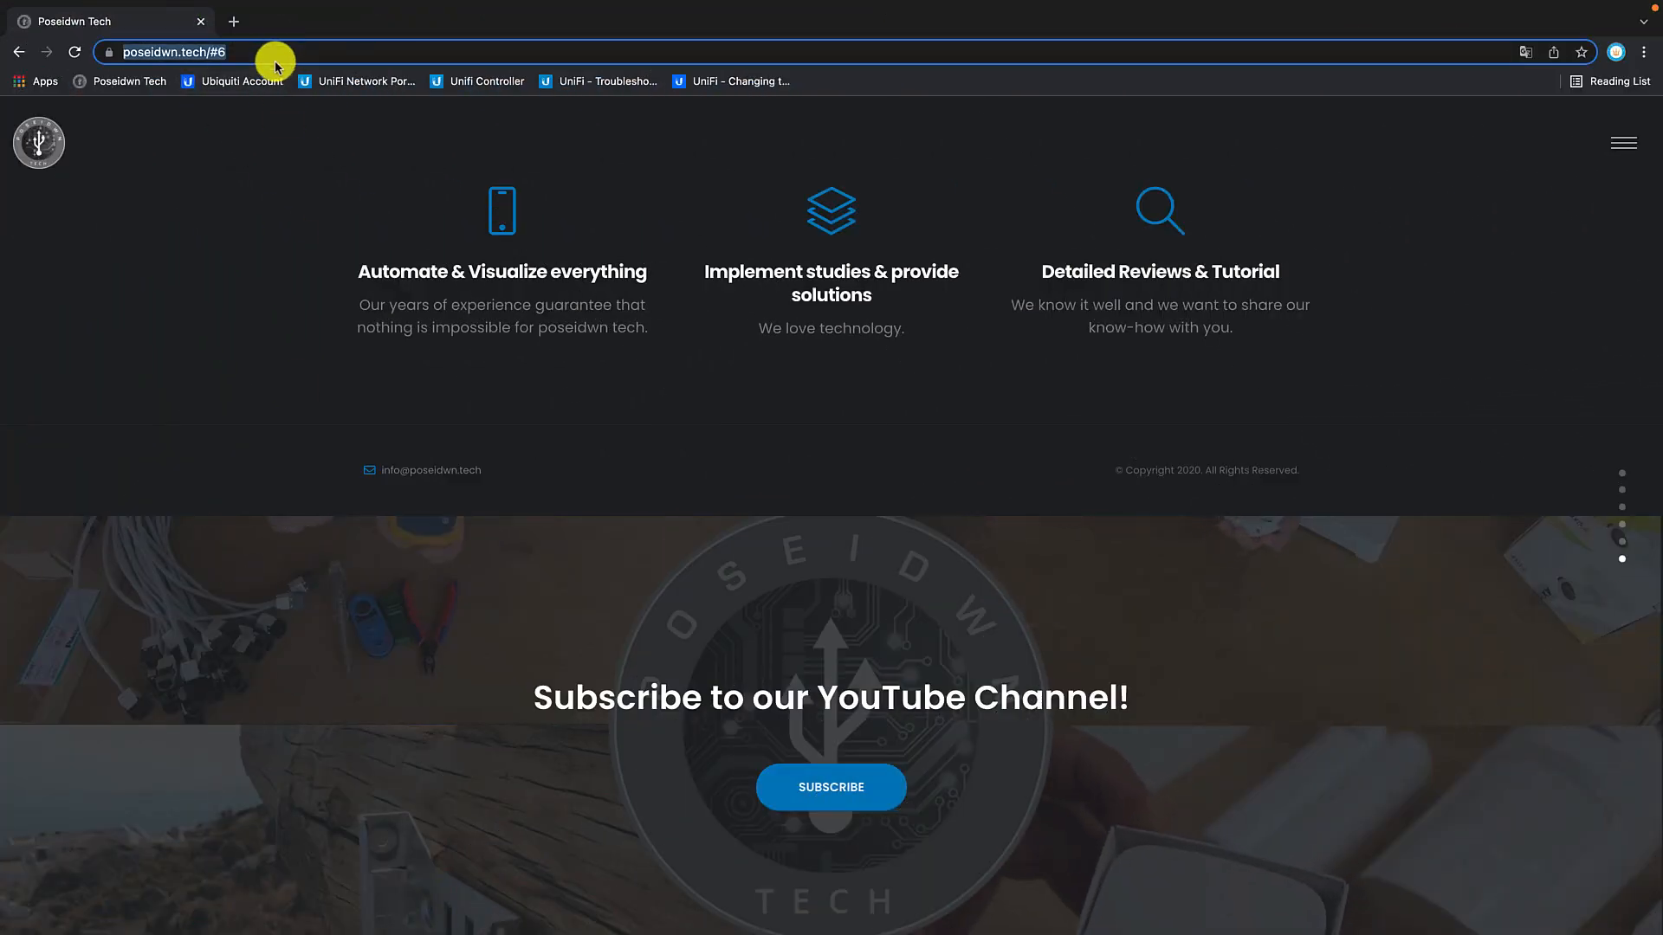
{"action": "type", "text": "home"}
{"action": "key", "text": "Return"}
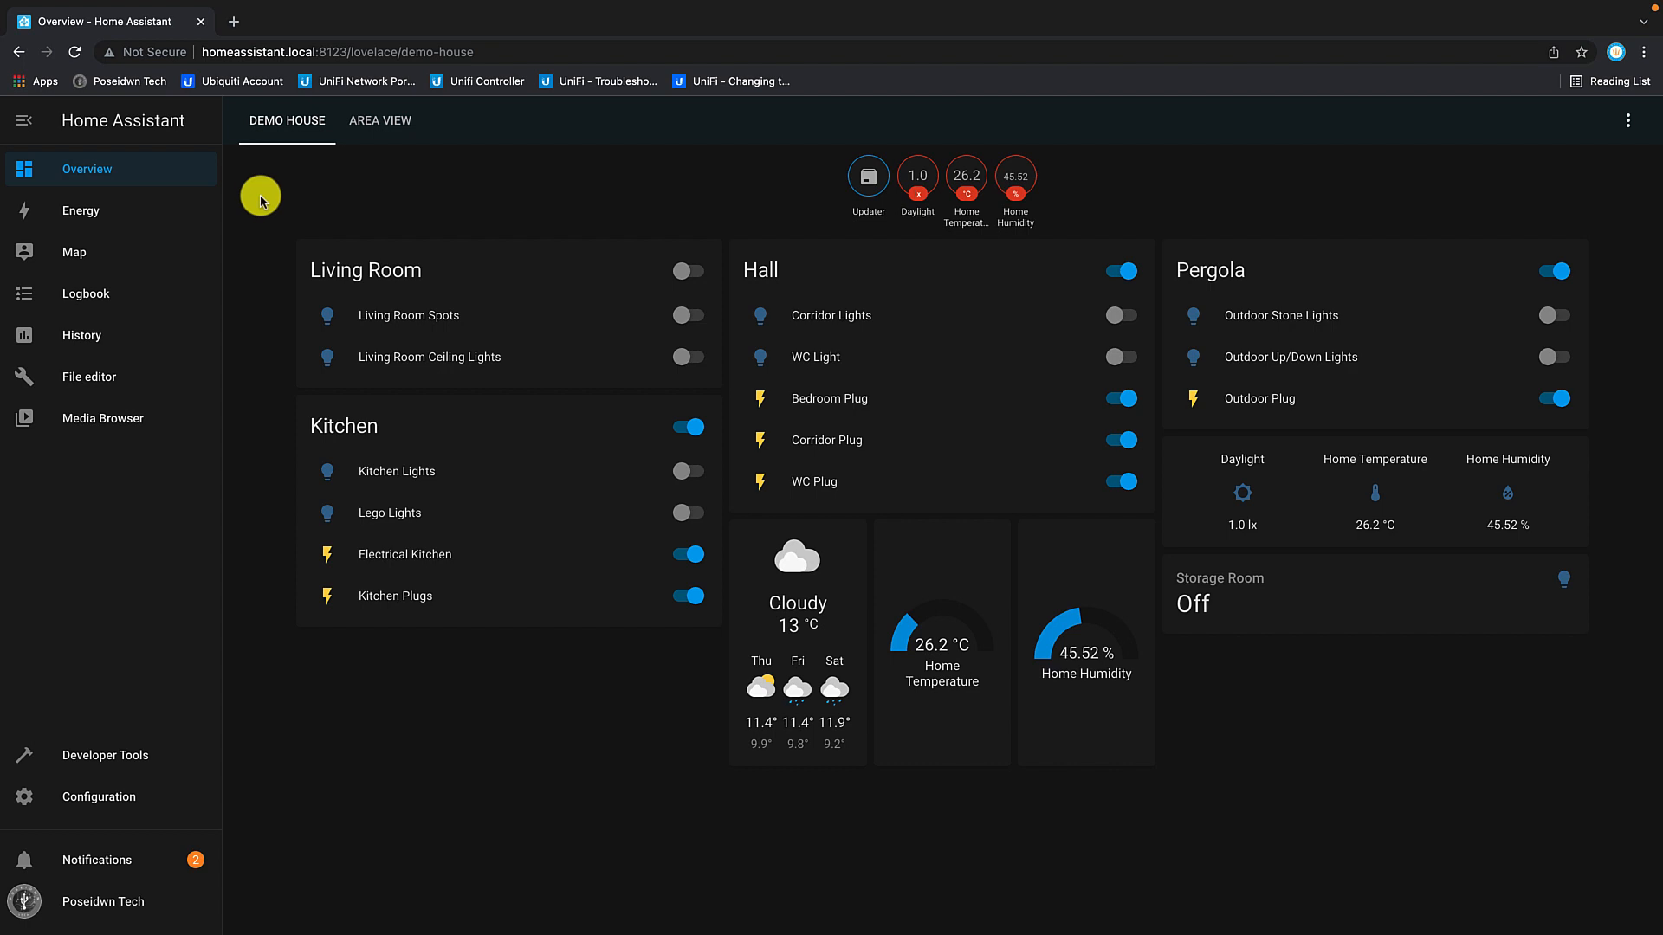
{"action": "left_click", "coordinate": [108, 384]}
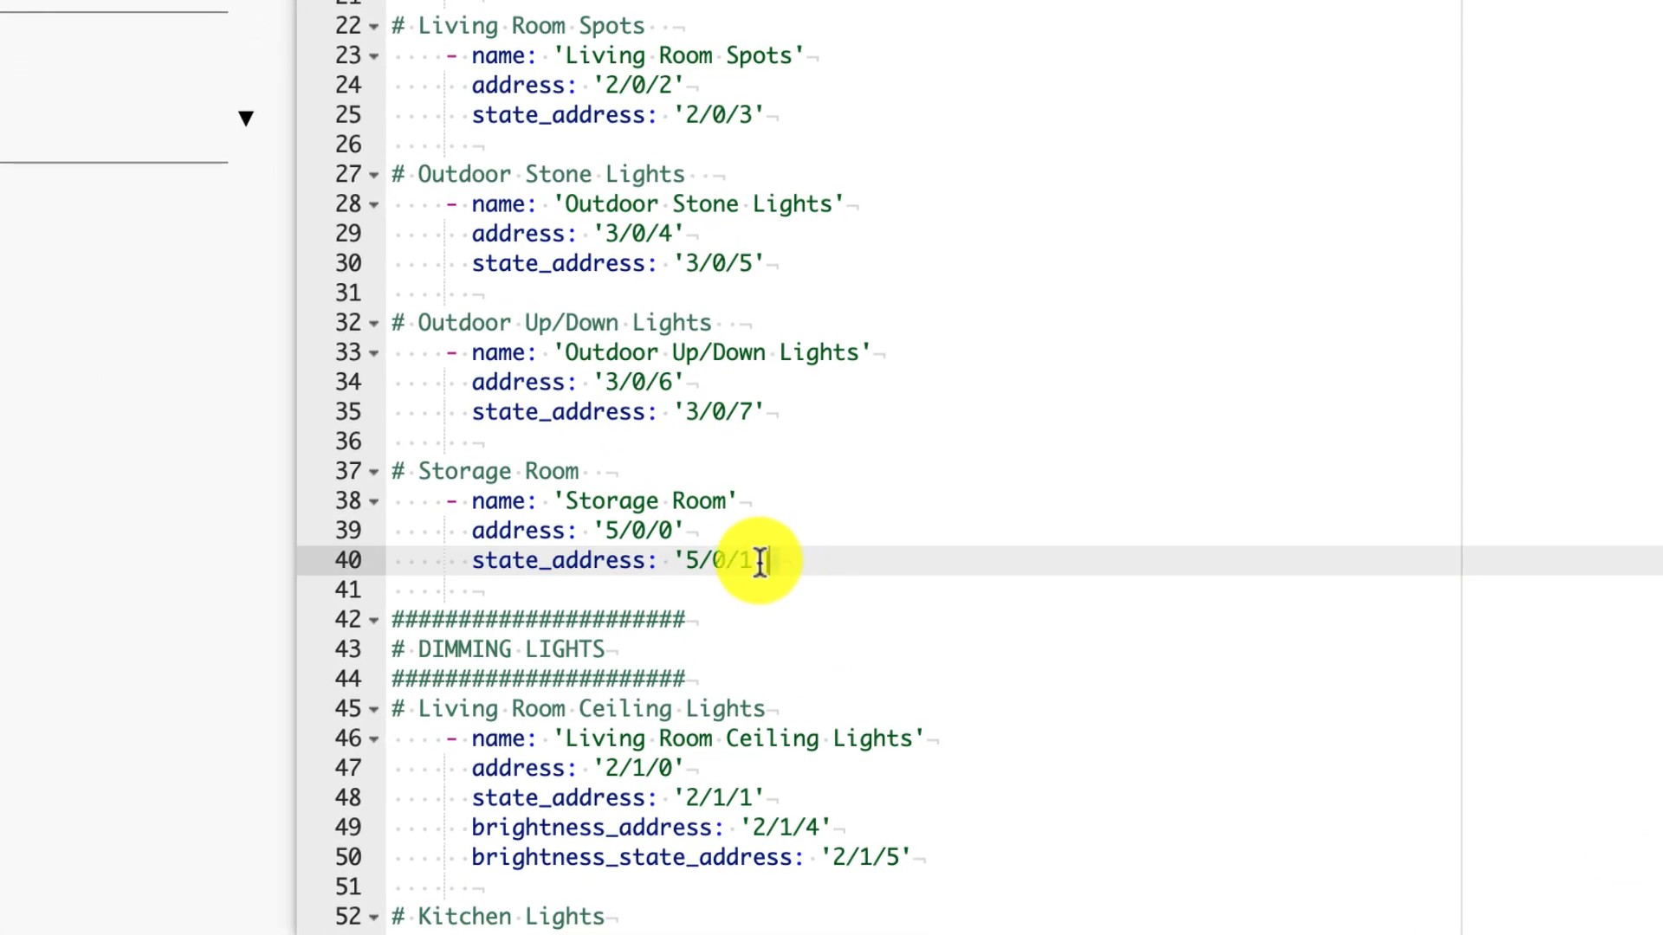
Step: Duplicate the four-line Storage Room light entry below the original, separated by an empty line, before the DIMMING LIGHTS section
{"action": "left_click_drag", "start_coordinate": [797, 759], "coordinate": [608, 716]}
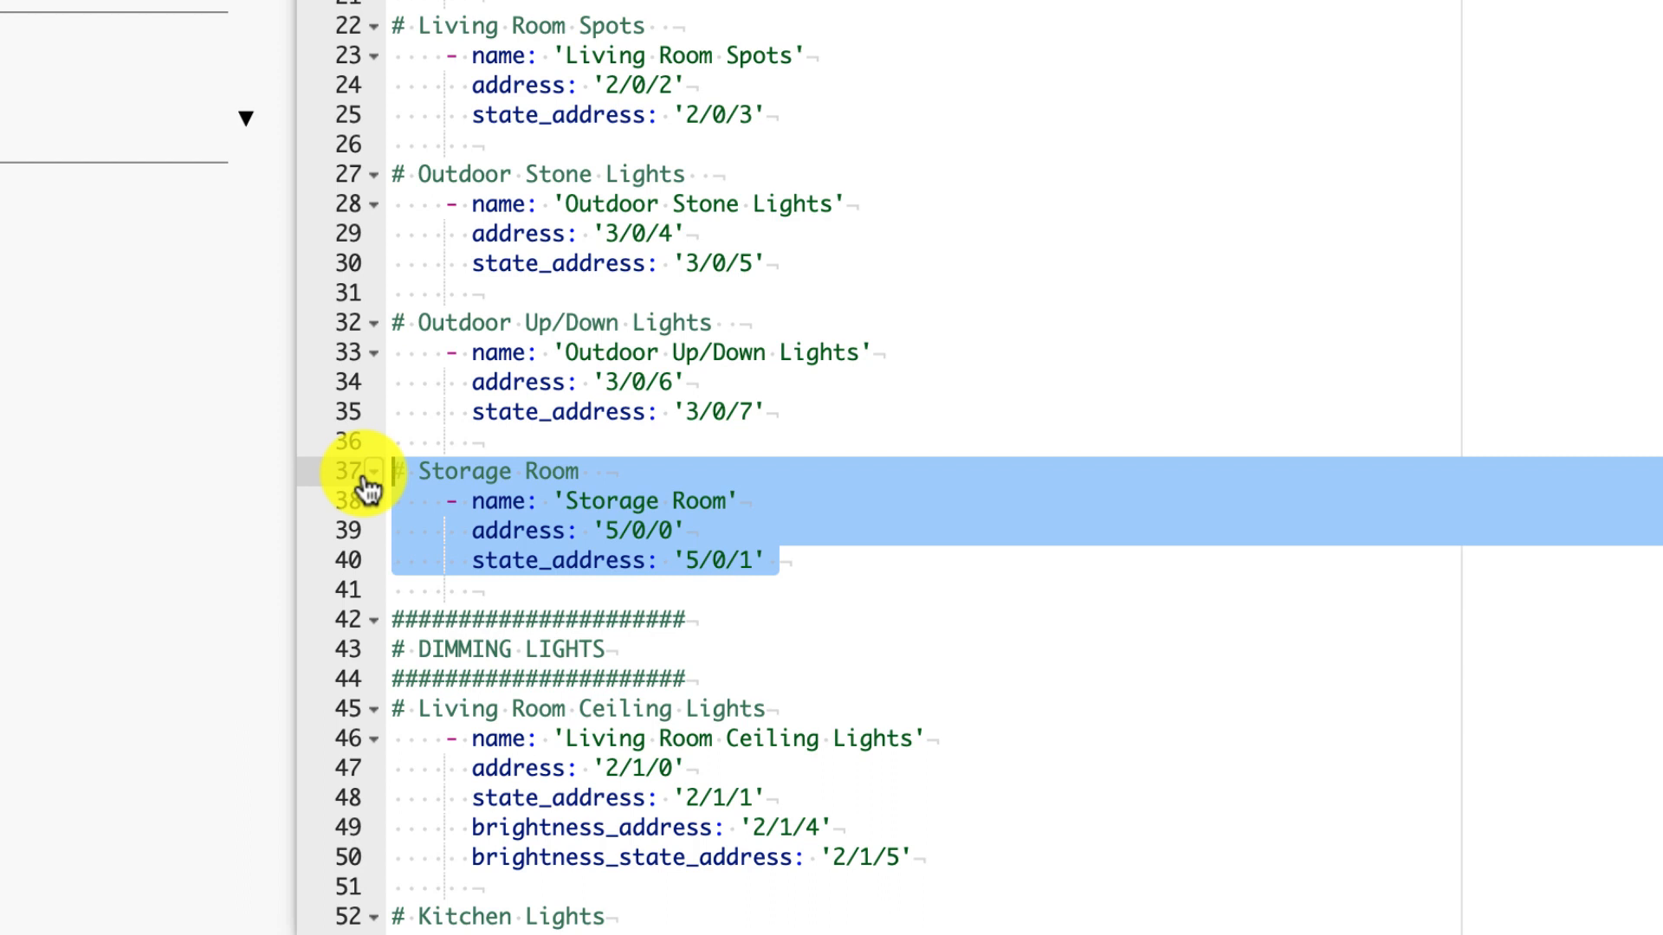
{"action": "key", "text": "super+c"}
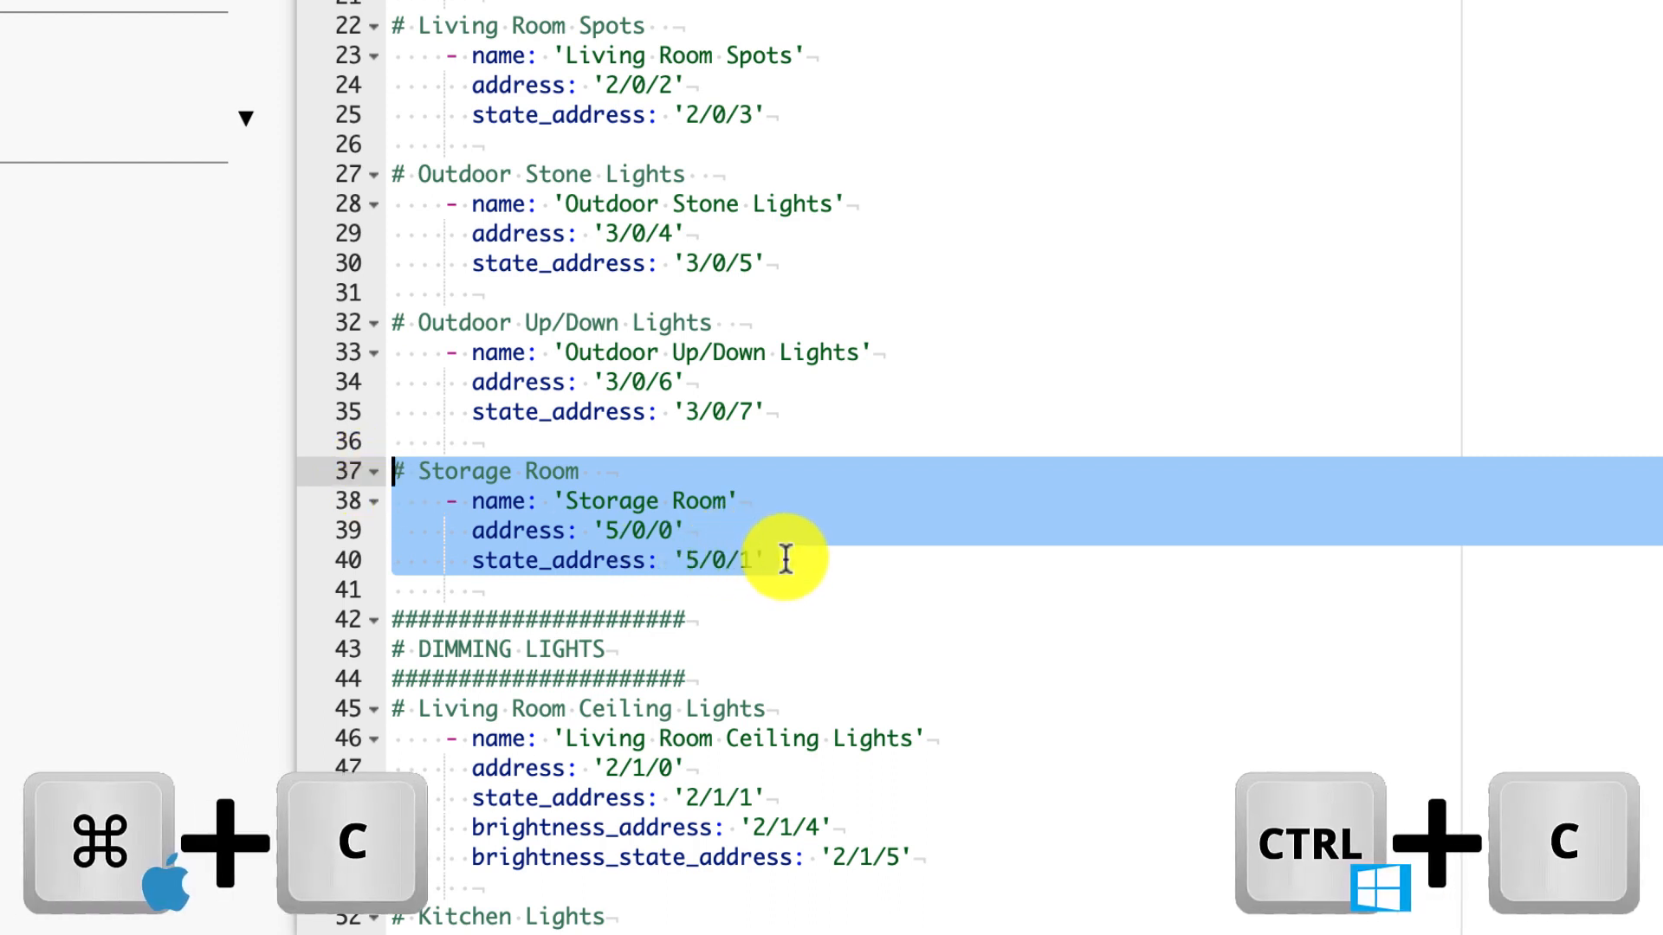
{"action": "left_click", "coordinate": [880, 571]}
{"action": "key", "text": "Return"}
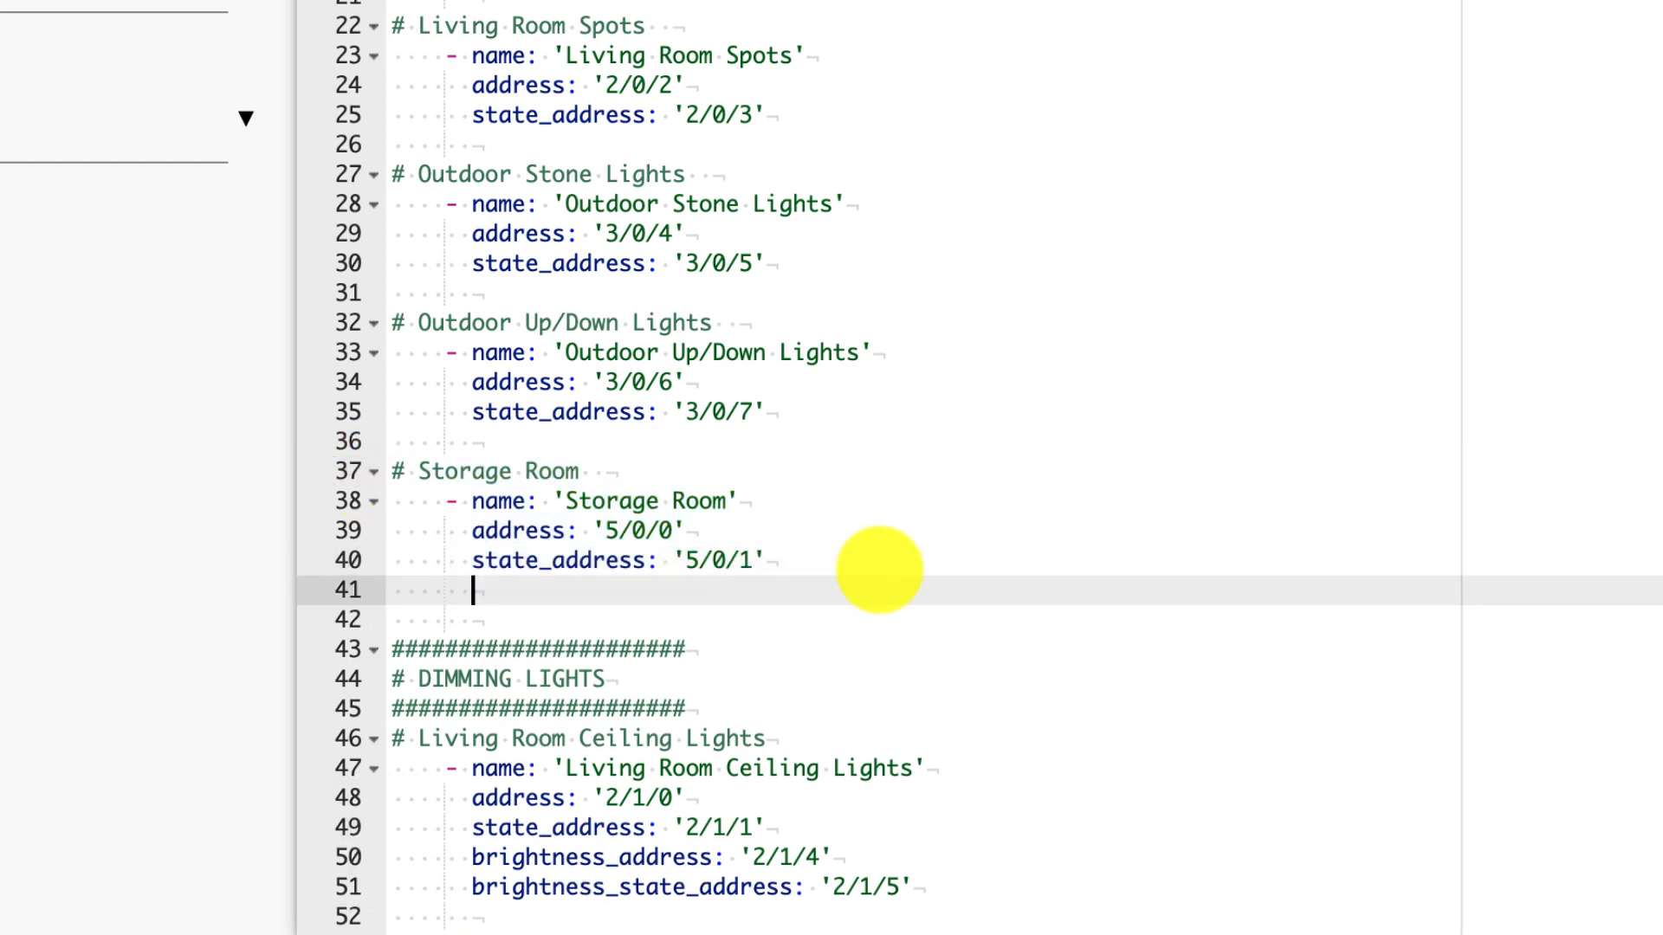
{"action": "key", "text": "Return"}
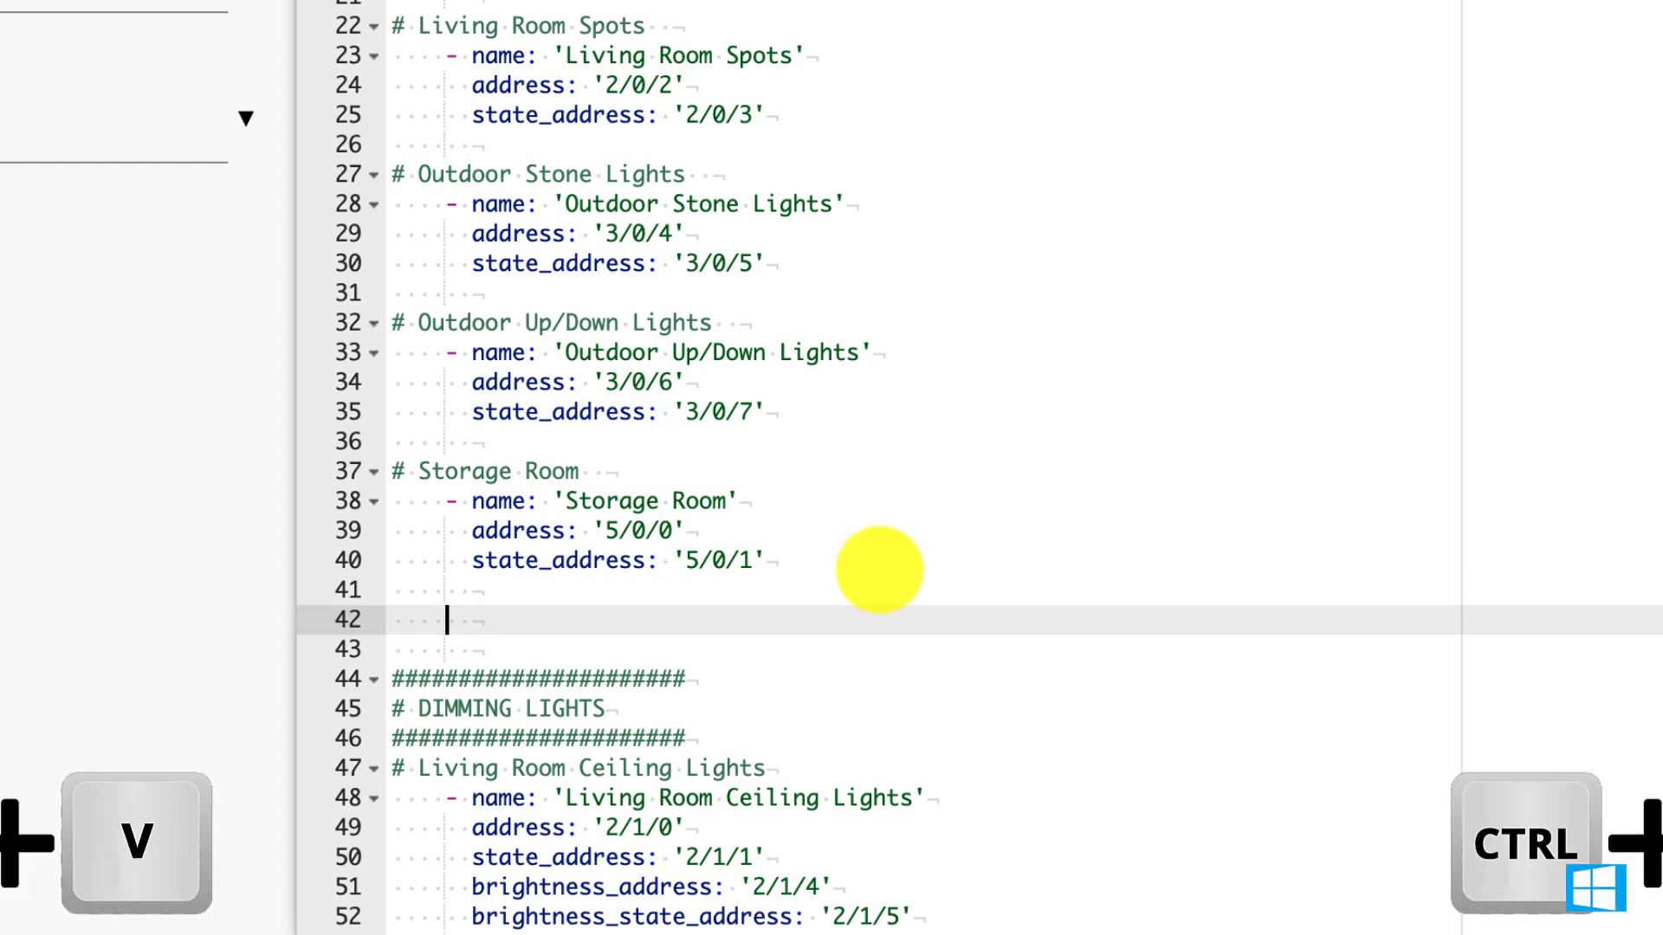
{"action": "key", "text": "super+v"}
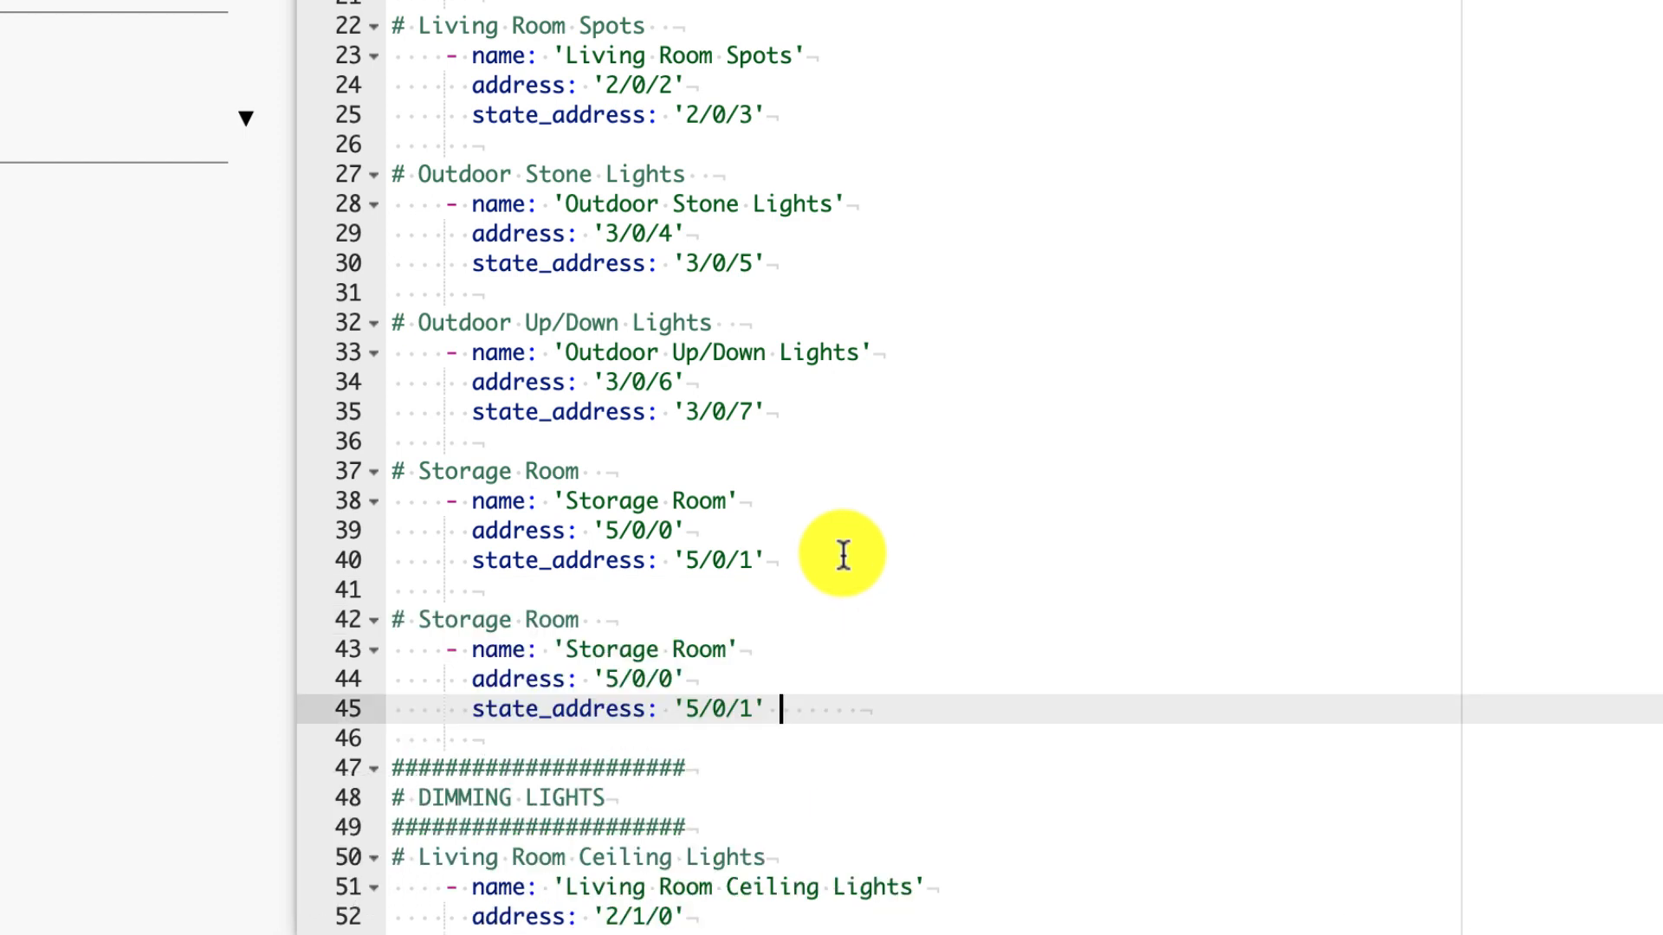
Step: Change both the comment and the name of the duplicated Storage Room entry to KNX Christmas Lights
{"action": "left_click_drag", "start_coordinate": [421, 621], "coordinate": [576, 622]}
{"action": "type", "text": "KNX "}
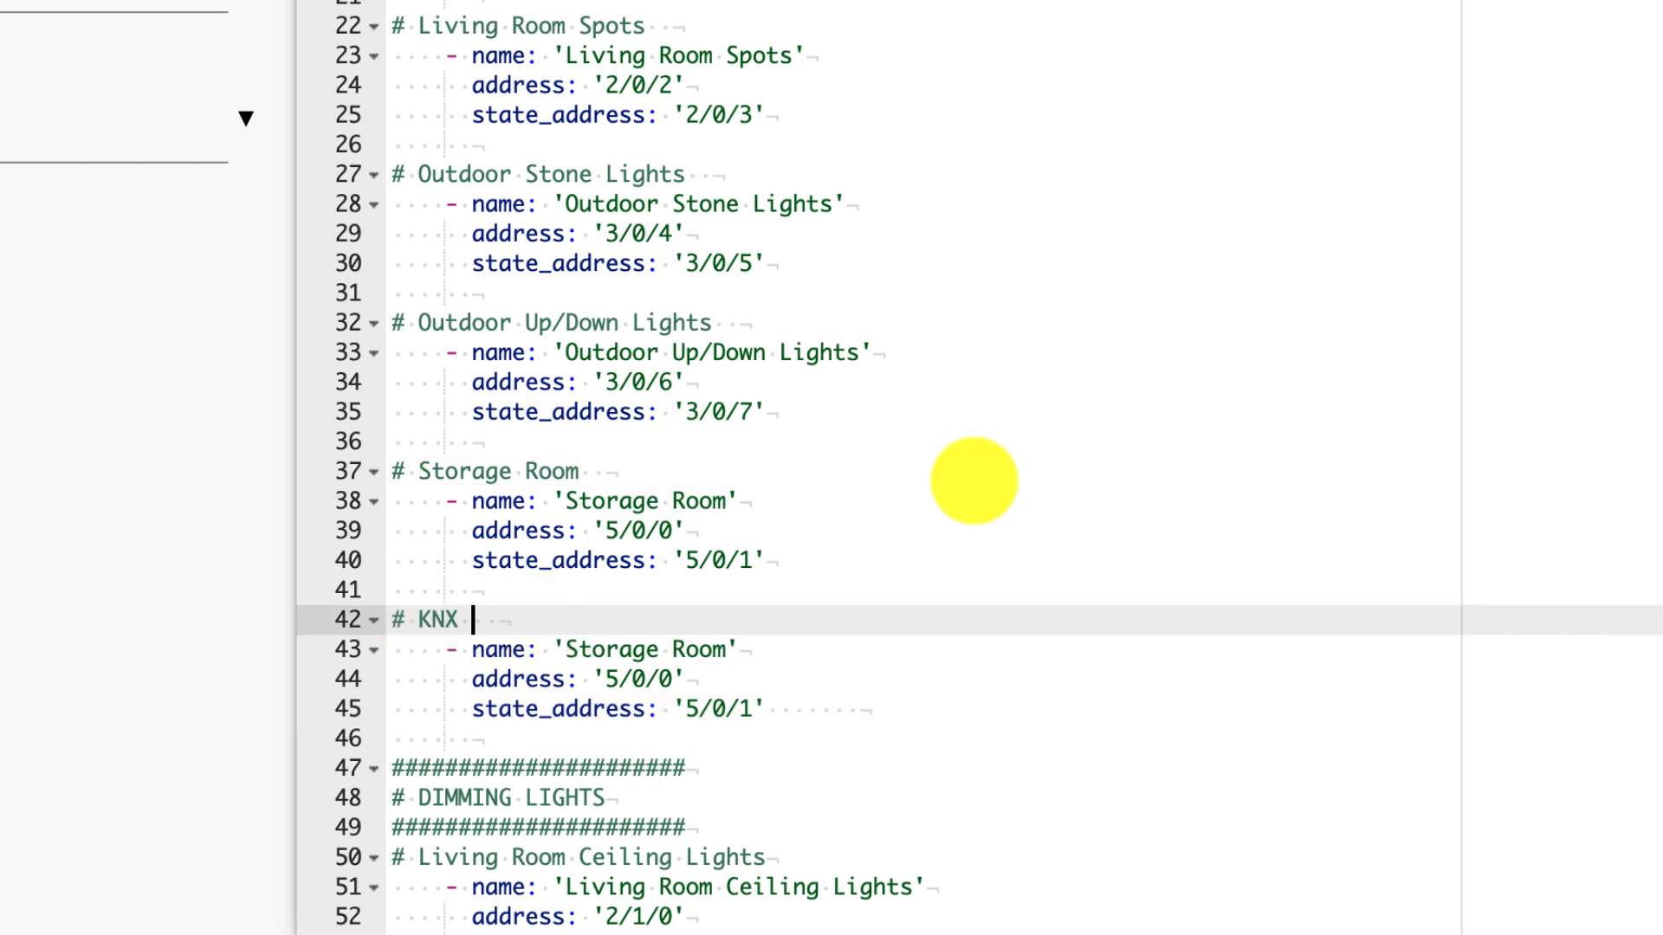
{"action": "type", "text": "Christmas Lights"}
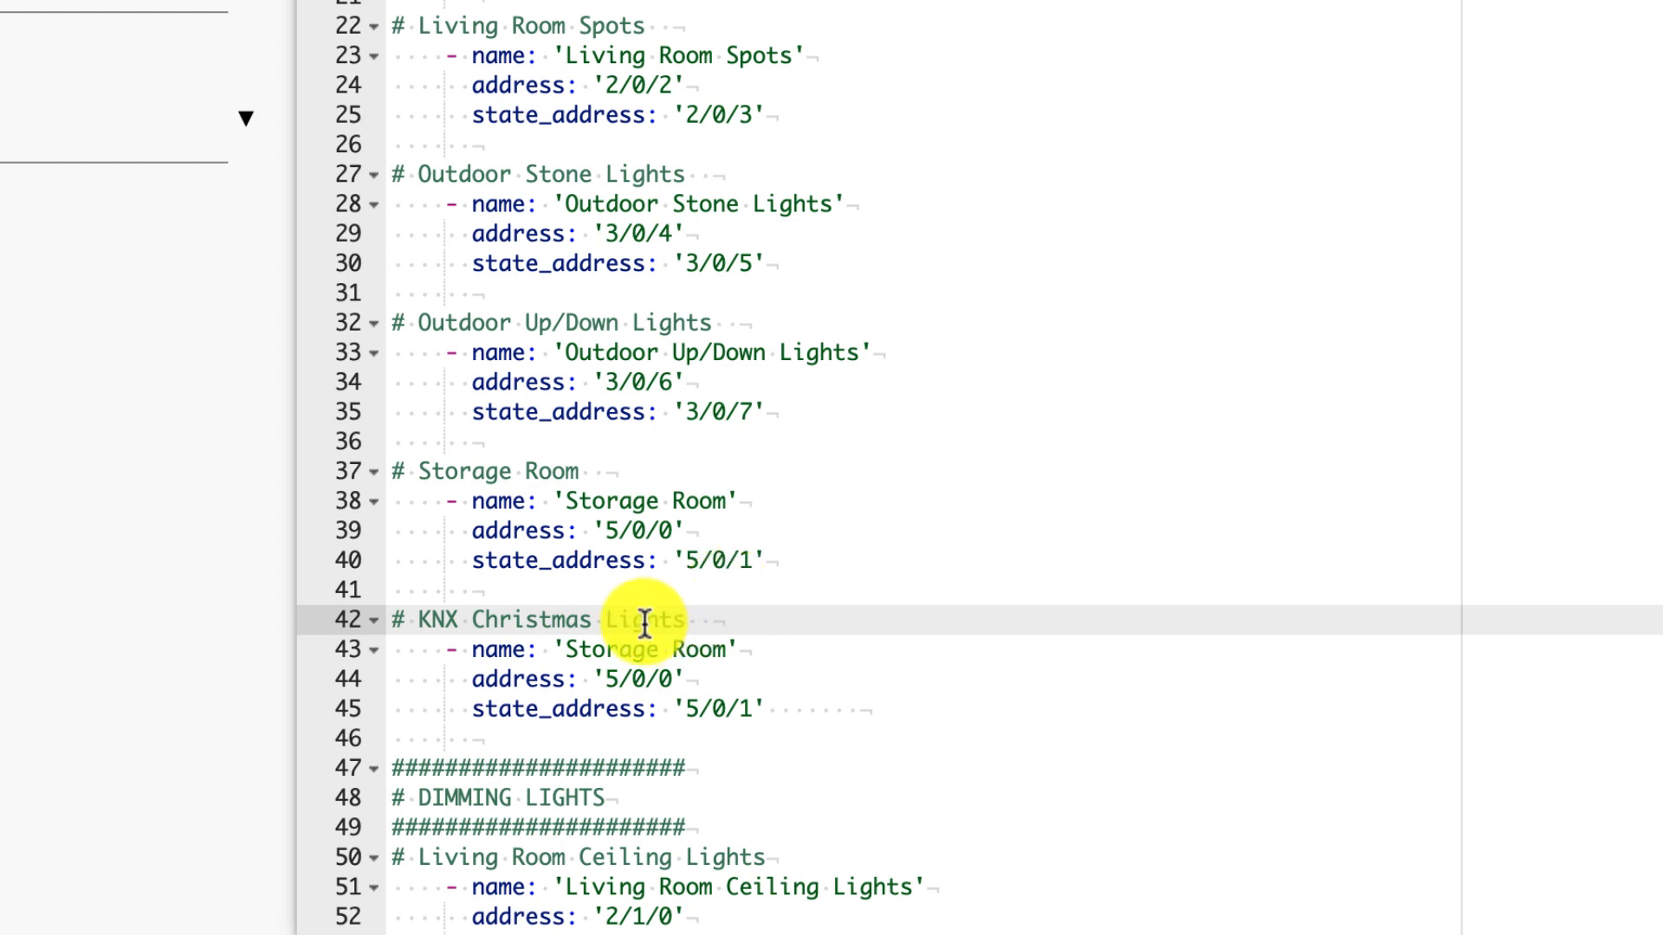
{"action": "left_click_drag", "start_coordinate": [571, 649], "coordinate": [731, 650]}
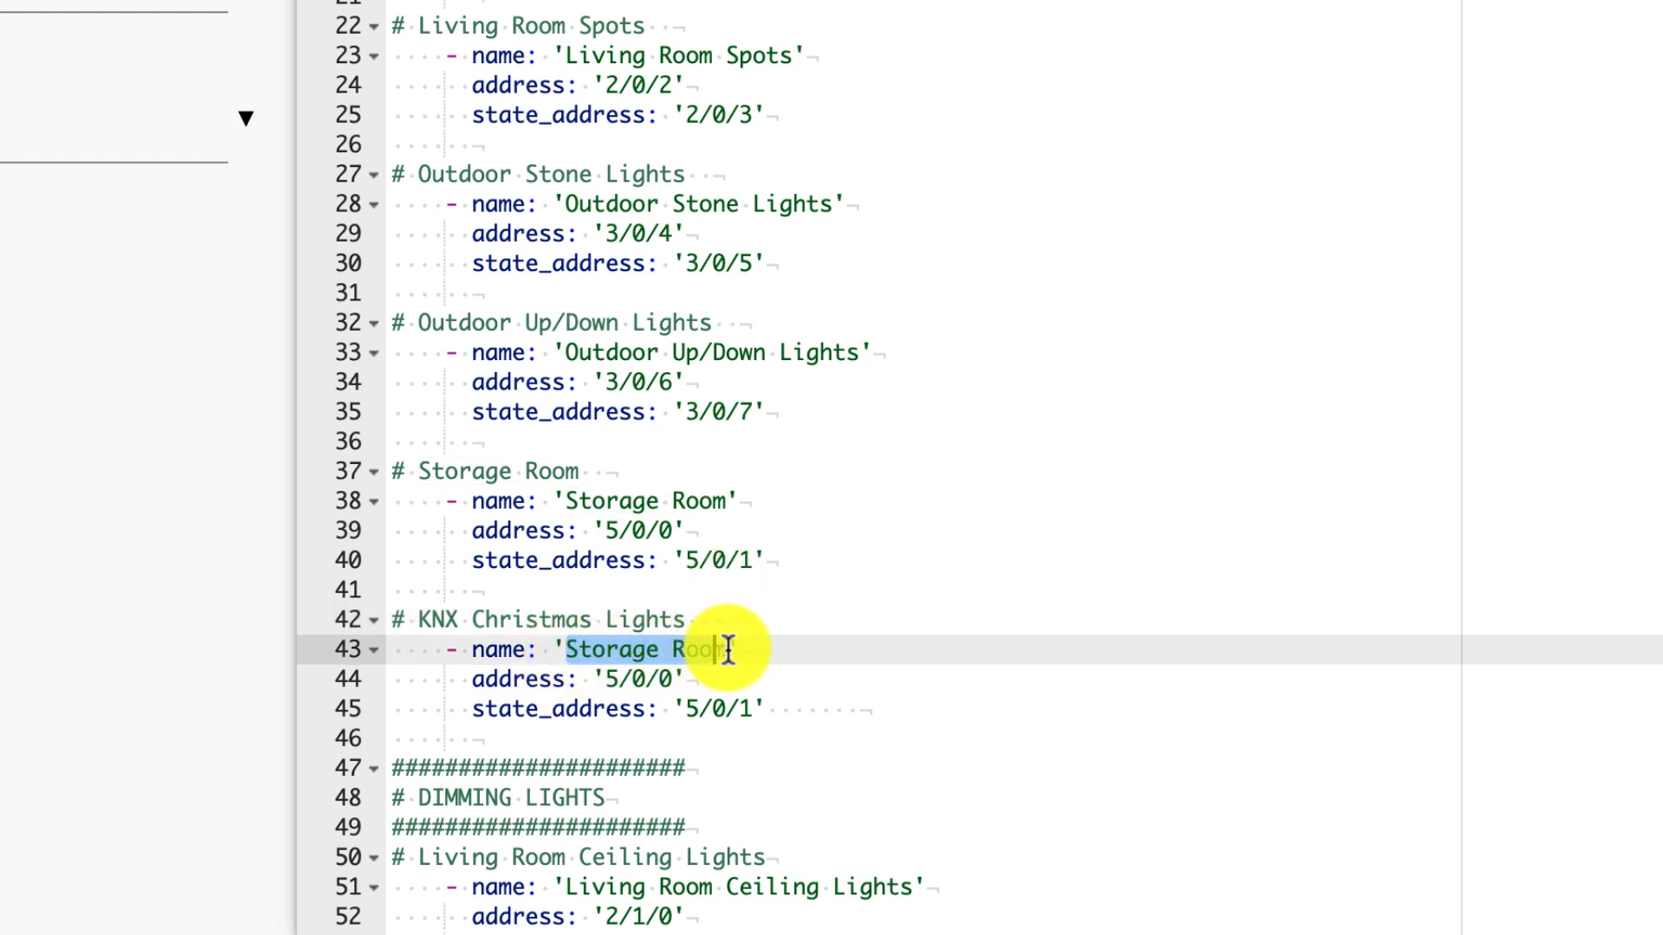
{"action": "type", "text": "KNX "}
{"action": "type", "text": "Christmas Ligh"}
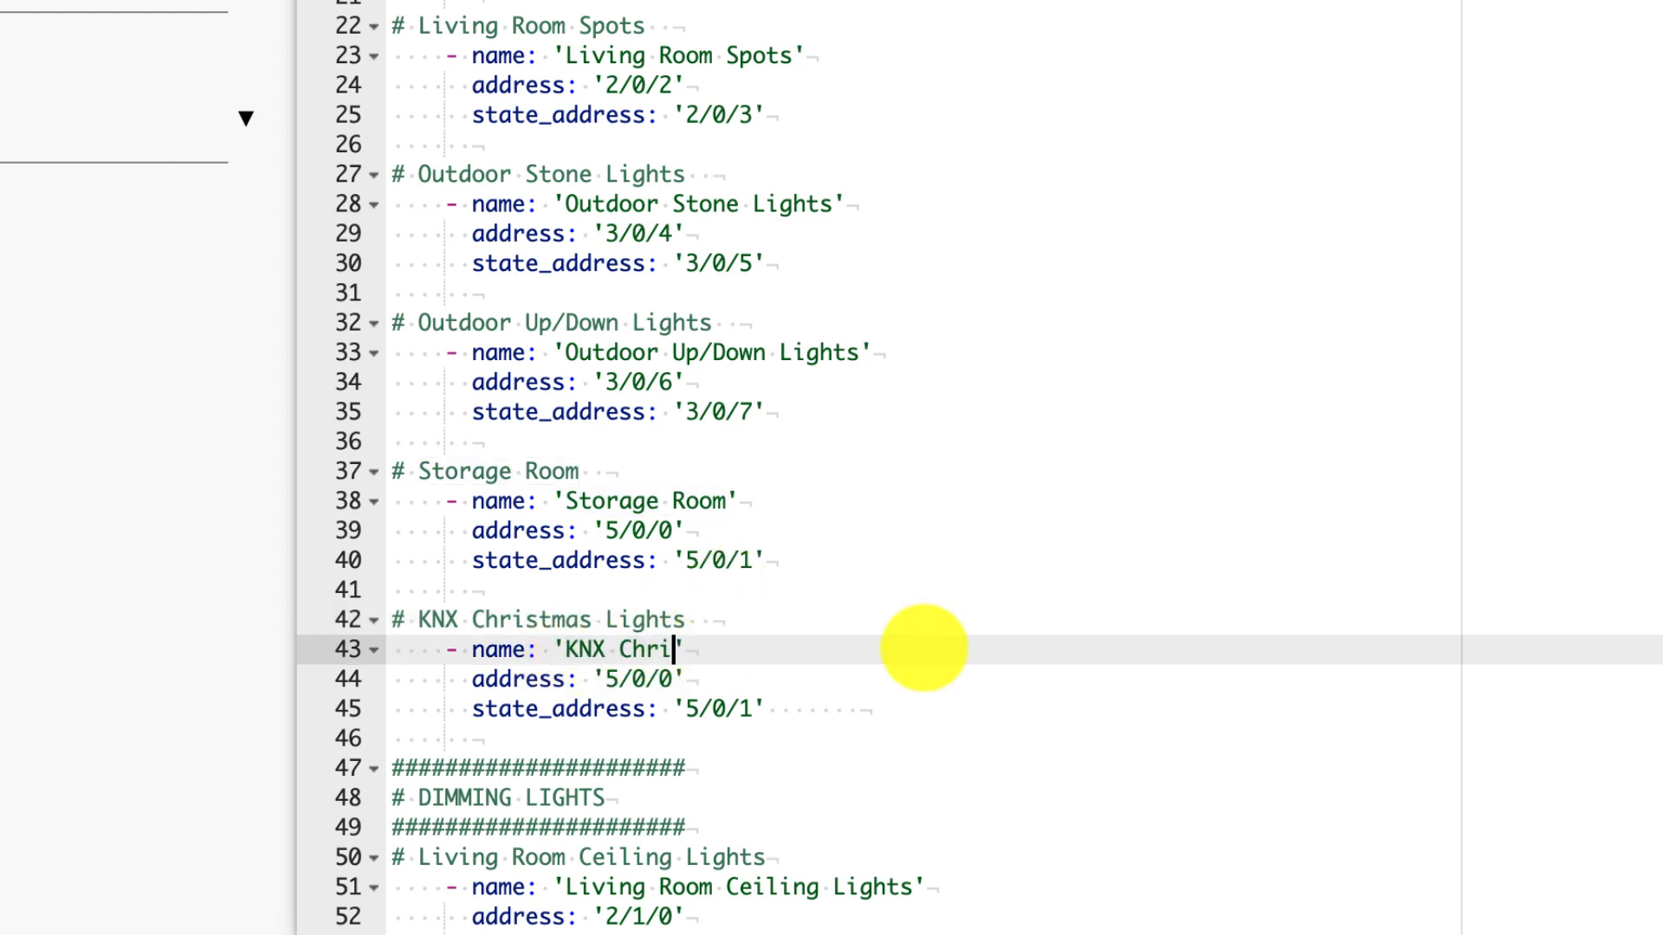
{"action": "type", "text": "ts"}
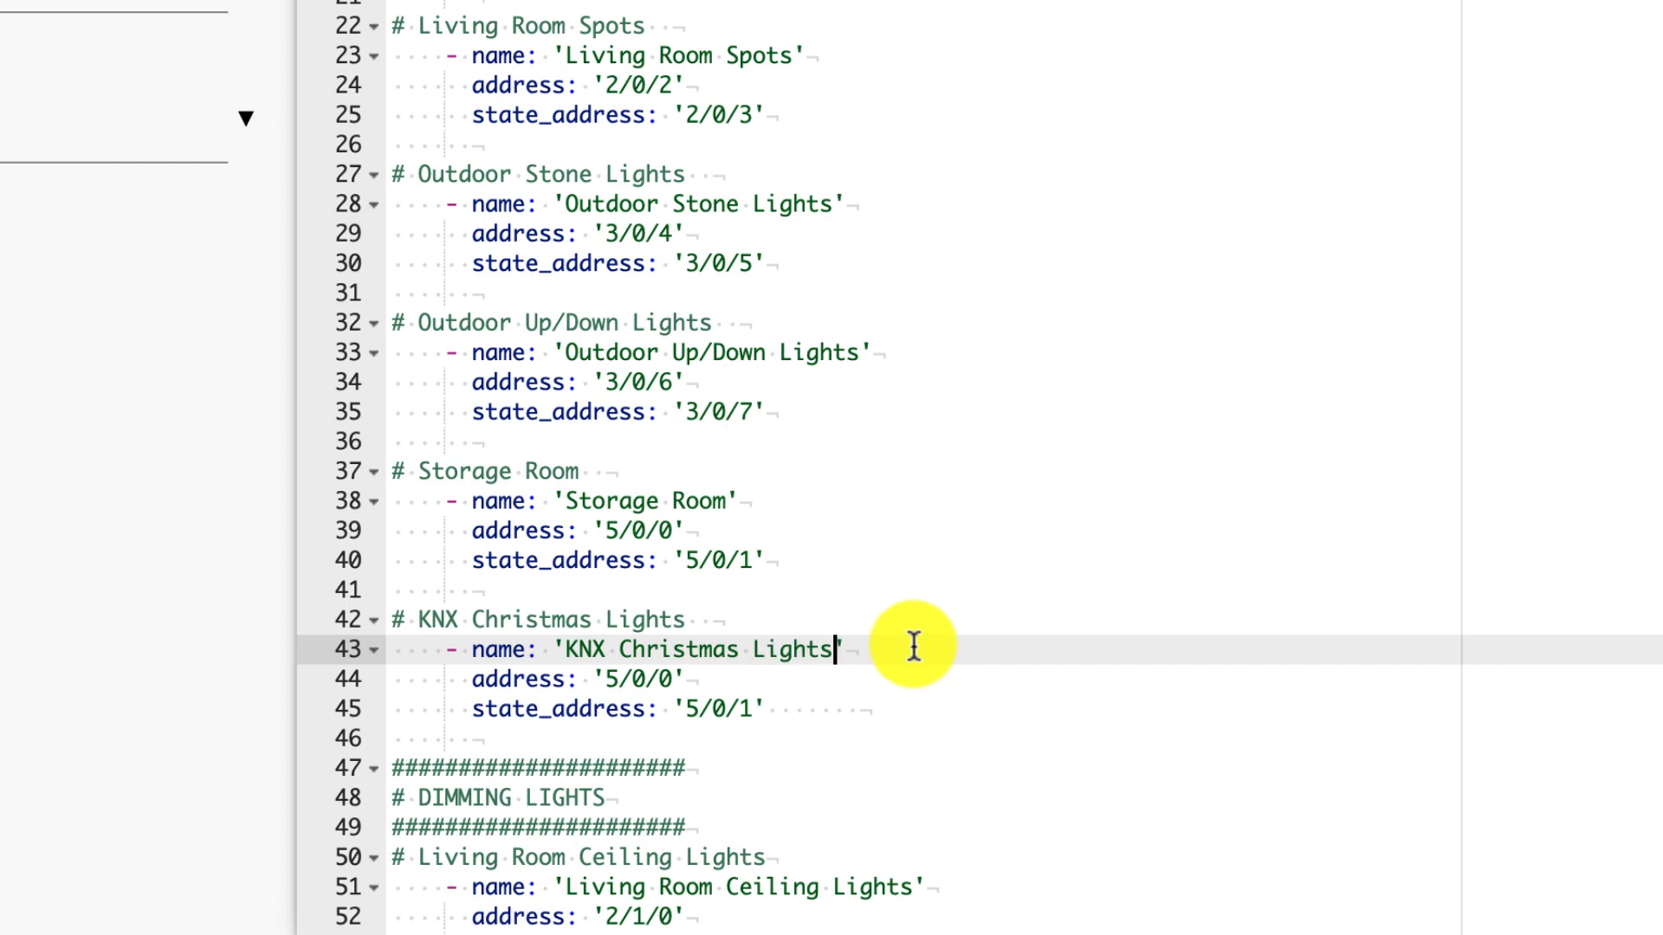
Step: Set the KNX Christmas Lights entry's address to 8/0/0 and state_address to 8/0/1, and save poseidwn_knx.yaml
{"action": "double_click", "coordinate": [613, 679]}
{"action": "type", "text": "8"}
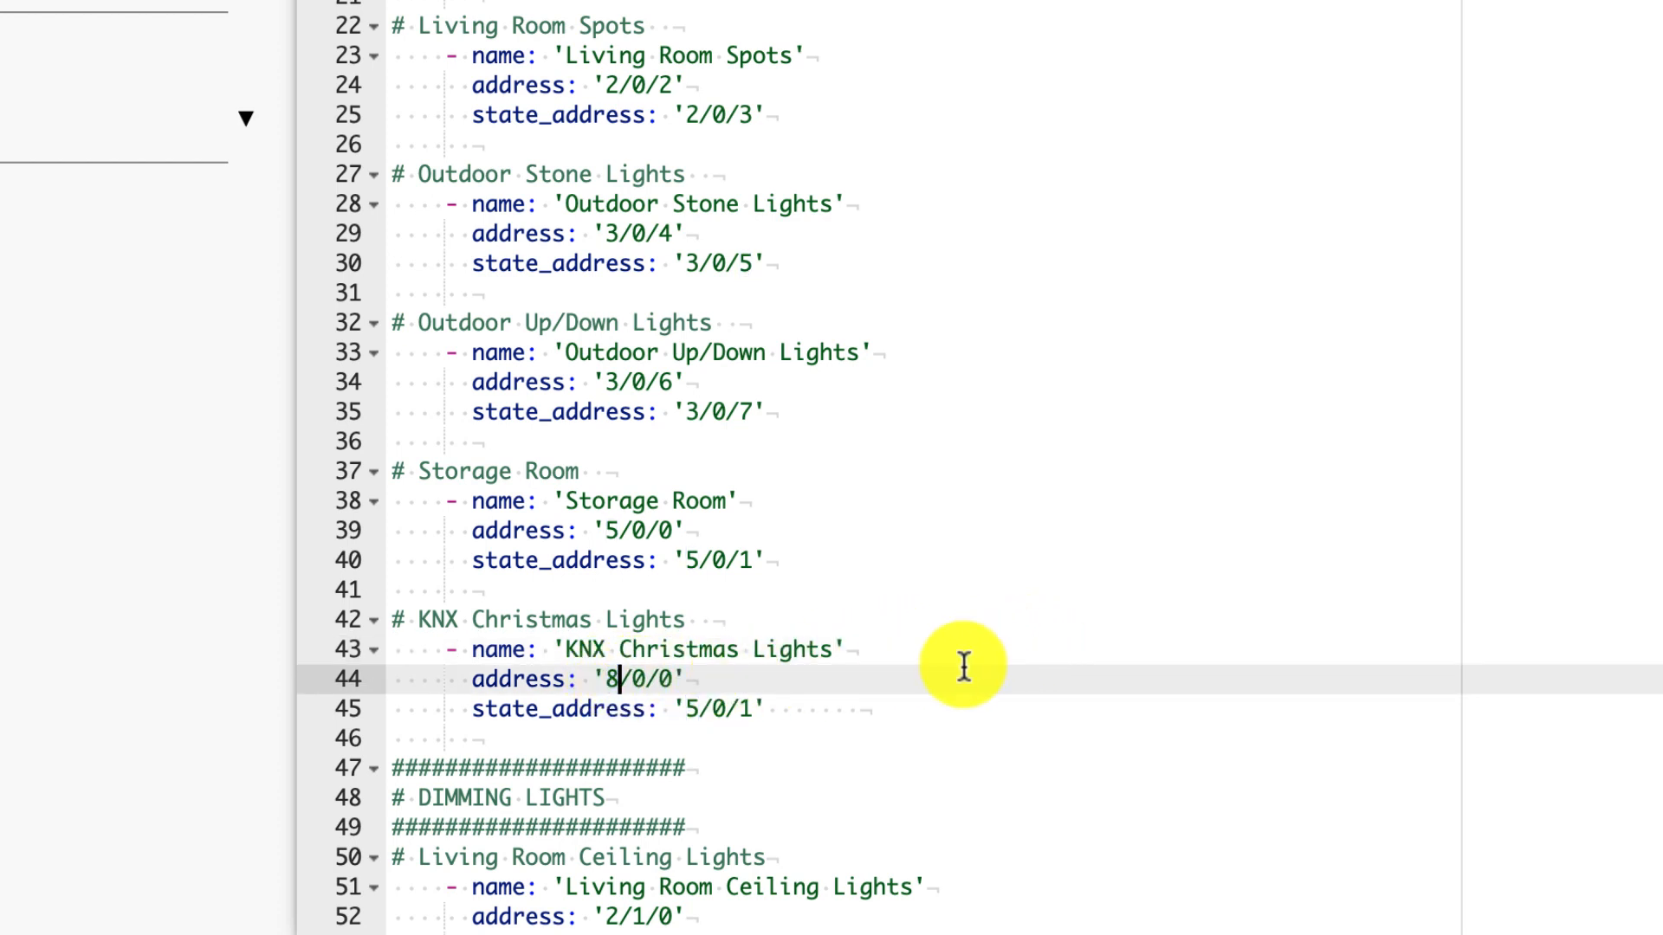
{"action": "double_click", "coordinate": [694, 708]}
{"action": "type", "text": "8"}
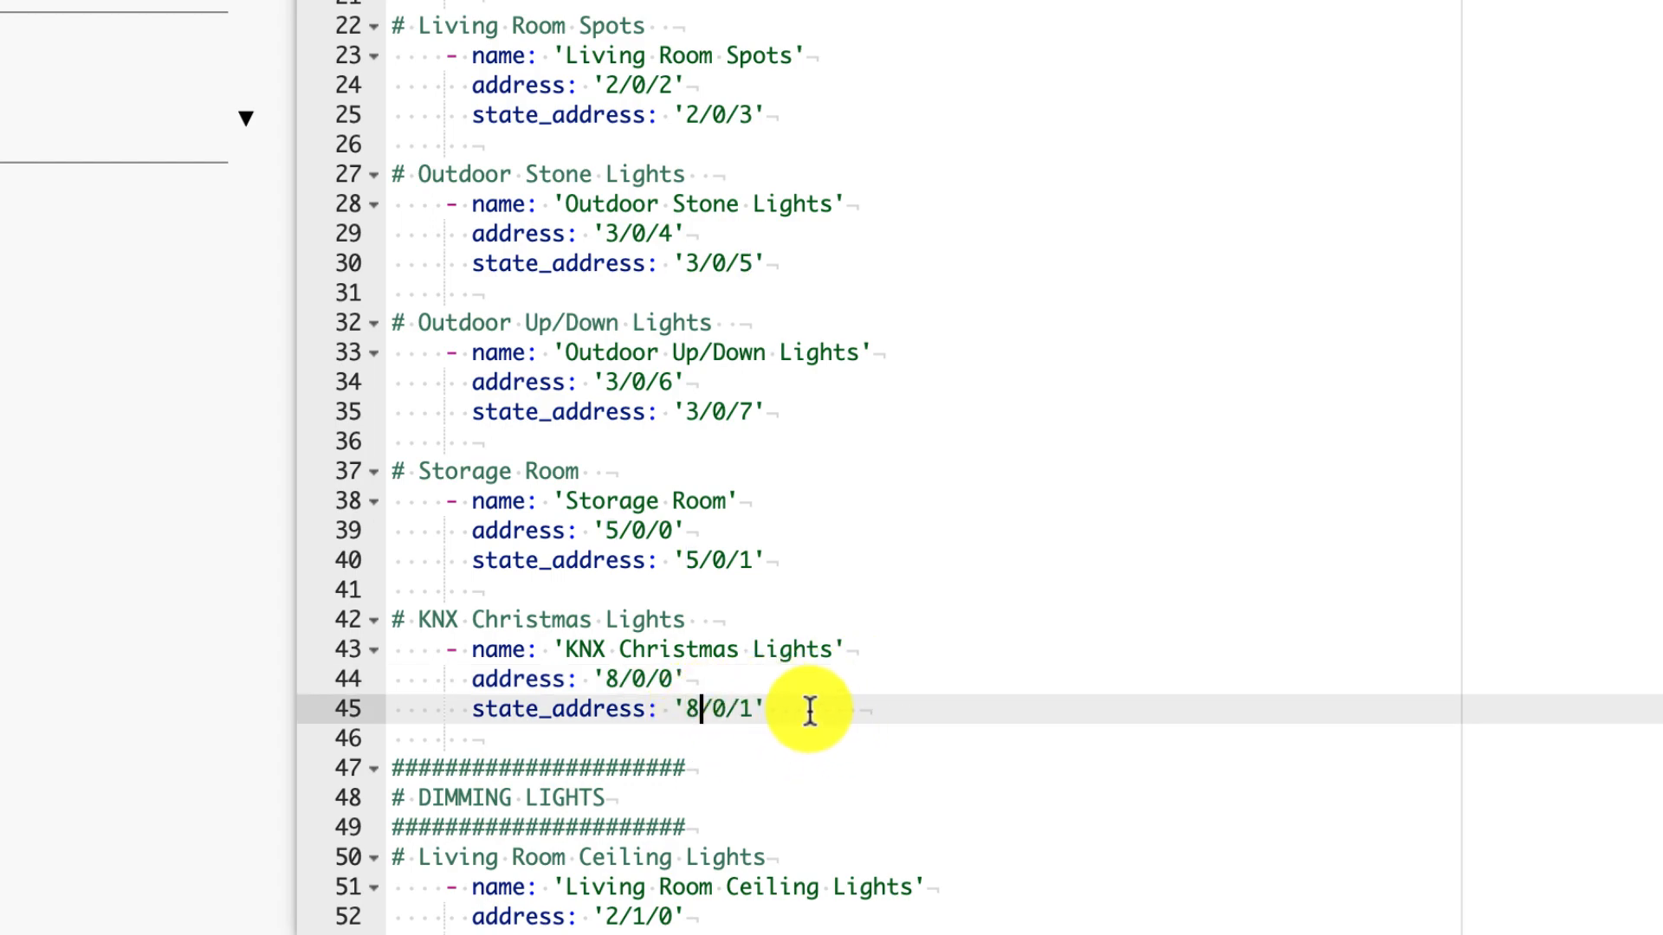
{"action": "left_click", "coordinate": [810, 710]}
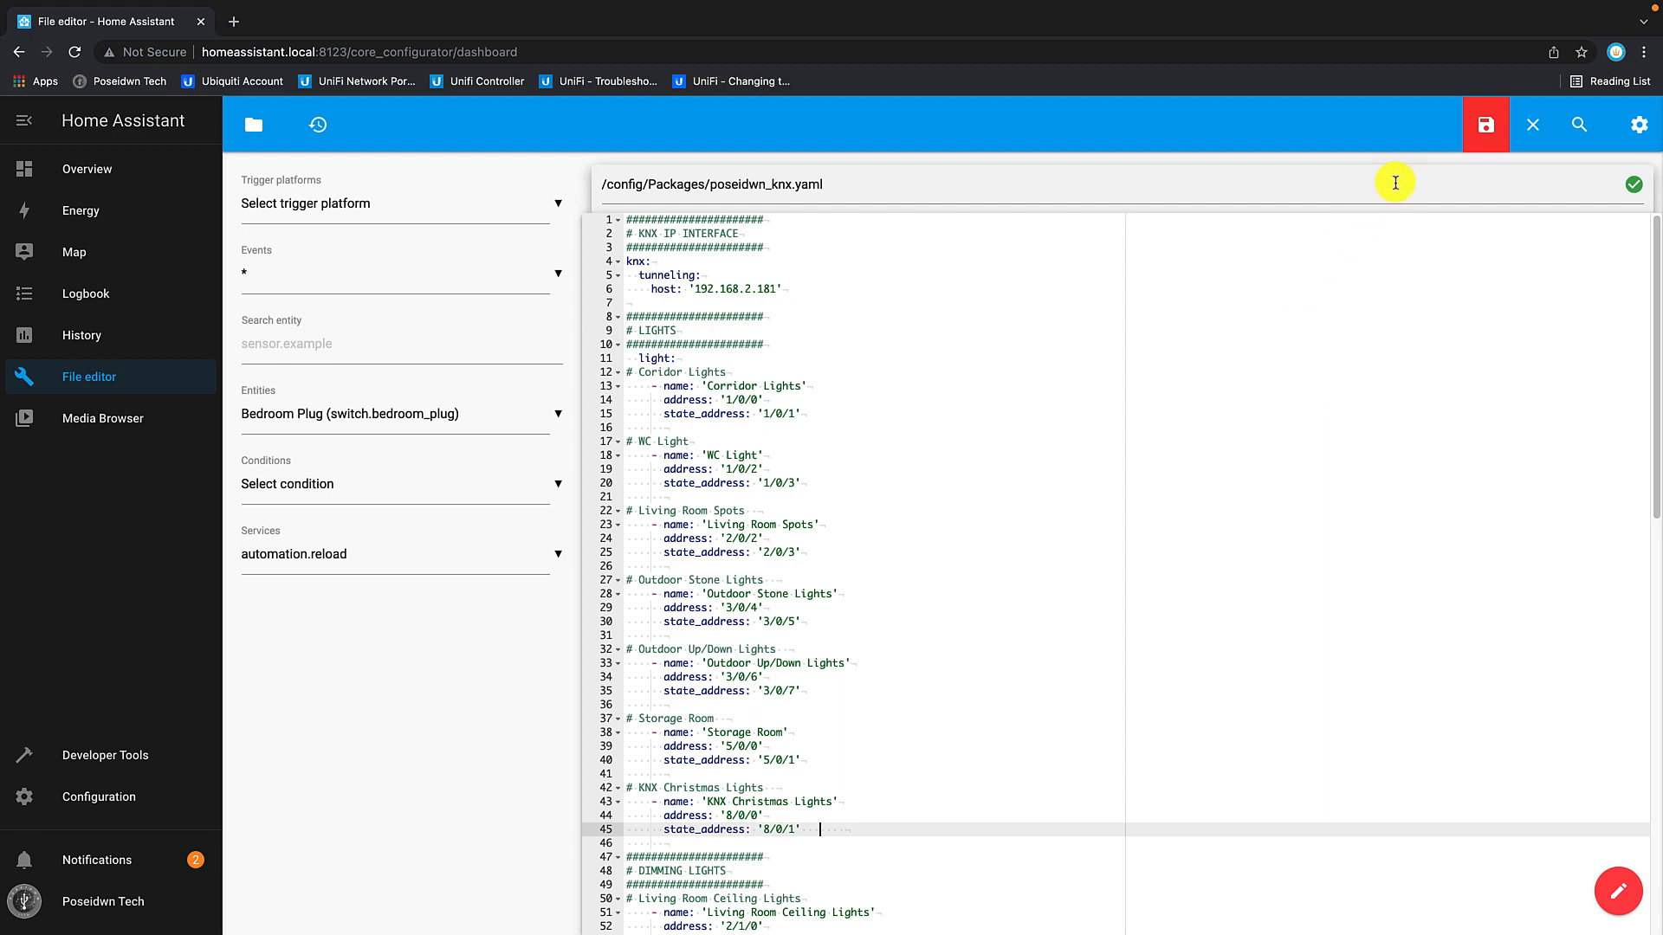
{"action": "left_click", "coordinate": [1483, 128]}
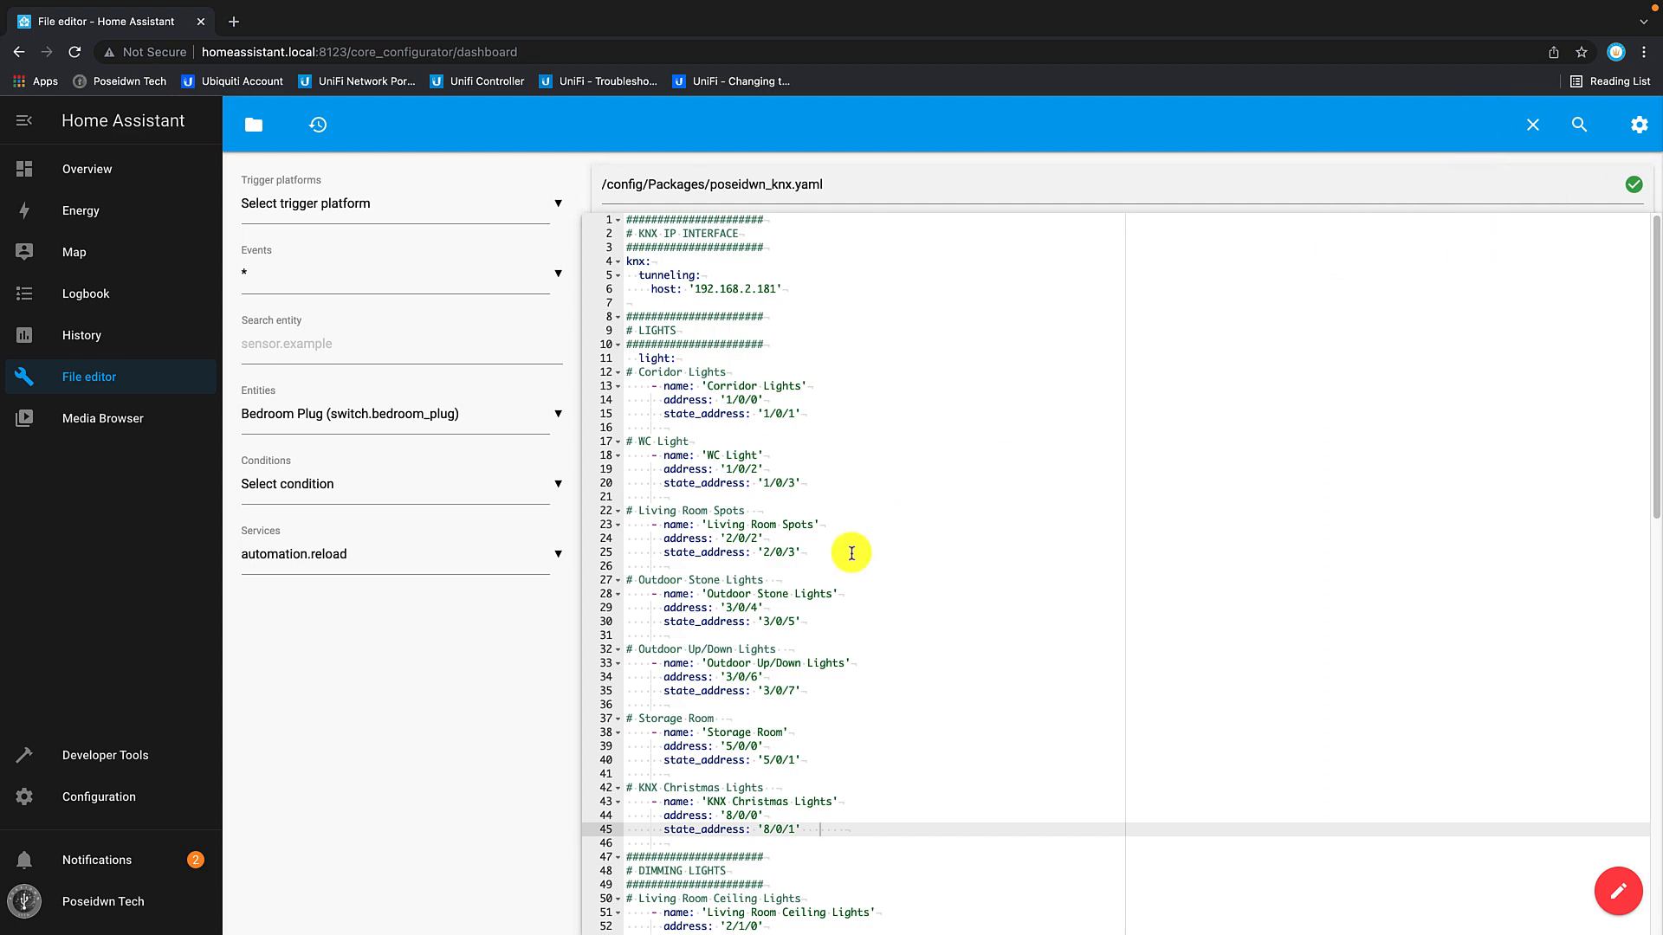
Step: Check the configuration in the server controls and restart Home Assistant
{"action": "left_click", "coordinate": [123, 800]}
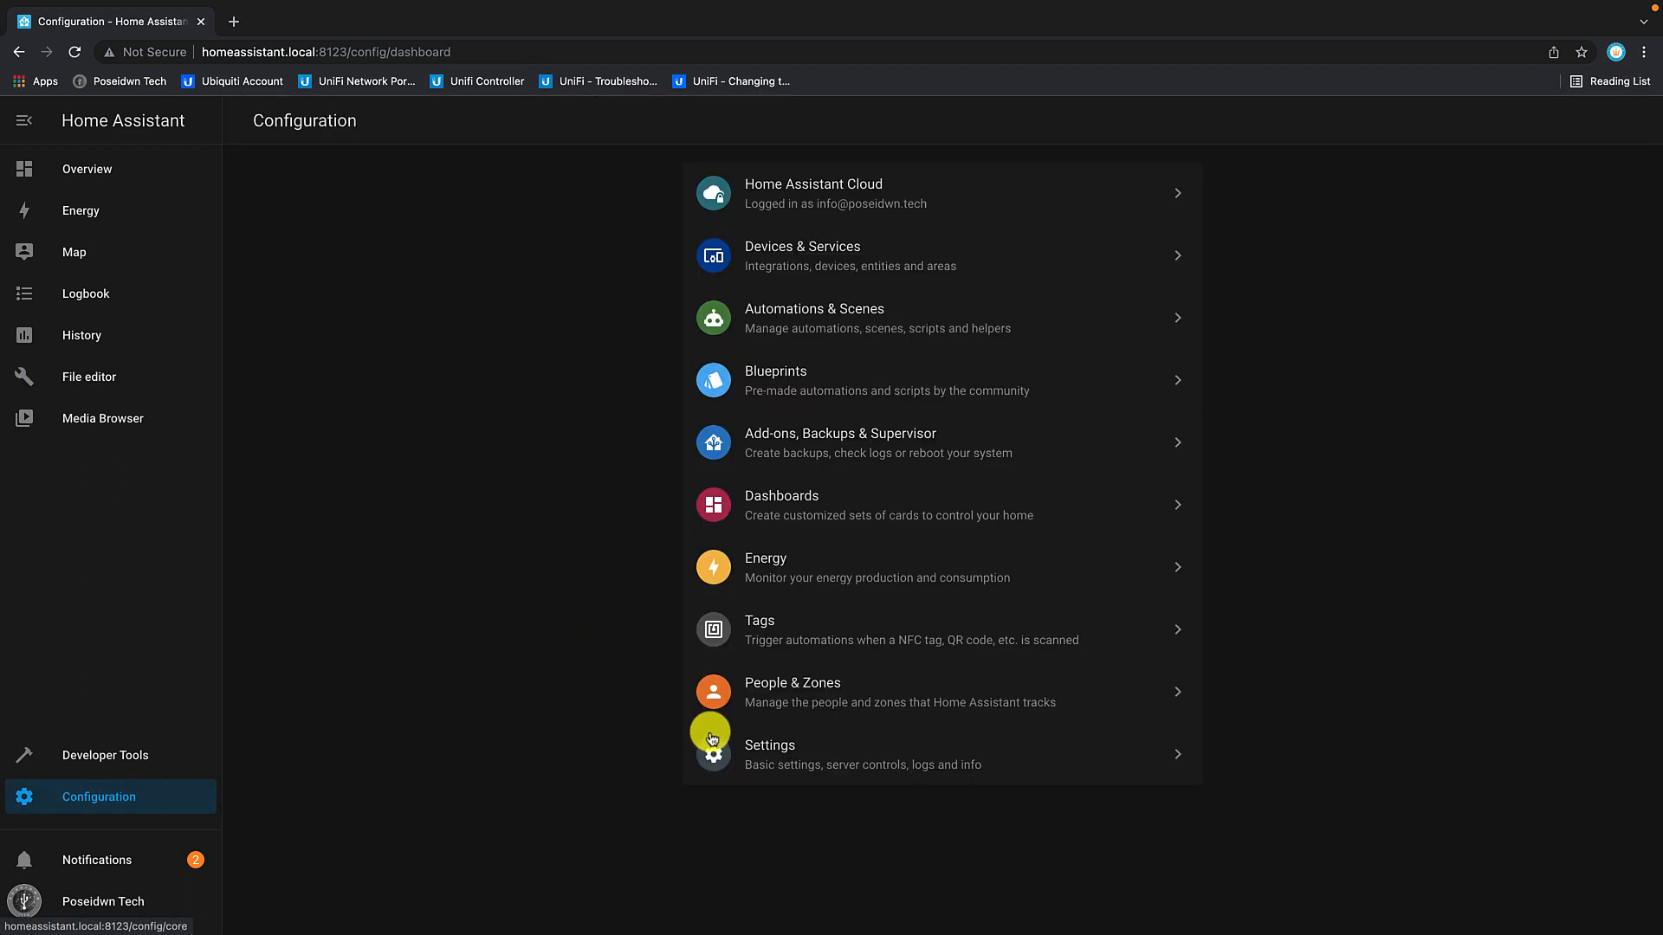
{"action": "left_click", "coordinate": [752, 750]}
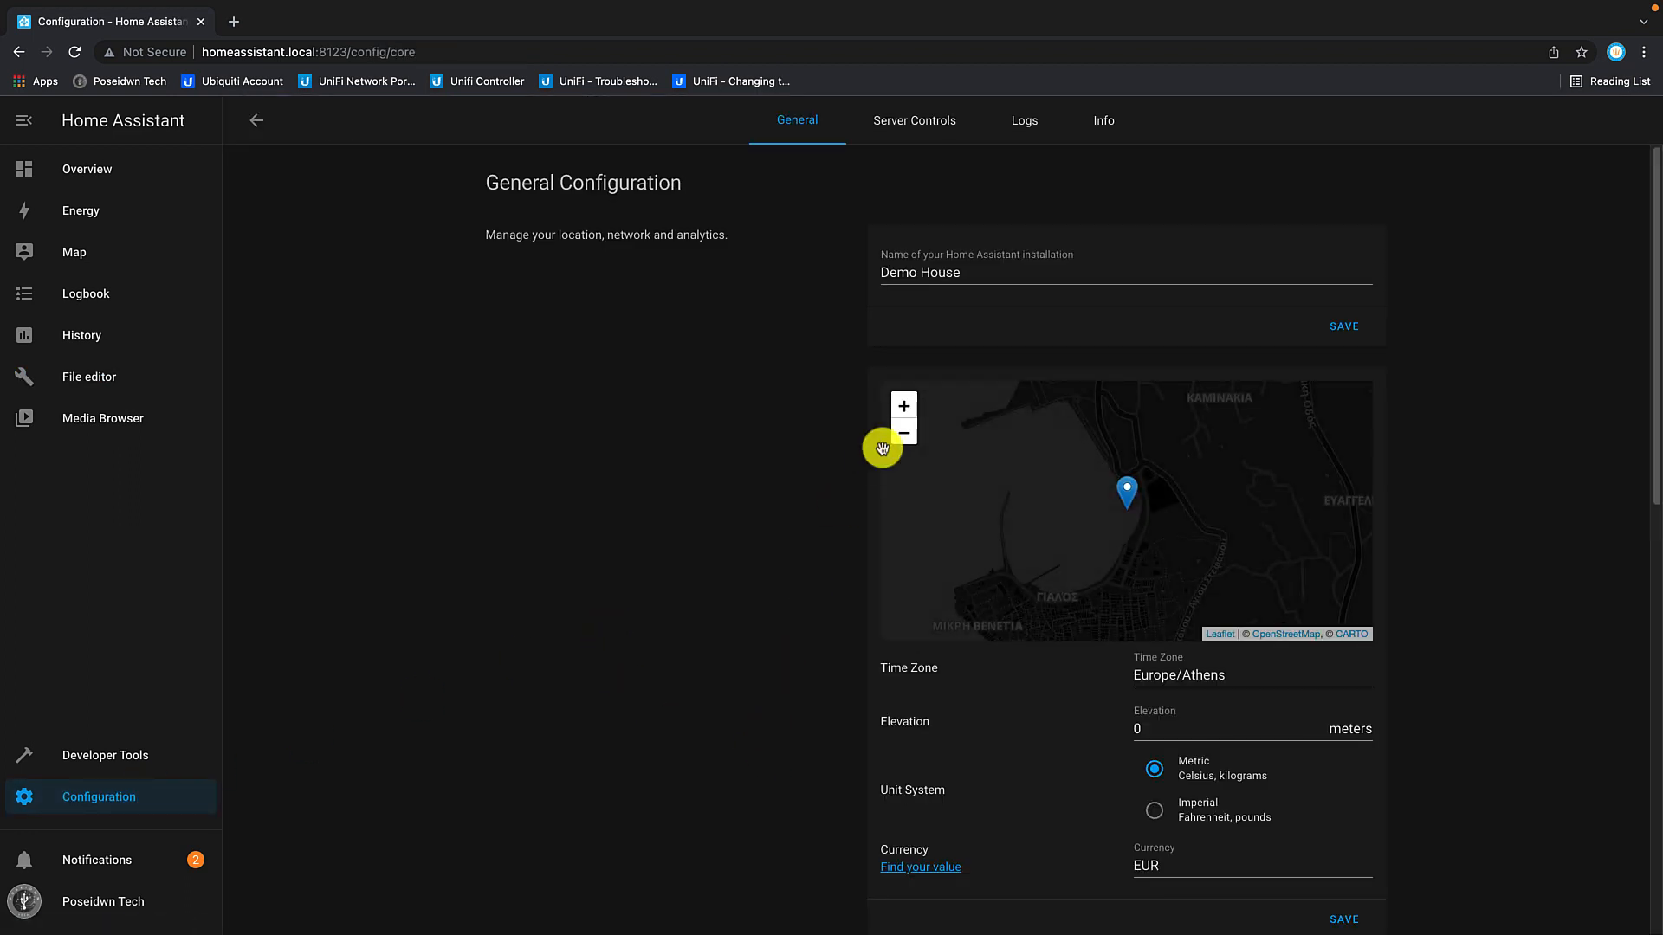
{"action": "left_click", "coordinate": [920, 120]}
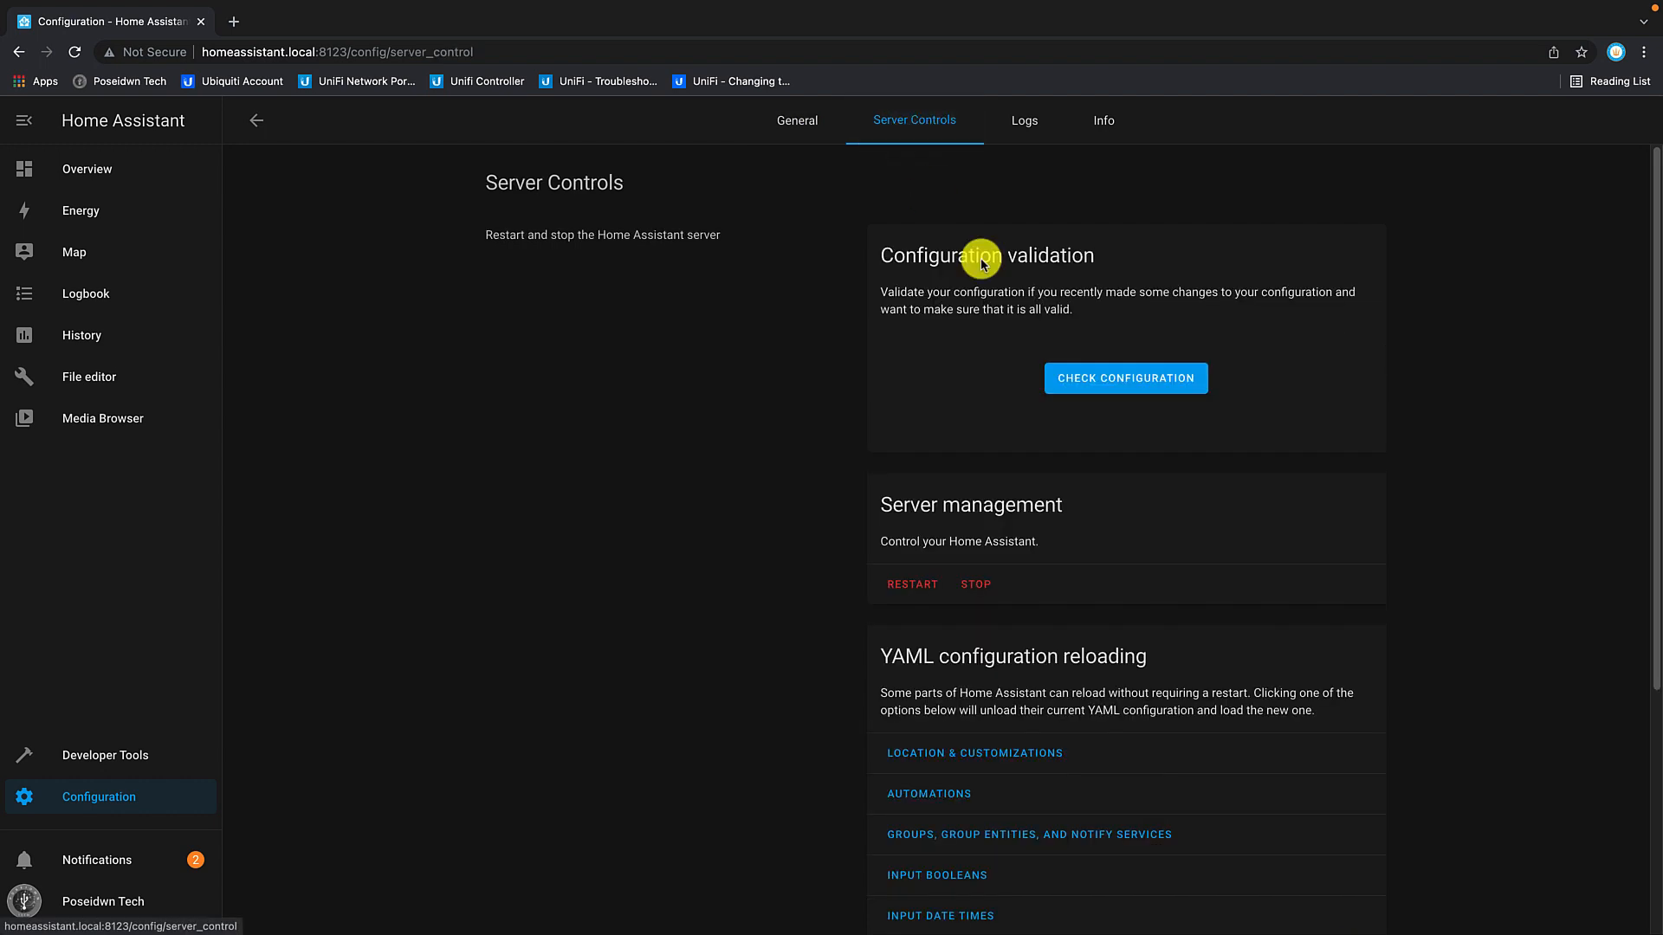
{"action": "left_click", "coordinate": [1103, 379]}
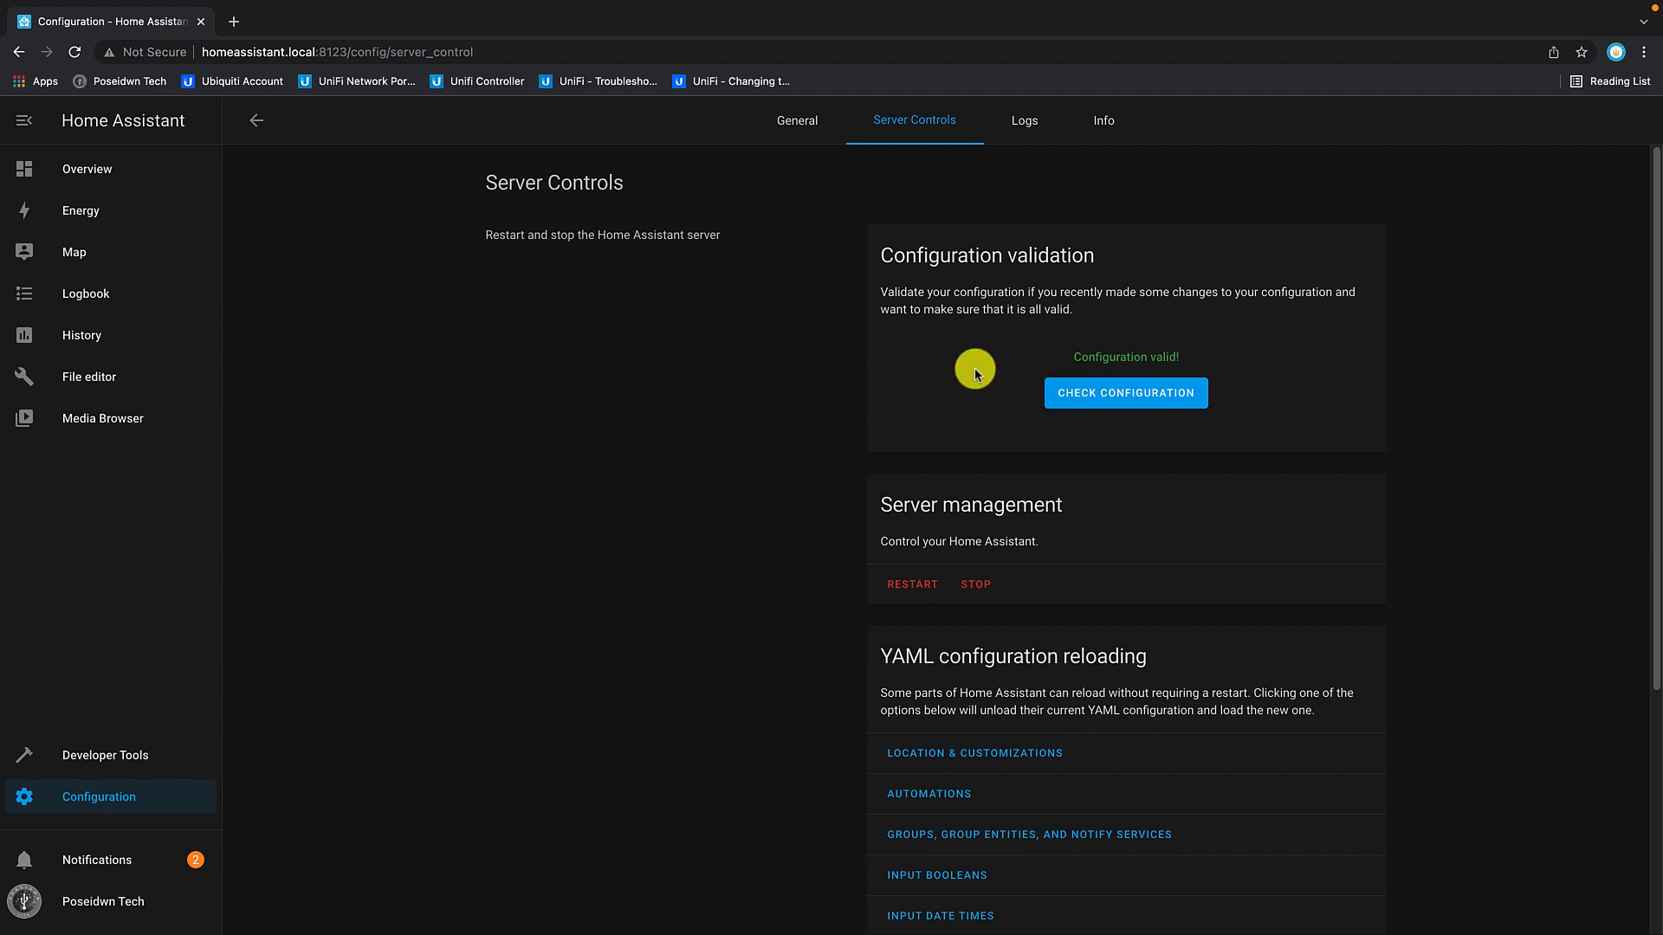
{"action": "left_click", "coordinate": [912, 582]}
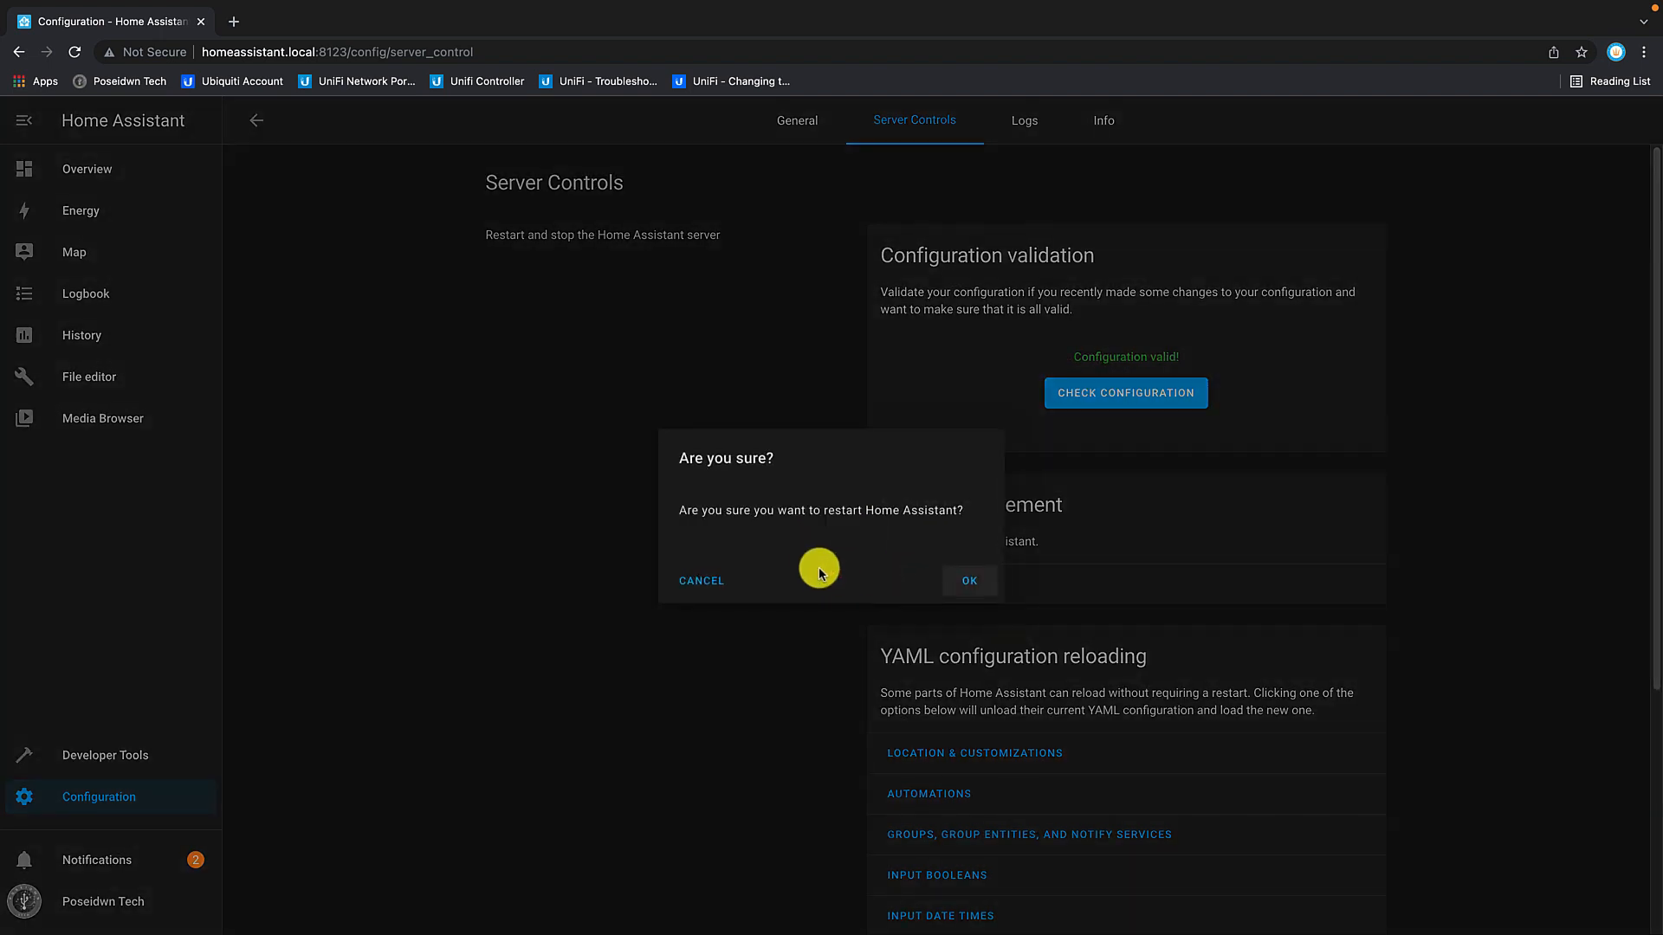
{"action": "left_click", "coordinate": [958, 582]}
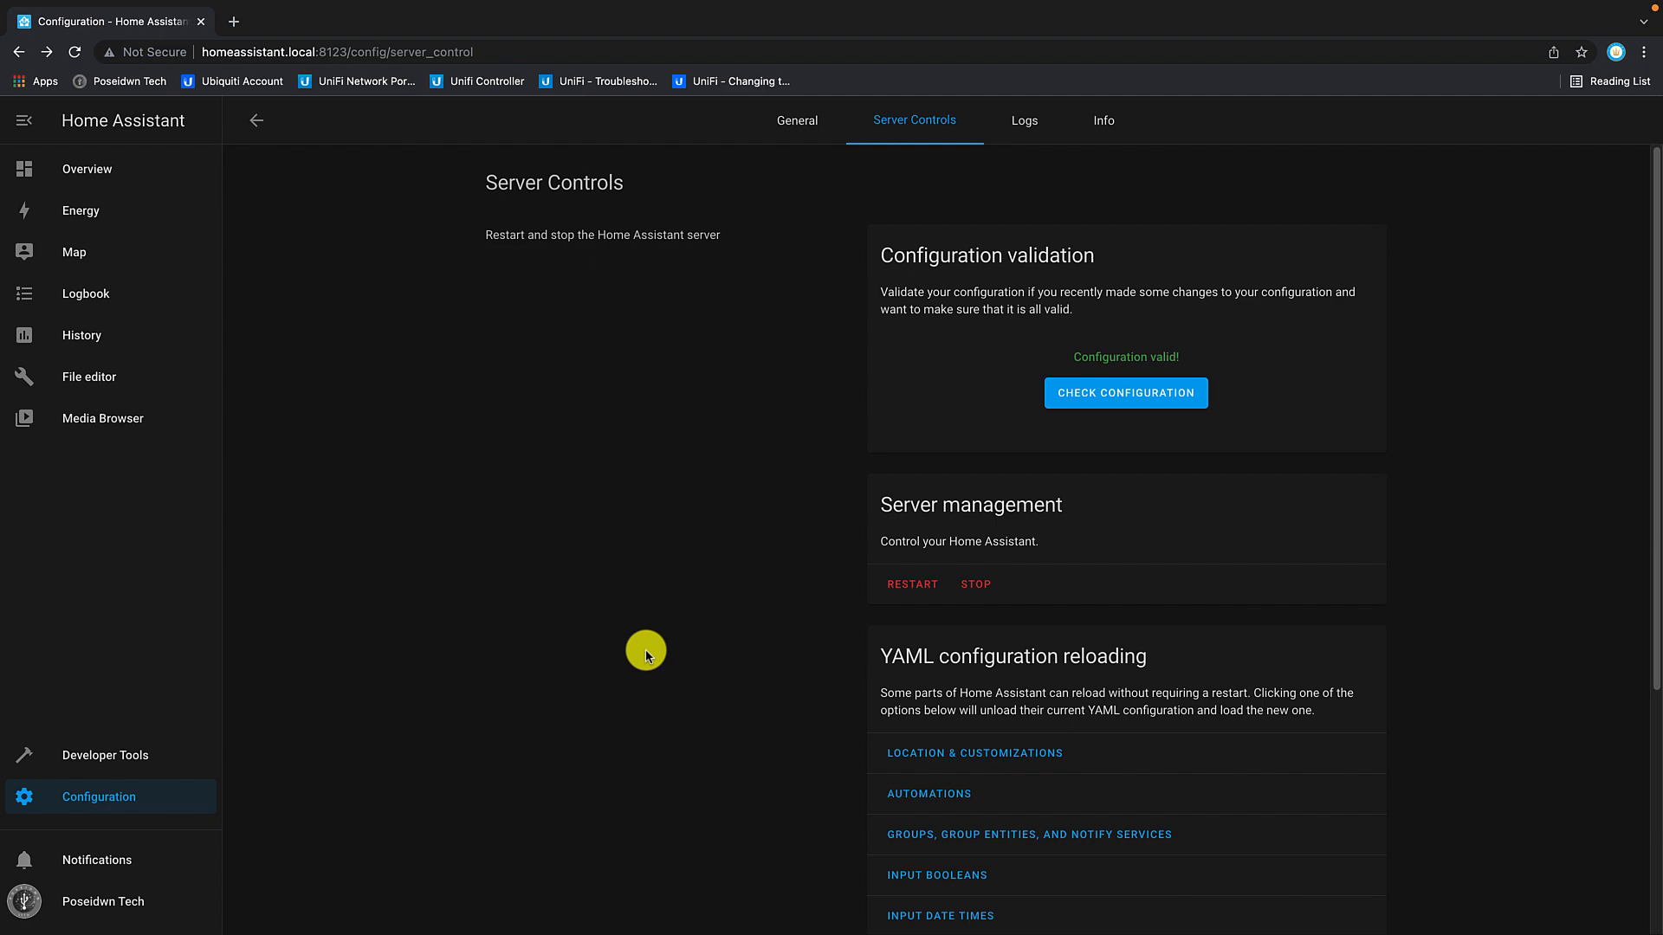
Step: Find Wemo among the available integrations and set up the Belkin WeMo integration
{"action": "left_click", "coordinate": [128, 793]}
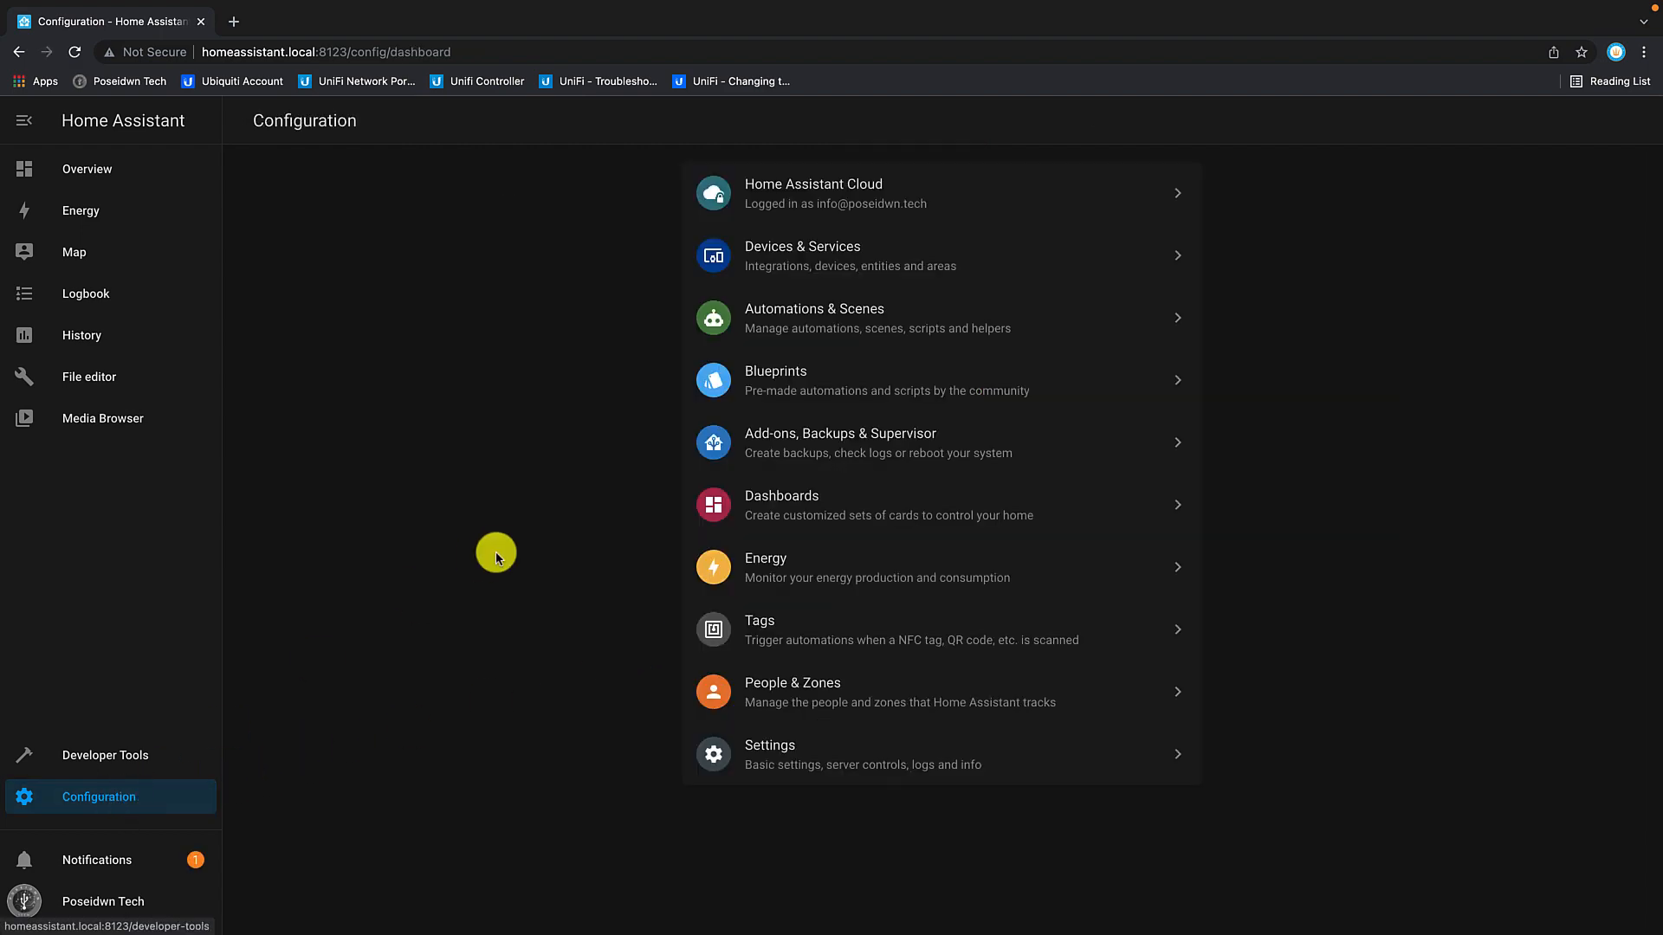
{"action": "left_click", "coordinate": [788, 249]}
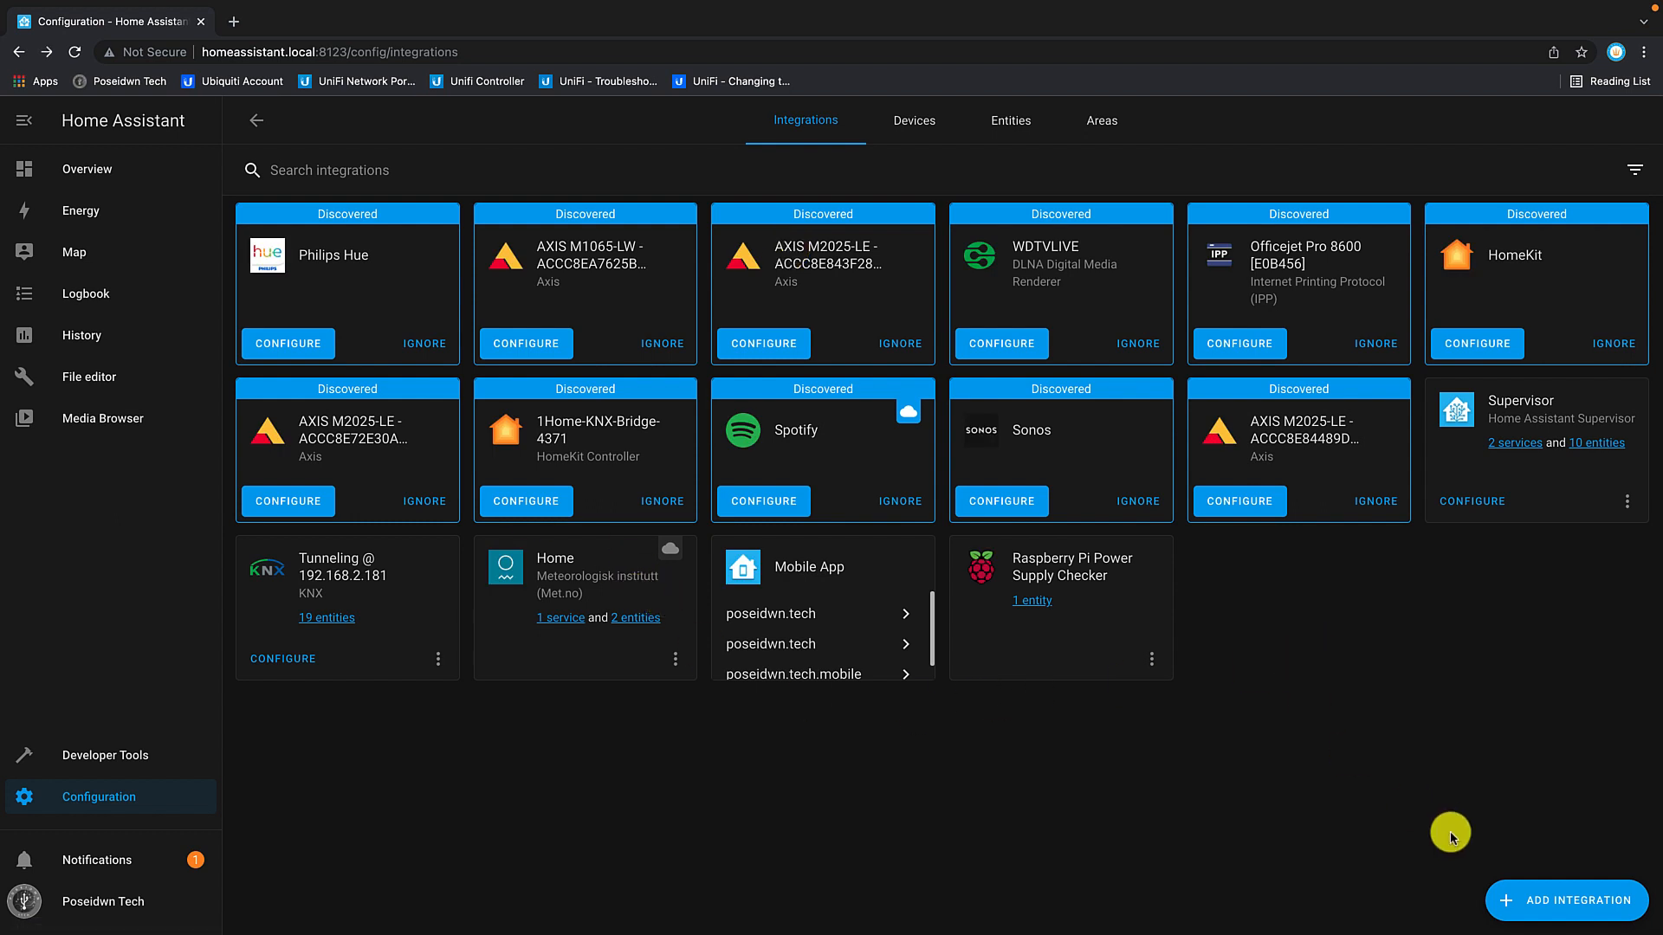
{"action": "left_click", "coordinate": [1527, 903]}
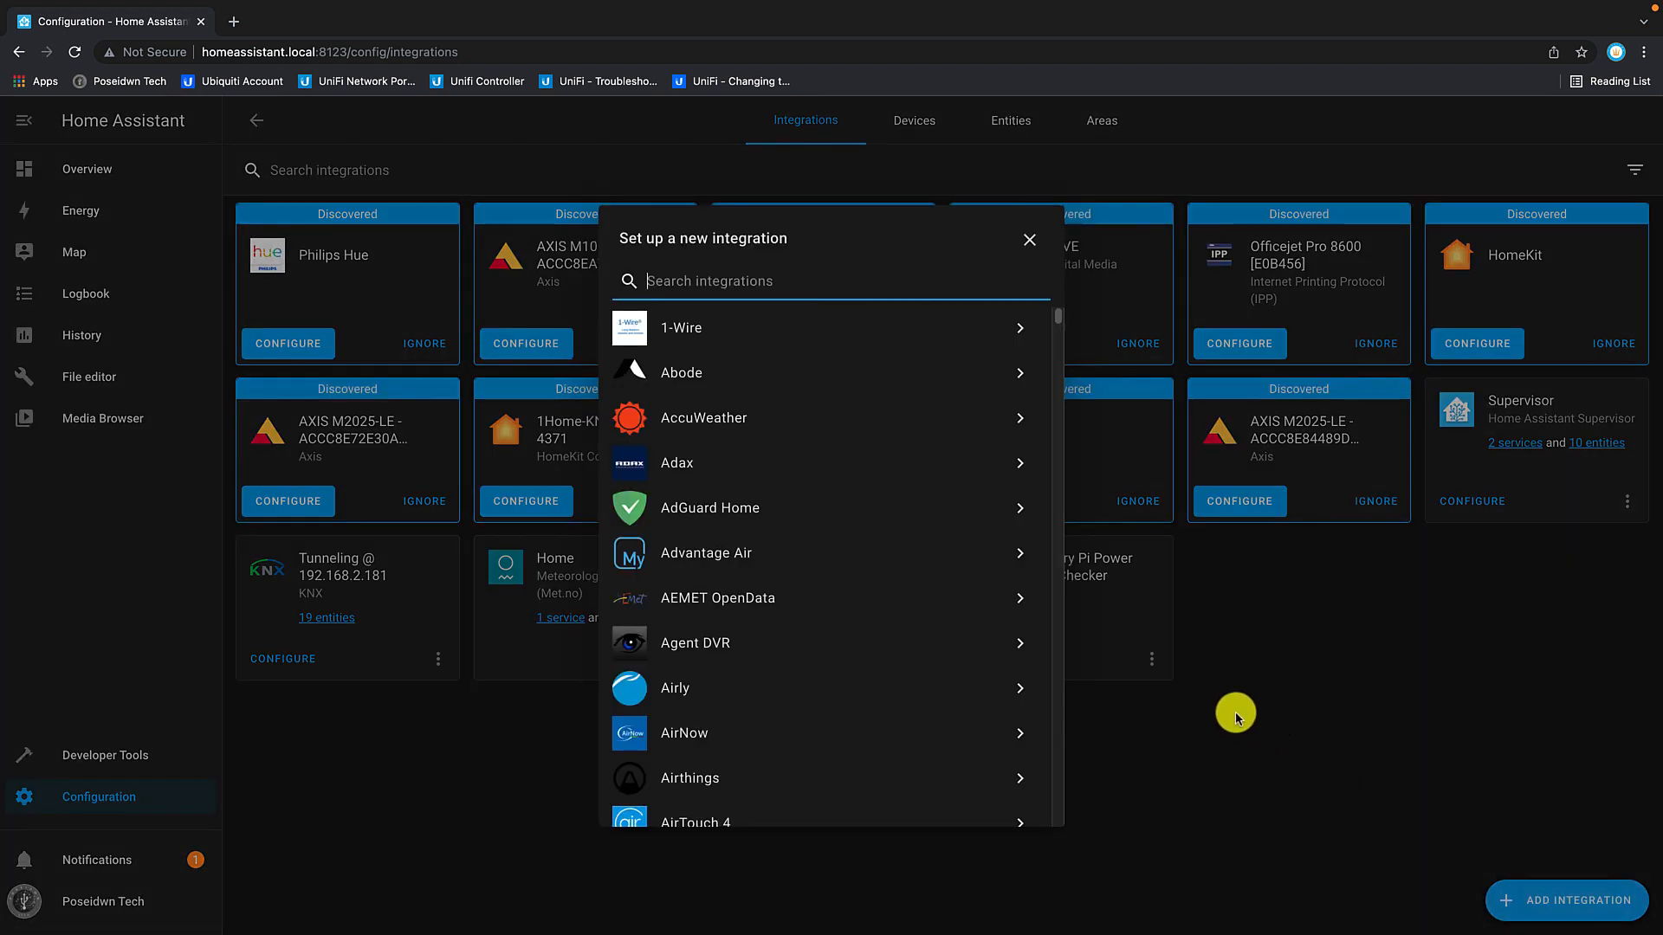
{"action": "type", "text": "Wemo"}
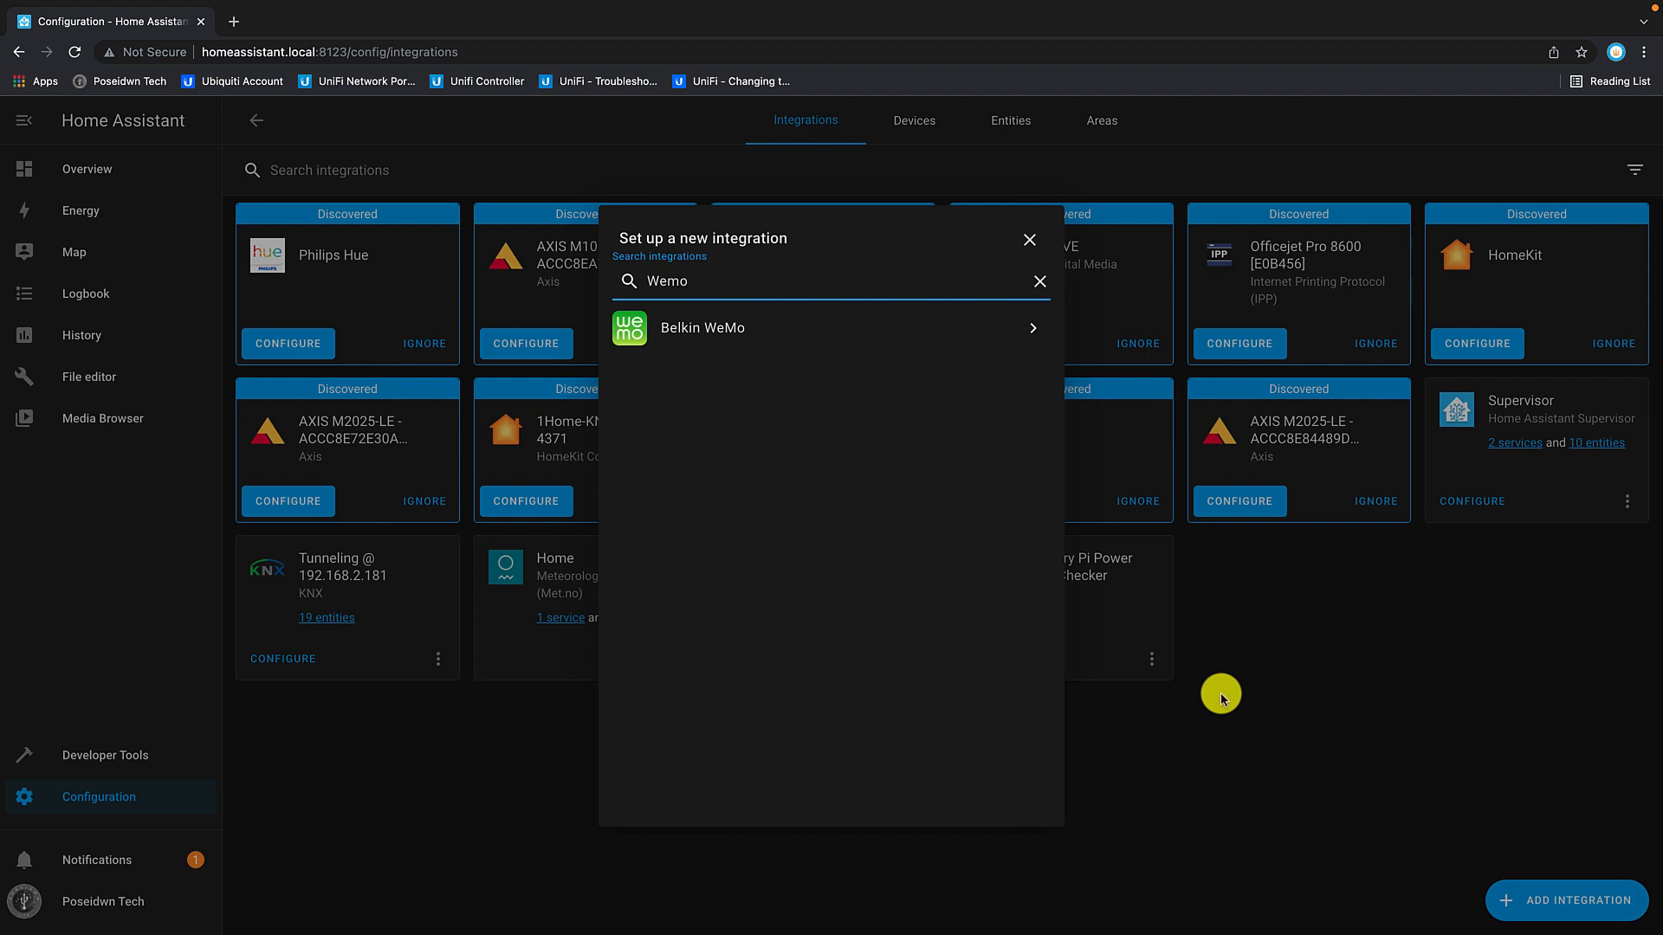
{"action": "left_click", "coordinate": [704, 329]}
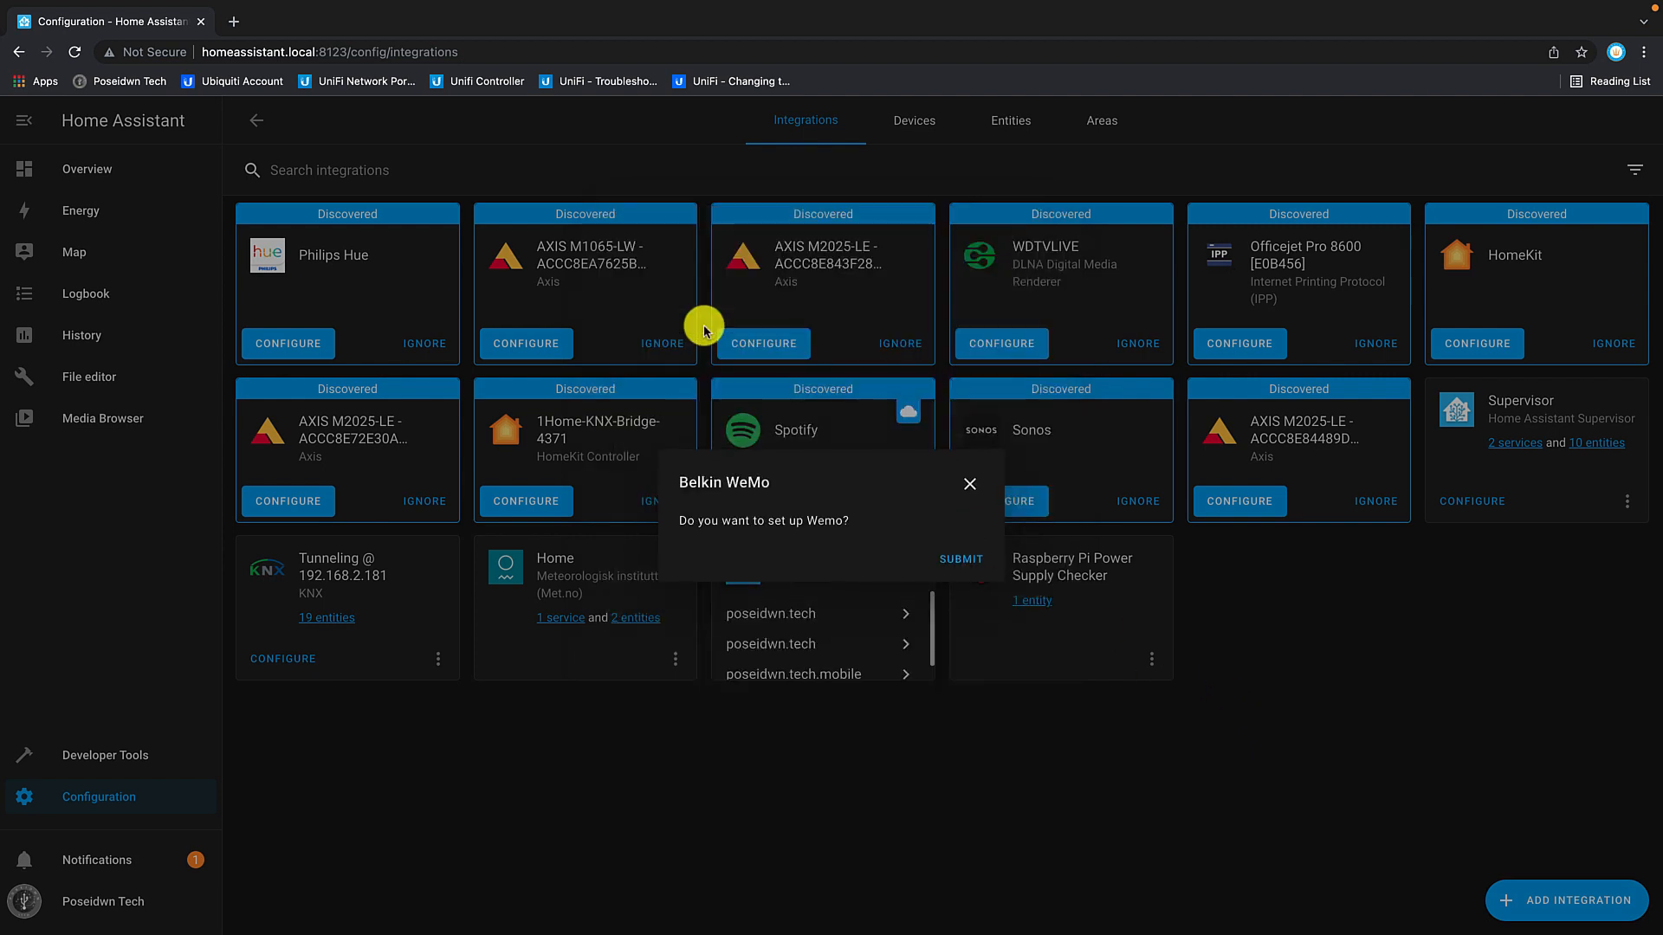
{"action": "left_click", "coordinate": [958, 560]}
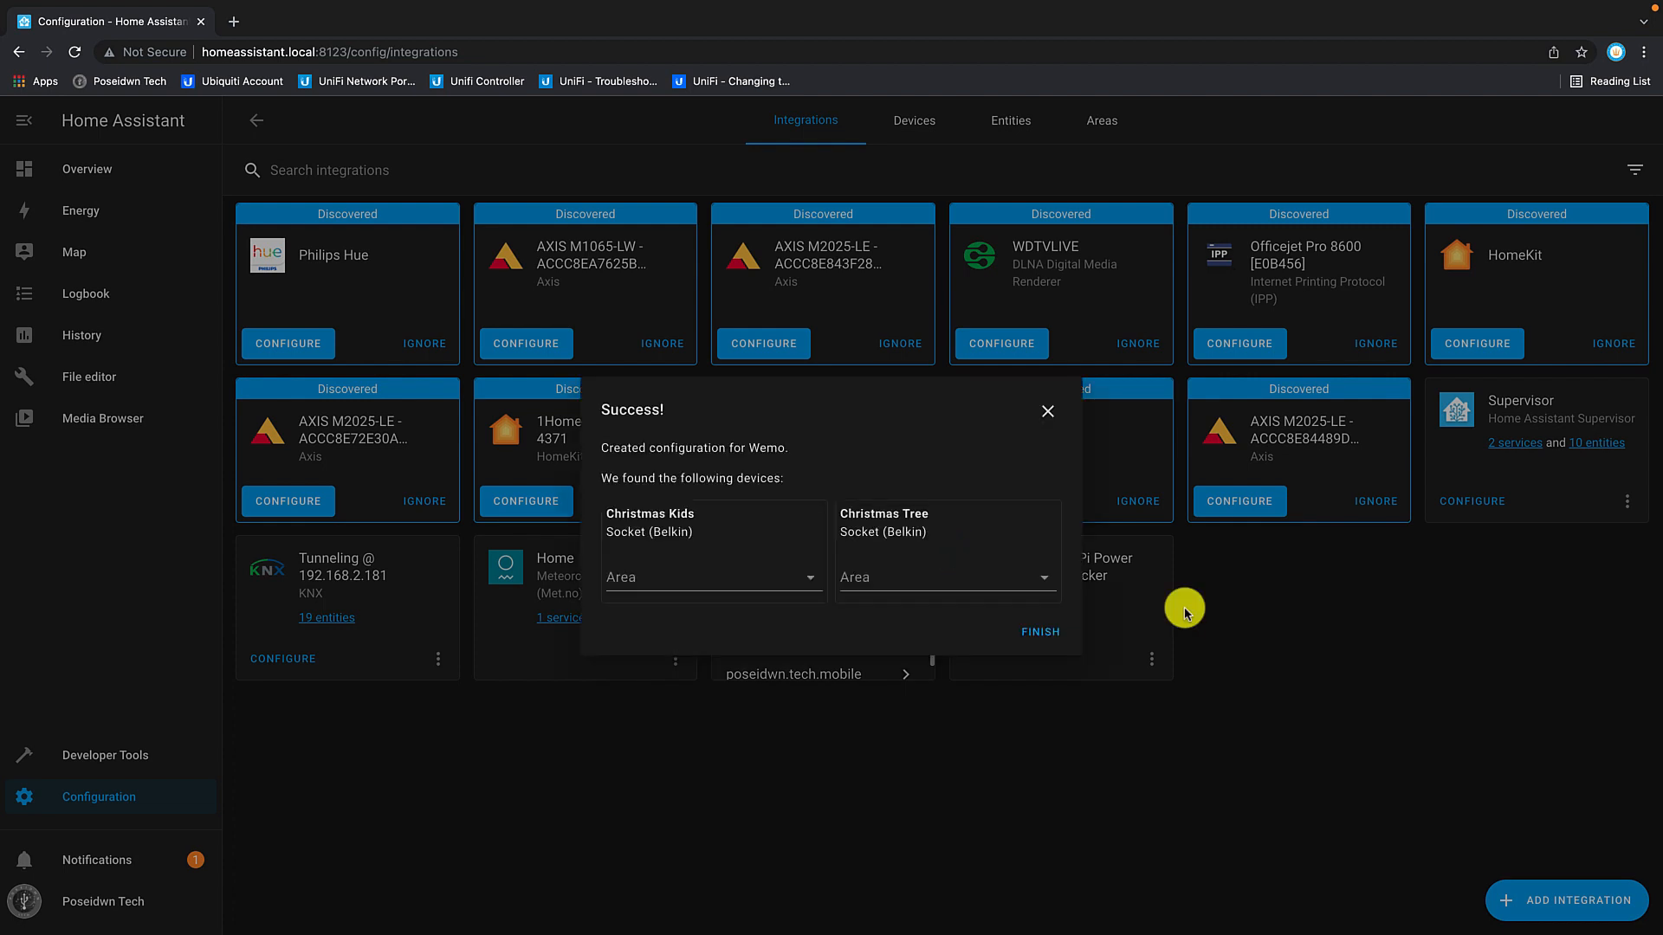
Step: Assign both the Christmas Kids and Christmas Tree sockets to the Christmas area and finish the Wemo setup
{"action": "left_click", "coordinate": [809, 578]}
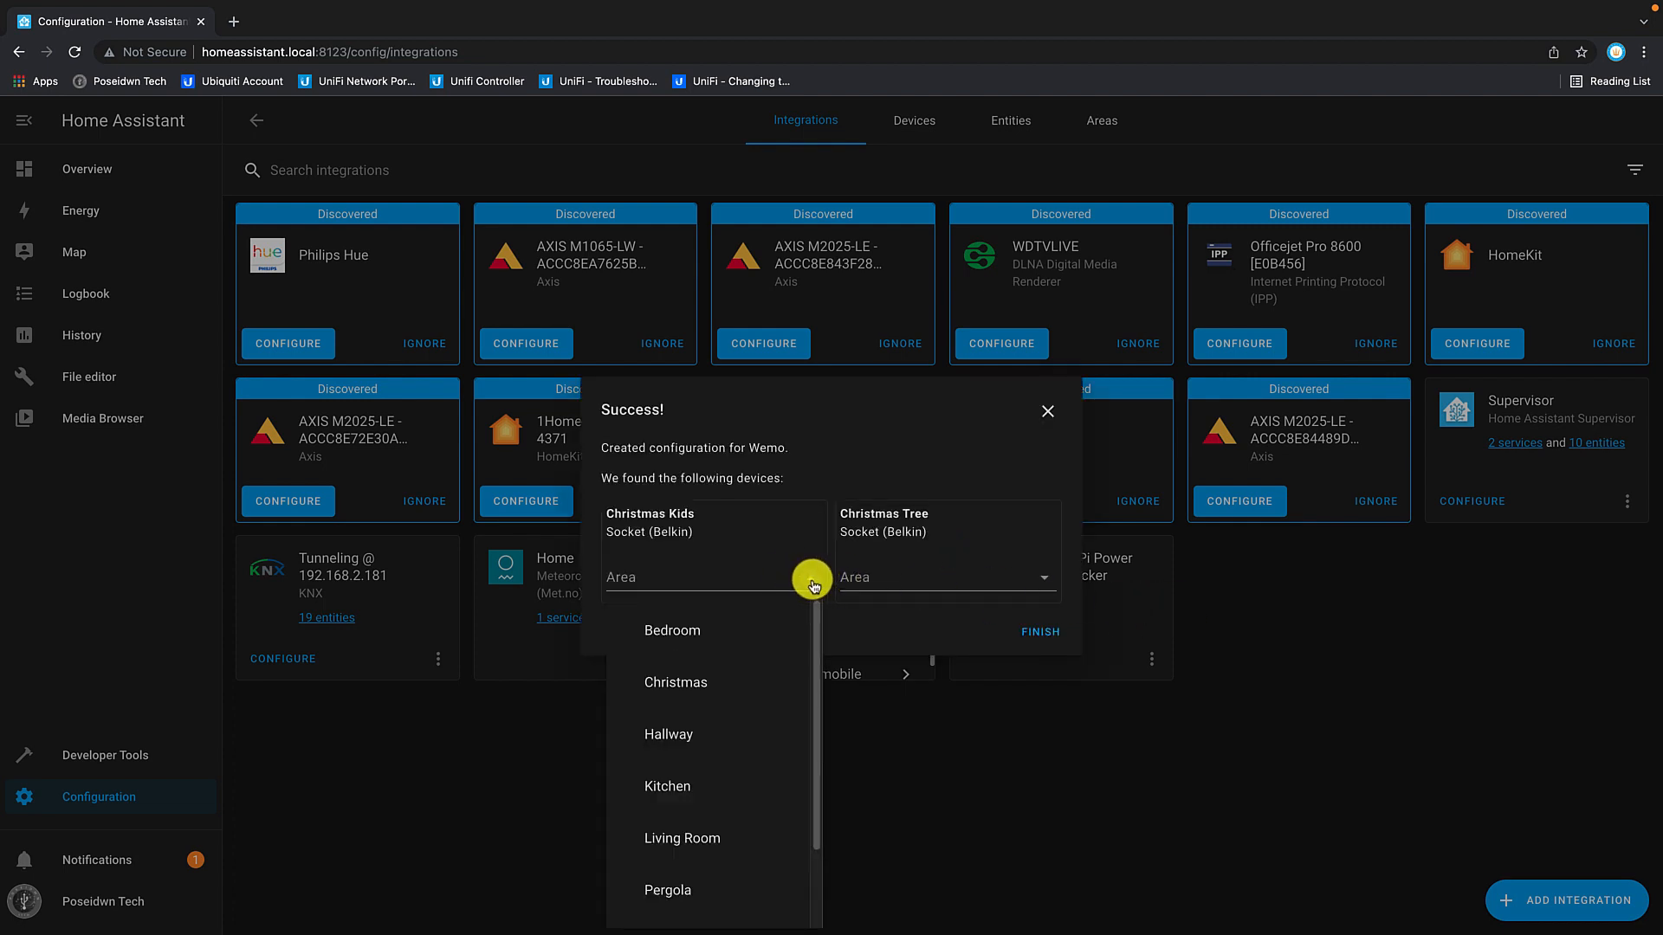
{"action": "left_click", "coordinate": [703, 685]}
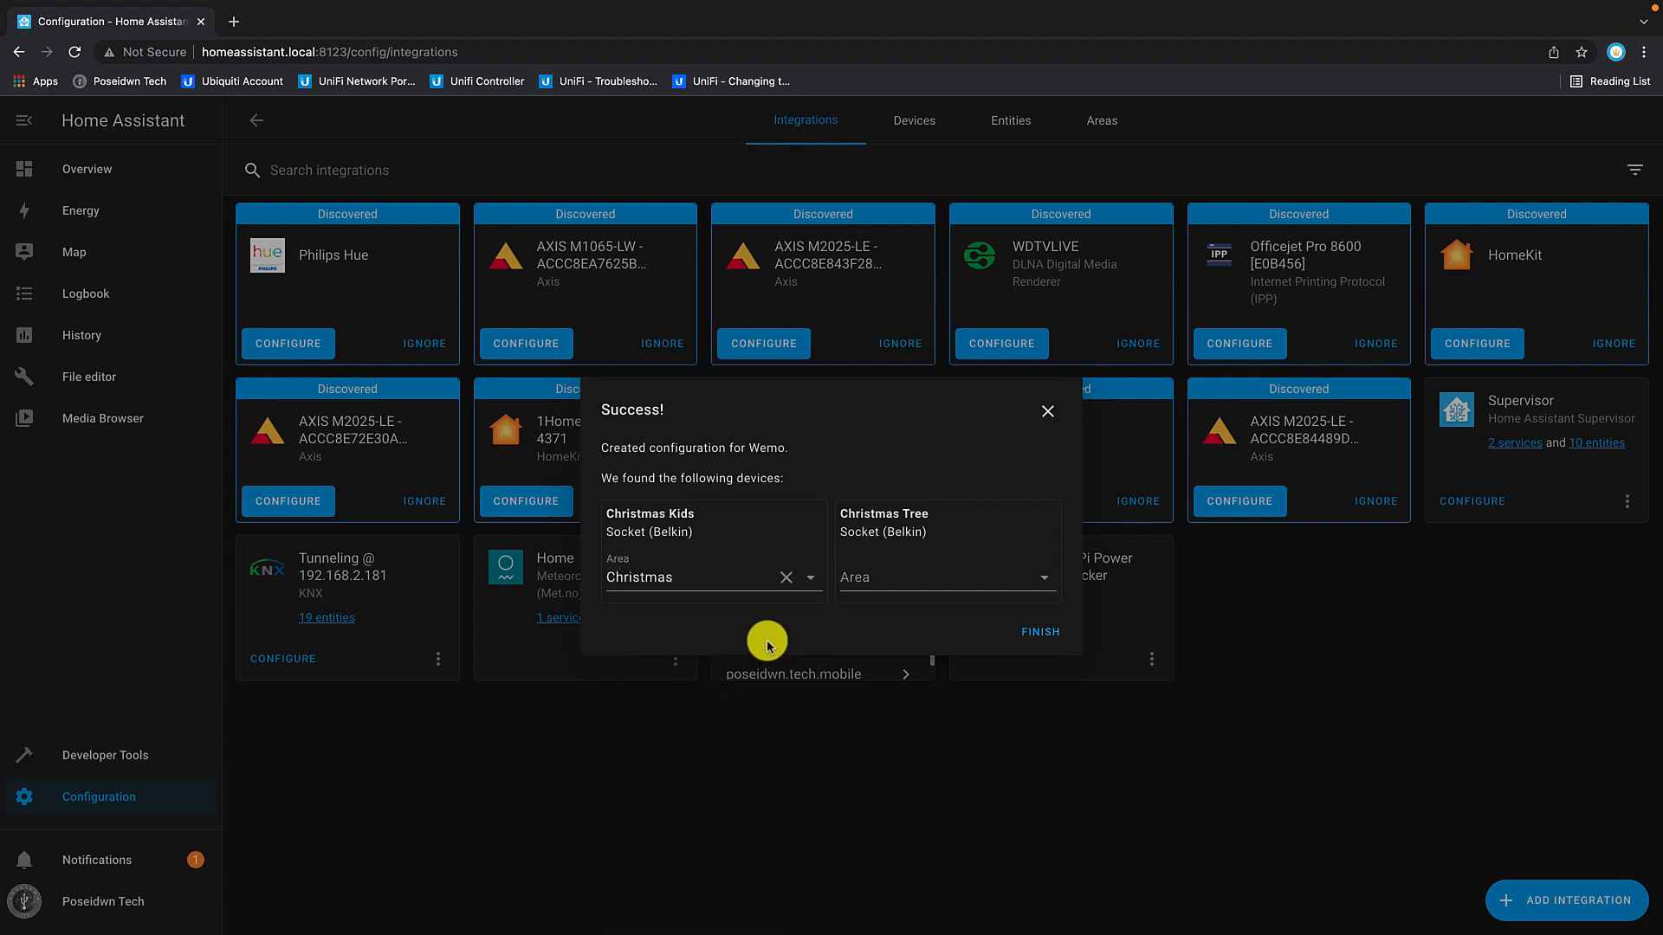
{"action": "left_click", "coordinate": [893, 577]}
{"action": "left_click", "coordinate": [906, 681]}
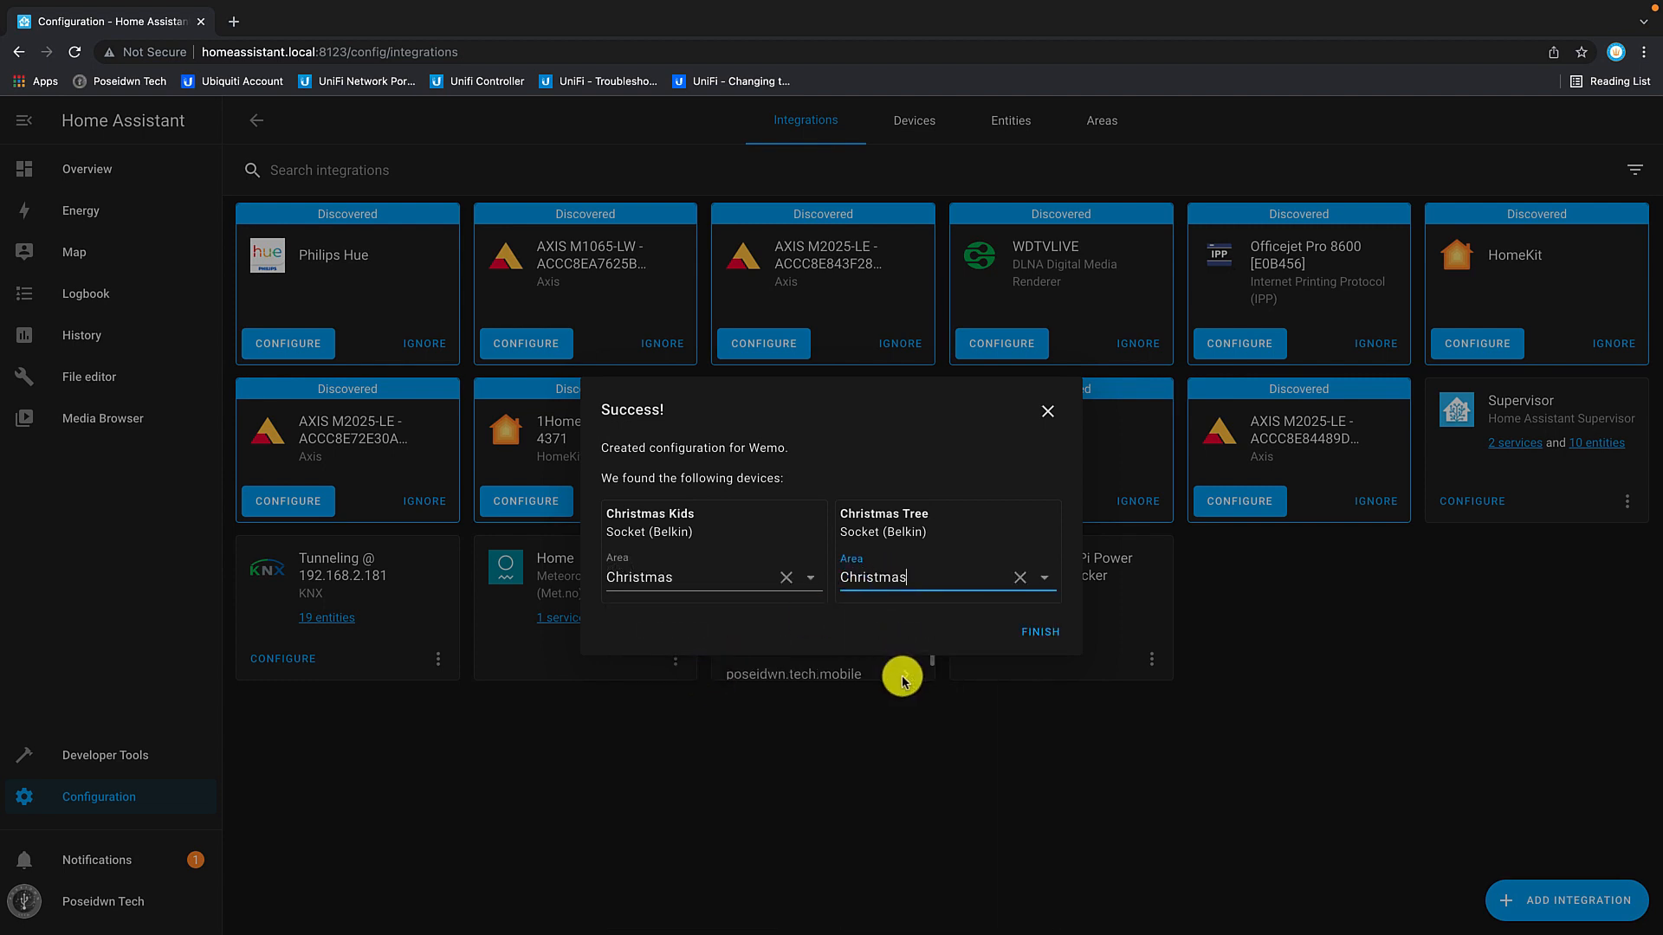
{"action": "left_click", "coordinate": [1032, 633]}
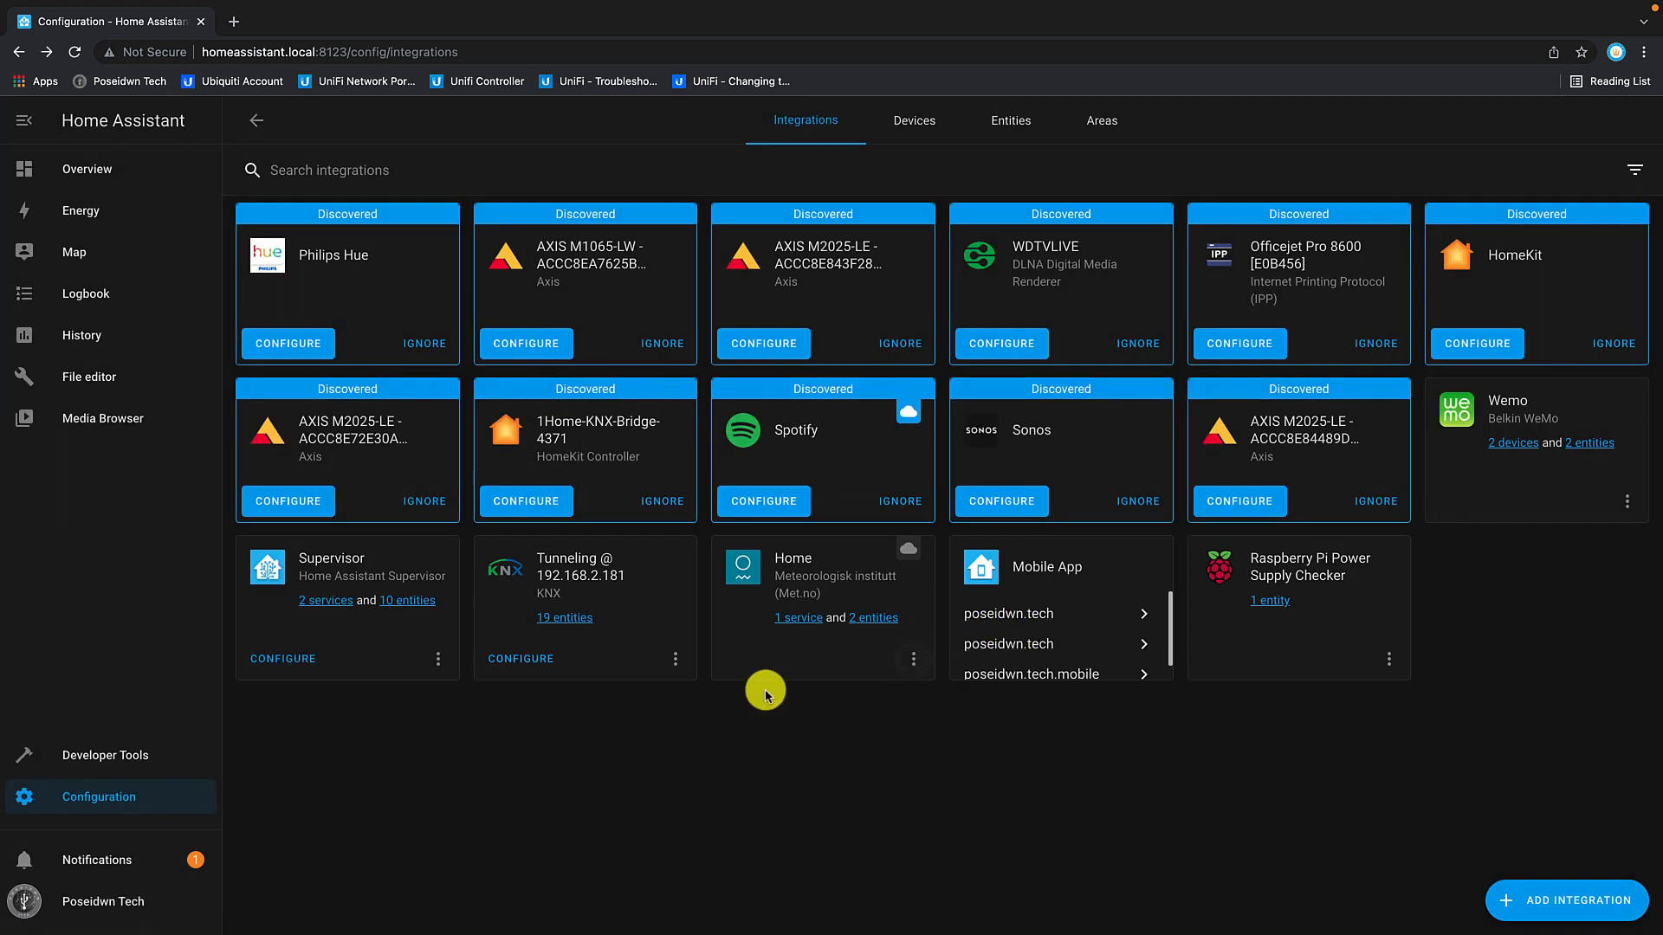
Step: Start a new Entities card in the Demo House dashboard view, titled Christmas, with icons coloured based on state
{"action": "left_click", "coordinate": [104, 175]}
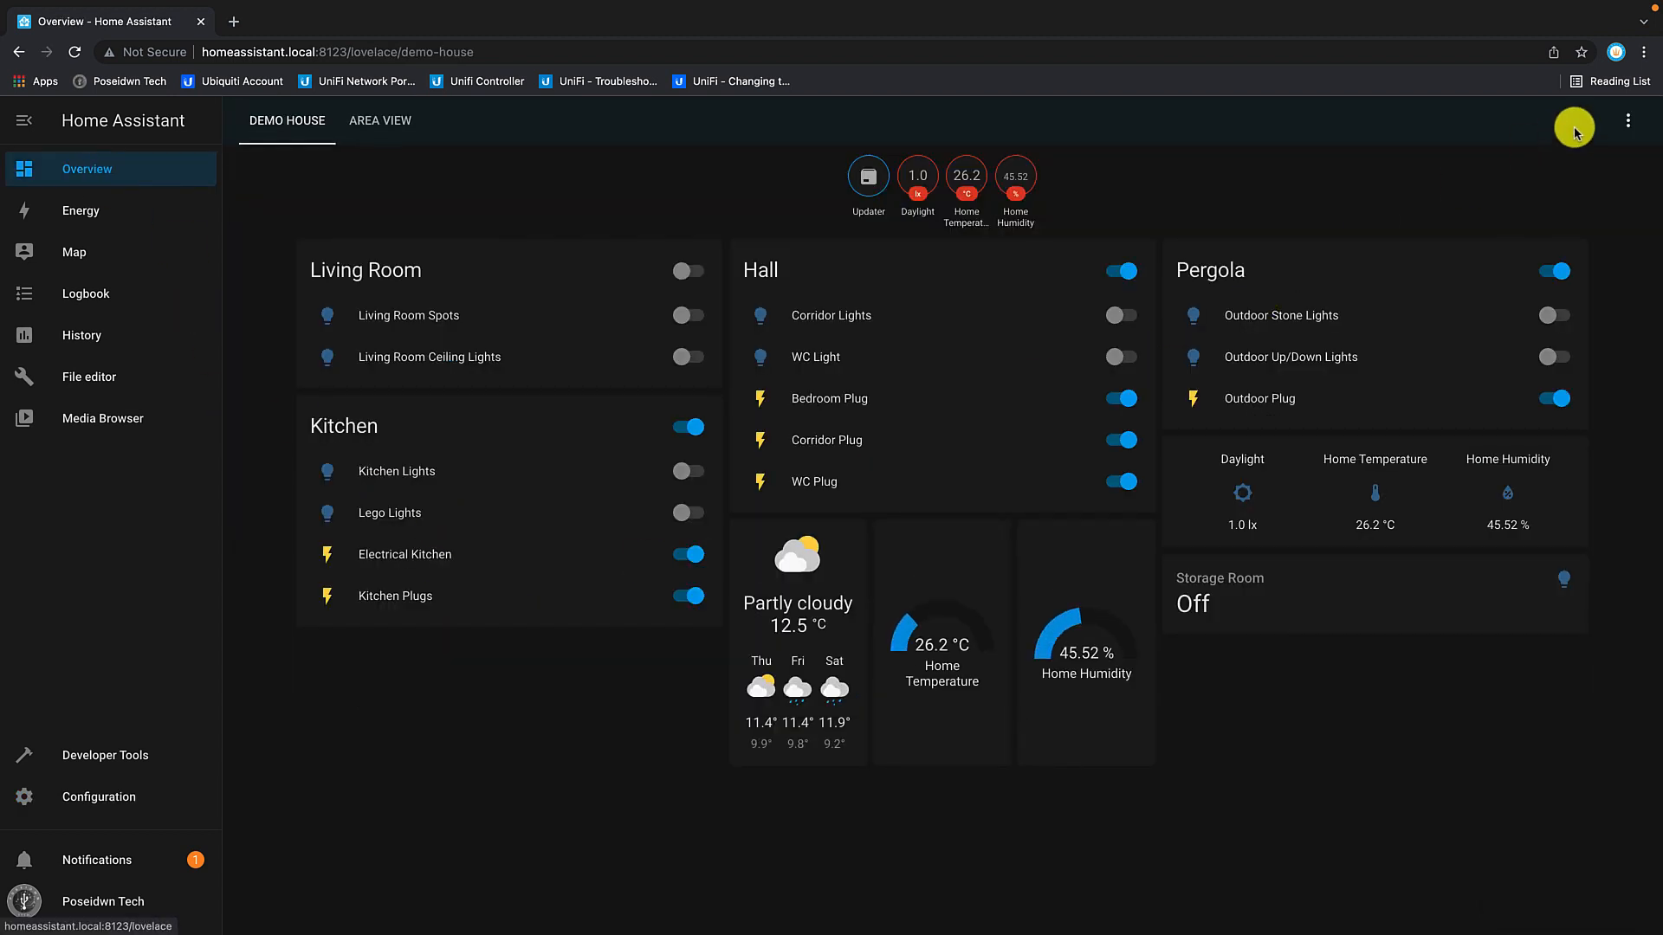
{"action": "left_click", "coordinate": [1617, 124]}
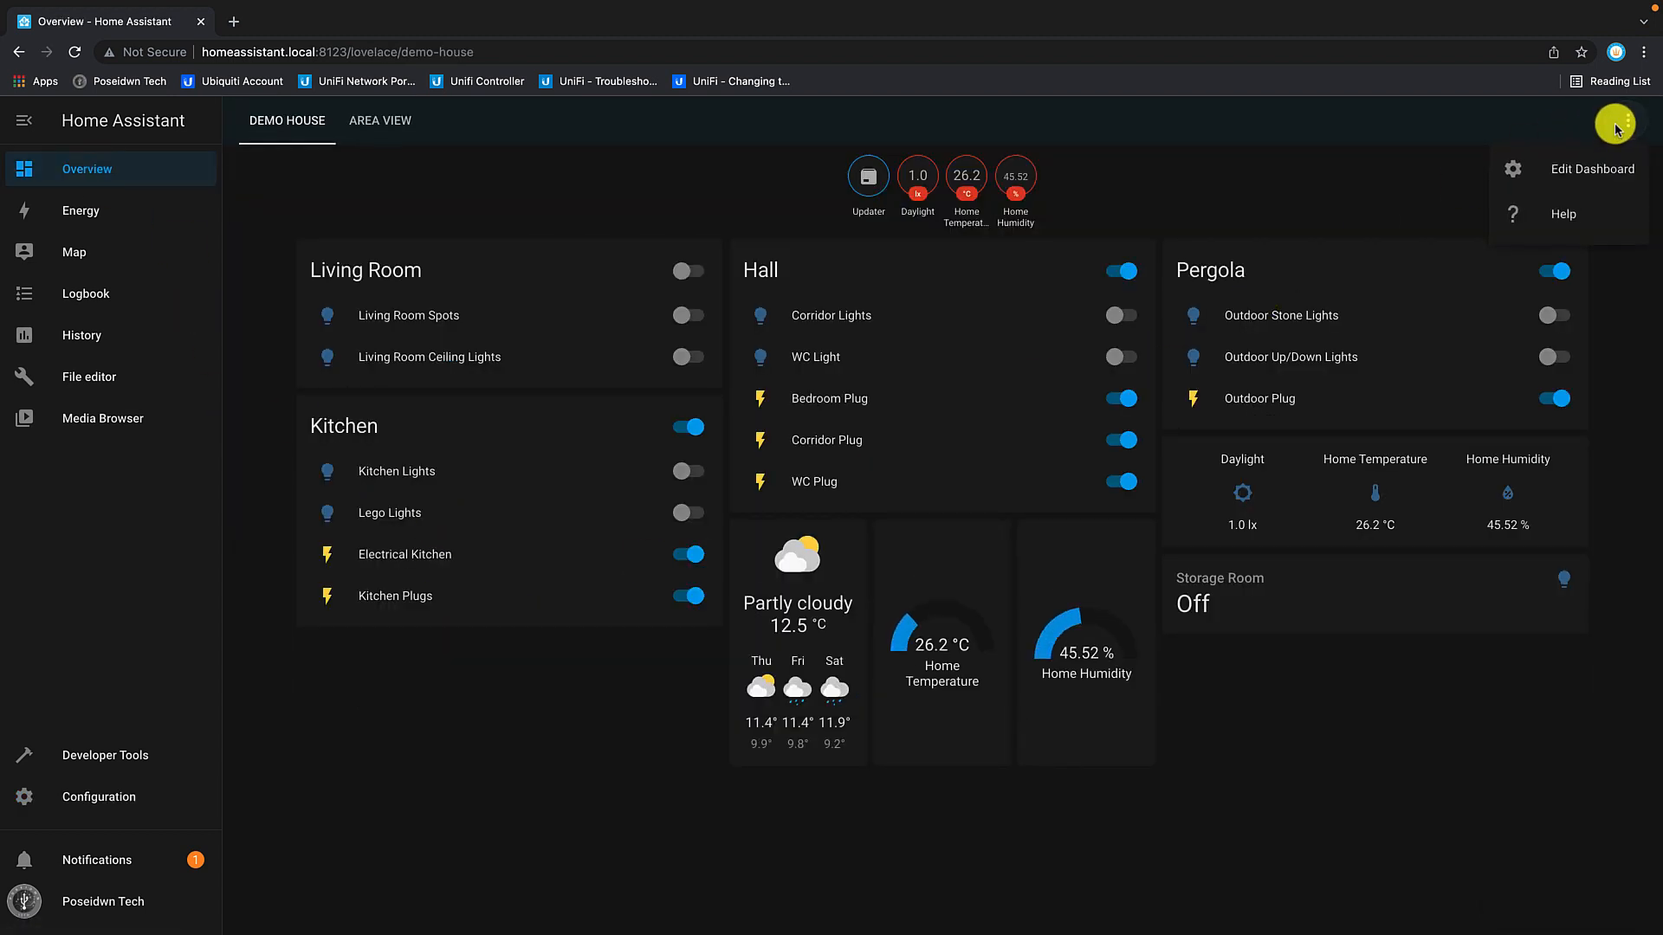
{"action": "left_click", "coordinate": [1581, 171]}
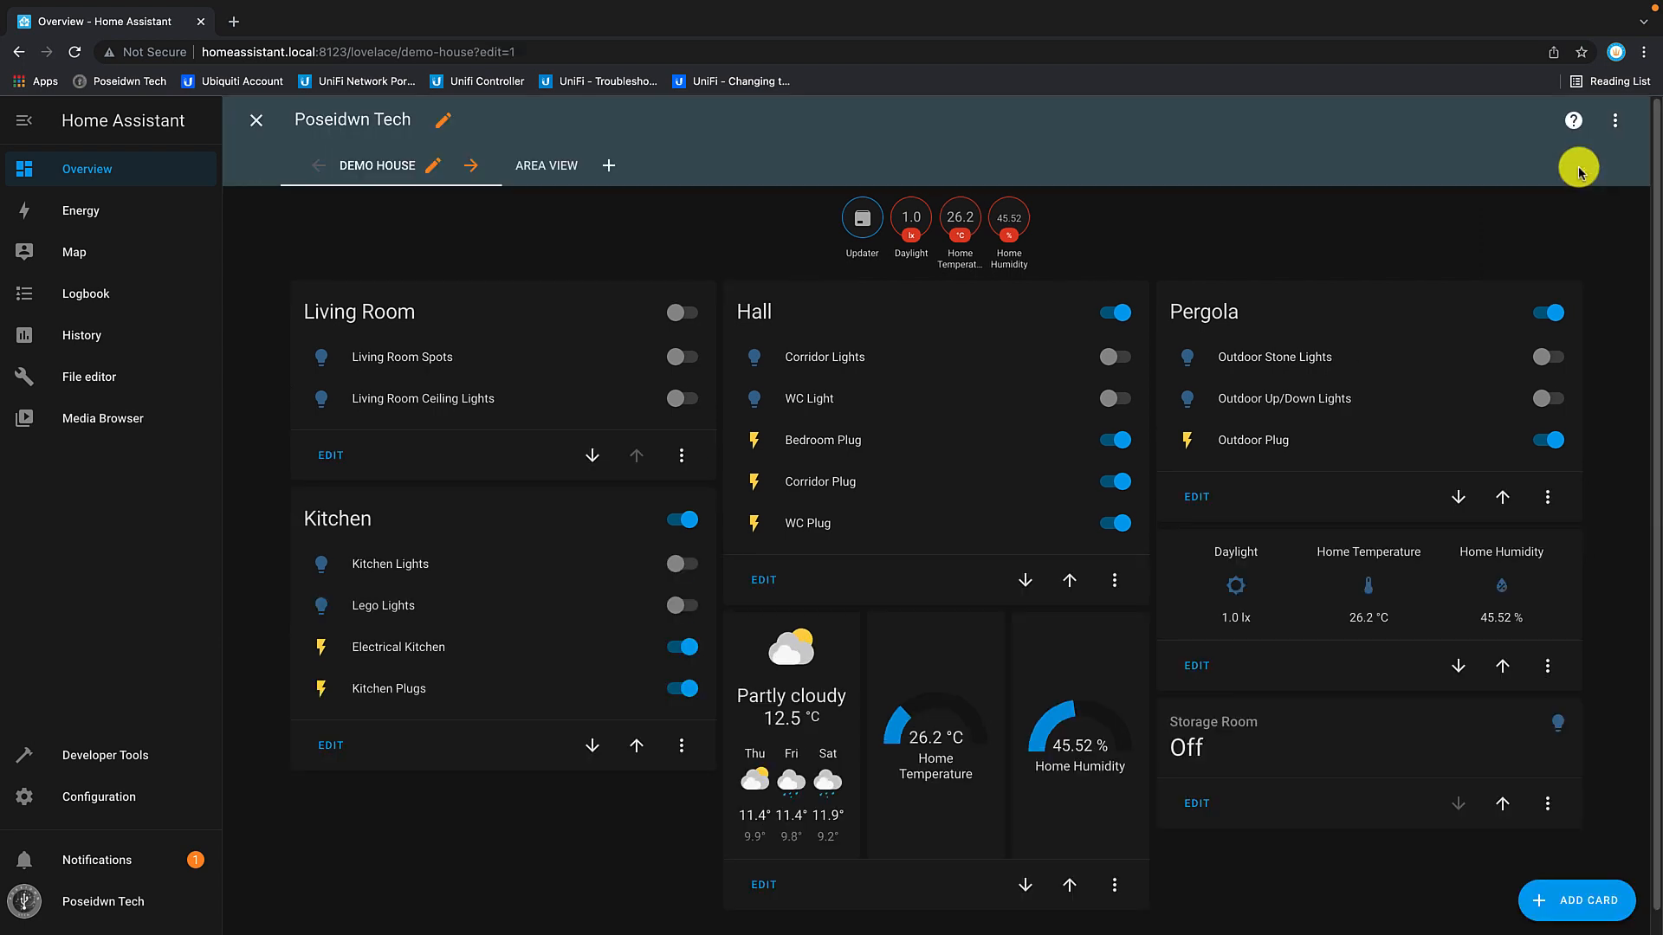
{"action": "left_click", "coordinate": [1565, 903]}
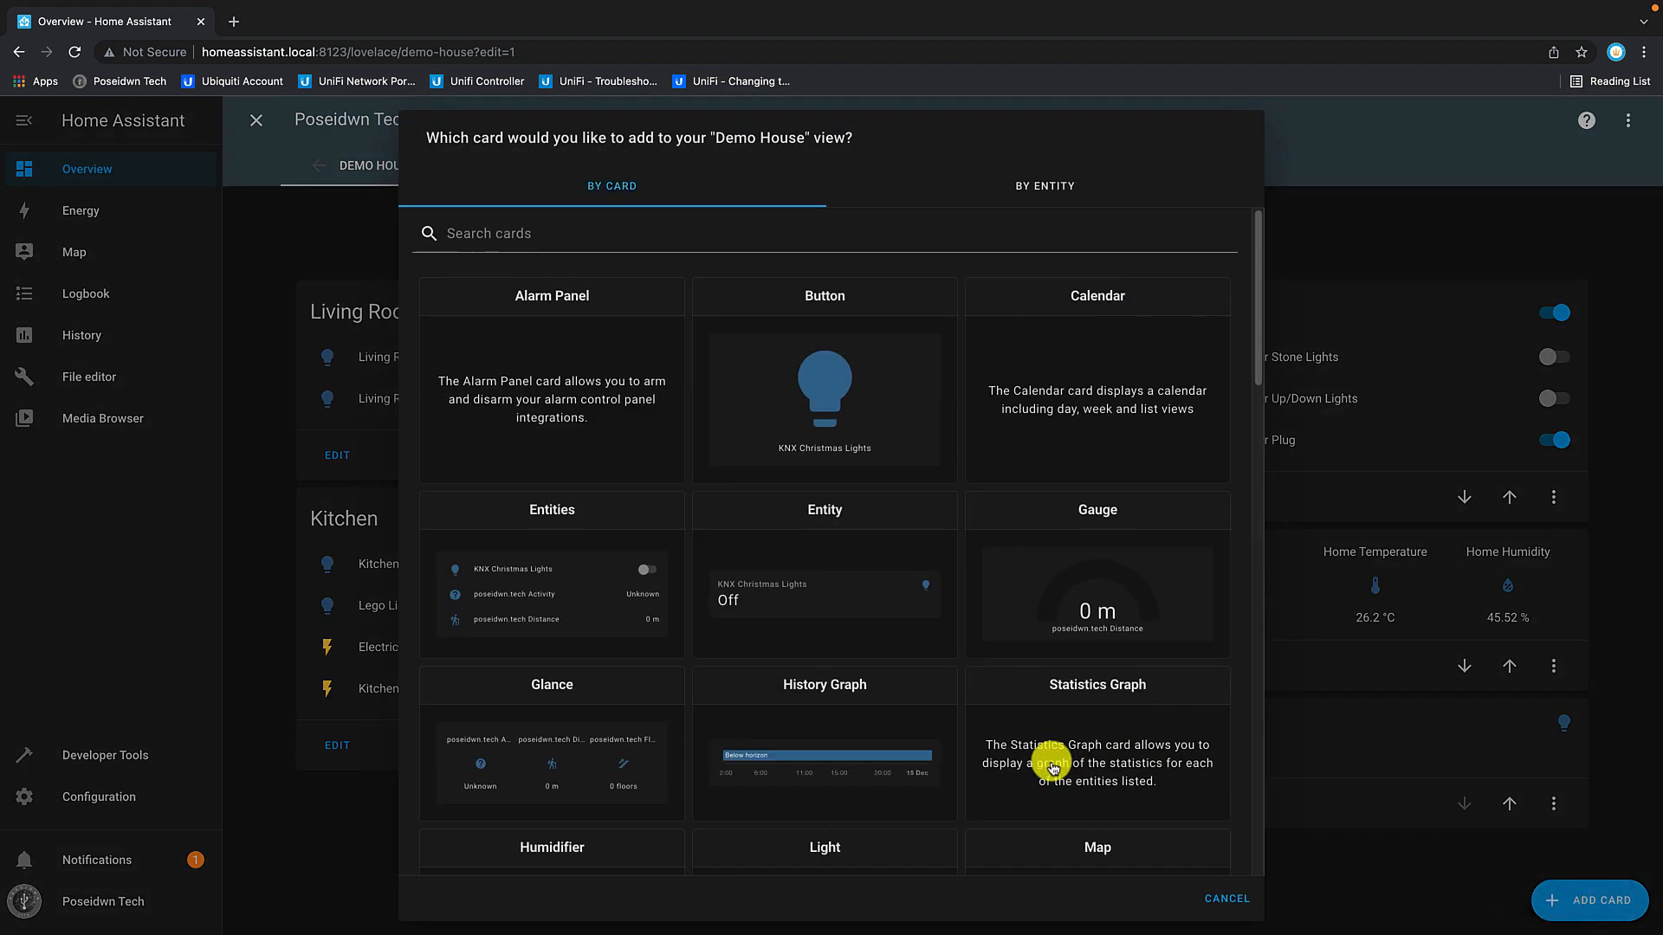
{"action": "left_click", "coordinate": [586, 540]}
{"action": "left_click", "coordinate": [517, 245]}
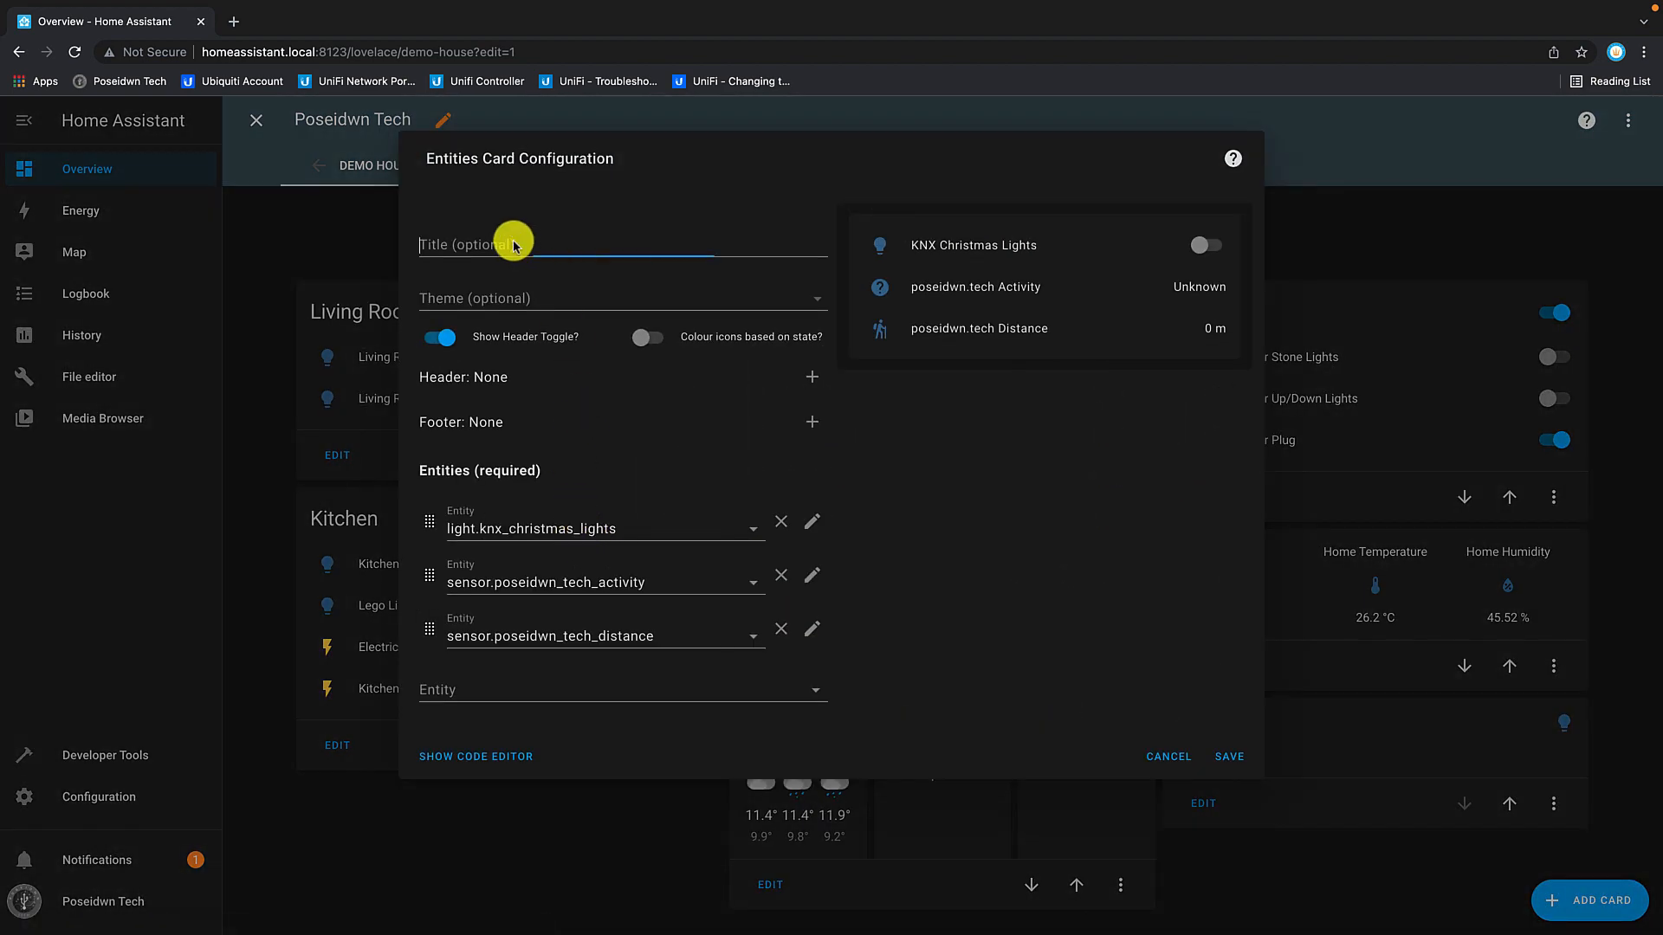
{"action": "type", "text": "Christmas"}
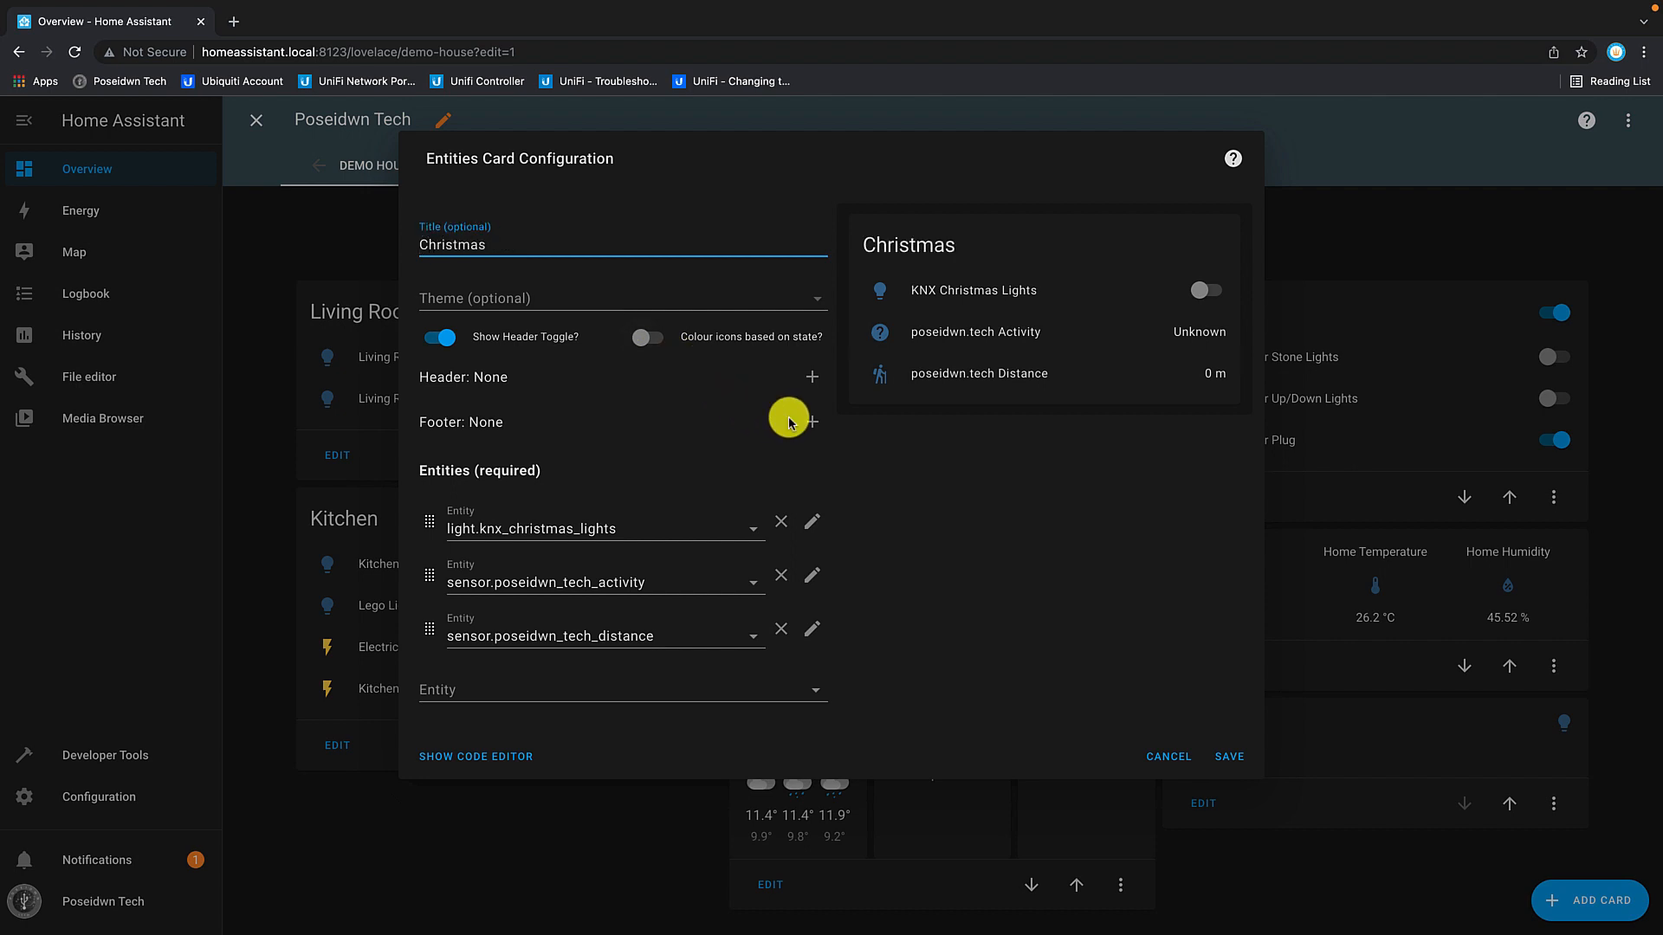
{"action": "left_click", "coordinate": [652, 339]}
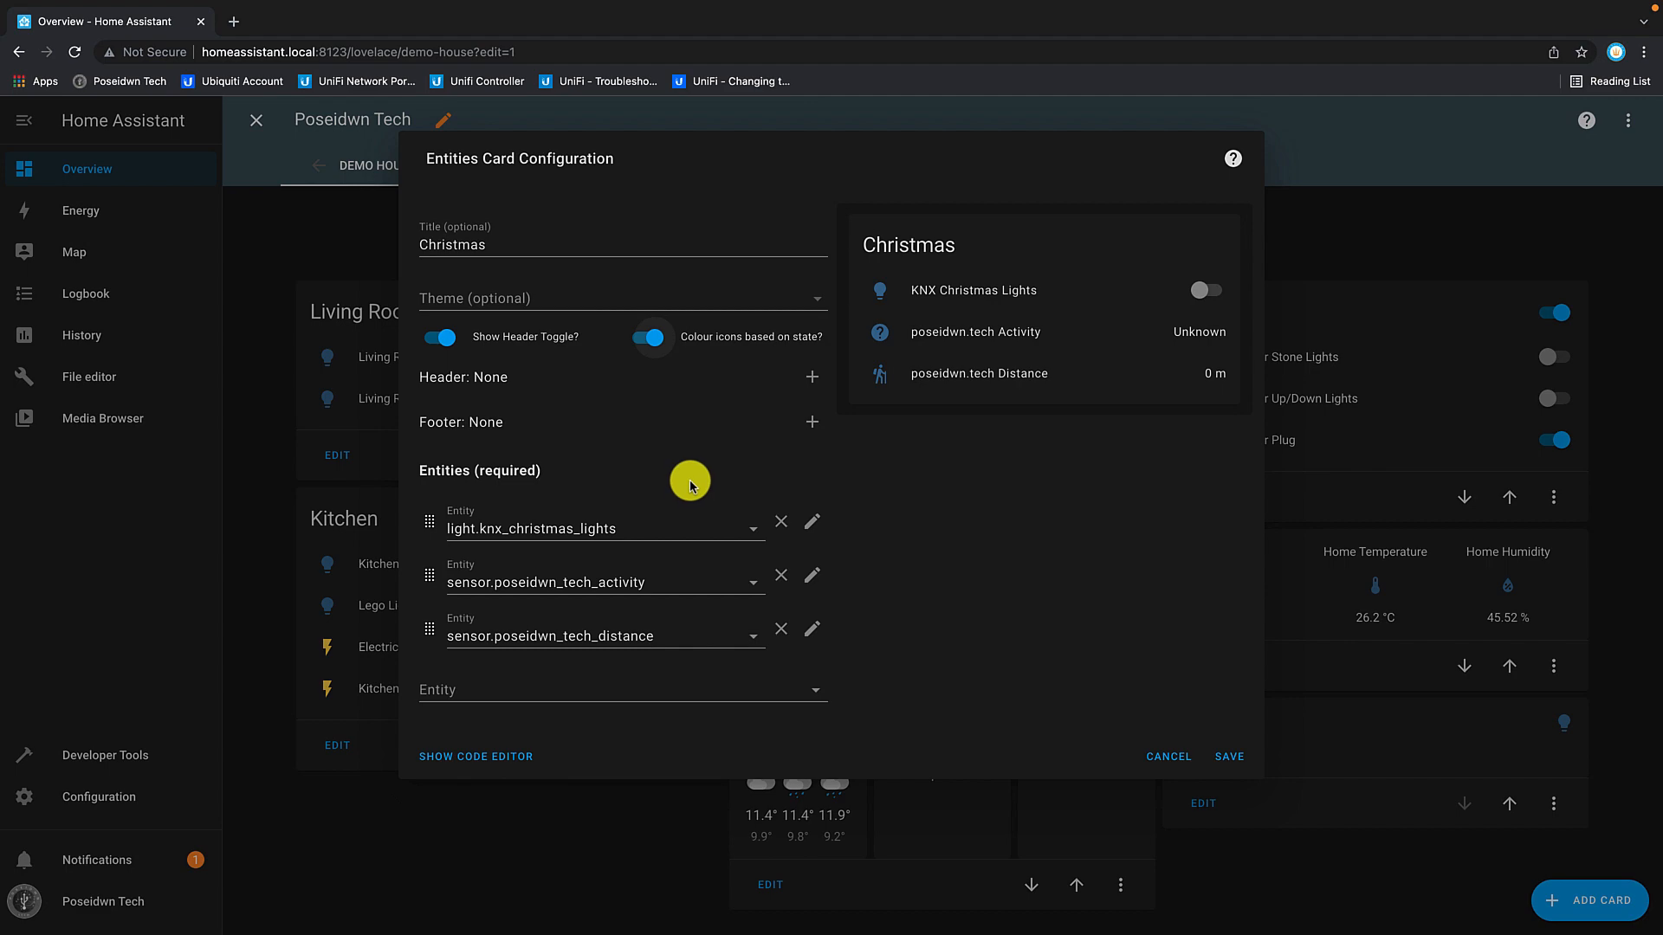
Step: Remove all three prefilled entities from the Christmas card
{"action": "left_click", "coordinate": [781, 575]}
{"action": "left_click", "coordinate": [781, 575]}
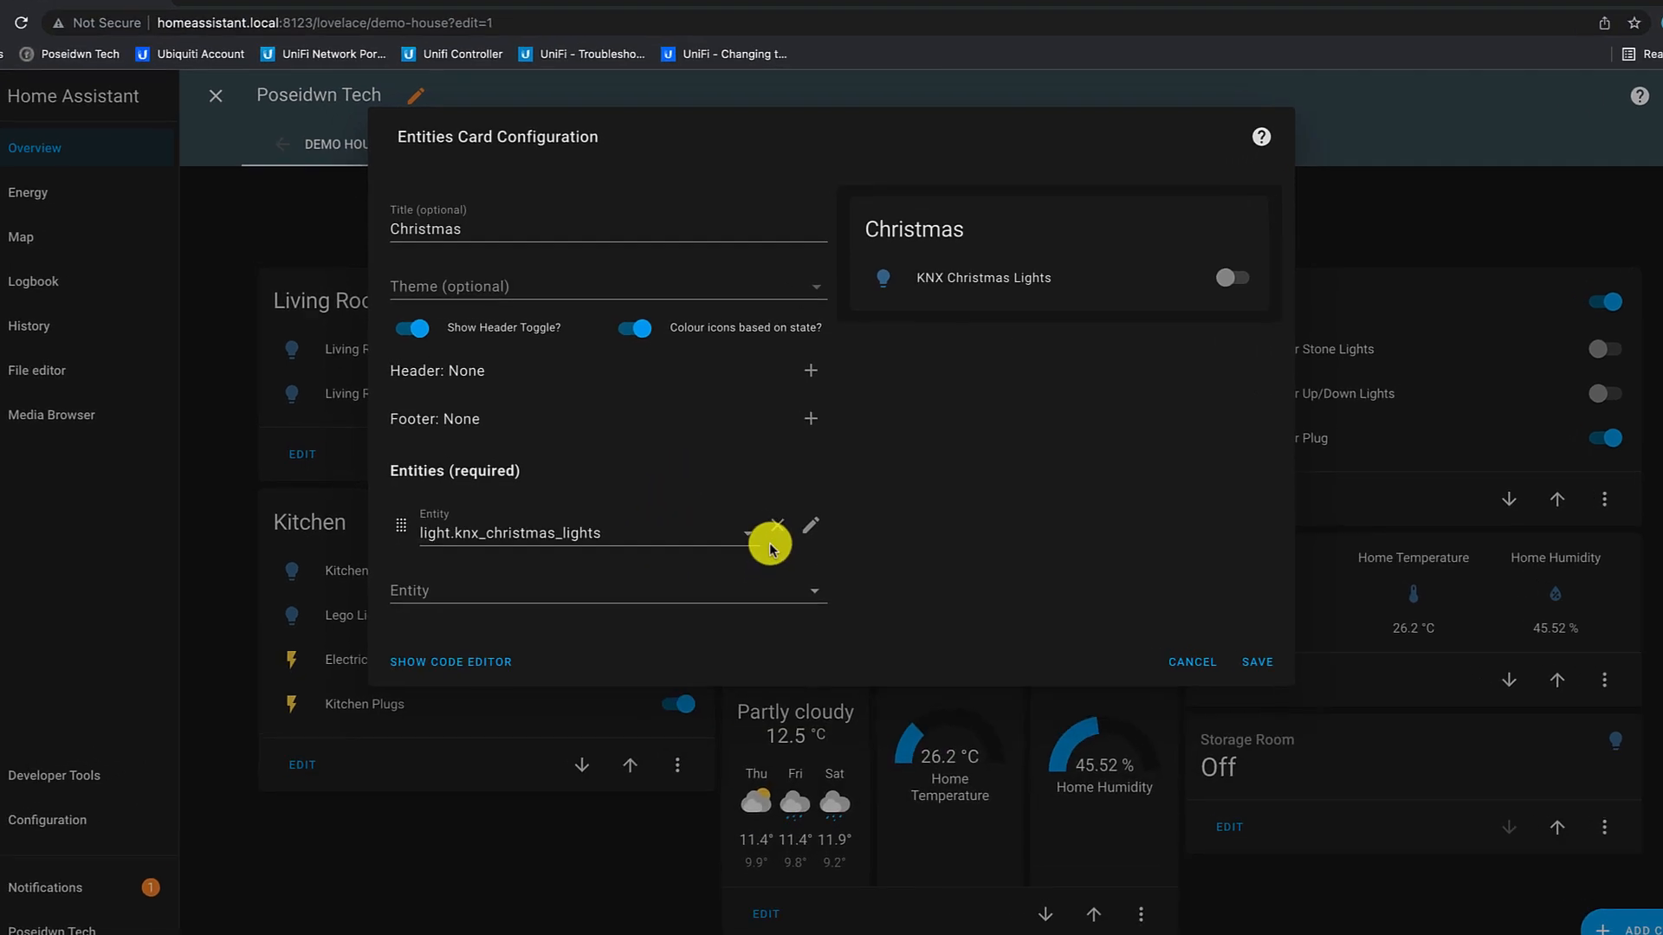
{"action": "left_click", "coordinate": [781, 522]}
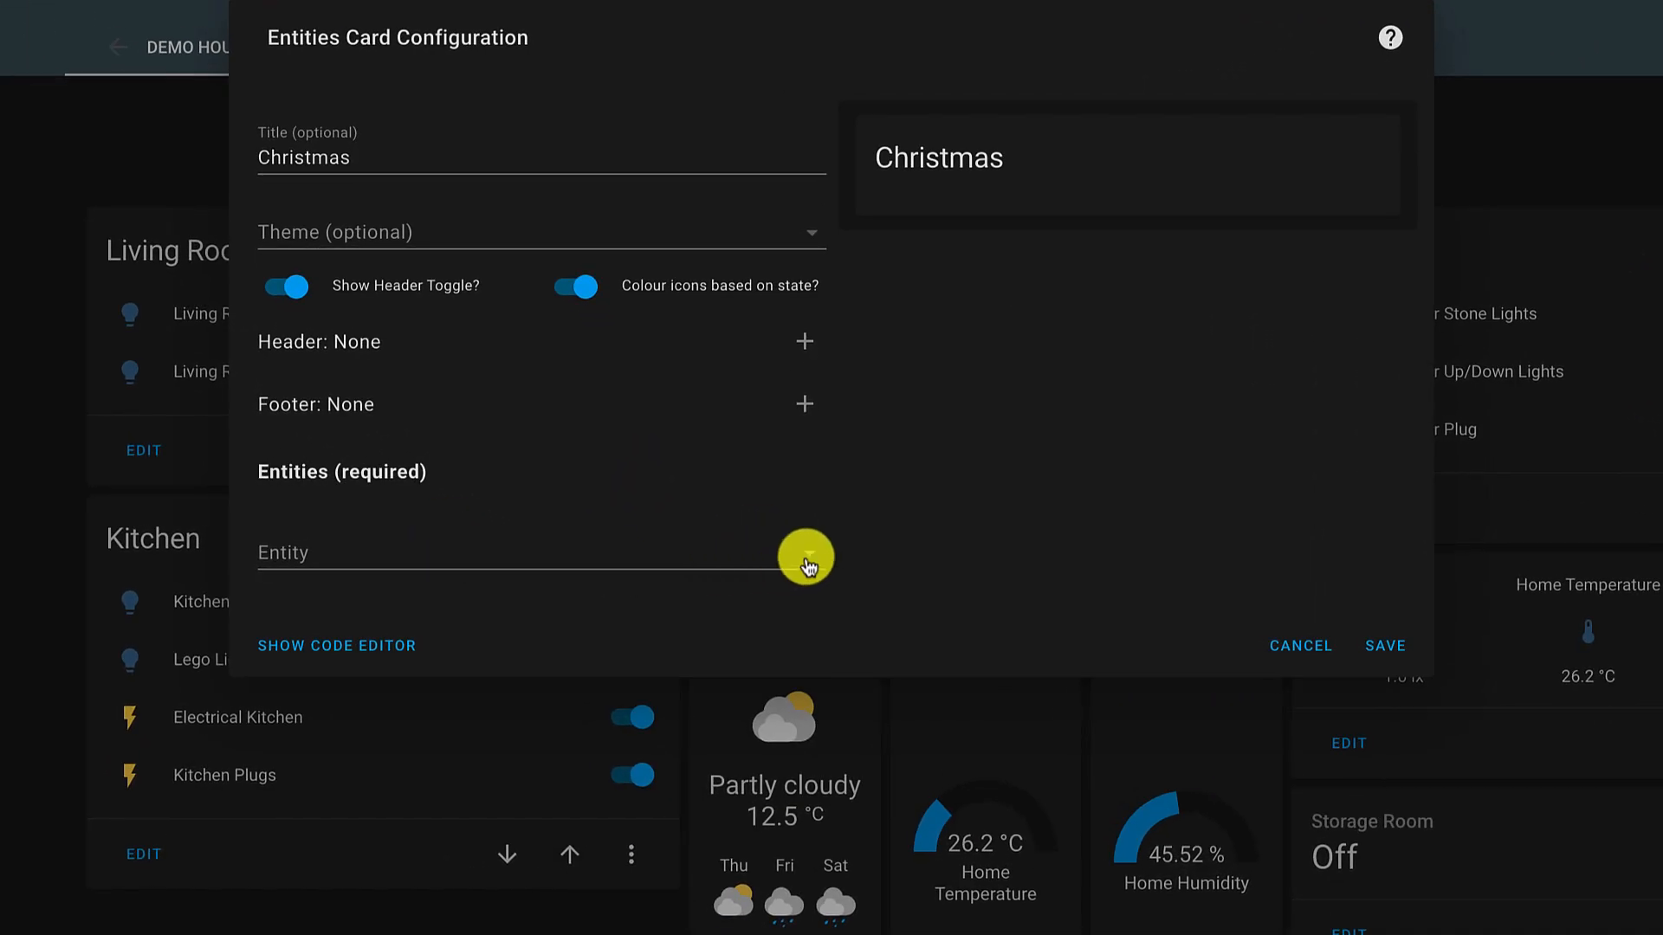
Step: Add the switch.christmas_tree, switch.christmas_kids and light.knx_christmas_lights entities to the Christmas card, in that order
{"action": "left_click", "coordinate": [808, 563]}
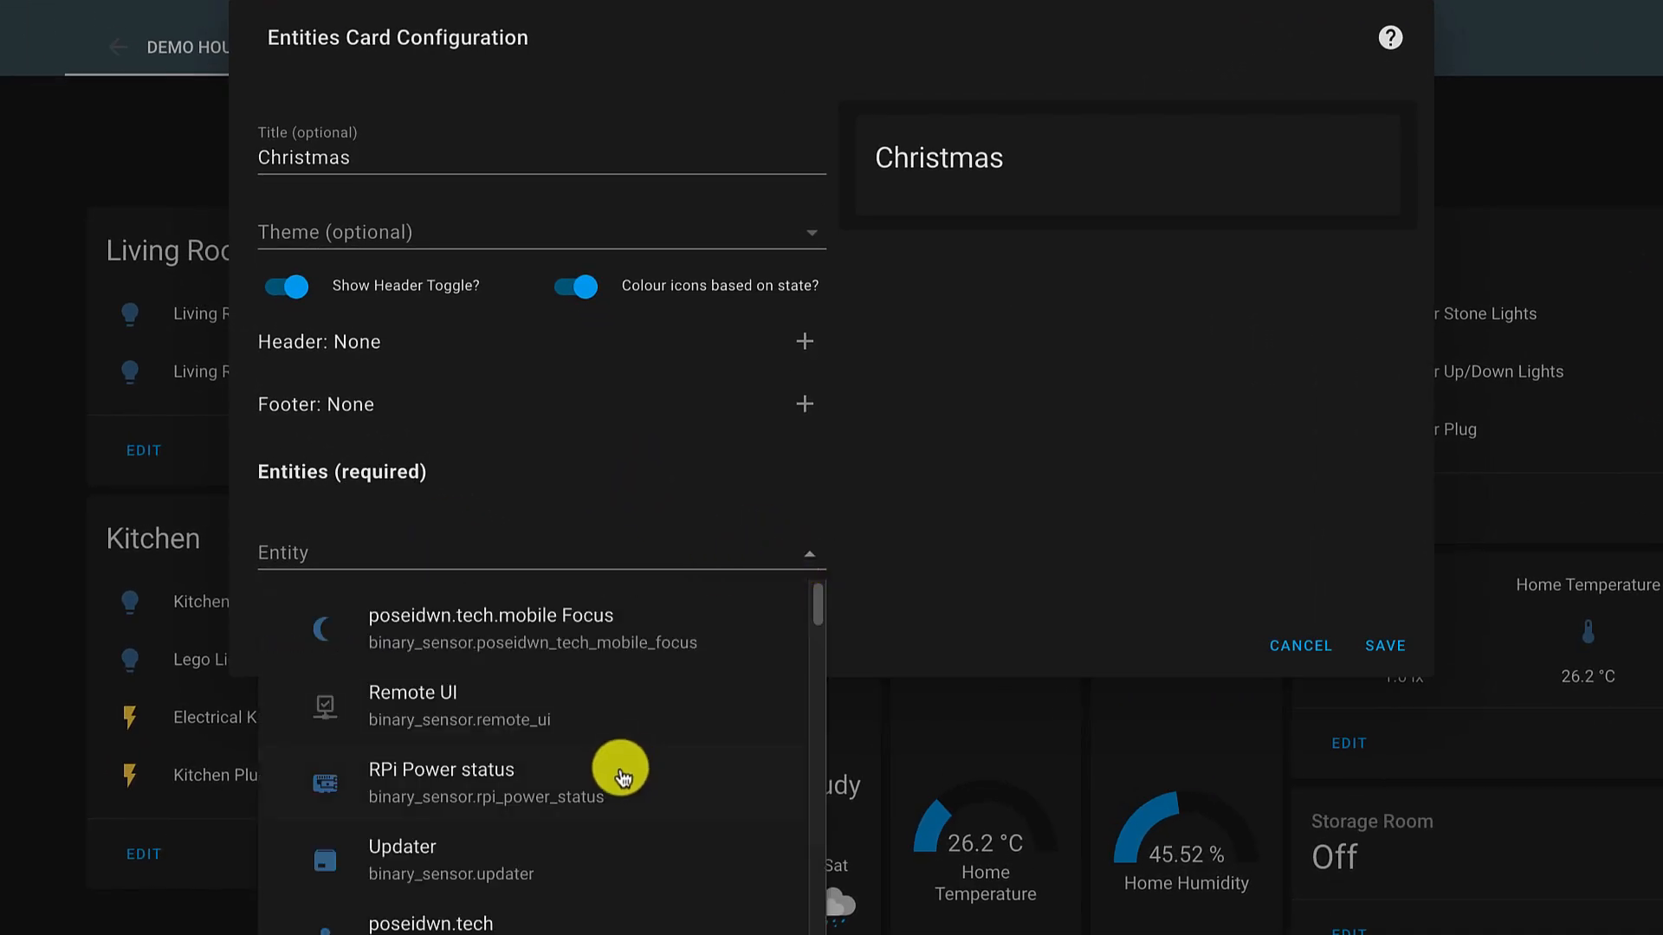
{"action": "scroll", "coordinate": [622, 769], "scroll_direction": "down", "scroll_amount": 5}
{"action": "scroll", "coordinate": [621, 777], "scroll_direction": "down", "scroll_amount": 15}
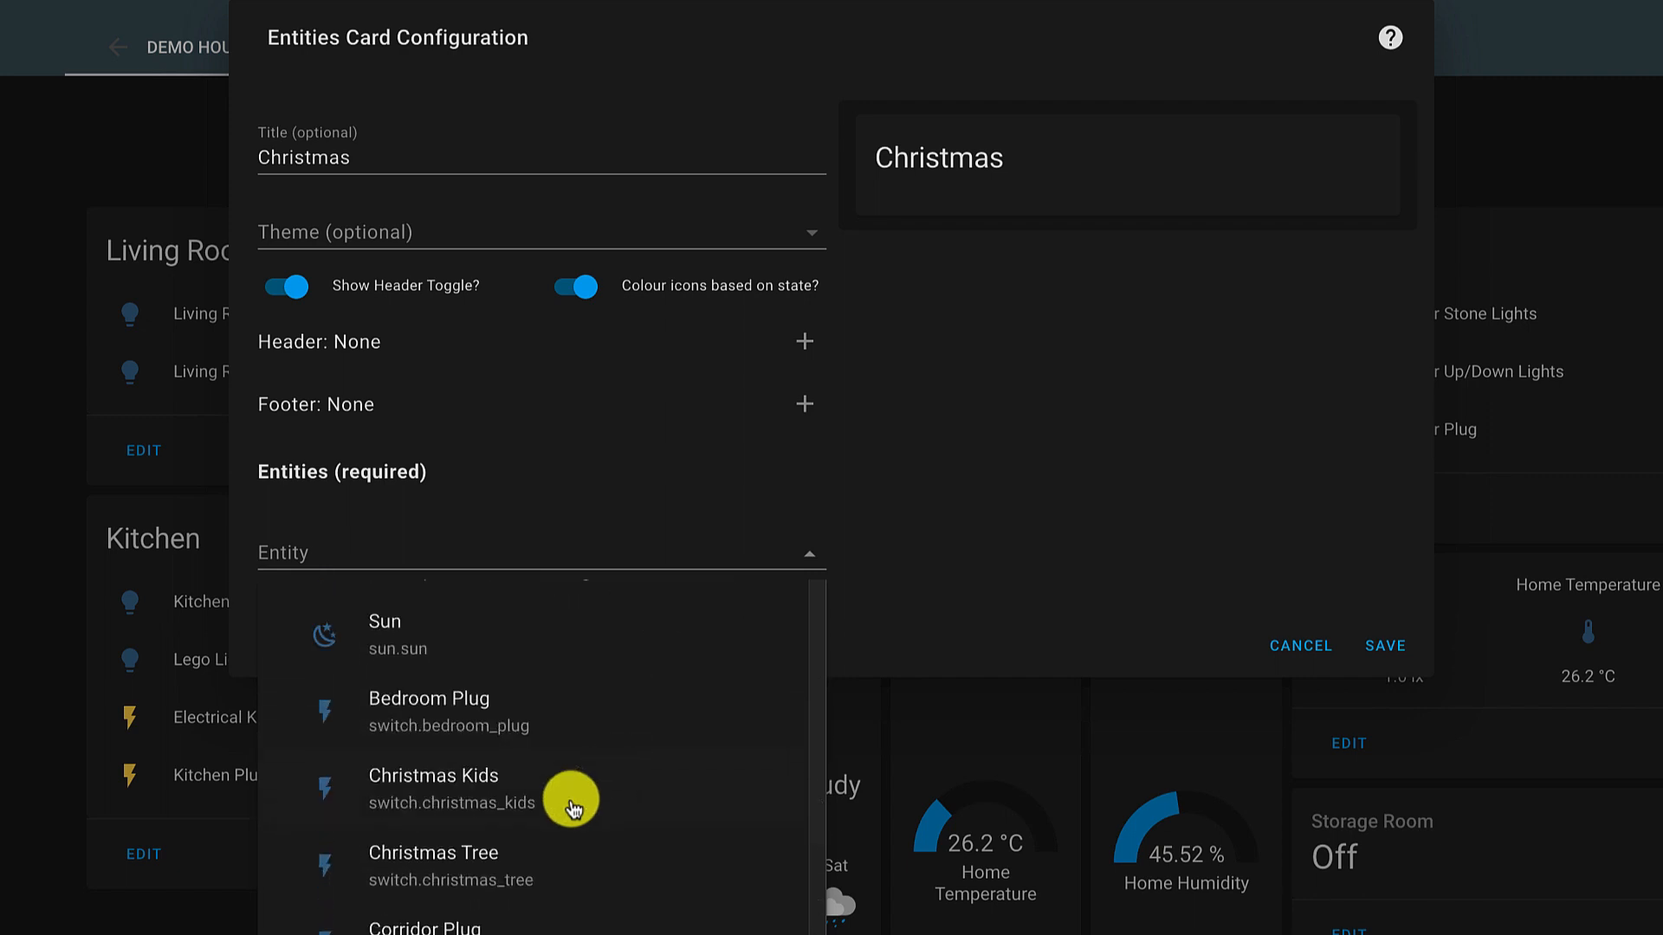
{"action": "left_click", "coordinate": [422, 868]}
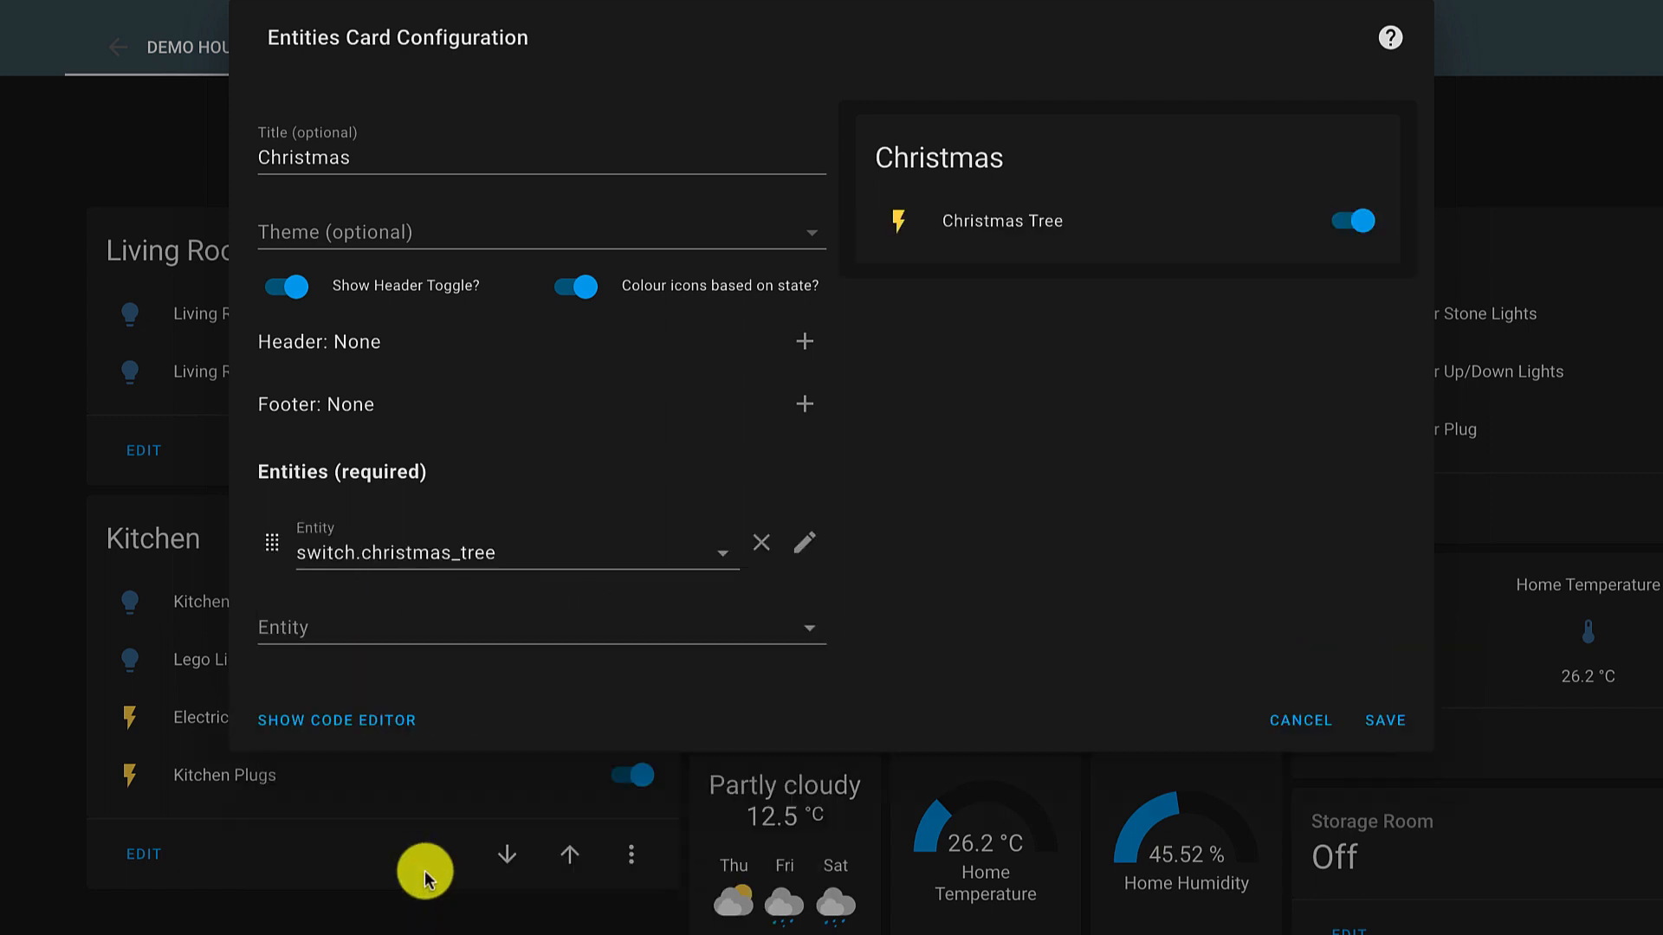
{"action": "left_click", "coordinate": [810, 629]}
{"action": "scroll", "coordinate": [642, 846], "scroll_direction": "down", "scroll_amount": 15}
{"action": "scroll", "coordinate": [642, 846], "scroll_direction": "up", "scroll_amount": 2}
{"action": "scroll", "coordinate": [642, 846], "scroll_direction": "up", "scroll_amount": 1}
{"action": "left_click", "coordinate": [514, 689]}
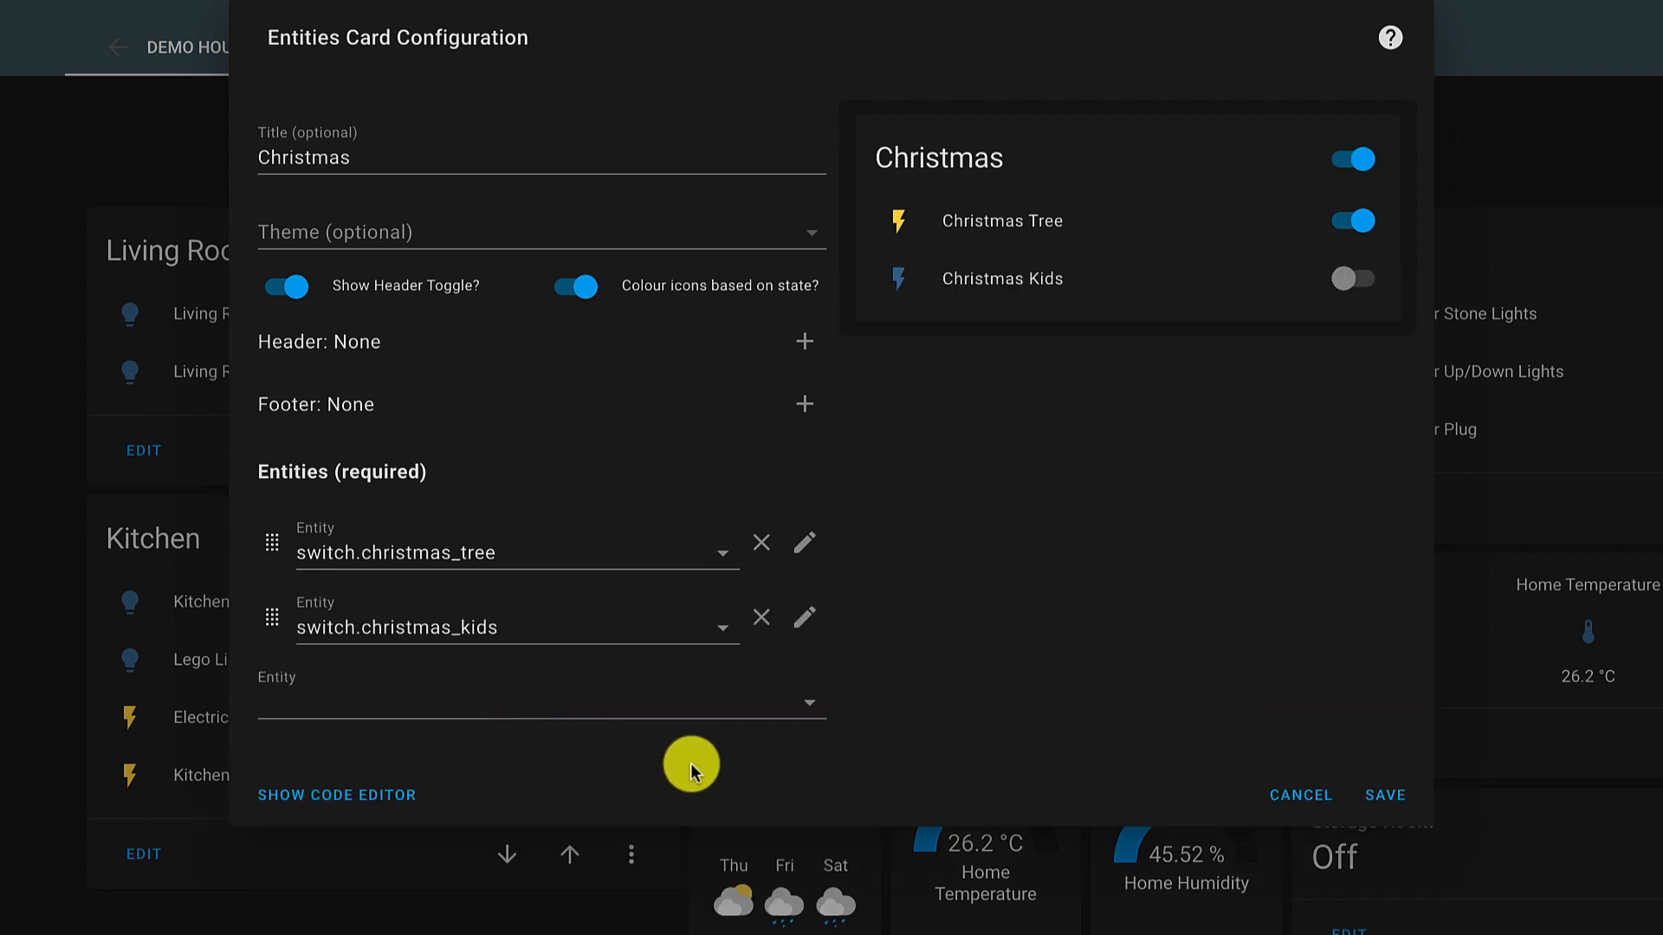
{"action": "left_click", "coordinate": [790, 724]}
{"action": "scroll", "coordinate": [632, 817], "scroll_direction": "down", "scroll_amount": 5}
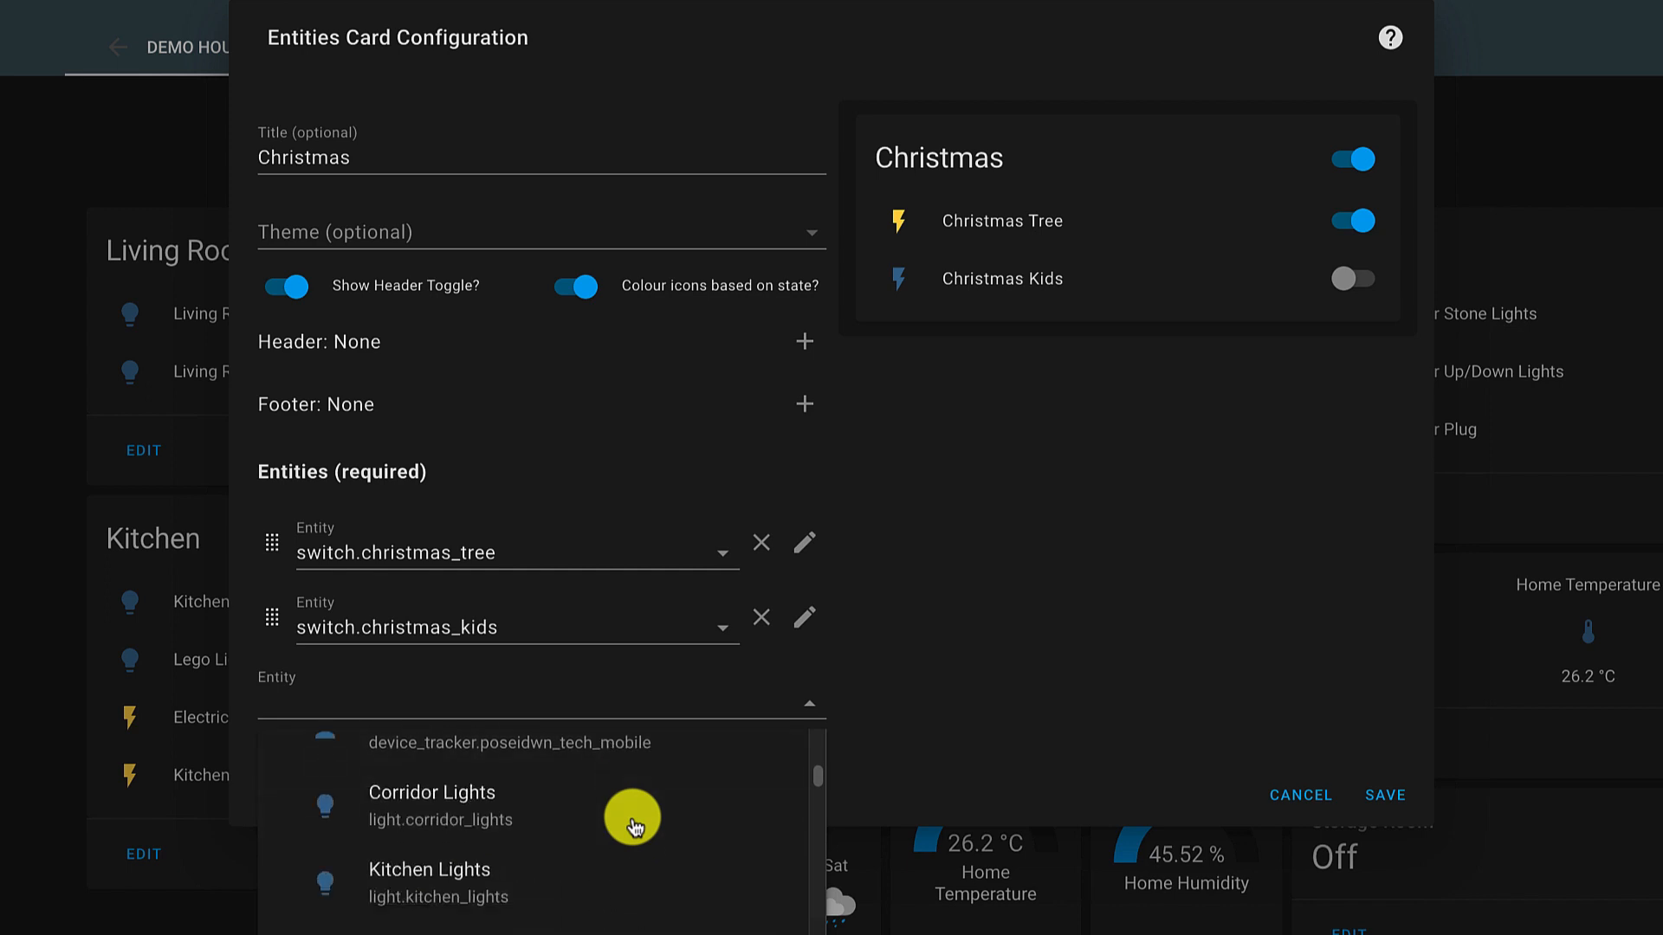
{"action": "left_click", "coordinate": [537, 913]}
Step: Set the icon of the switch.christmas_tree row to mdi:string-lights and save the Christmas card
{"action": "left_click", "coordinate": [803, 547]}
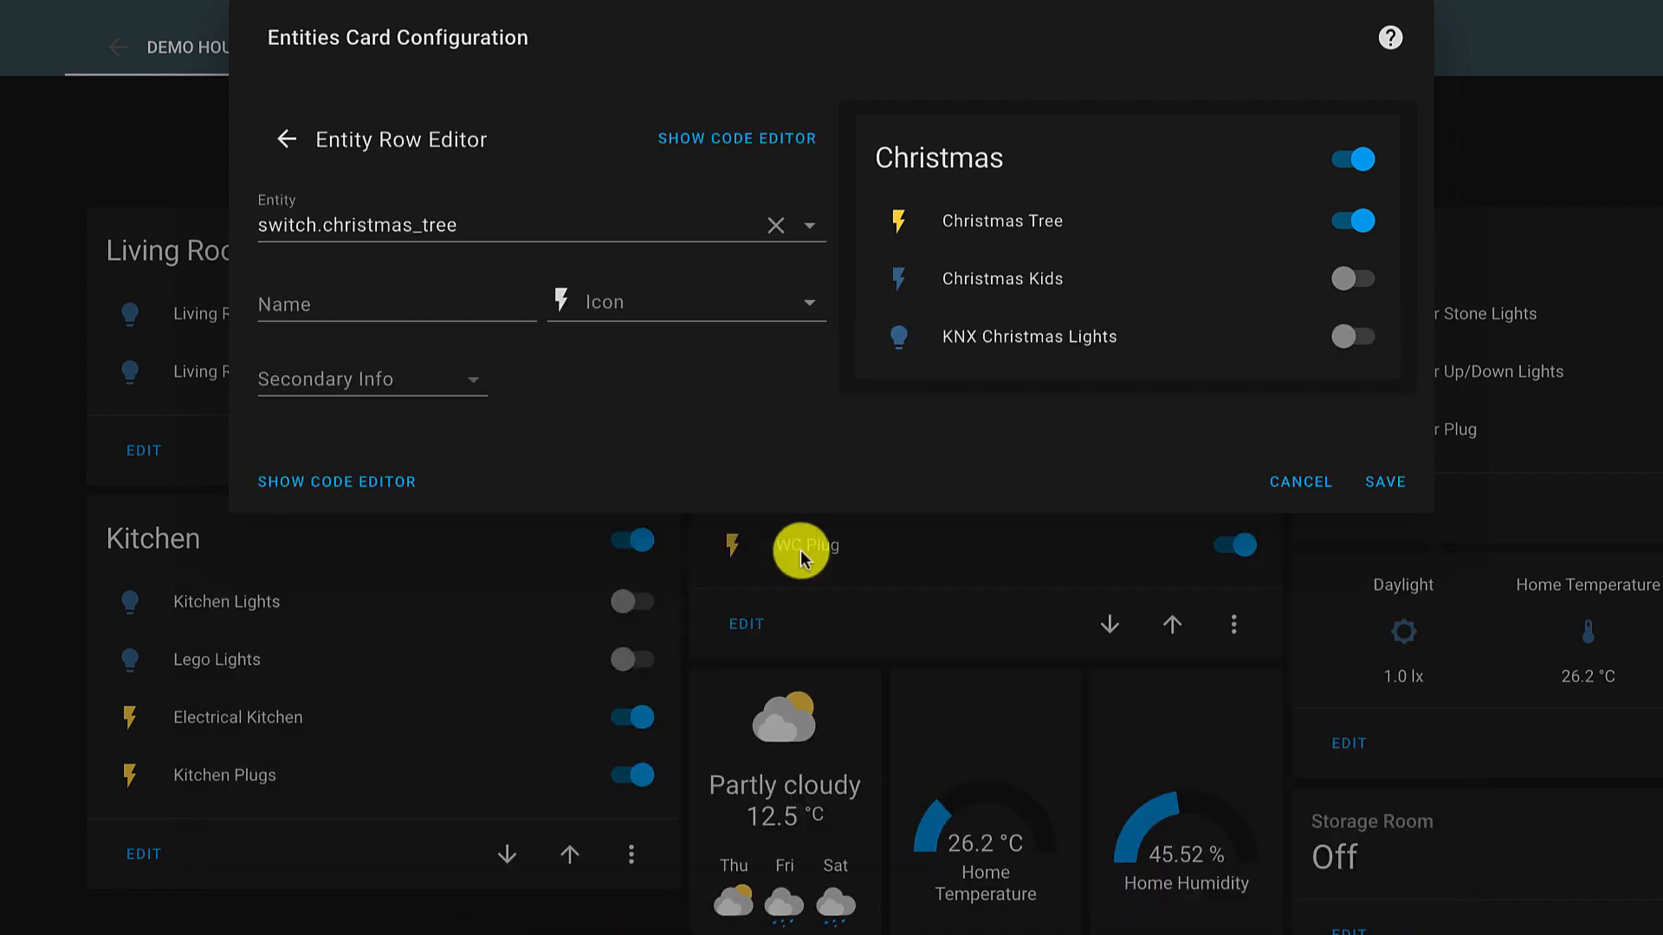
{"action": "left_click", "coordinate": [661, 309]}
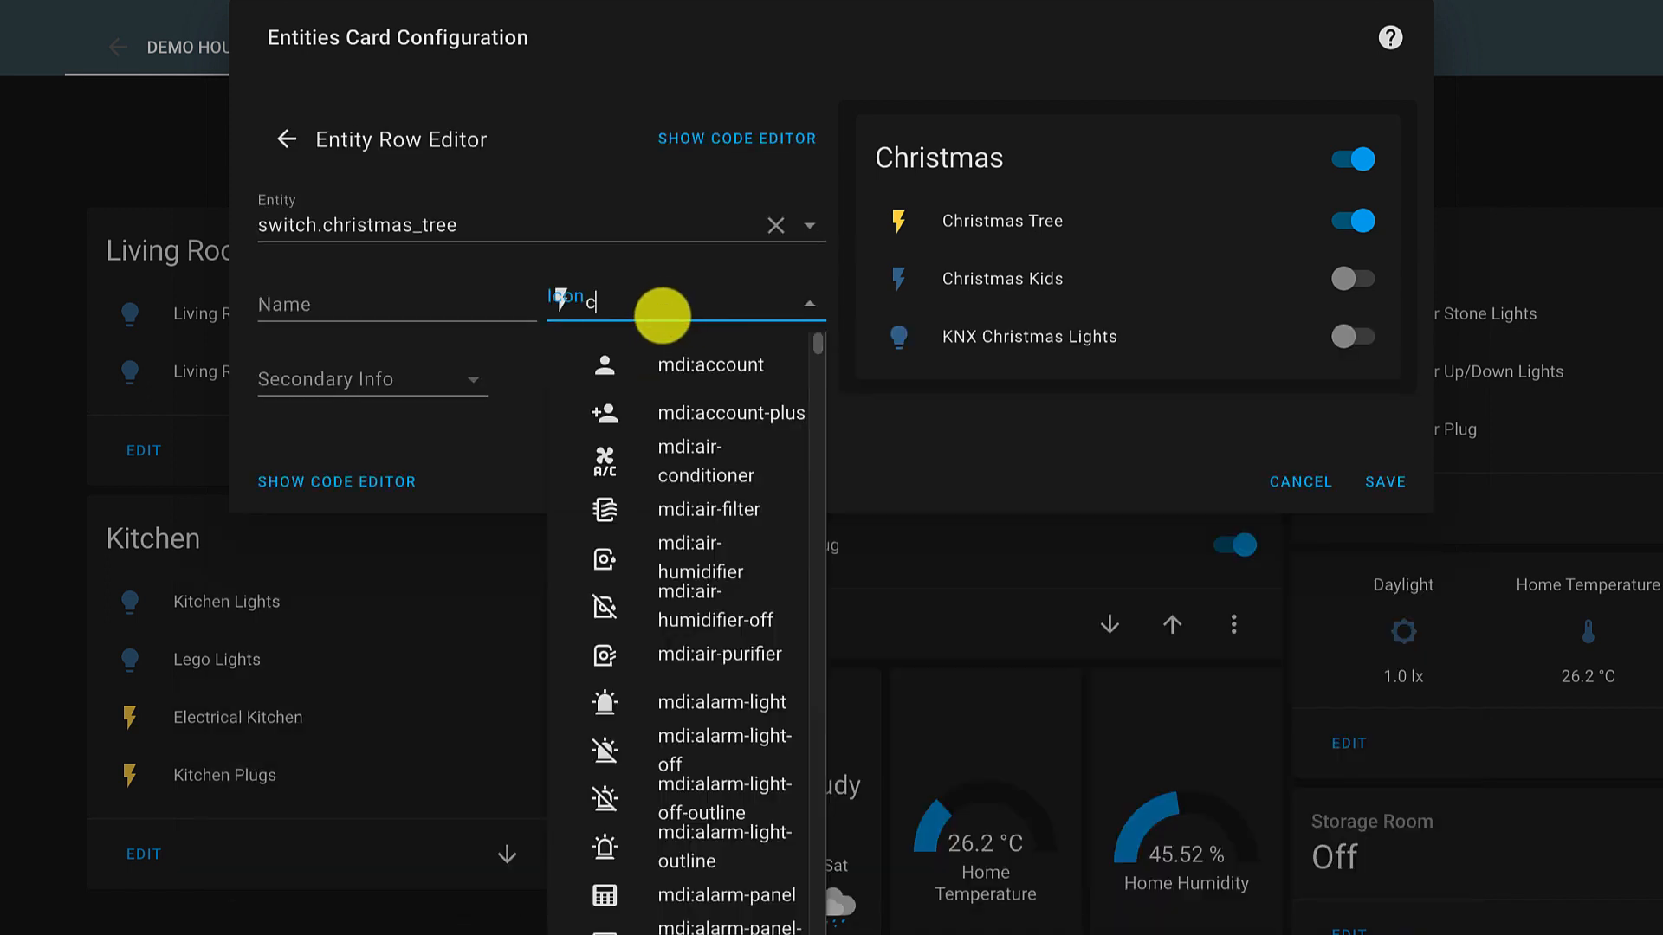
{"action": "type", "text": "christ"}
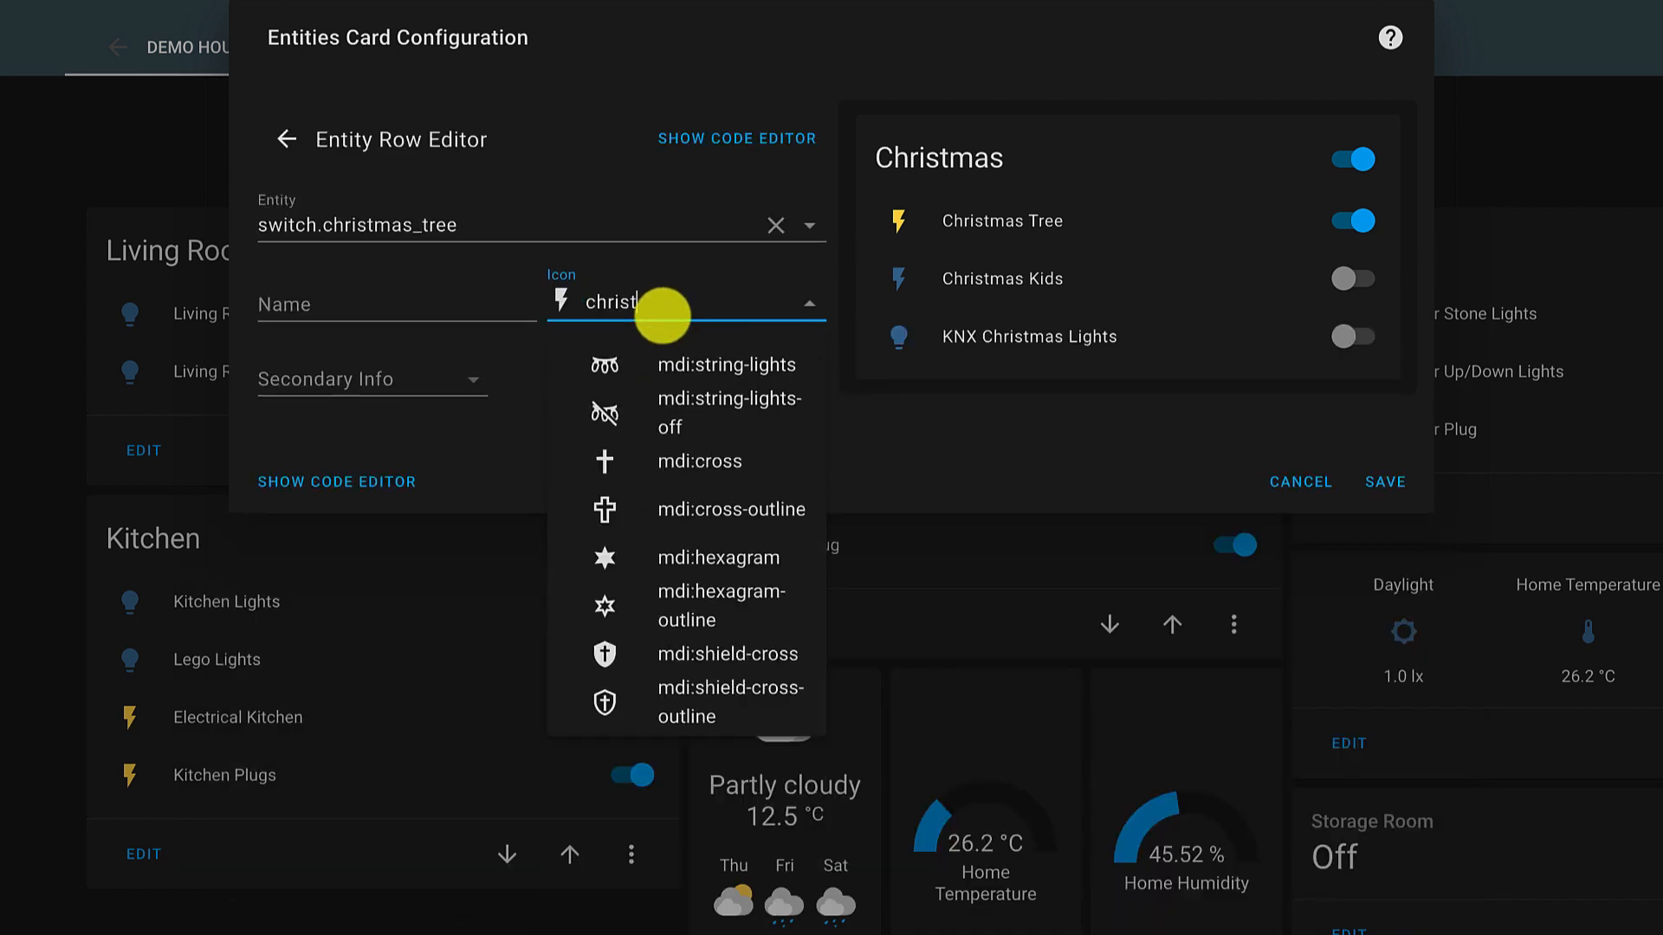
{"action": "left_click", "coordinate": [691, 362]}
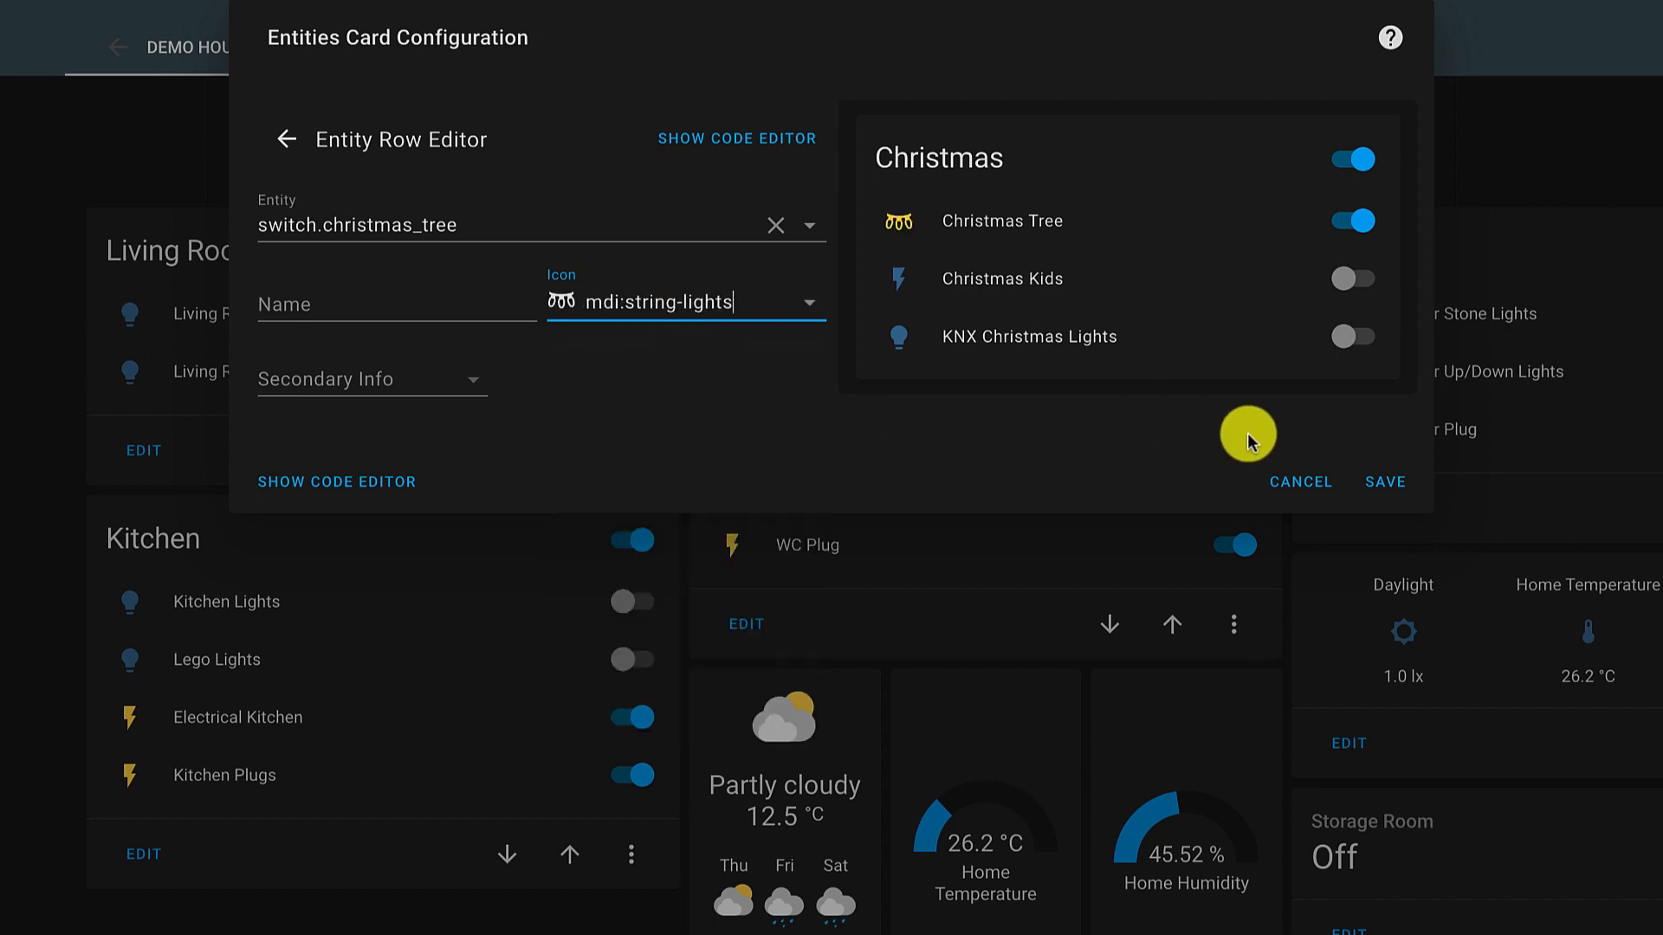
{"action": "left_click", "coordinate": [1379, 482]}
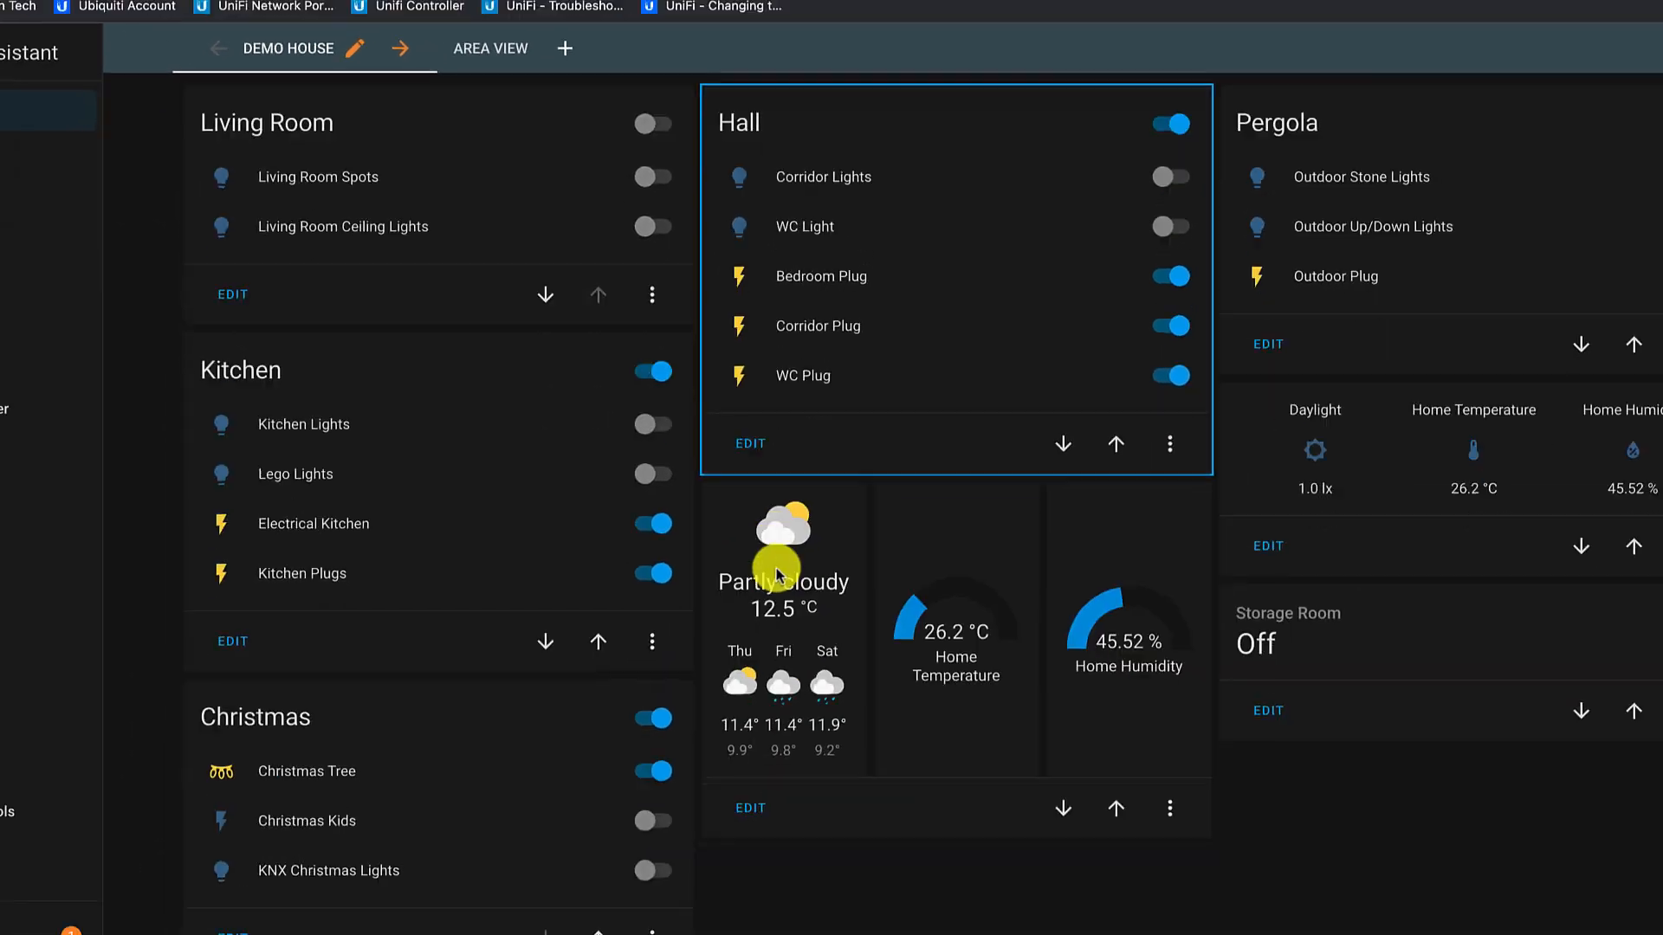
Step: Reopen the Christmas card's configuration and set the switch.christmas_kids row's icon to mdi:string-lights
{"action": "left_click", "coordinate": [338, 861]}
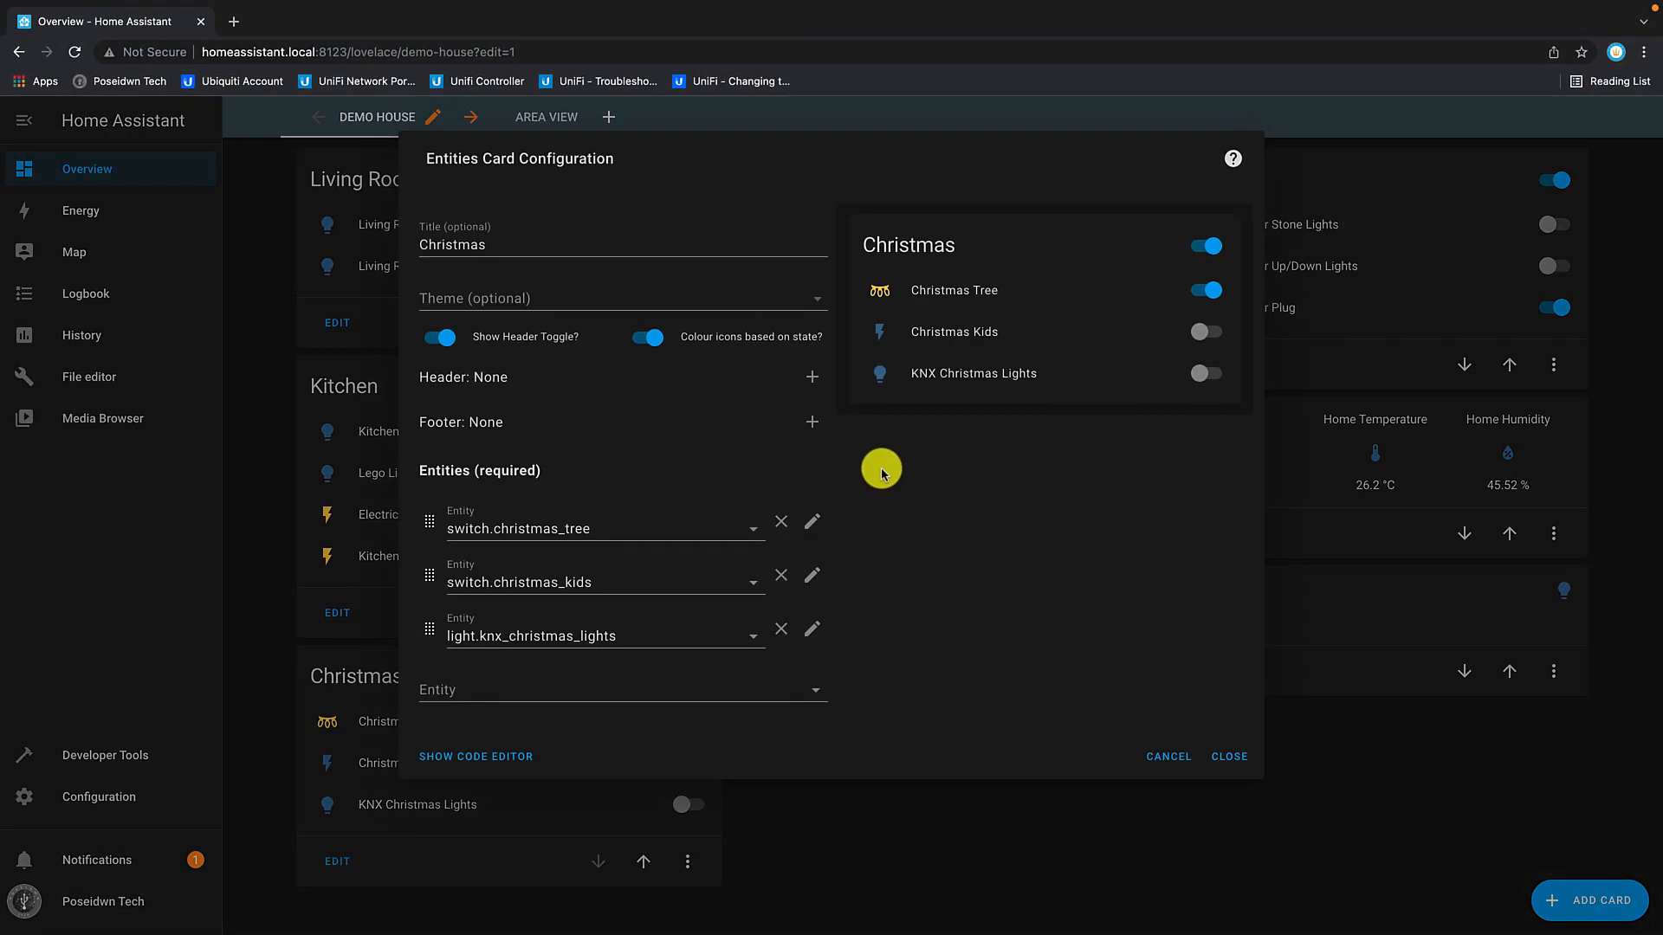
{"action": "left_click", "coordinate": [811, 575]}
{"action": "left_click", "coordinate": [693, 351]}
{"action": "type", "text": "chri"}
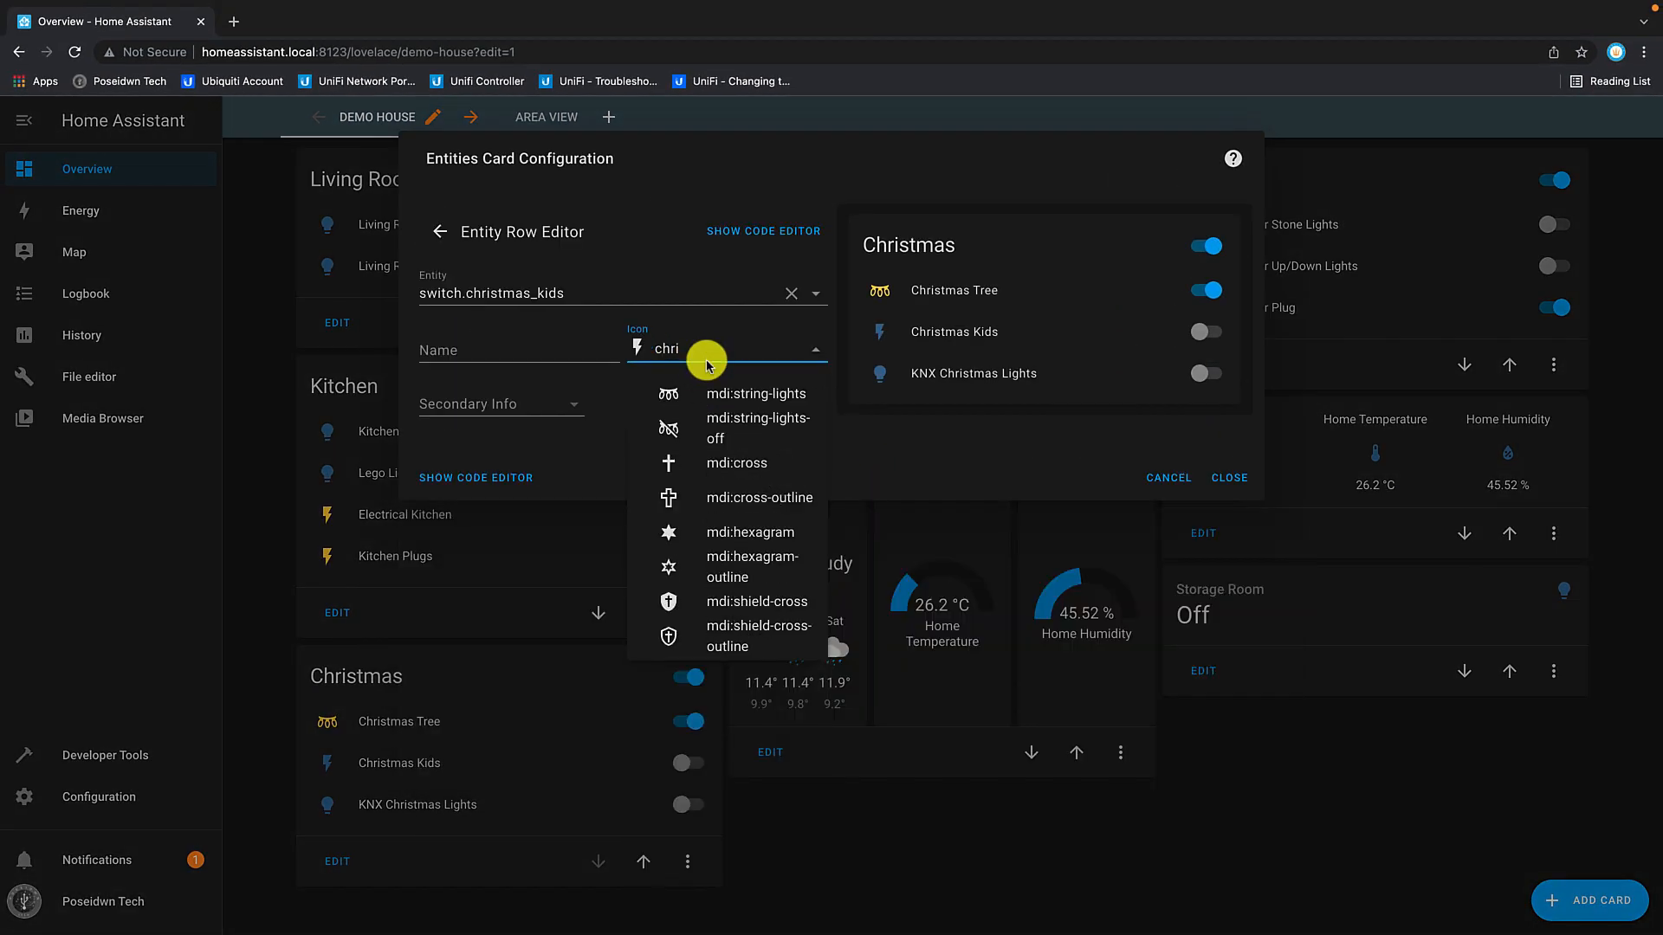
{"action": "left_click", "coordinate": [735, 393]}
{"action": "left_click", "coordinate": [440, 231]}
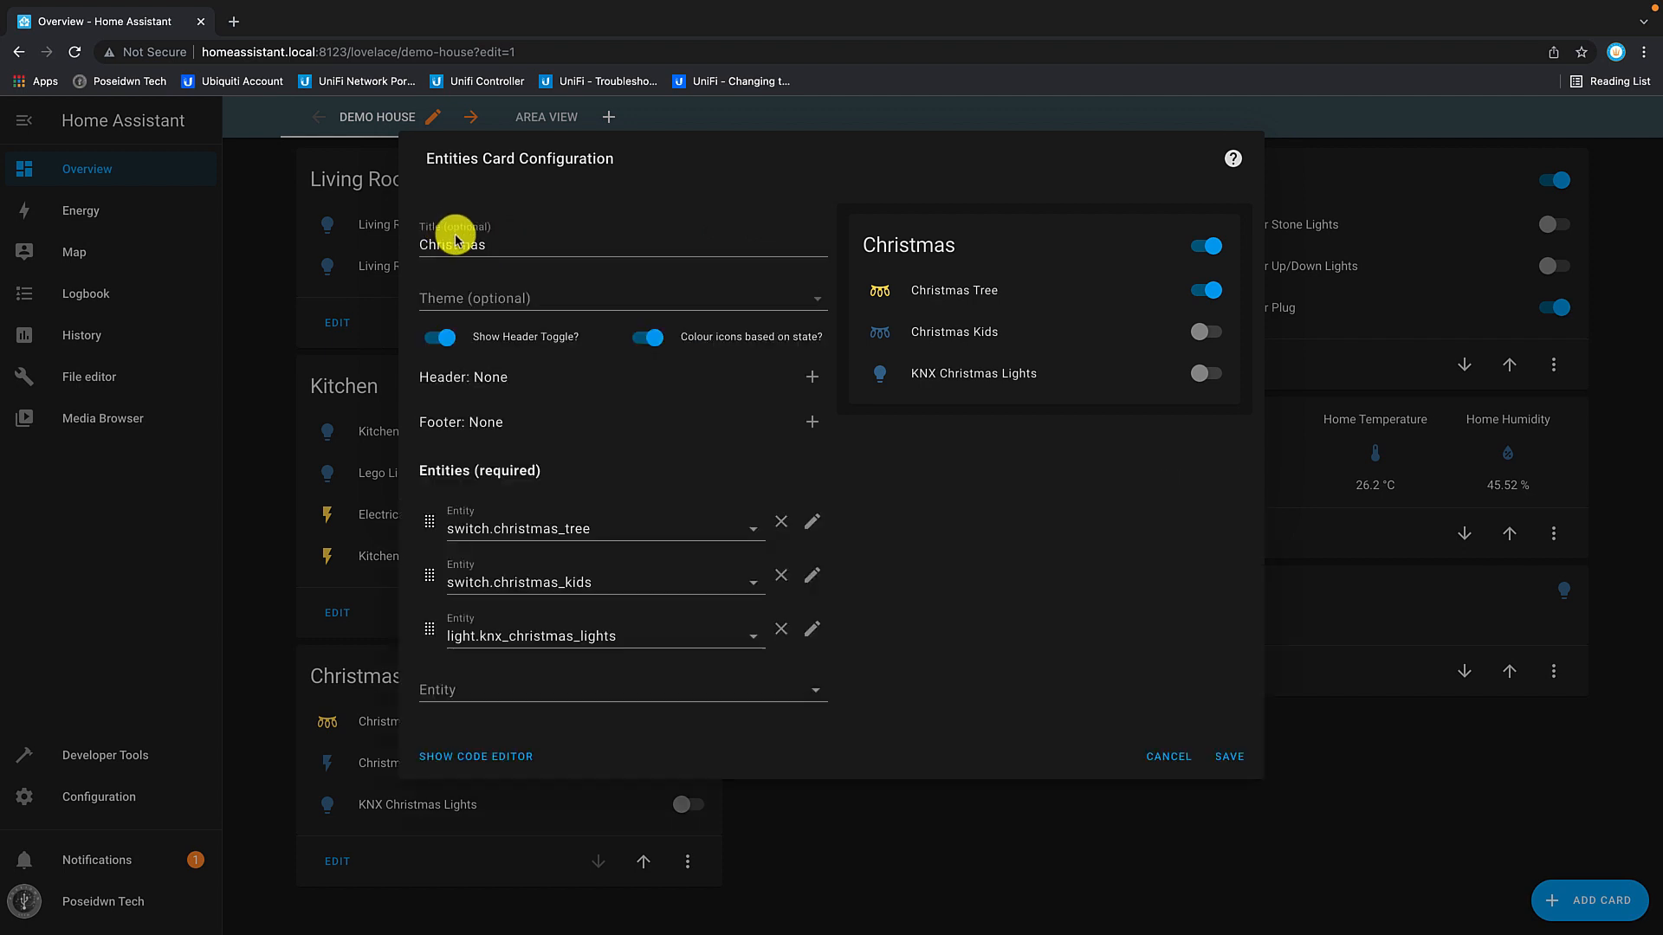
Step: Set the icon of the light.knx_christmas_lights row to mdi:remote and save the Christmas card
{"action": "left_click", "coordinate": [811, 632]}
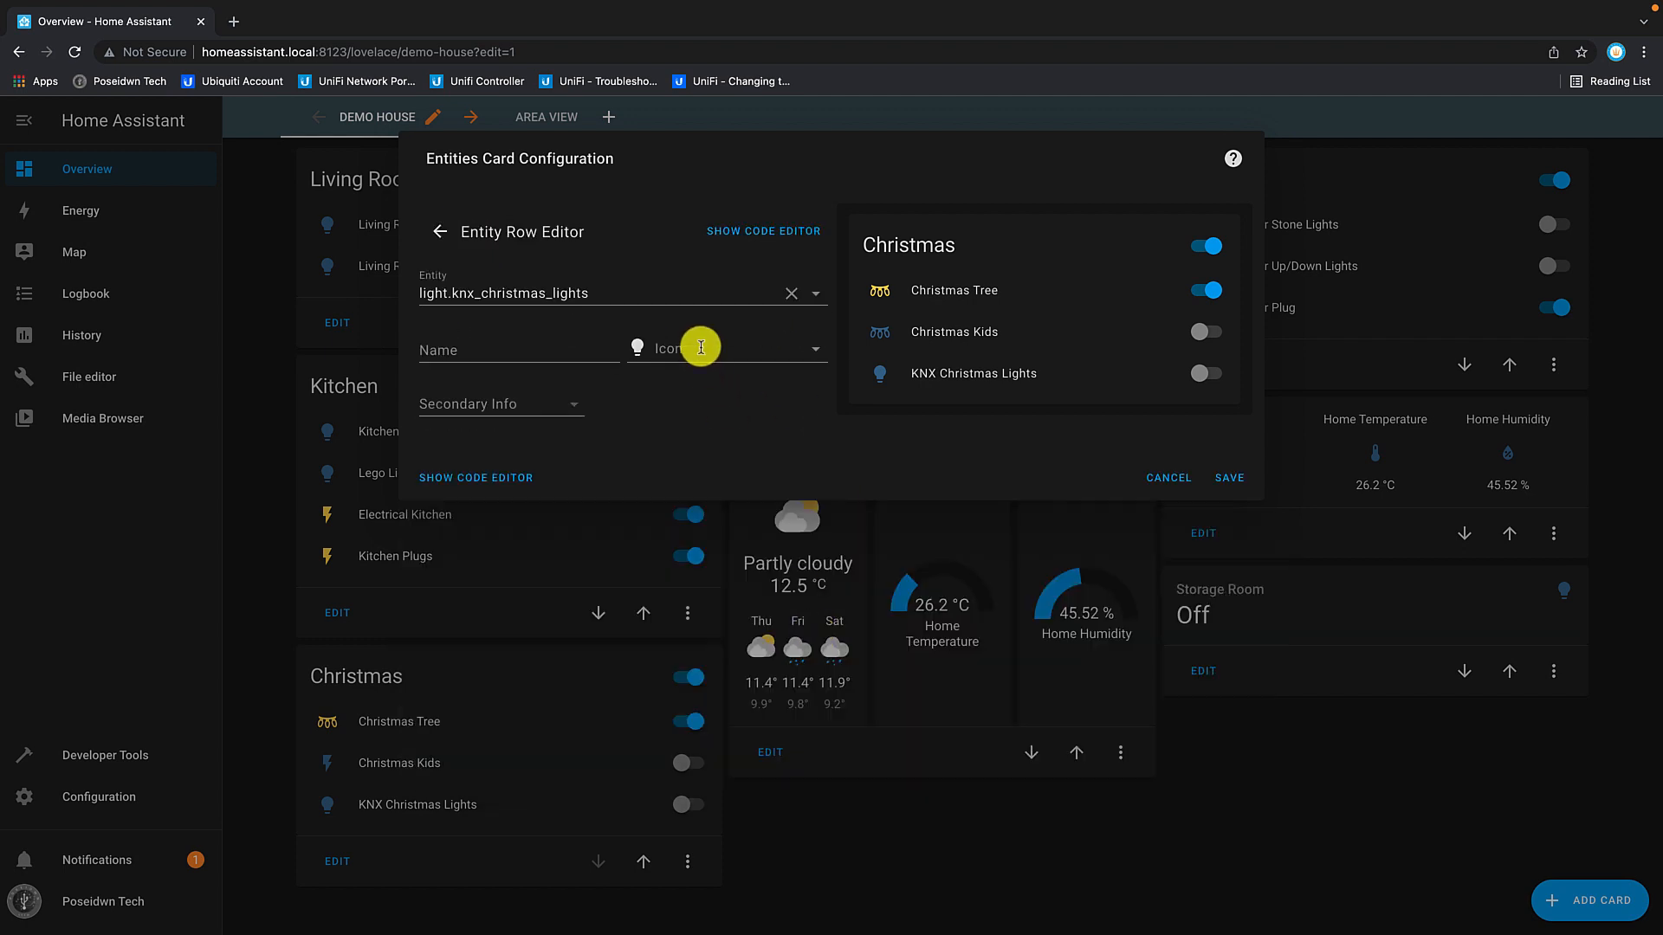
{"action": "left_click", "coordinate": [701, 347]}
{"action": "type", "text": "remote"}
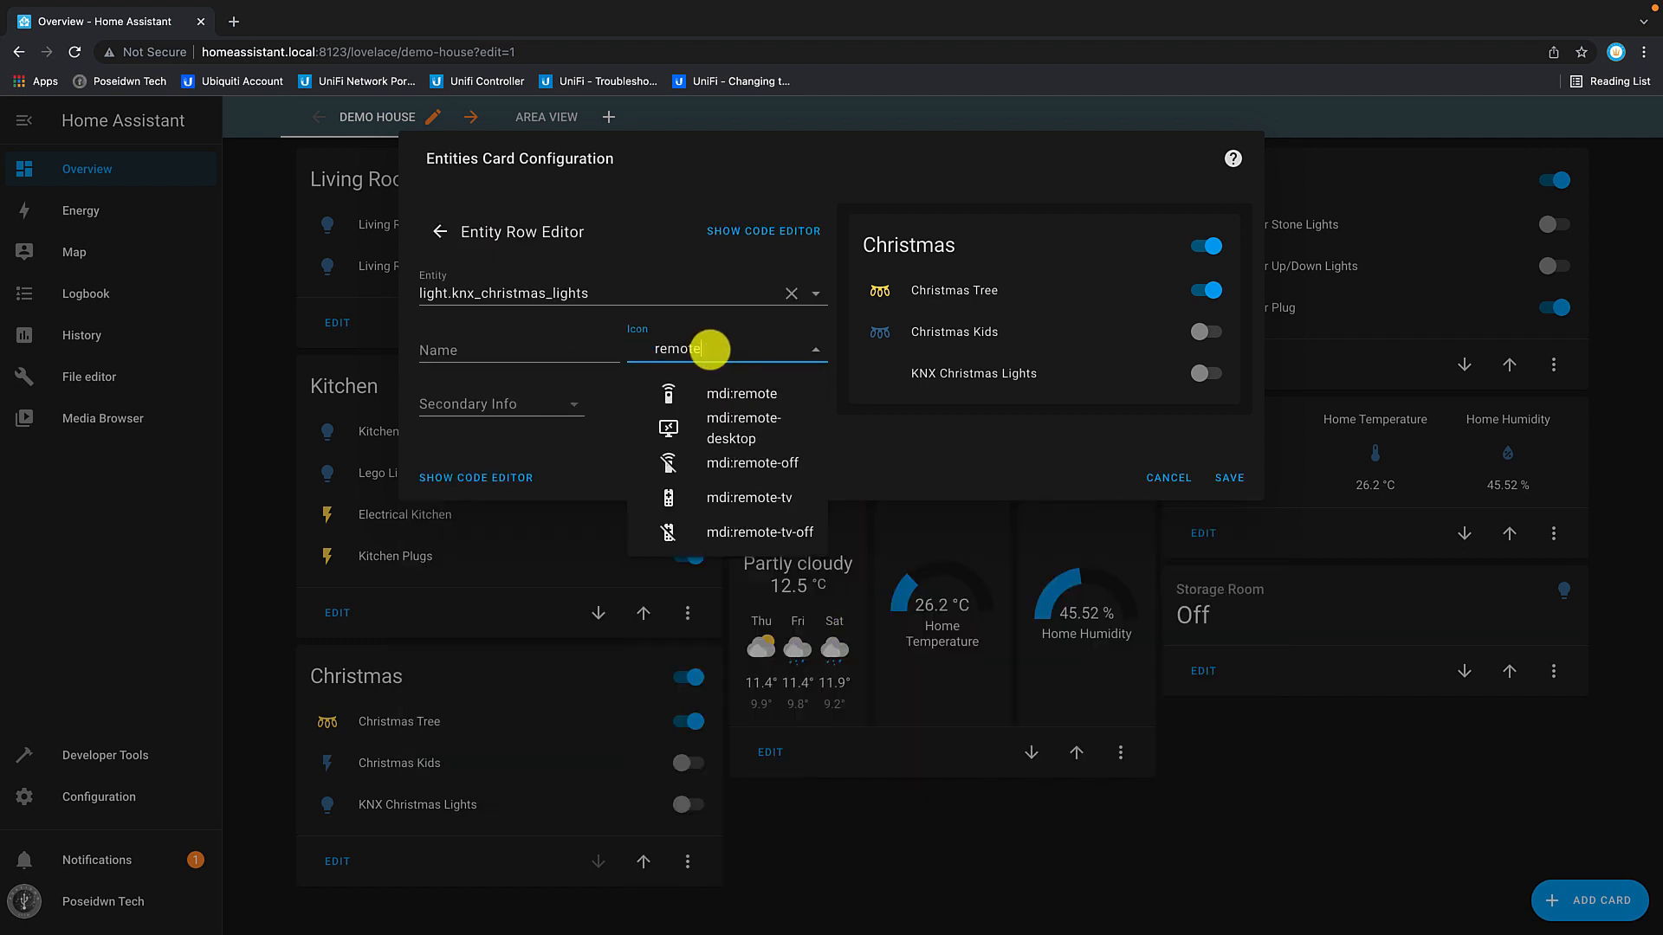
{"action": "left_click", "coordinate": [705, 391]}
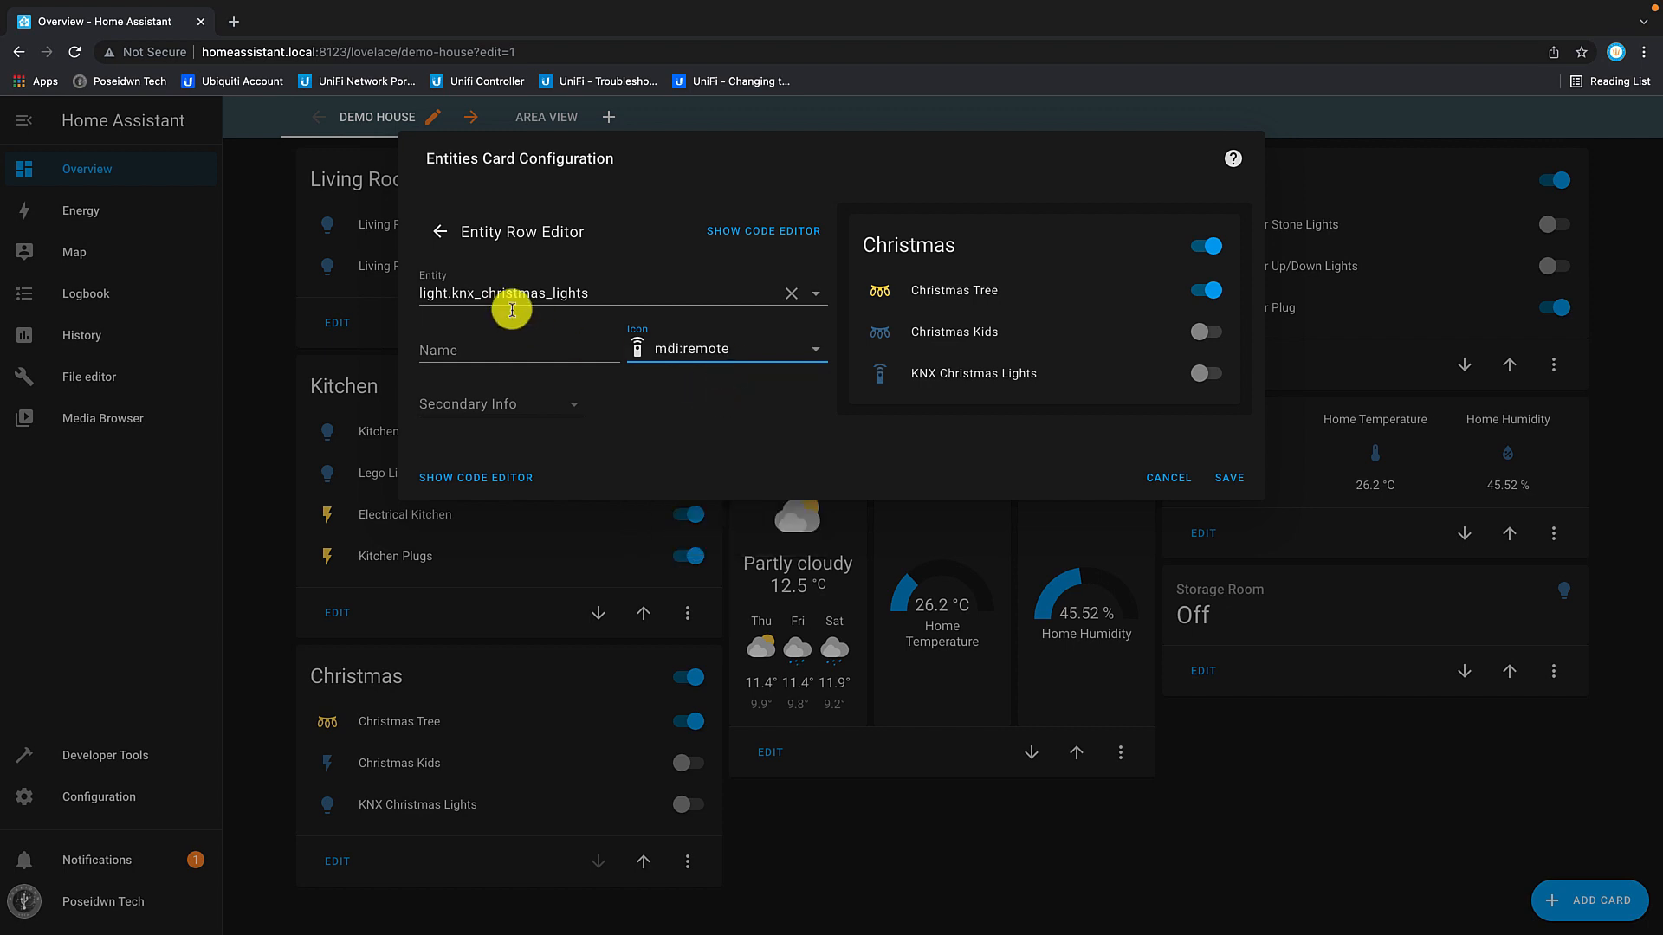
{"action": "left_click", "coordinate": [441, 232]}
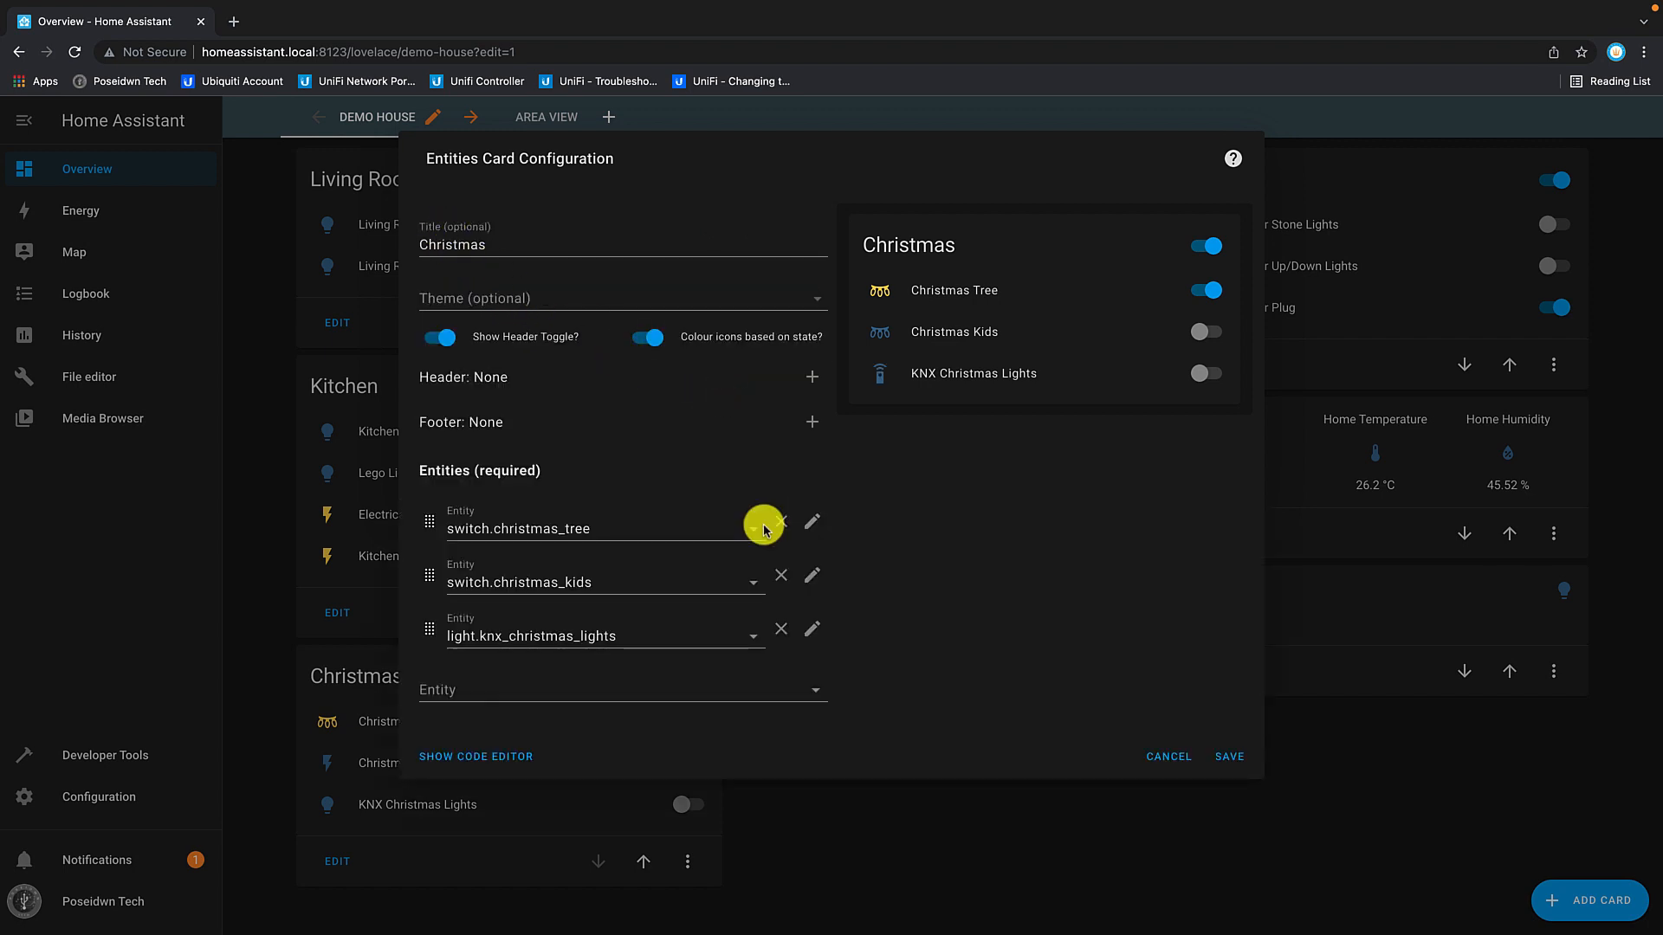
{"action": "left_click", "coordinate": [1217, 756]}
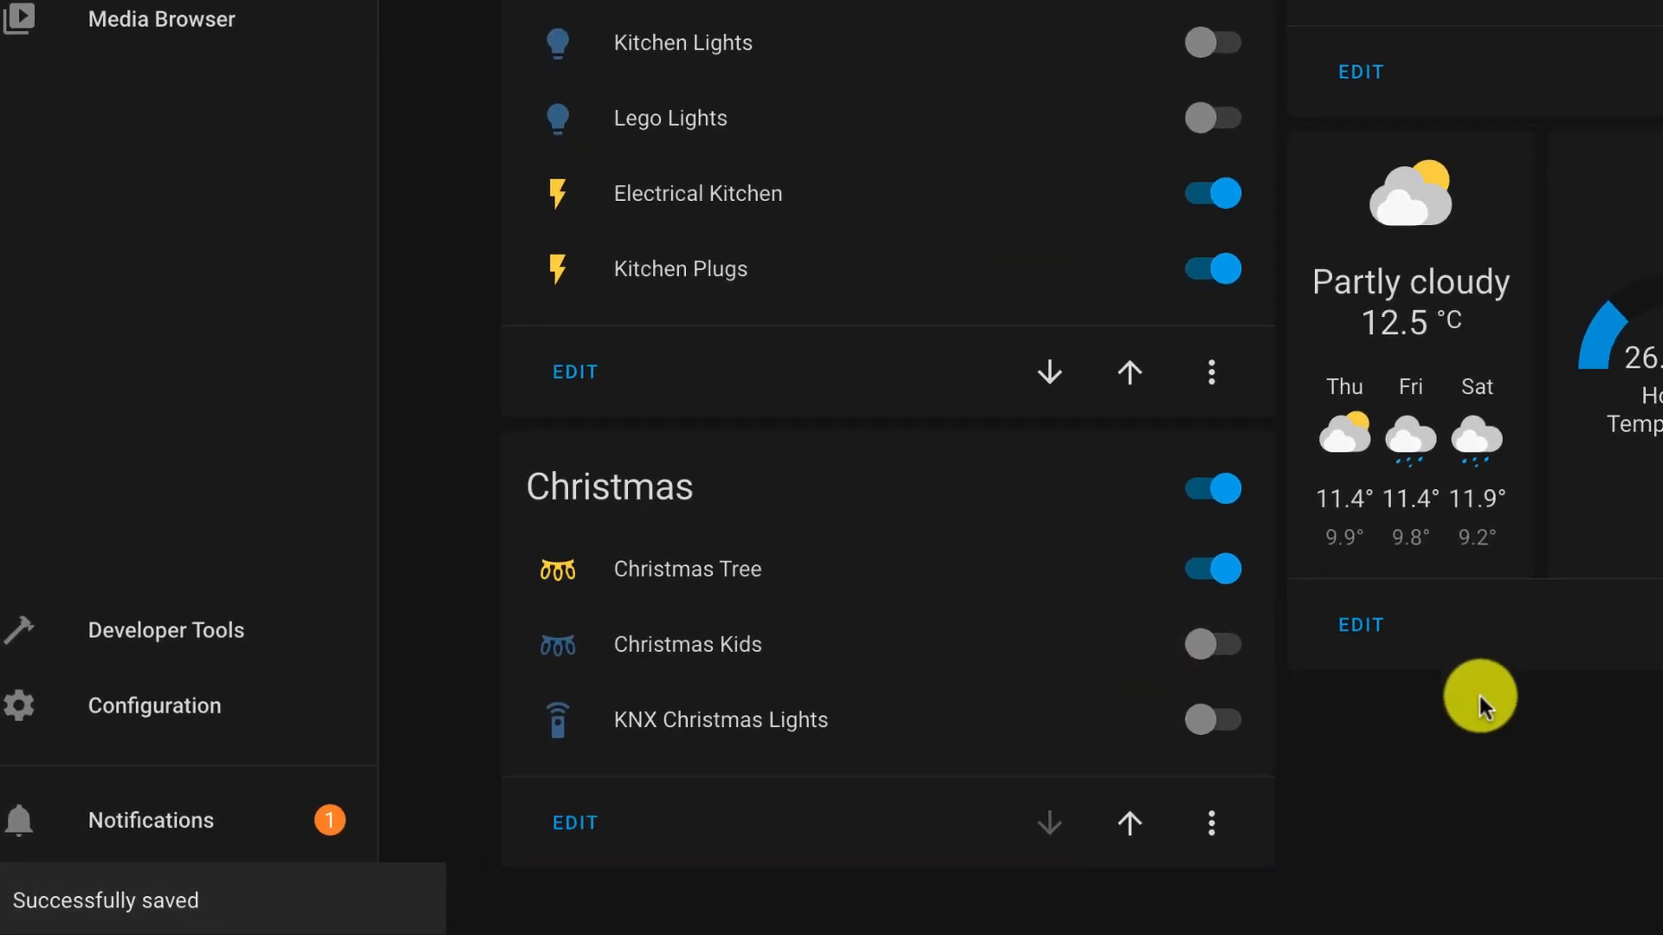
Step: Test the Christmas Tree switch by turning it off and on again, and leave dashboard editing
{"action": "left_click", "coordinate": [1212, 571]}
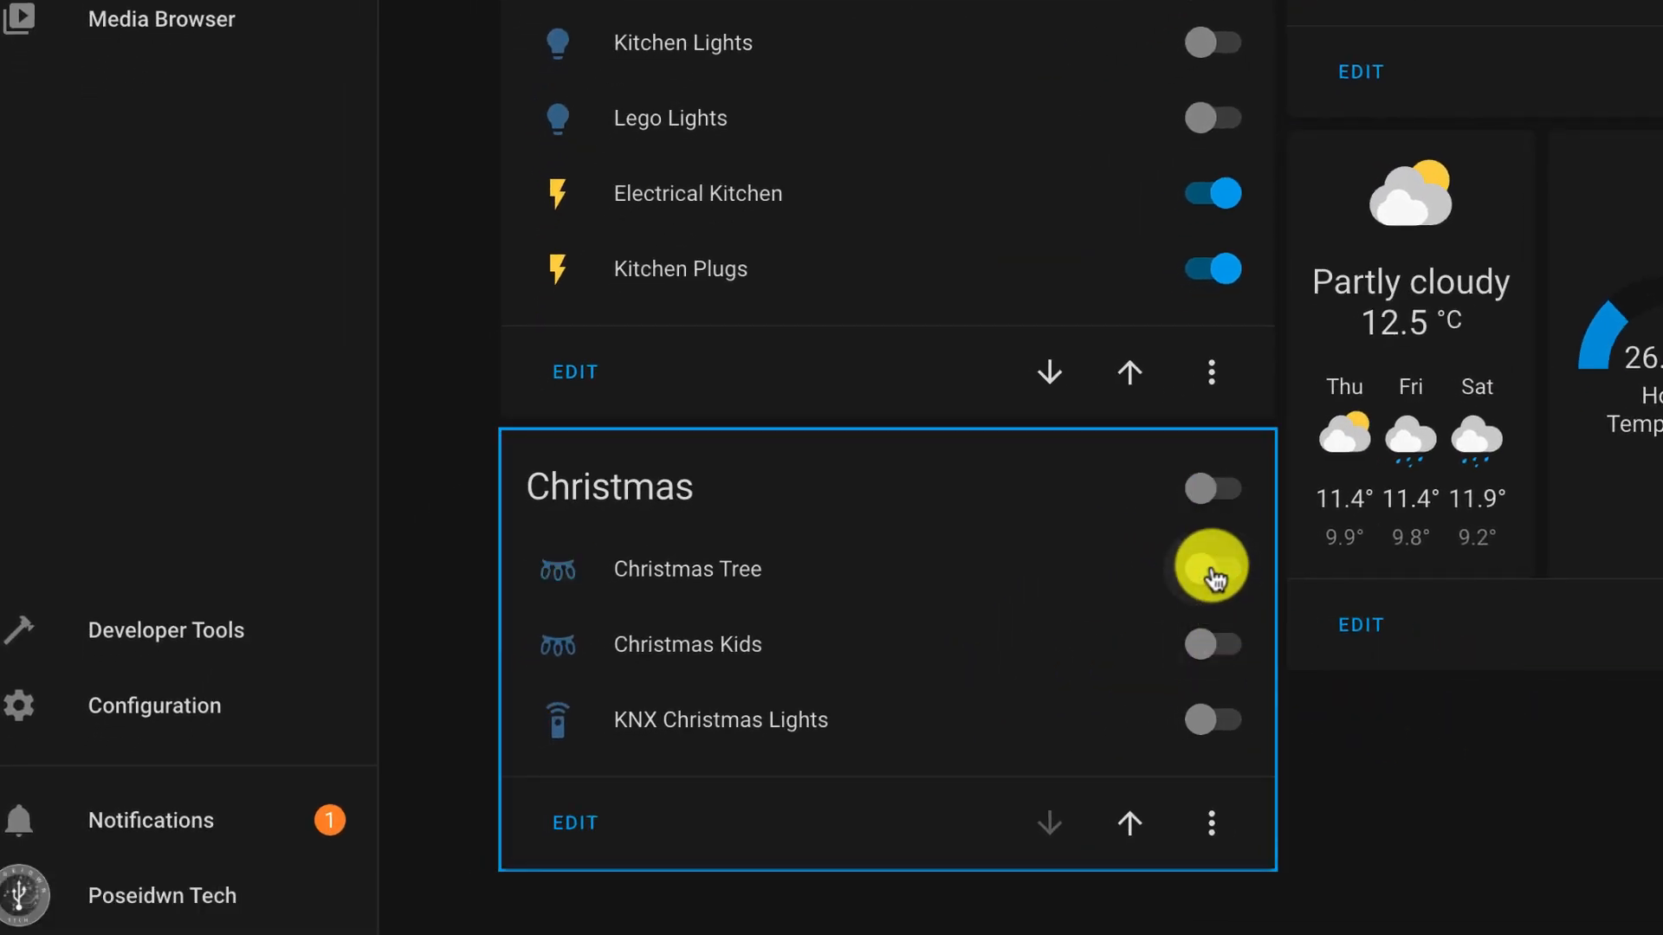
{"action": "left_click", "coordinate": [1212, 572]}
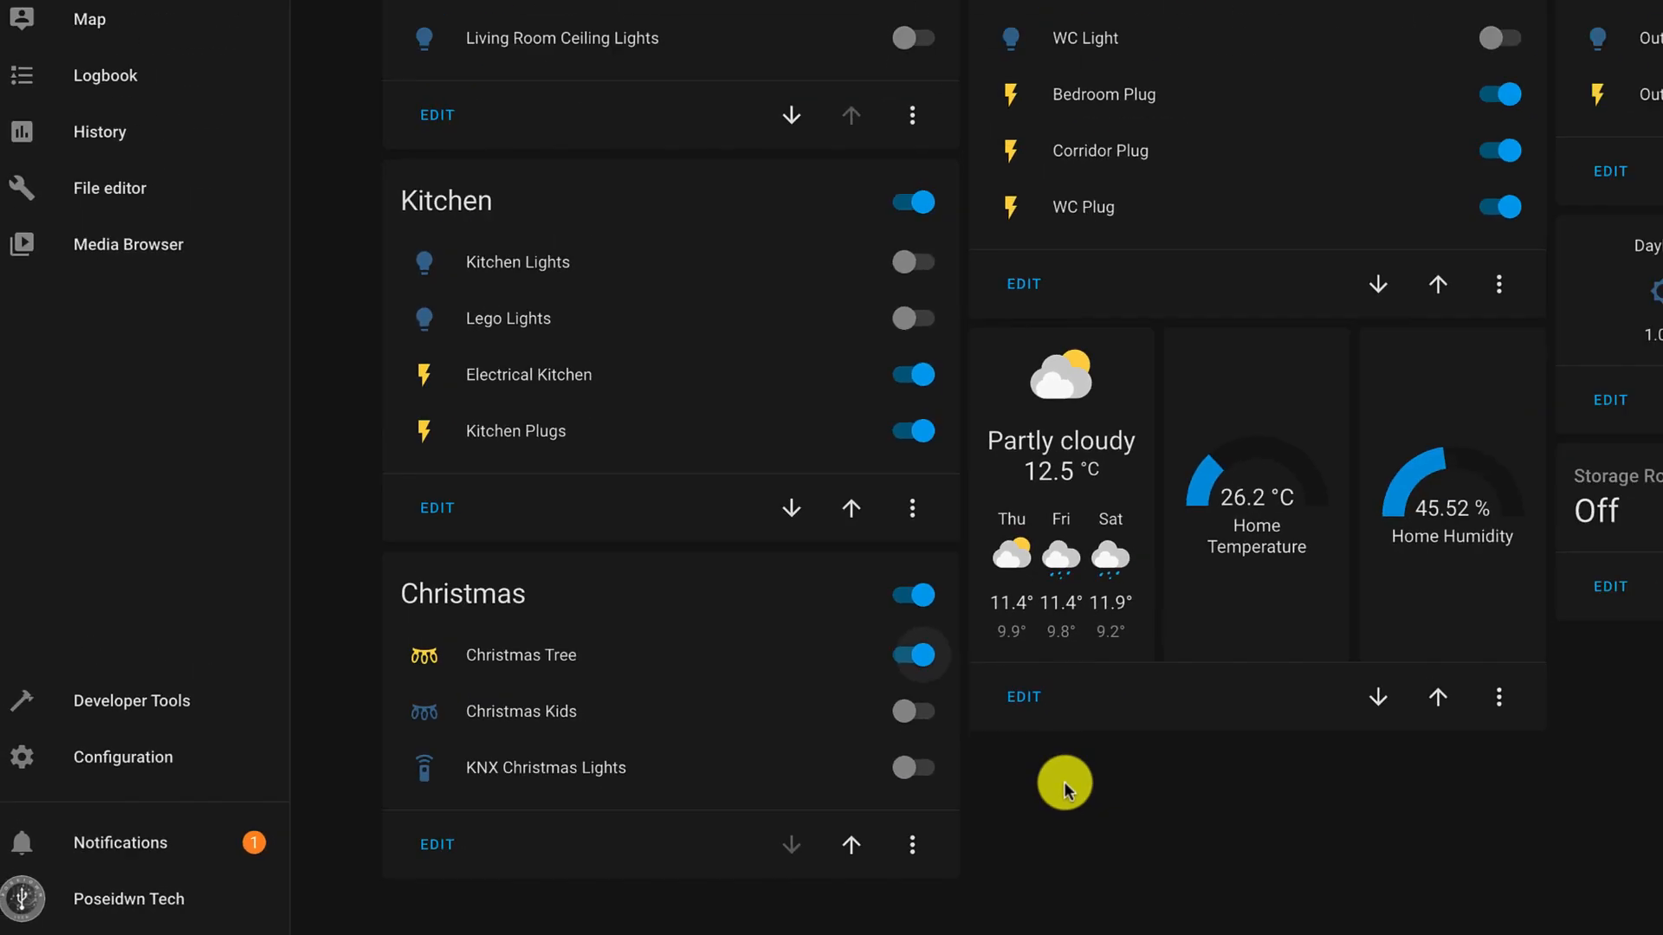
{"action": "scroll", "coordinate": [1344, 596], "scroll_direction": "up", "scroll_amount": 2}
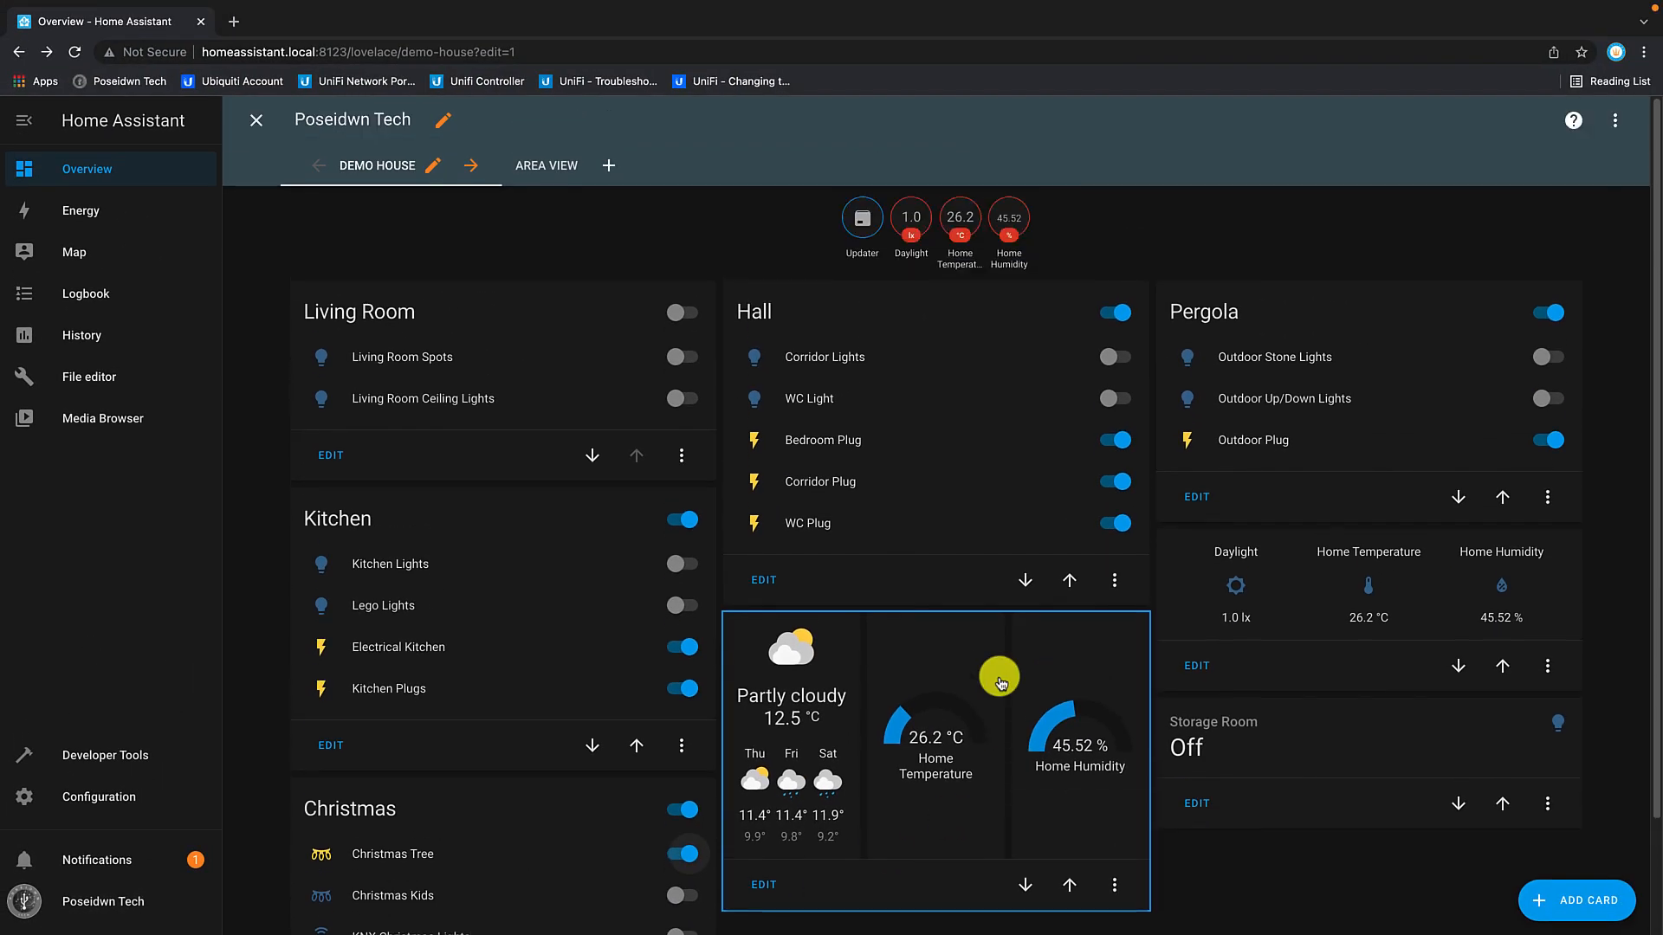
{"action": "left_click", "coordinate": [257, 120]}
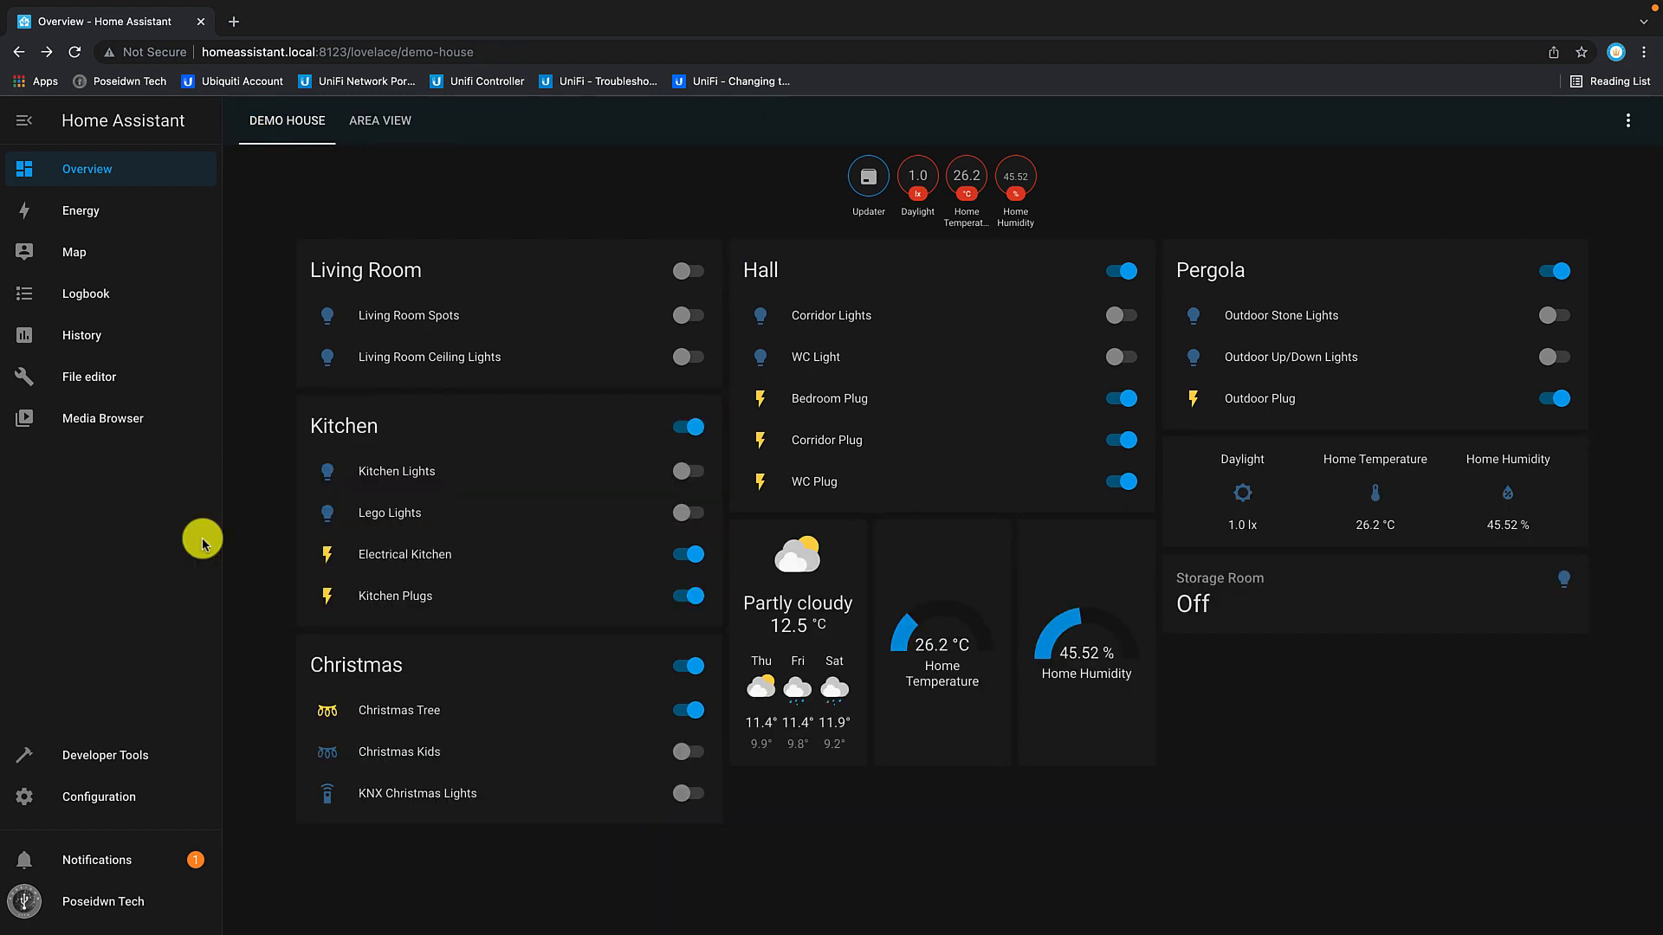
Step: Create a new empty automation and name it Automation_KNX_To_Wemo
{"action": "left_click", "coordinate": [126, 797]}
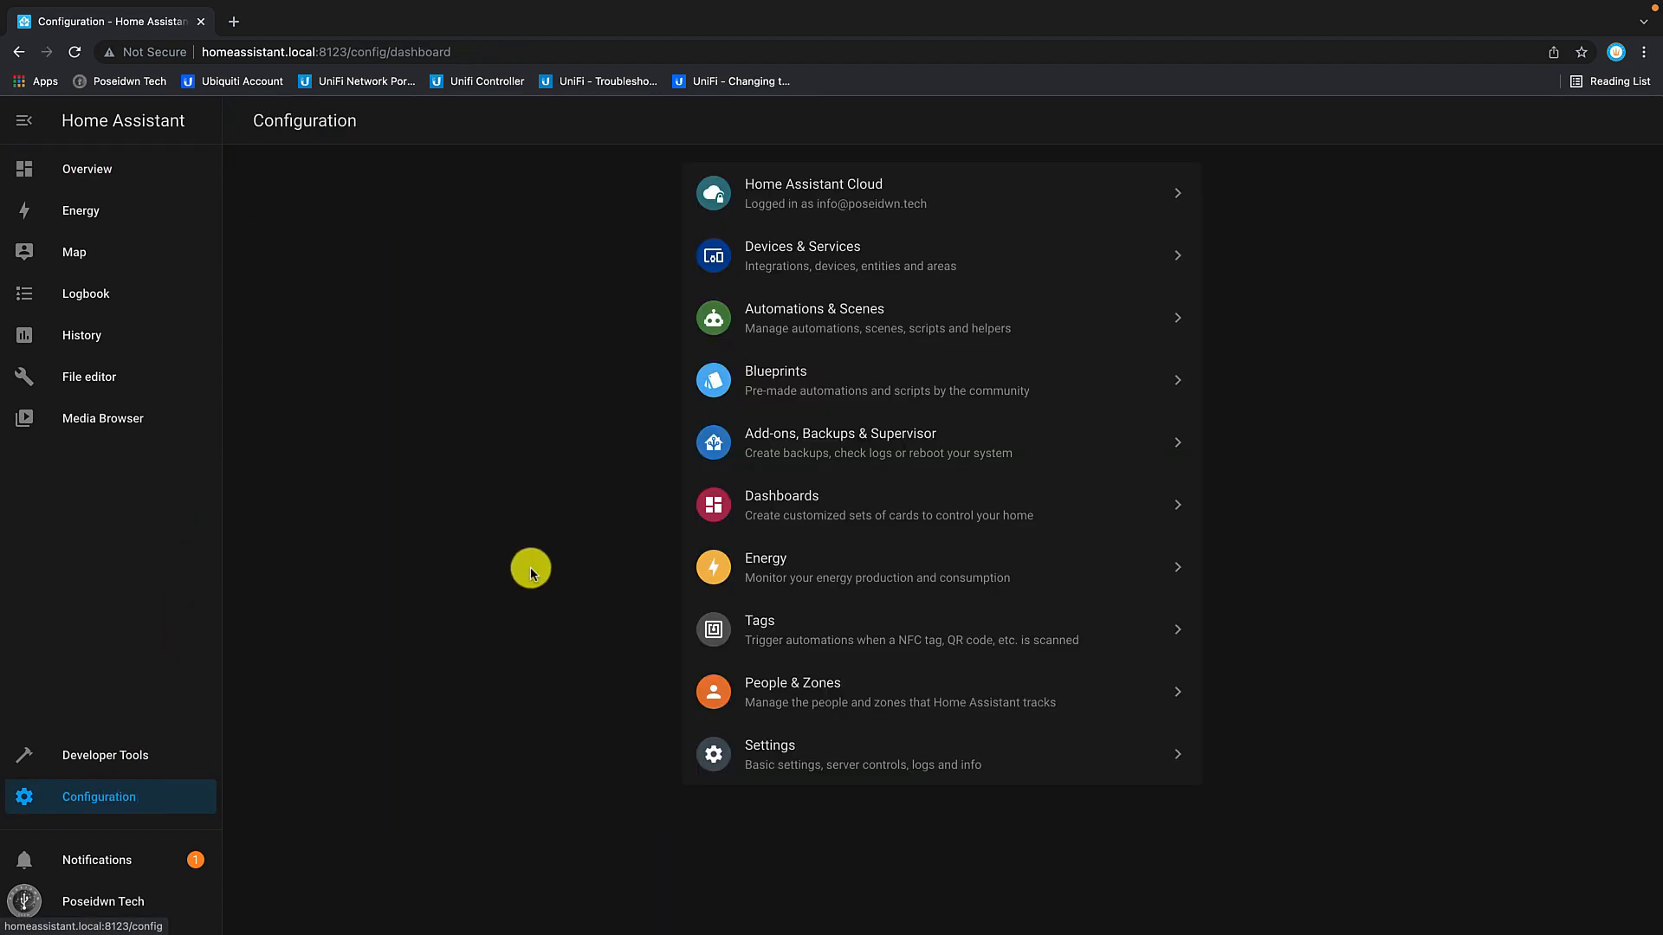
{"action": "left_click", "coordinate": [783, 341]}
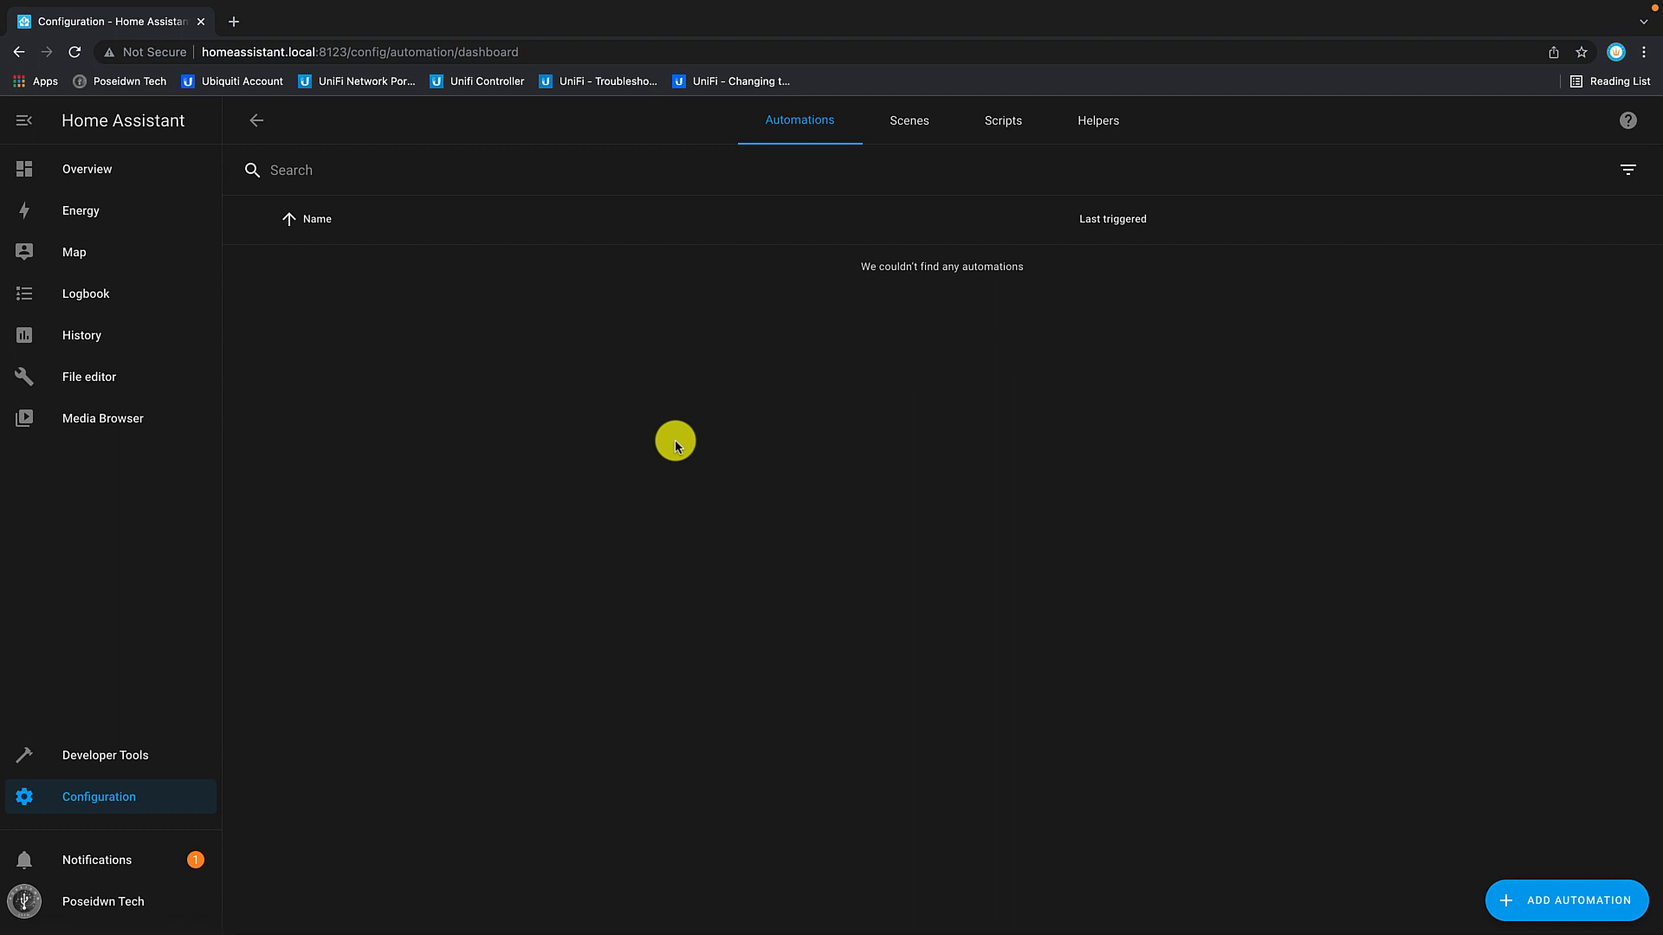
{"action": "left_click", "coordinate": [1554, 901]}
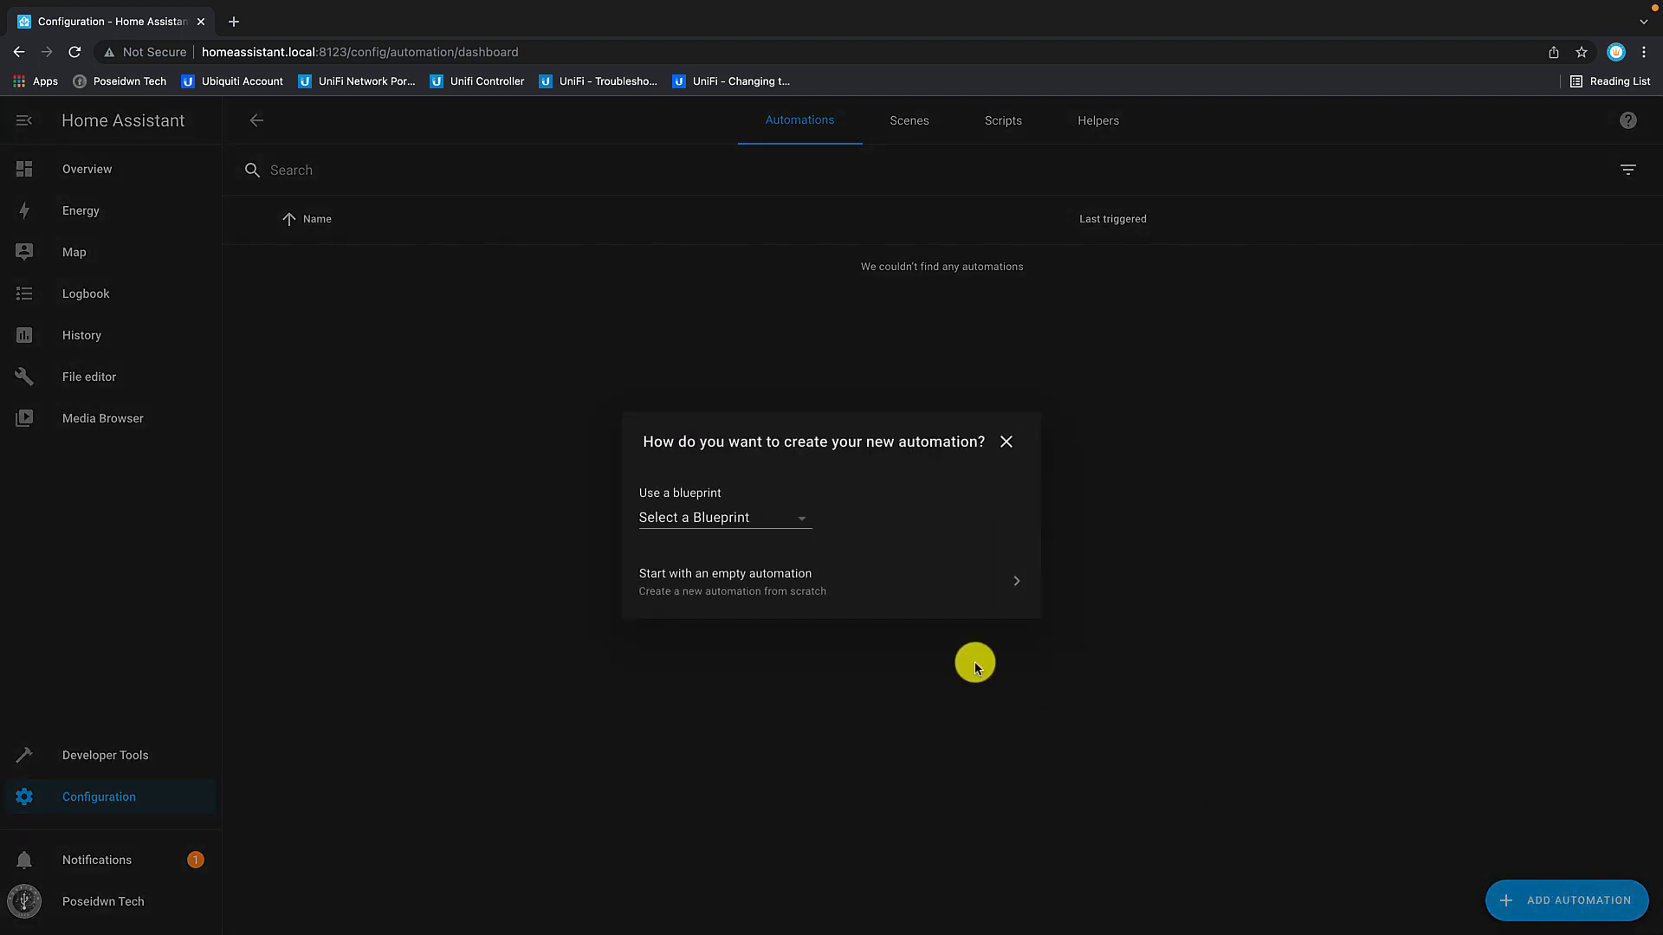
{"action": "left_click", "coordinate": [777, 579]}
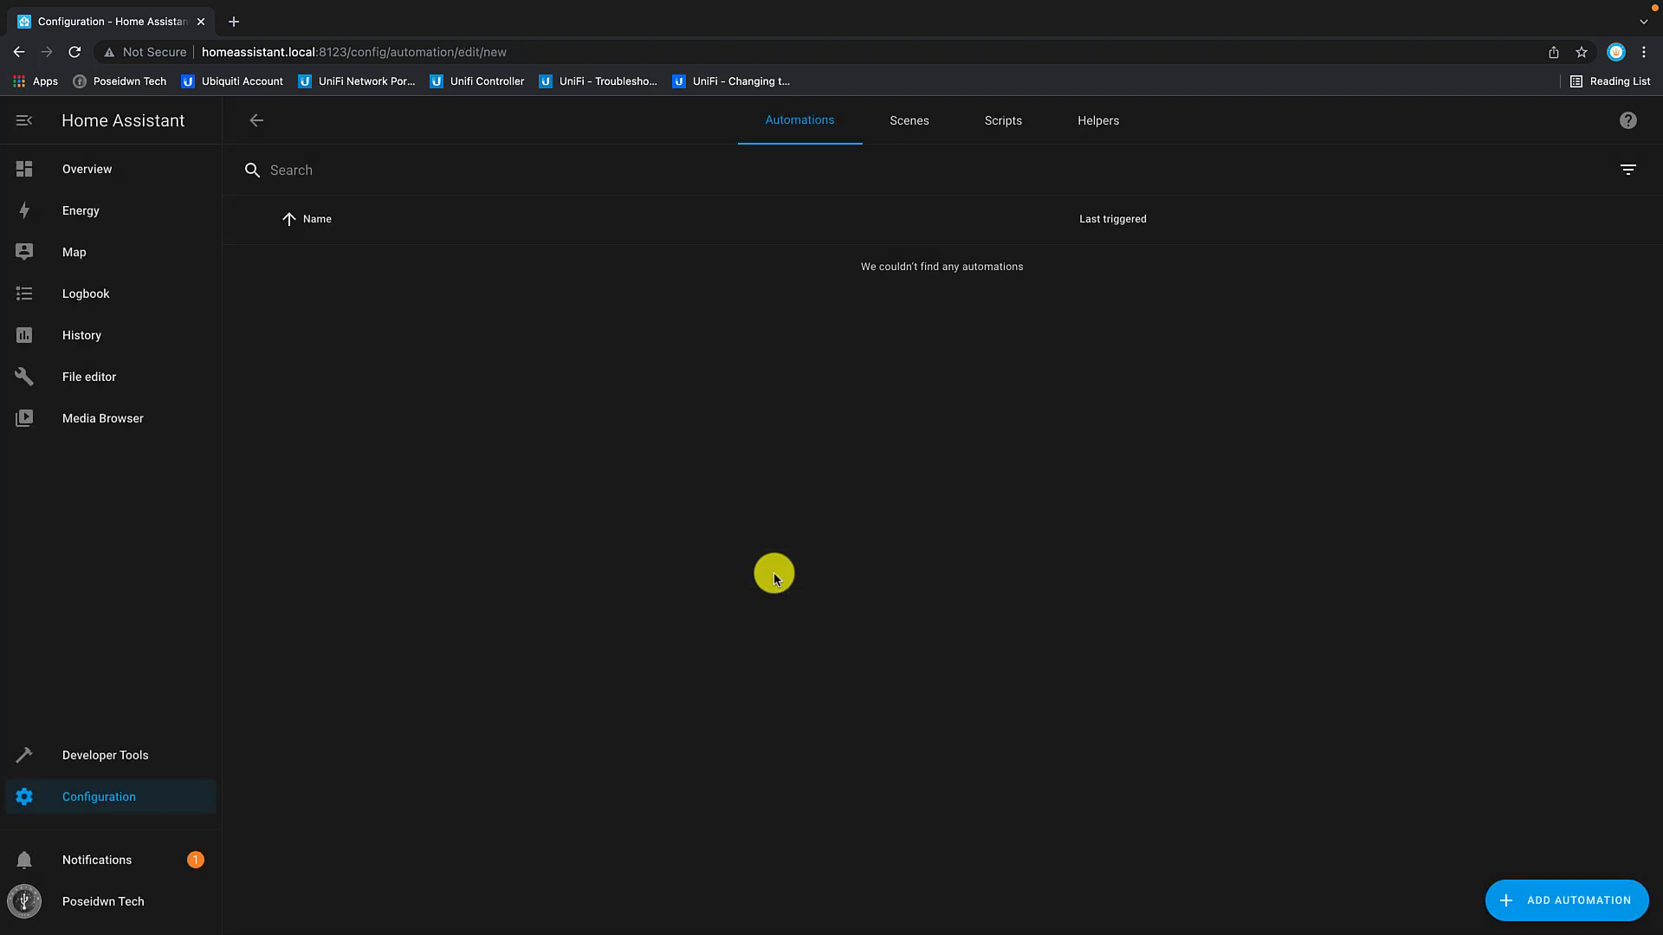
{"action": "triple_click", "coordinate": [631, 314]}
{"action": "type", "text": "Automation_KNX_To_Wemo"}
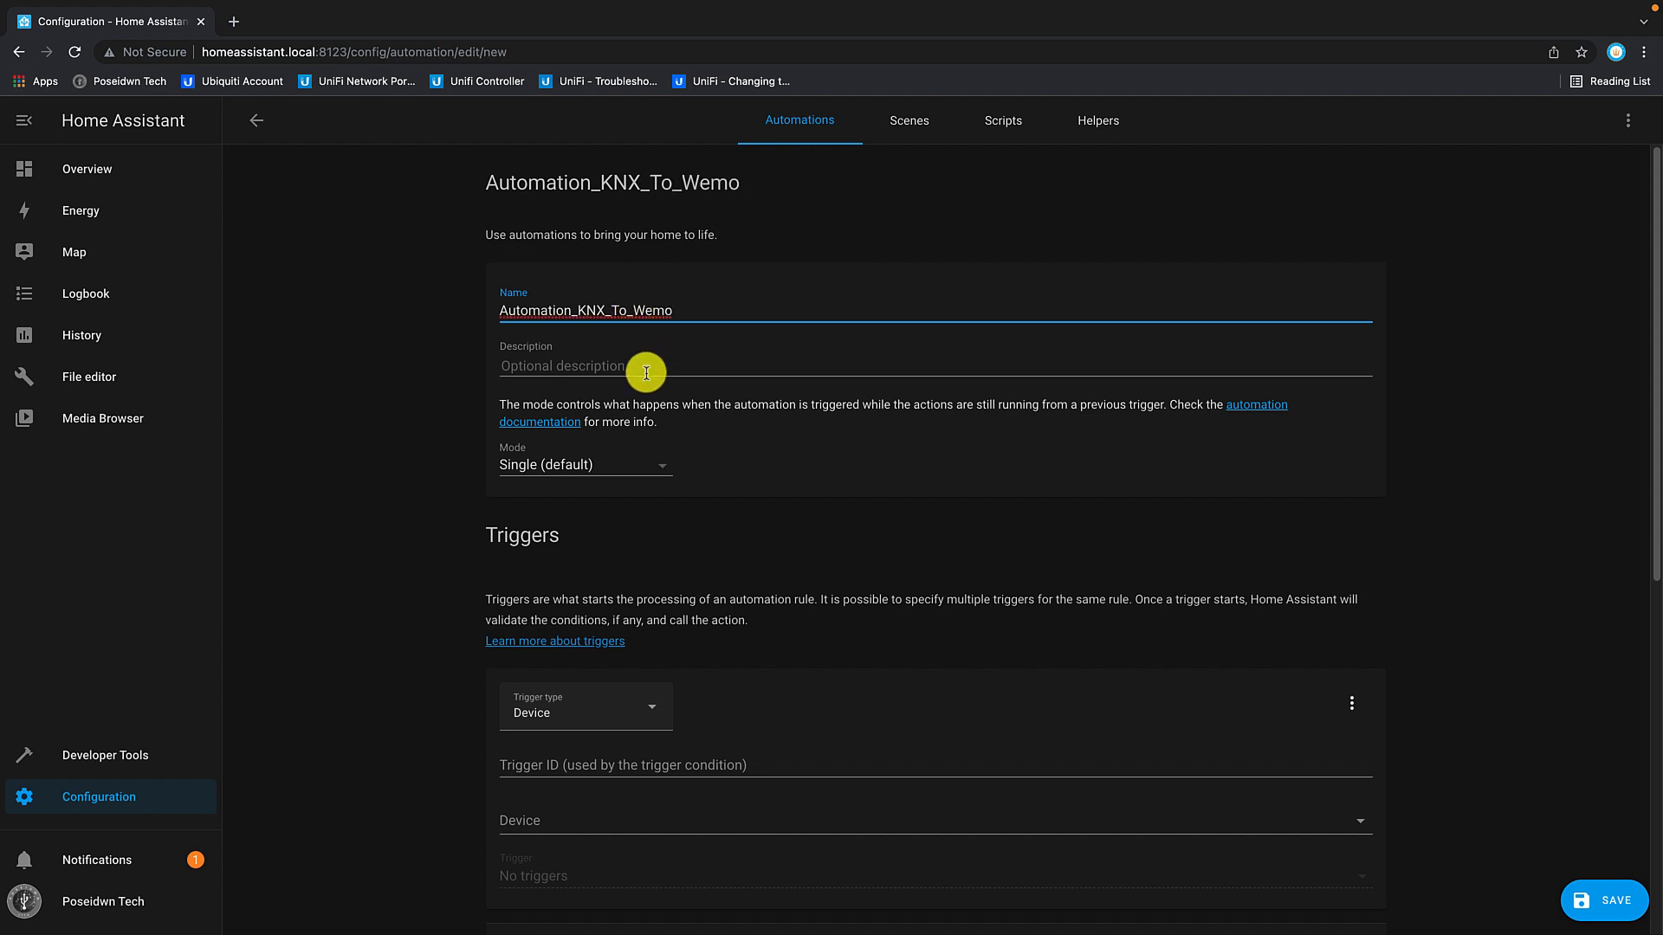
Step: Change the automation's trigger type to State and select light.knx_christmas_lights as its entity
{"action": "scroll", "coordinate": [755, 554], "scroll_direction": "down", "scroll_amount": 1}
{"action": "scroll", "coordinate": [755, 554], "scroll_direction": "down", "scroll_amount": 4}
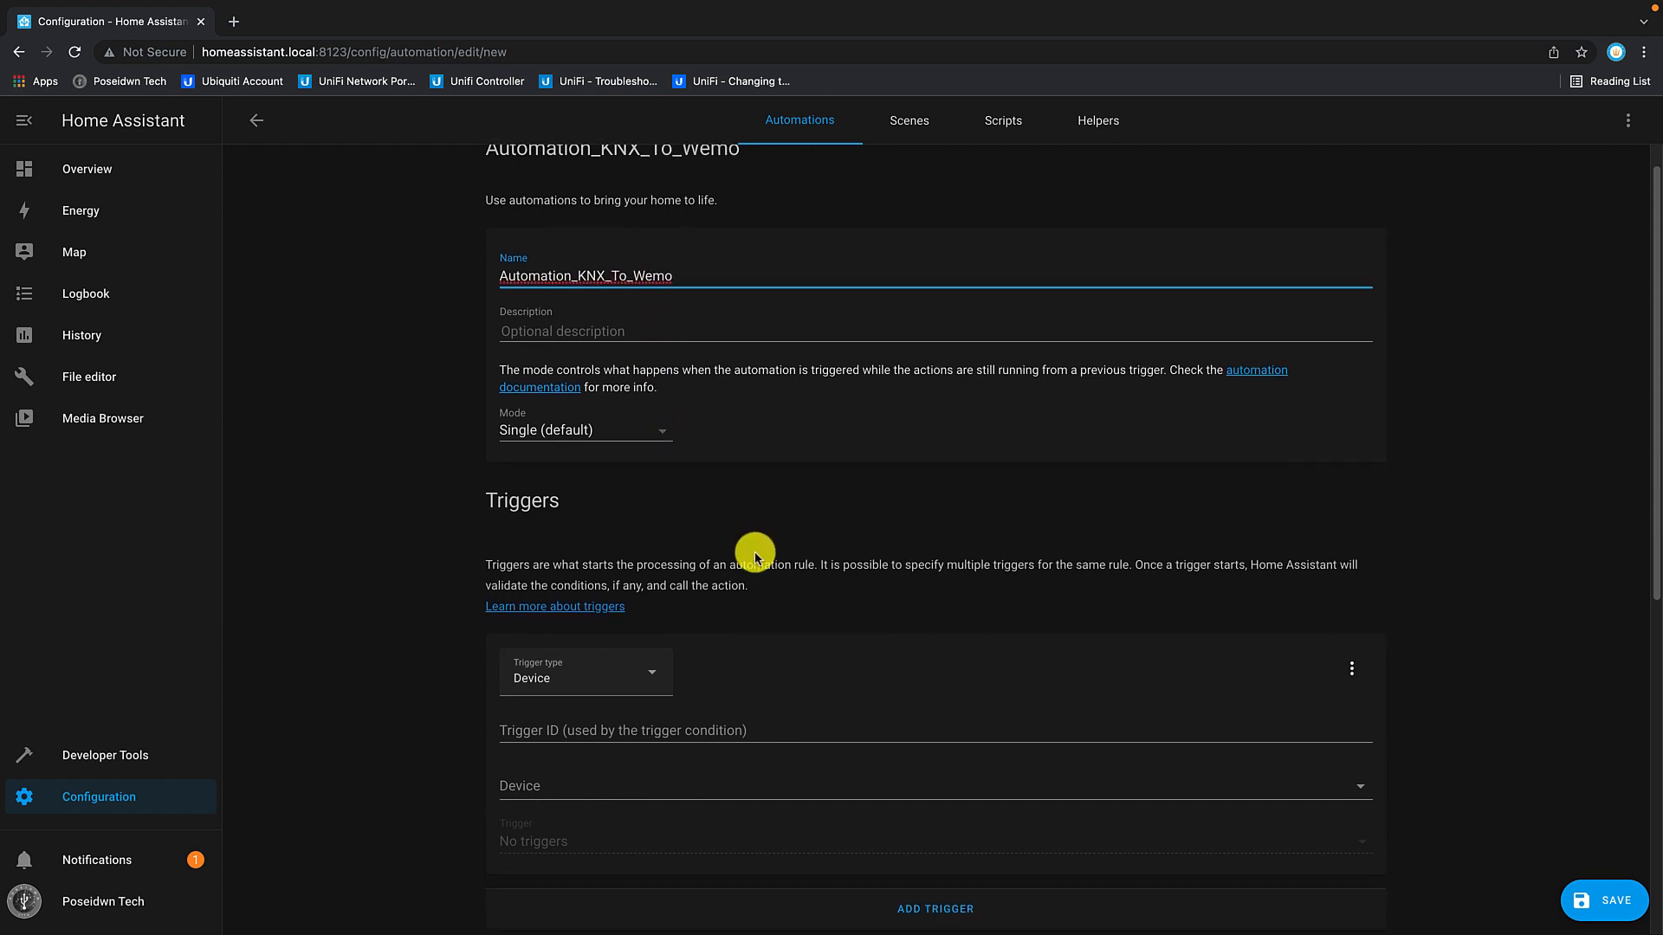
{"action": "scroll", "coordinate": [725, 532], "scroll_direction": "down", "scroll_amount": 1}
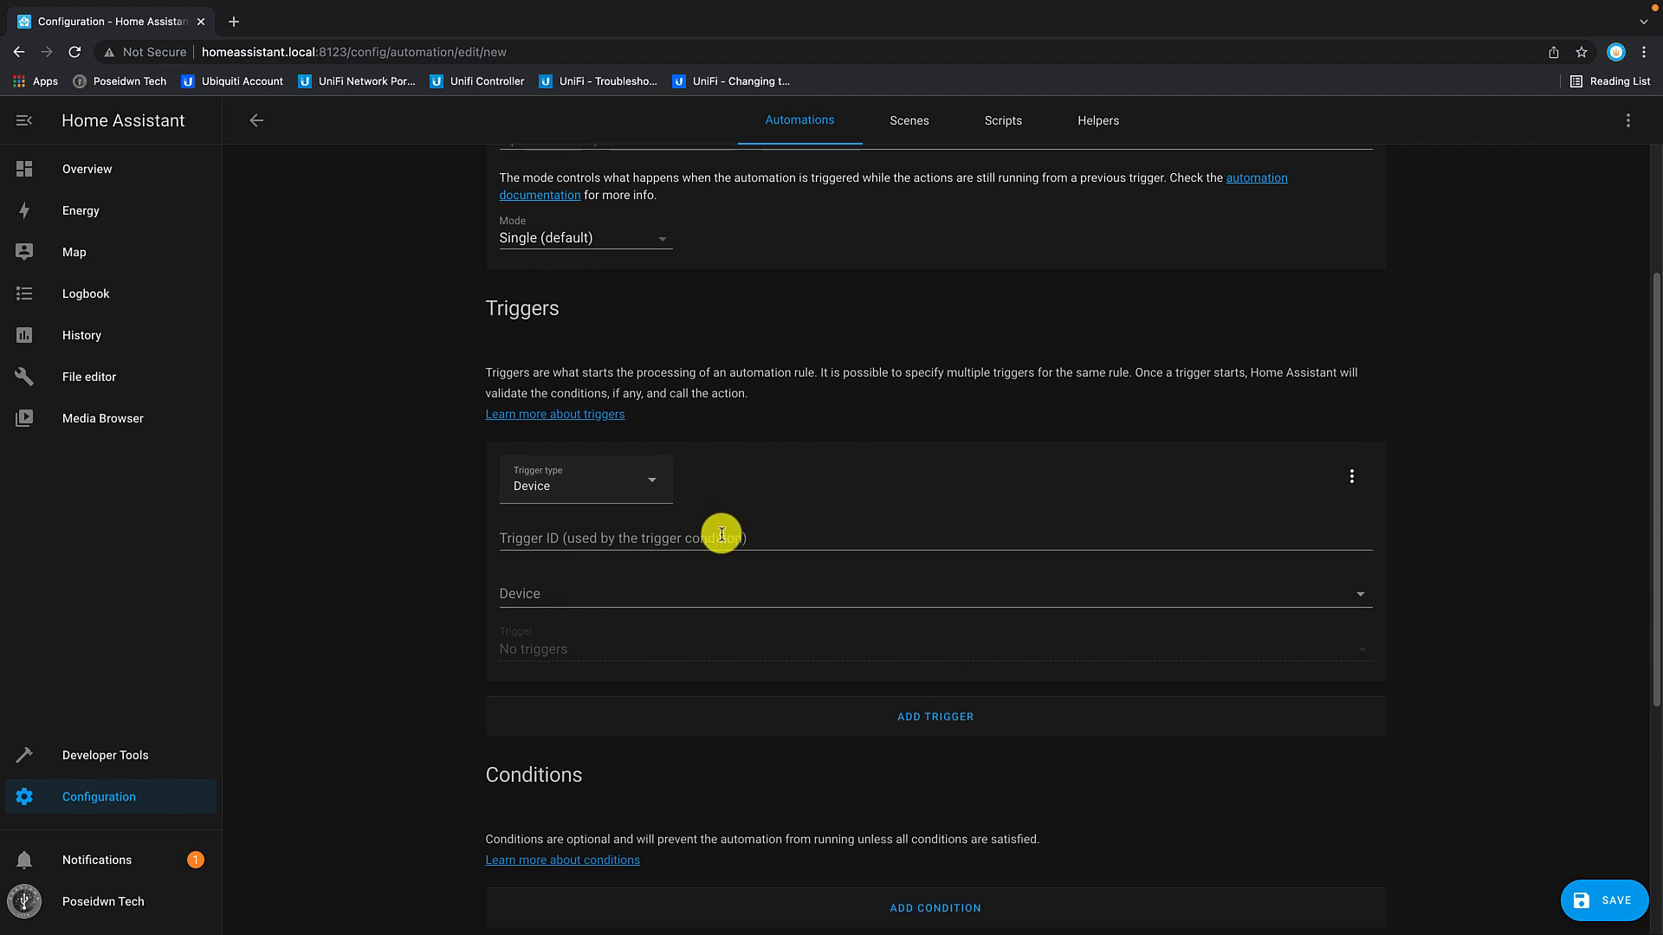
{"action": "left_click", "coordinate": [649, 490]}
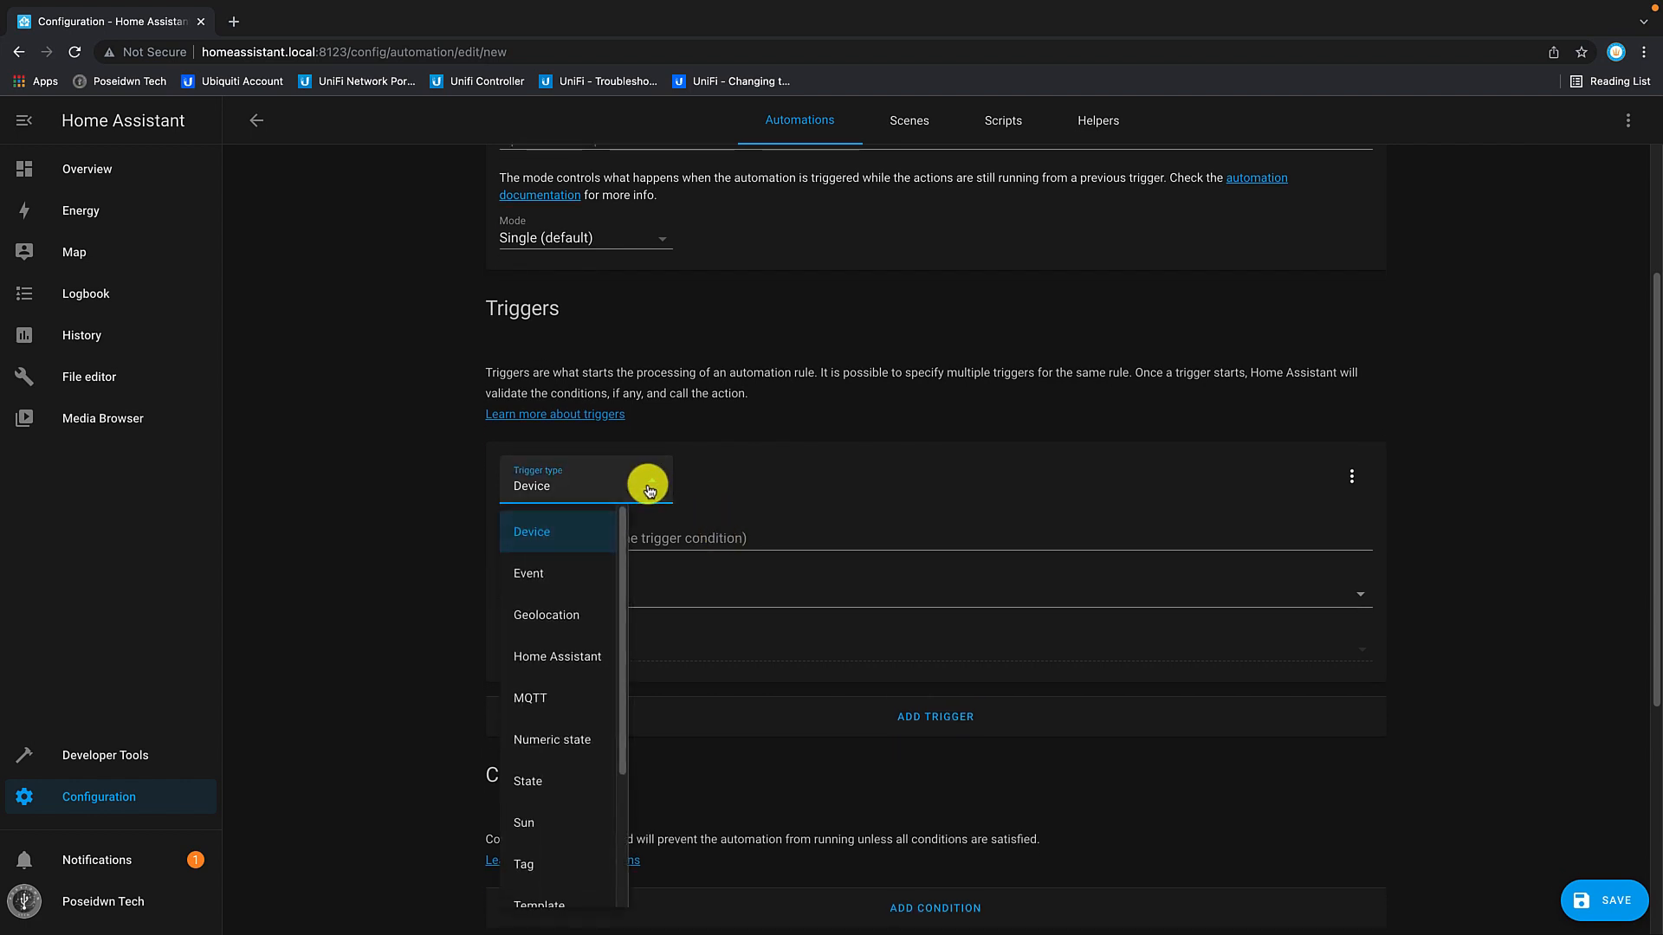
{"action": "left_click", "coordinate": [542, 774]}
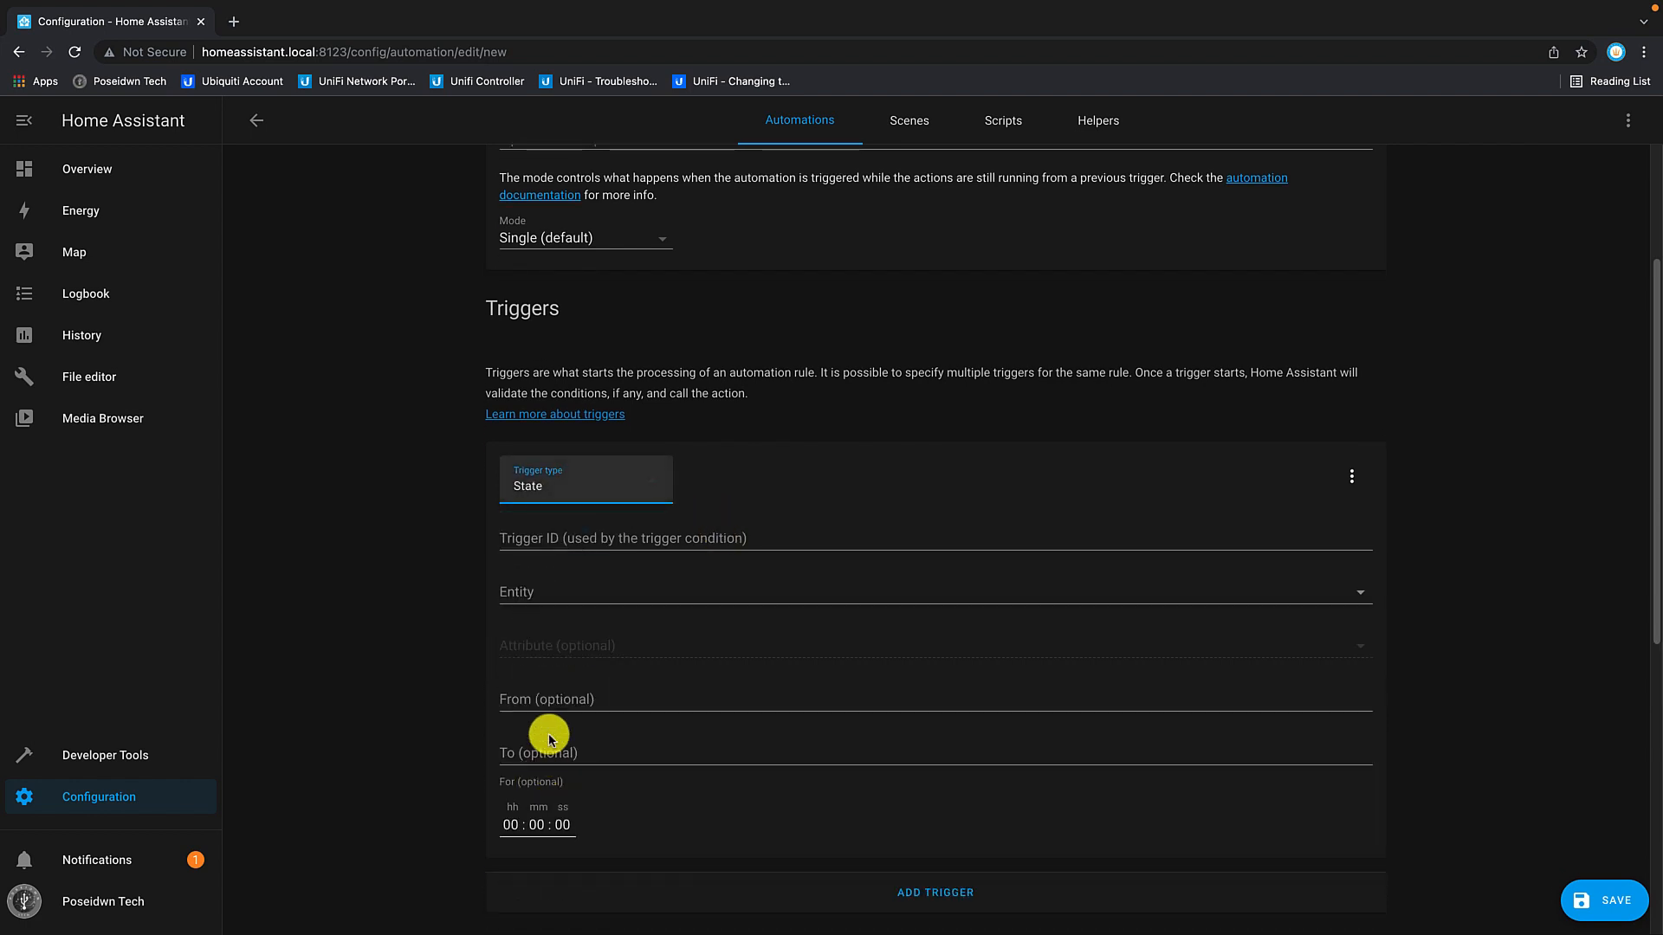
{"action": "scroll", "coordinate": [615, 564], "scroll_direction": "down", "scroll_amount": 2}
{"action": "left_click", "coordinate": [677, 515]}
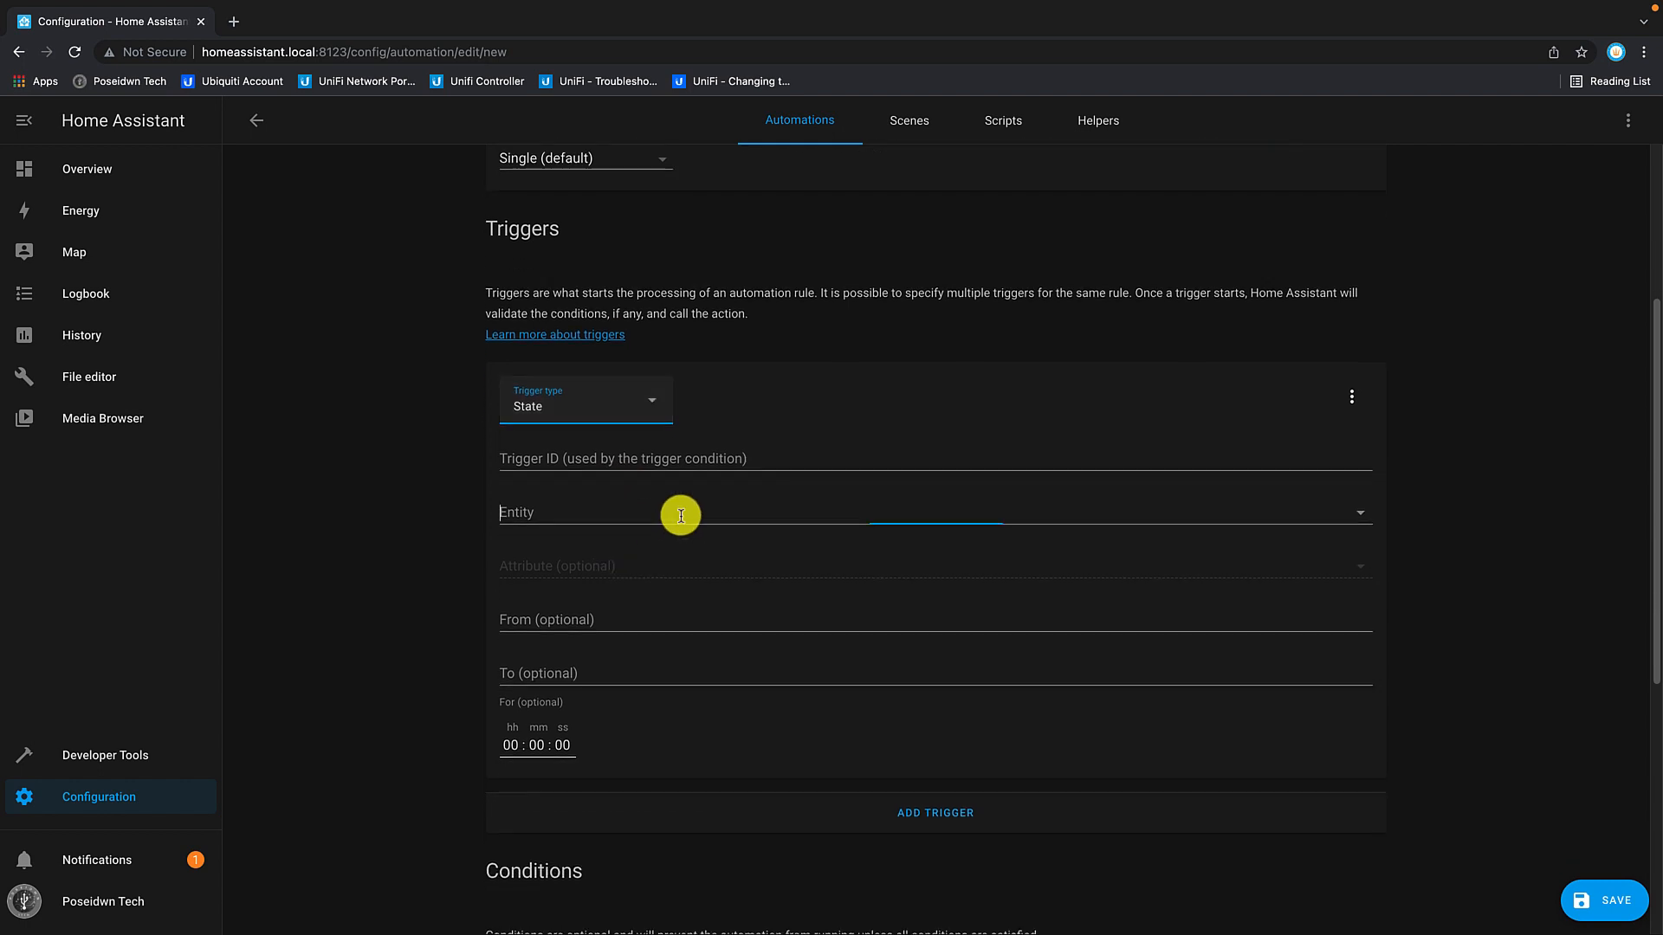
{"action": "scroll", "coordinate": [649, 719], "scroll_direction": "down", "scroll_amount": 5}
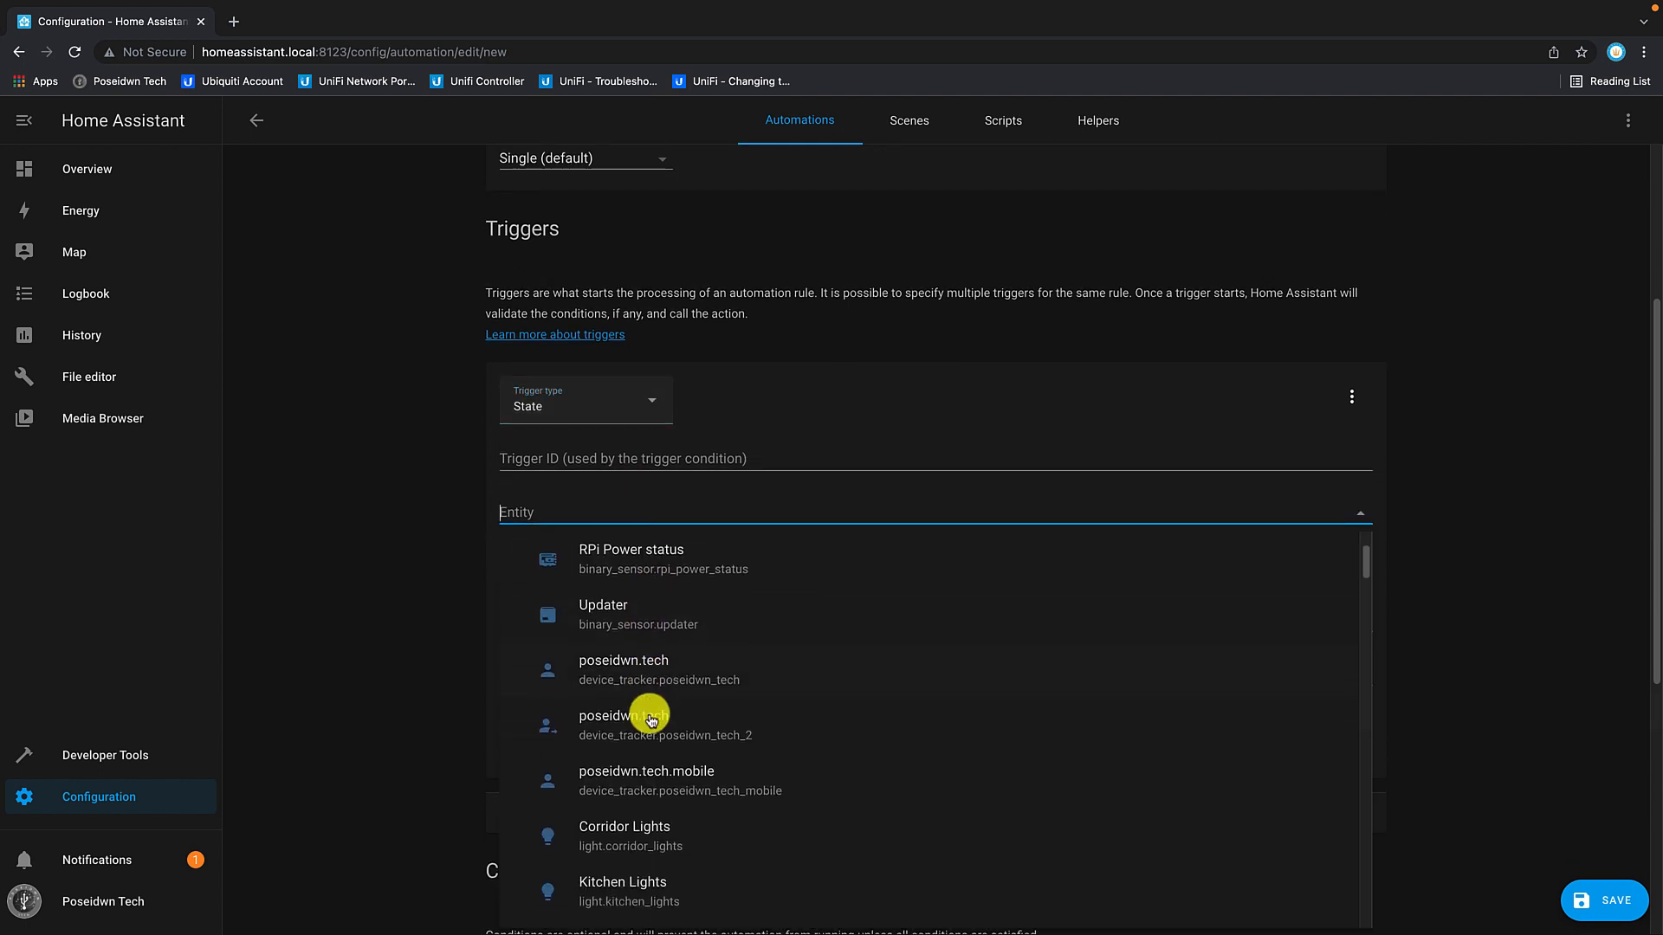
{"action": "left_click", "coordinate": [636, 690]}
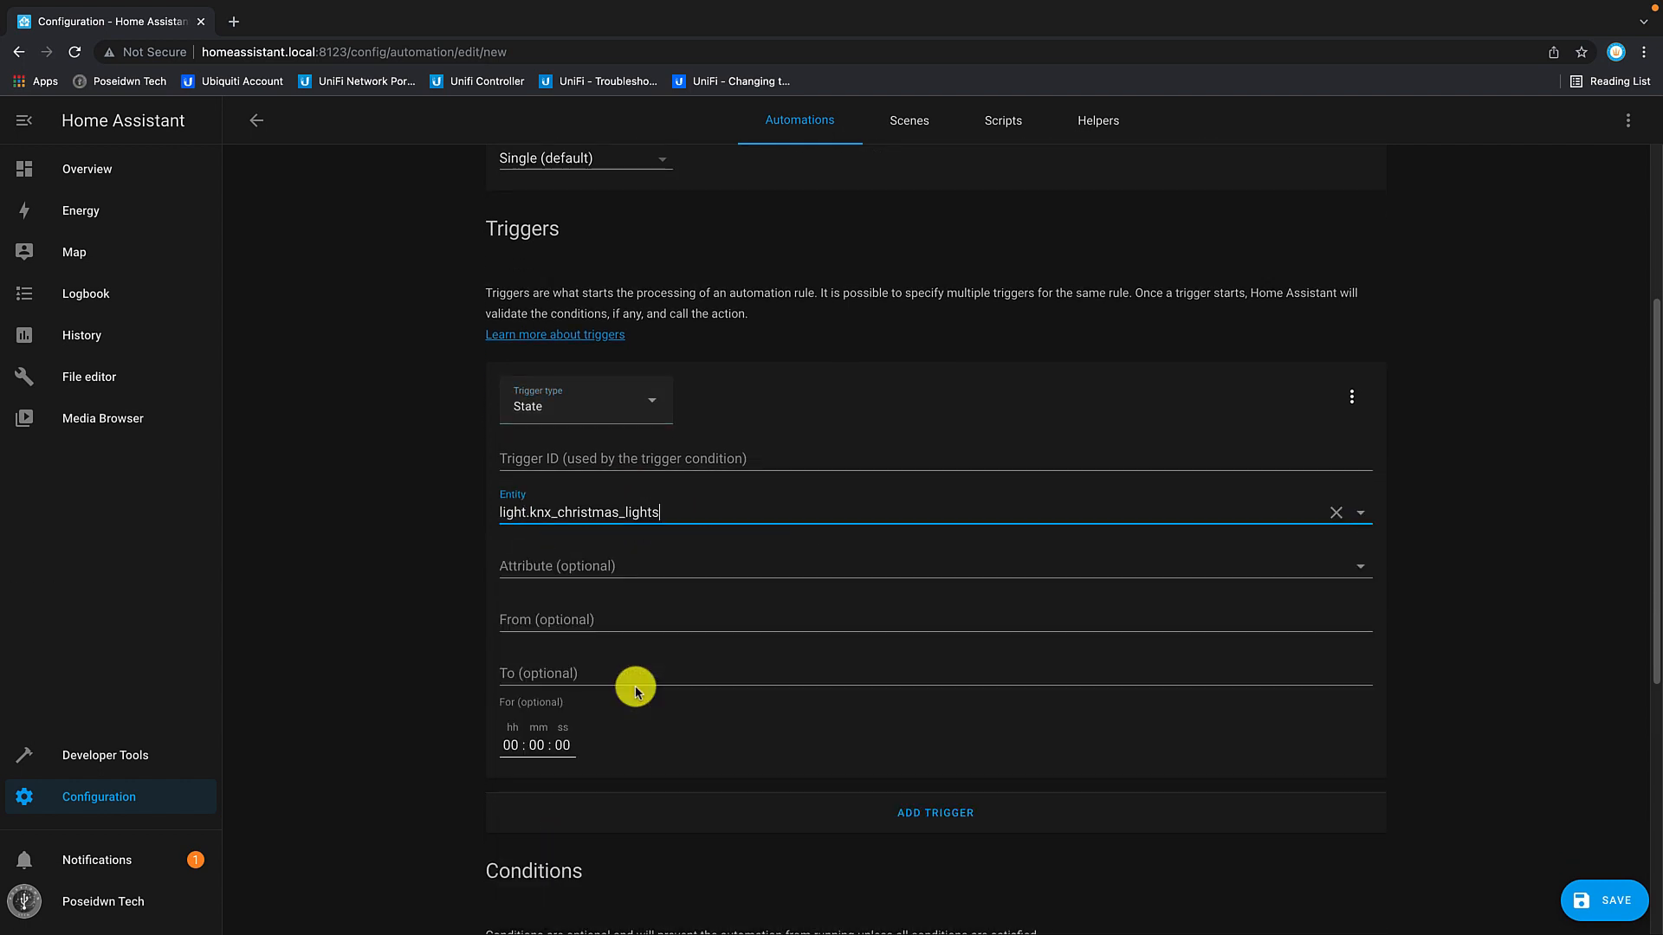
Step: Change the automation's action type to Choose
{"action": "scroll", "coordinate": [636, 689], "scroll_direction": "down", "scroll_amount": 1}
{"action": "scroll", "coordinate": [635, 689], "scroll_direction": "down", "scroll_amount": 5}
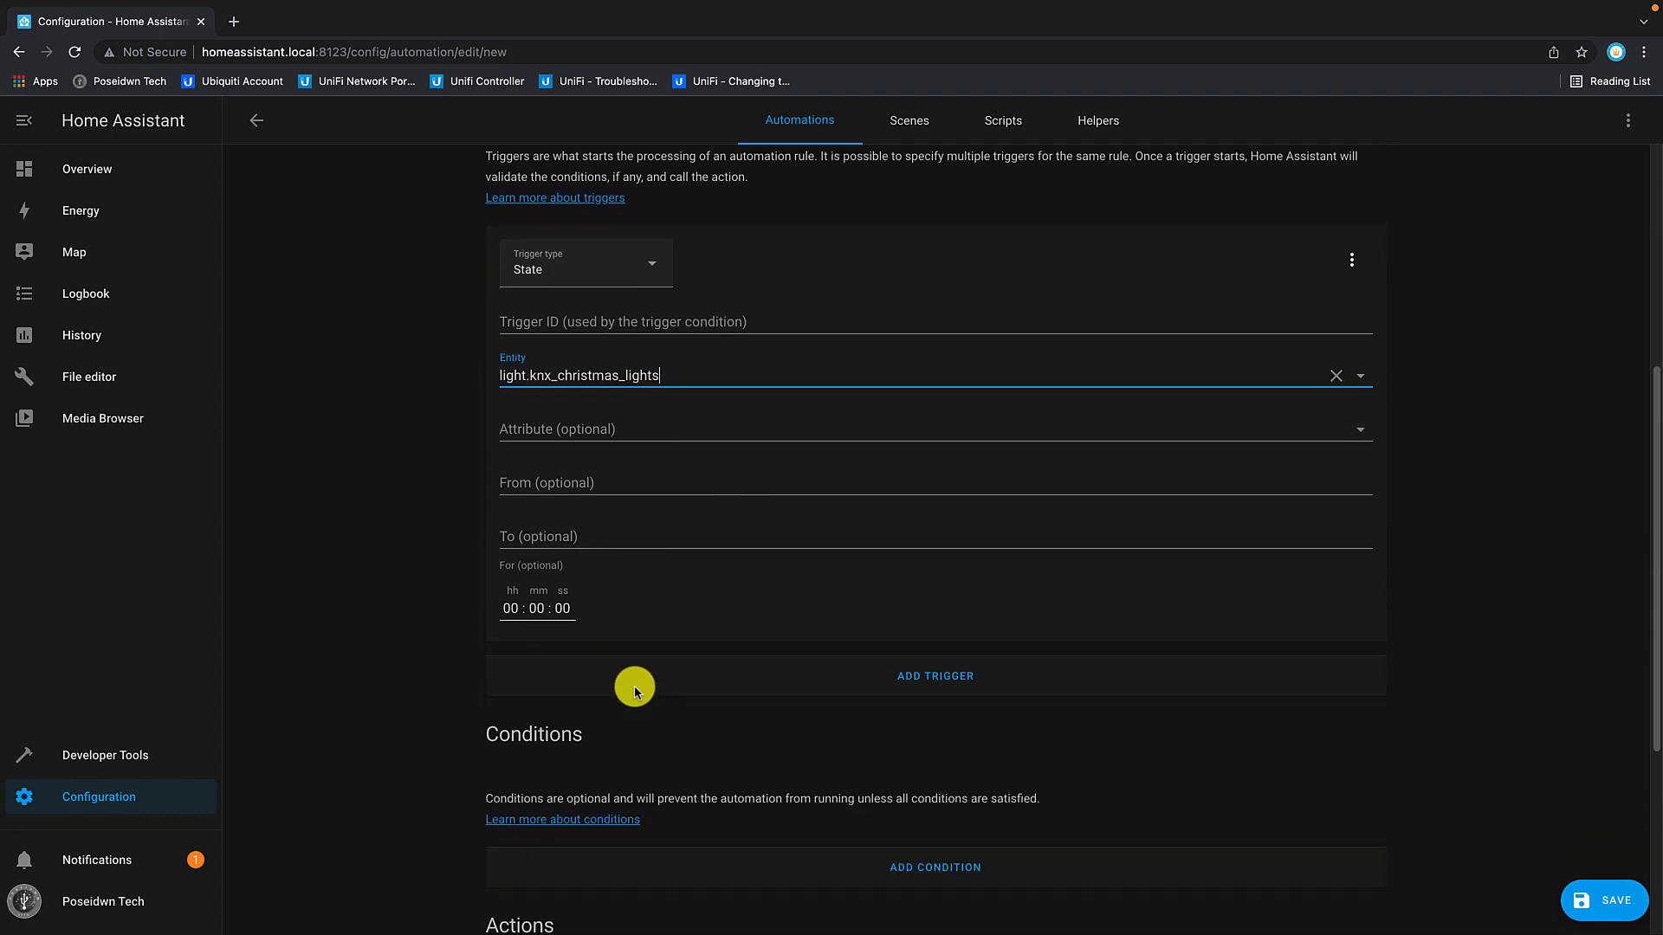
{"action": "scroll", "coordinate": [634, 690], "scroll_direction": "down", "scroll_amount": 1}
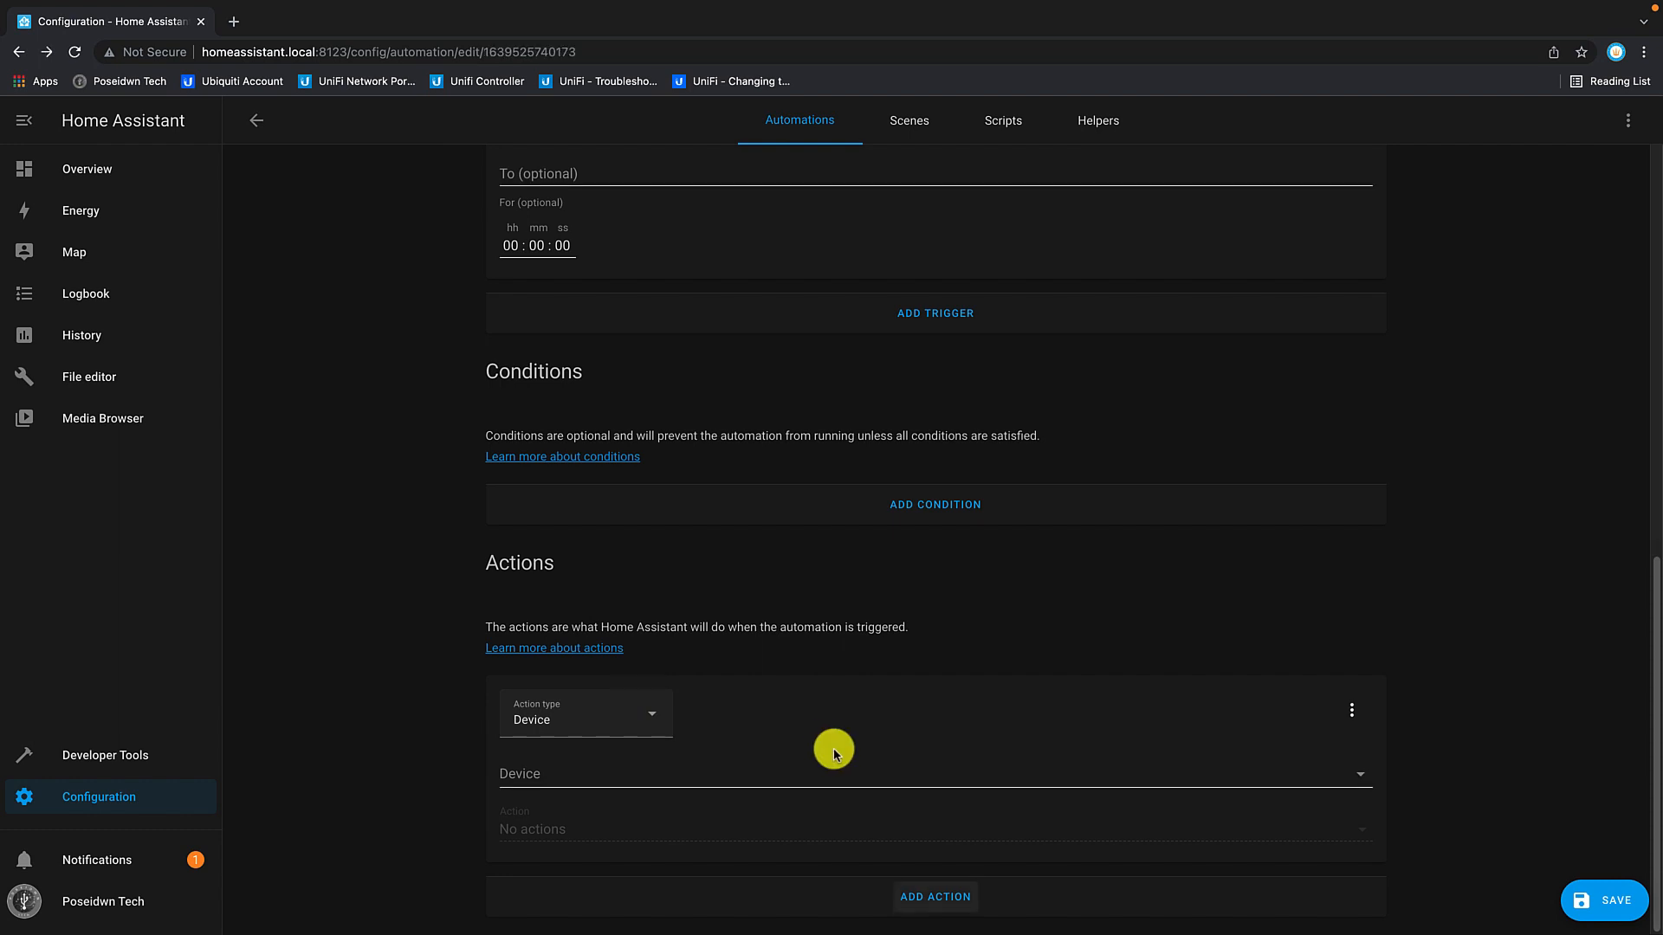
{"action": "left_click", "coordinate": [651, 713]}
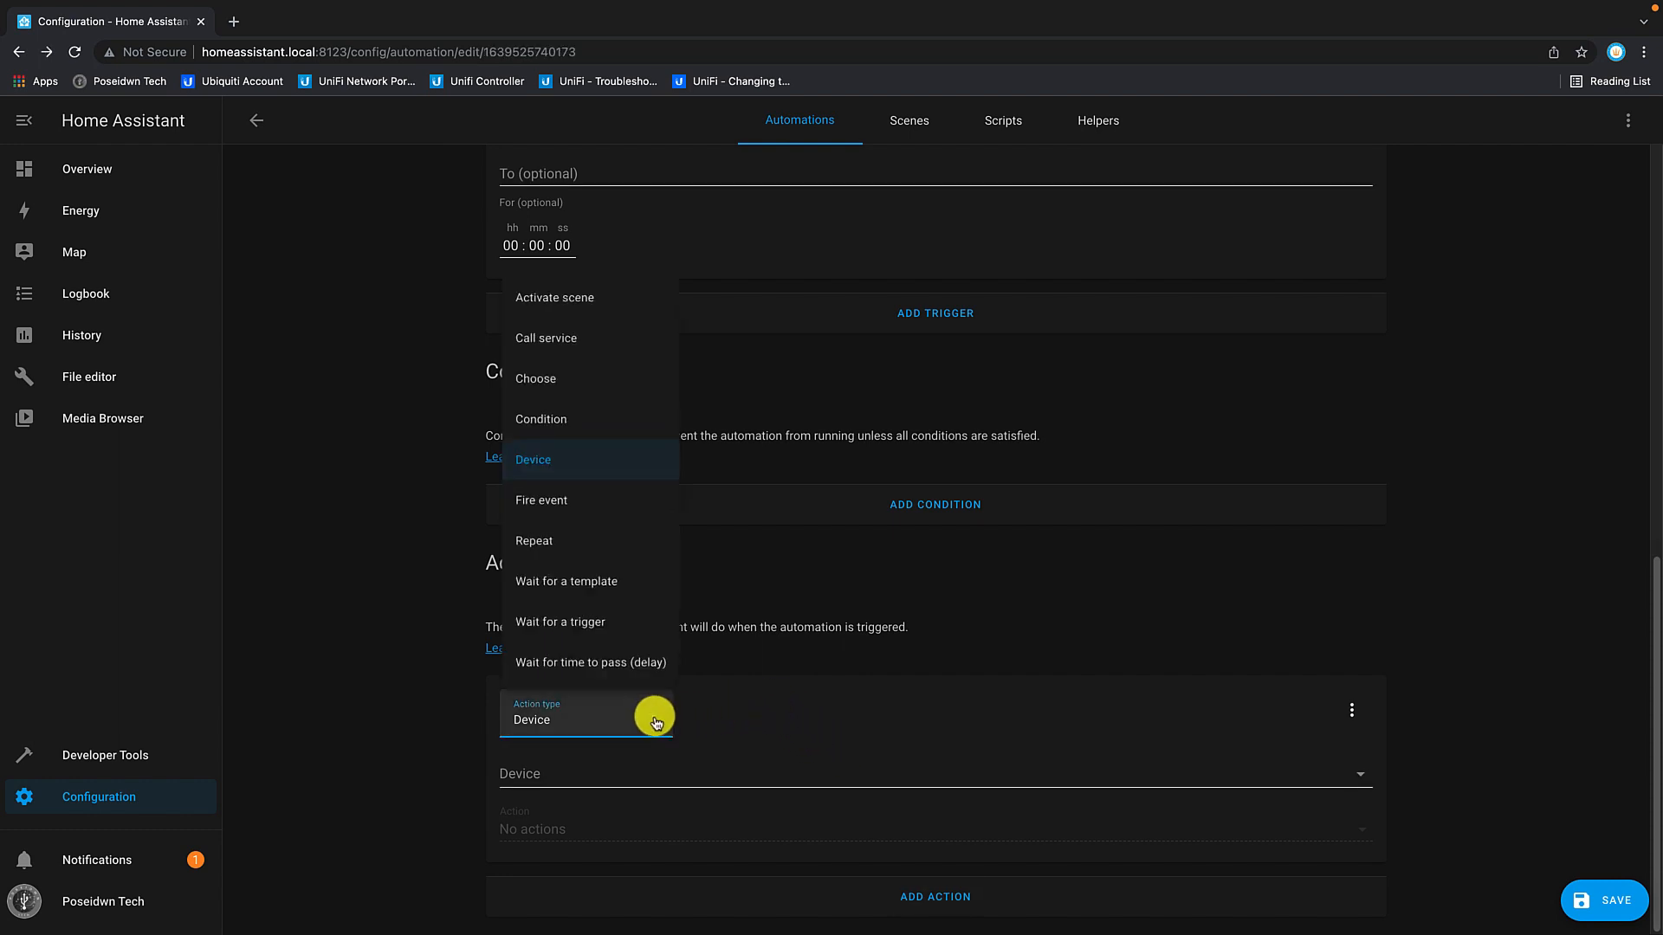
{"action": "left_click", "coordinate": [538, 372]}
{"action": "scroll", "coordinate": [762, 749], "scroll_direction": "down", "scroll_amount": 1}
{"action": "scroll", "coordinate": [762, 748], "scroll_direction": "down", "scroll_amount": 2}
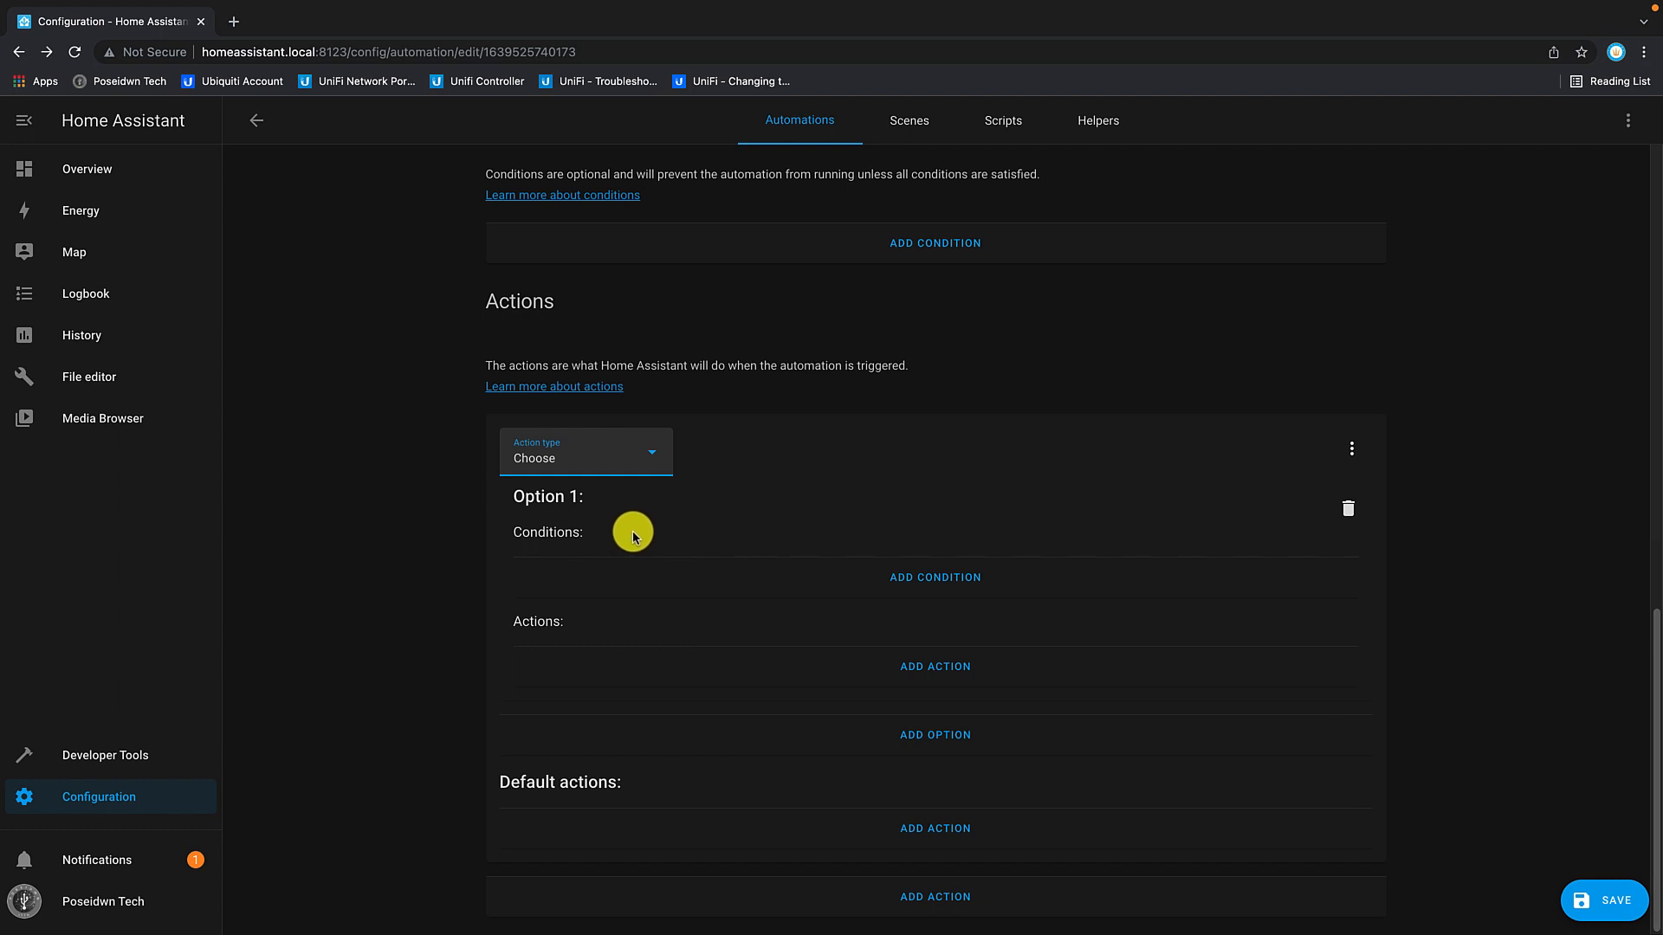
Step: Add a State condition to Option 1 for light.knx_christmas_lights with the state off
{"action": "left_click", "coordinate": [923, 578]}
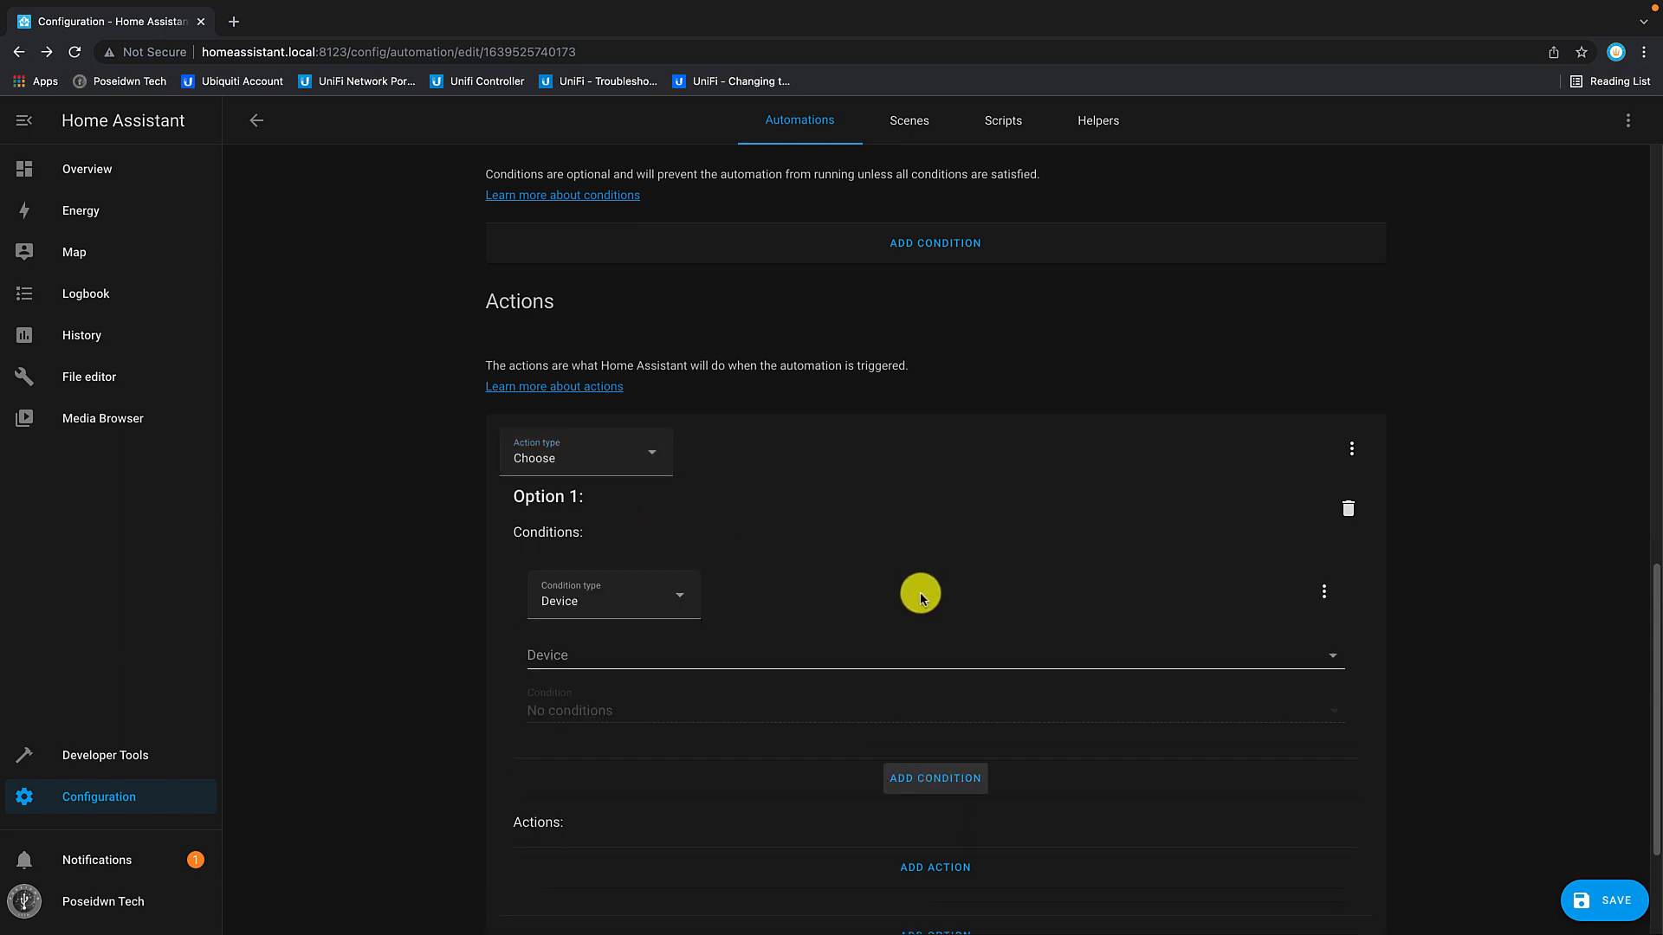
{"action": "left_click", "coordinate": [692, 597]}
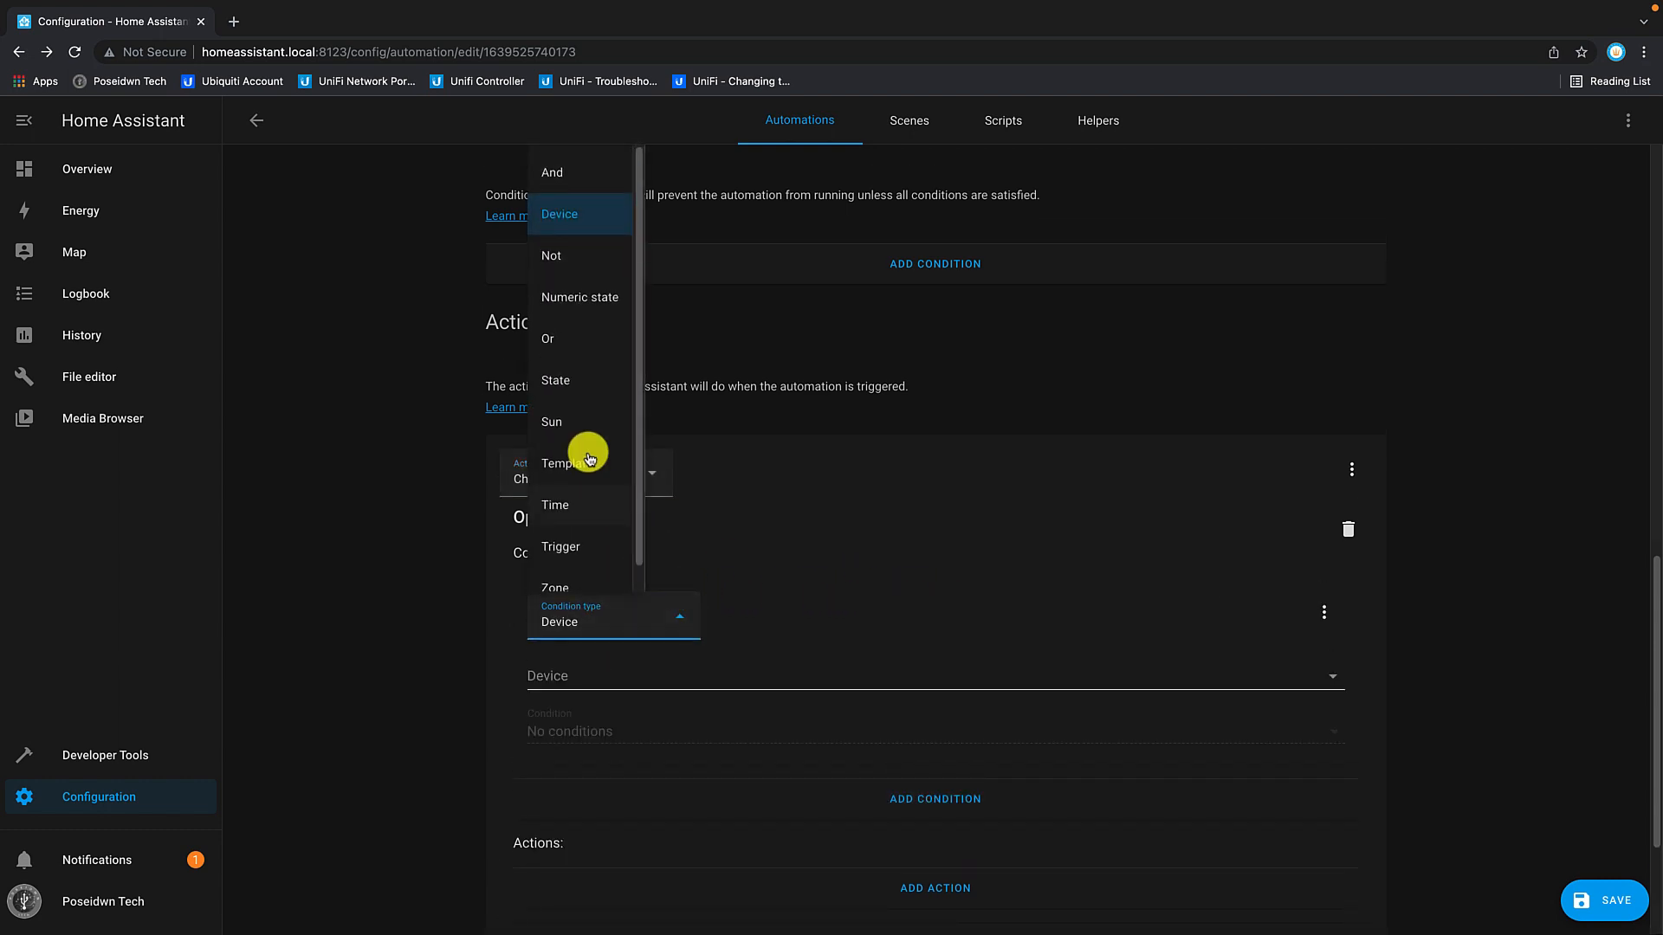
{"action": "left_click", "coordinate": [557, 383]}
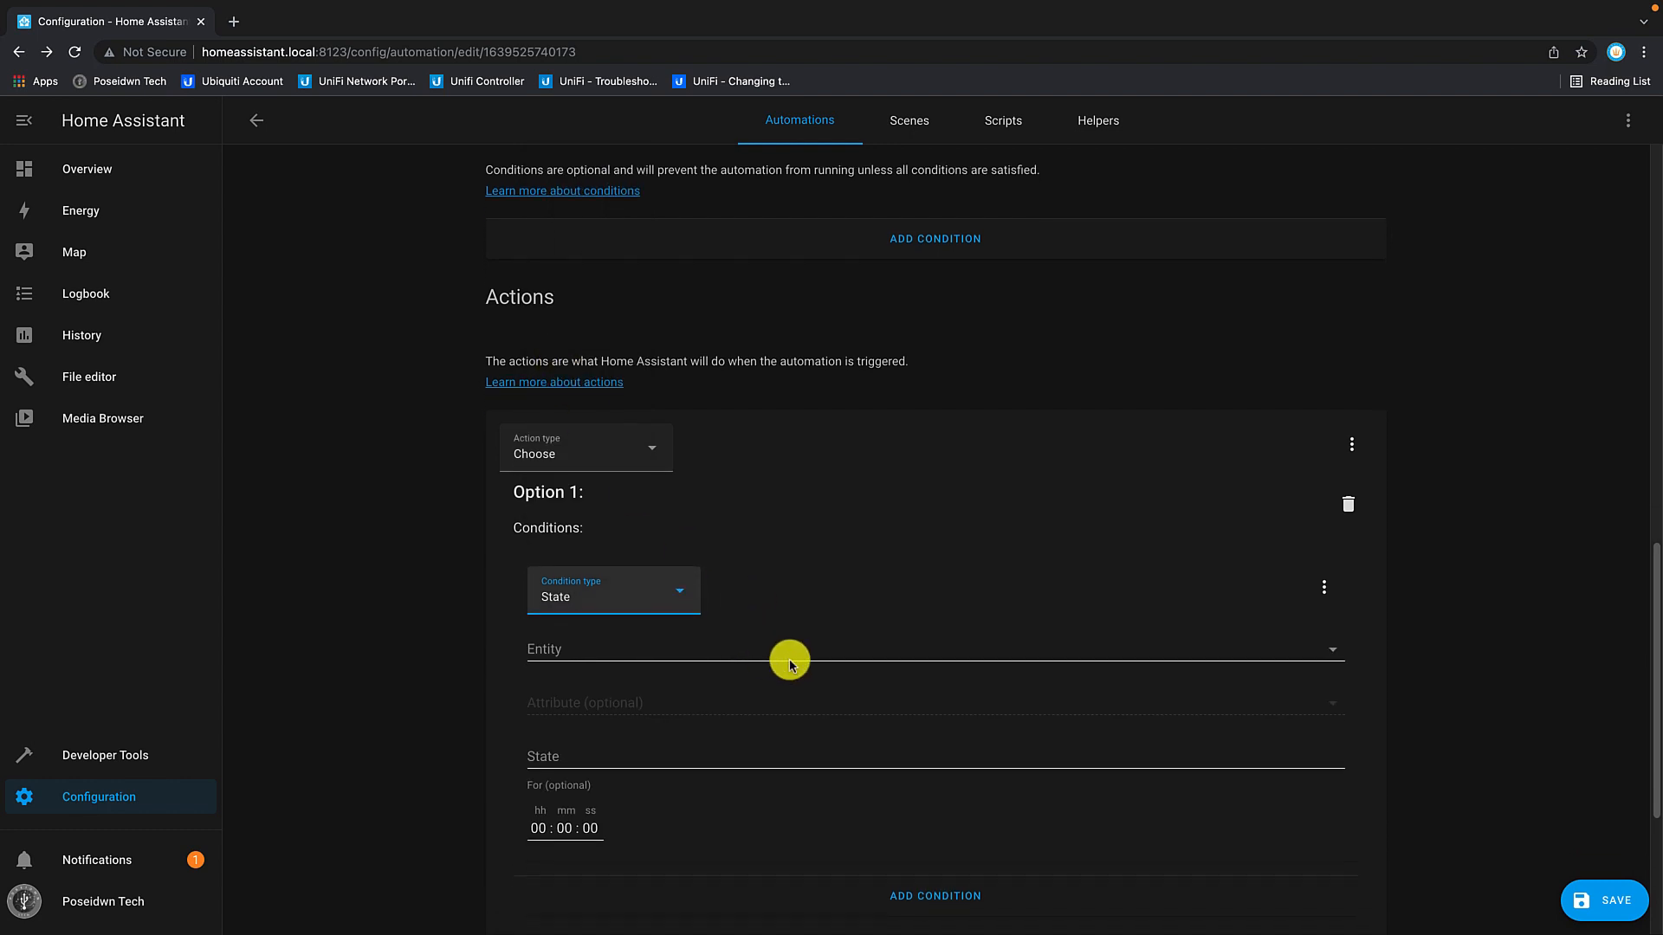
{"action": "left_click", "coordinate": [790, 660]}
{"action": "scroll", "coordinate": [804, 769], "scroll_direction": "down", "scroll_amount": 3}
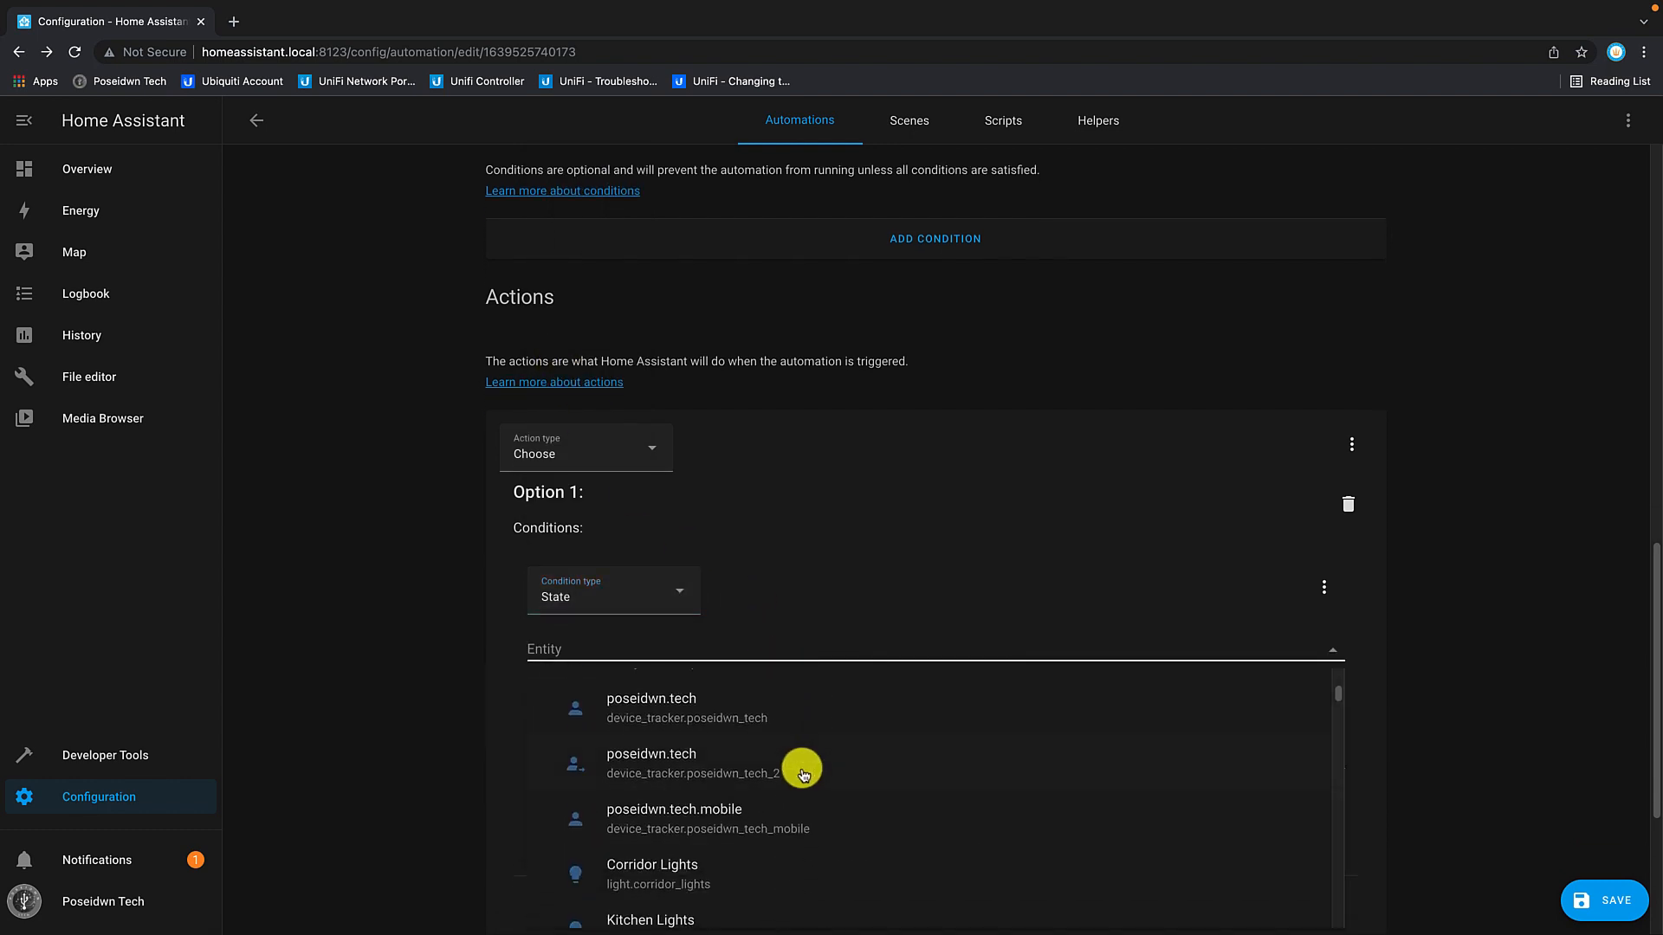
{"action": "scroll", "coordinate": [789, 775], "scroll_direction": "down", "scroll_amount": 5}
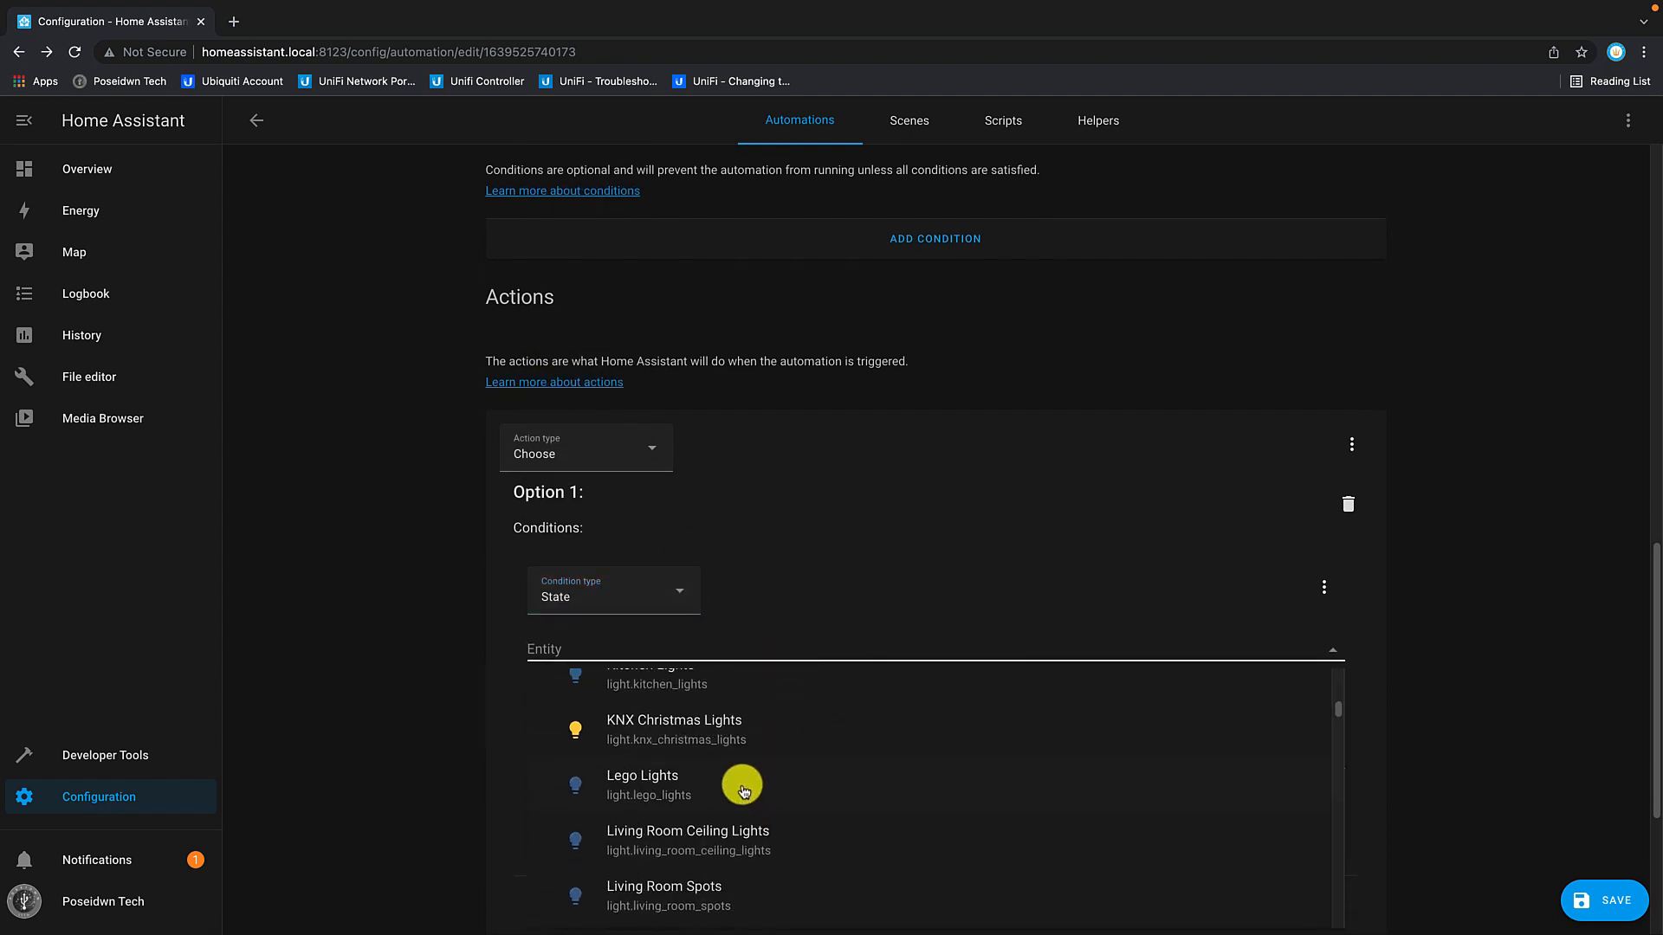
{"action": "left_click", "coordinate": [693, 733]}
{"action": "left_click", "coordinate": [637, 756]}
{"action": "type", "text": "off"}
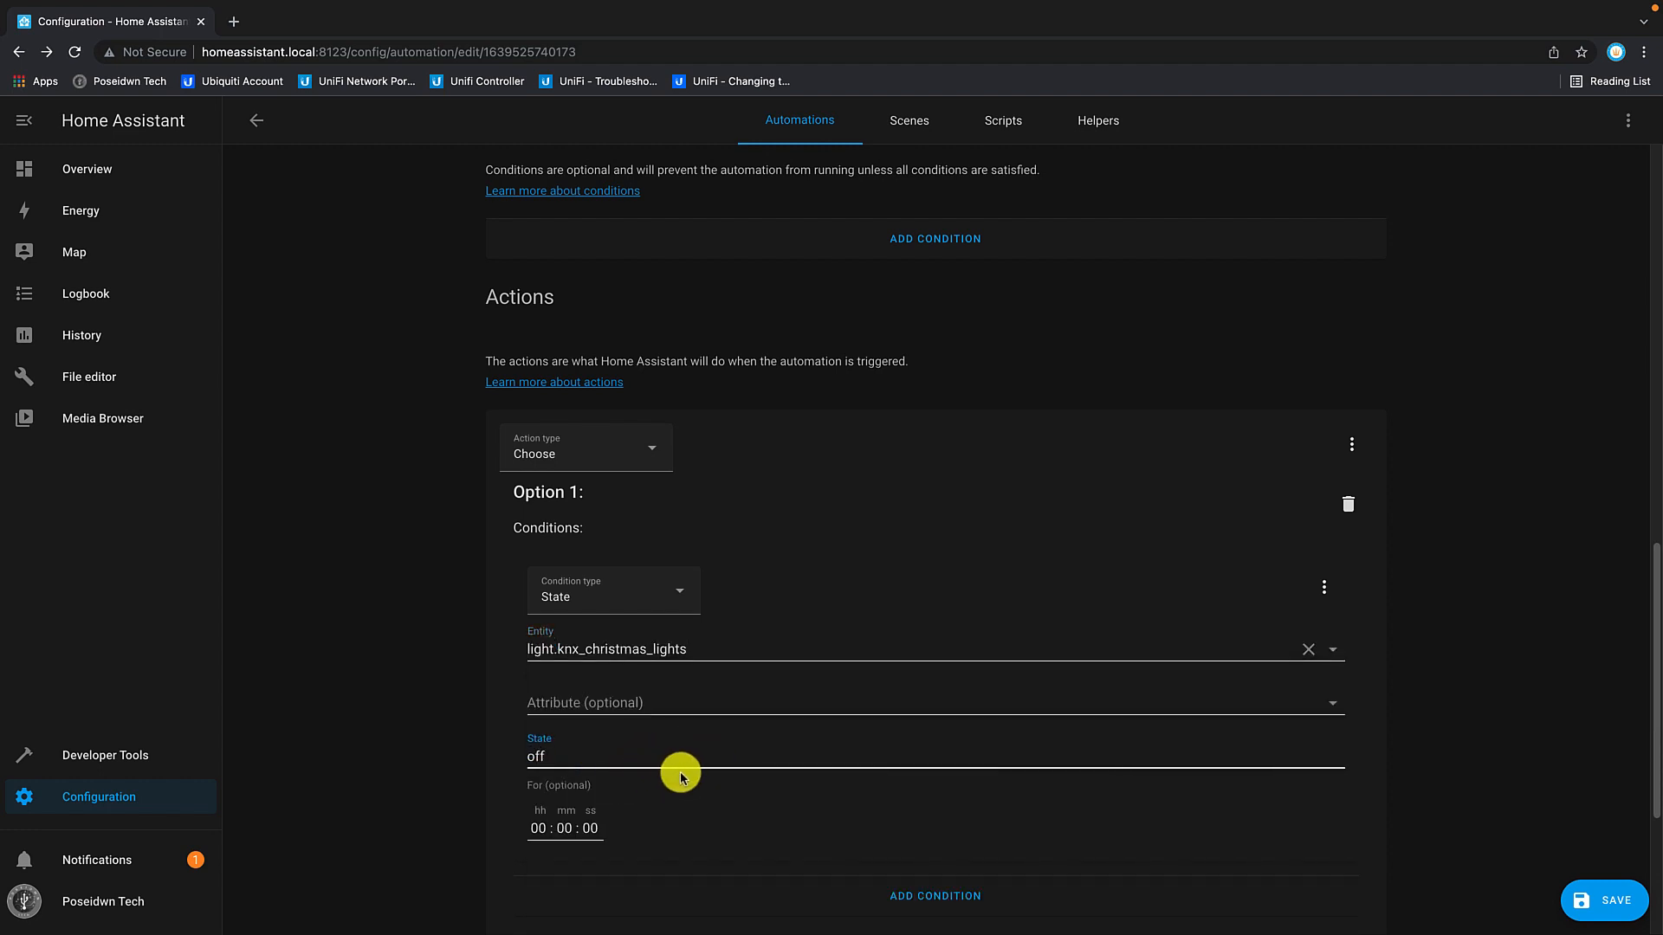
Step: Add a Device action to Option 1 that turns off Christmas Tree
{"action": "scroll", "coordinate": [680, 766], "scroll_direction": "down", "scroll_amount": 3}
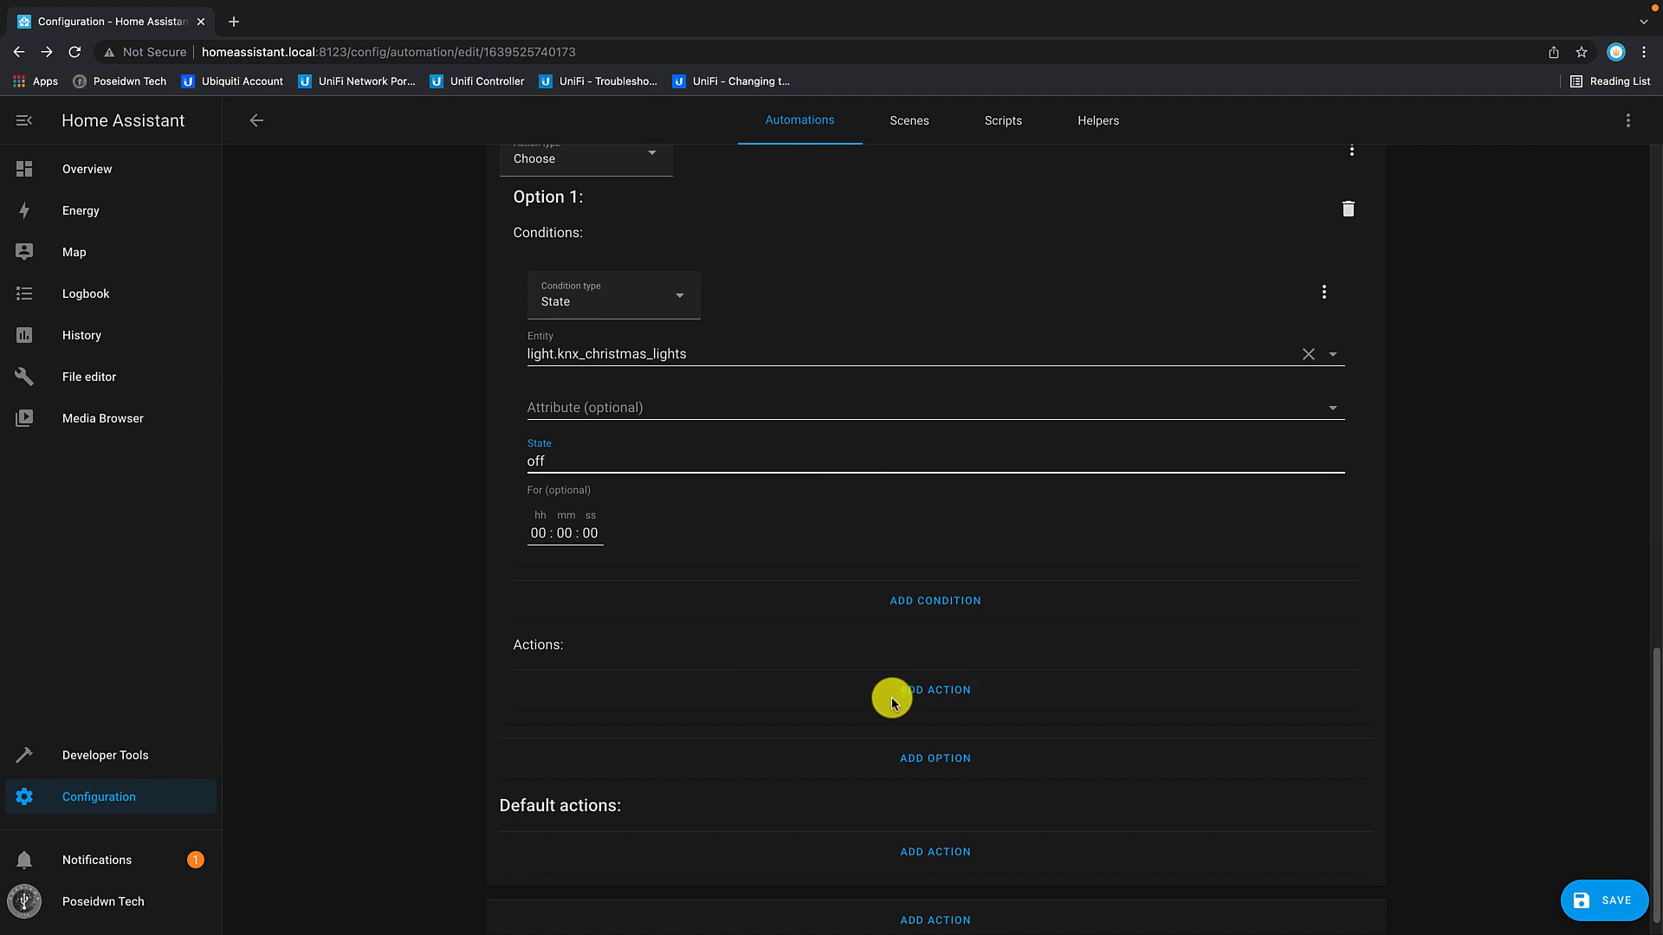
{"action": "left_click", "coordinate": [901, 691]}
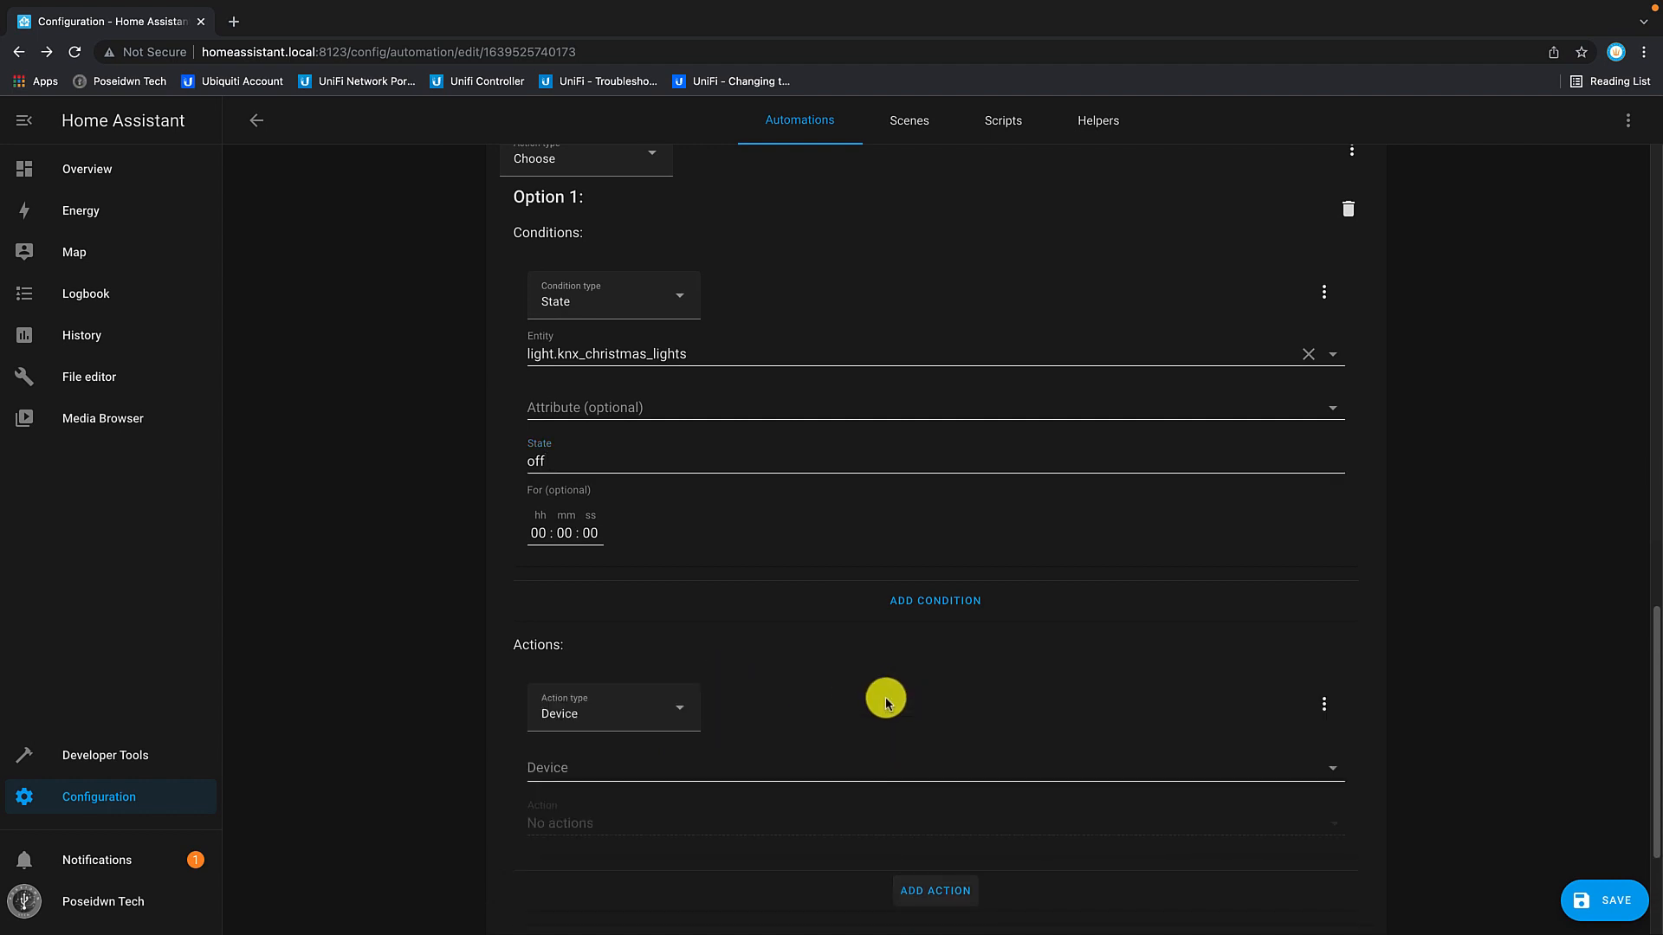
{"action": "left_click", "coordinate": [719, 769]}
{"action": "left_click", "coordinate": [641, 386]}
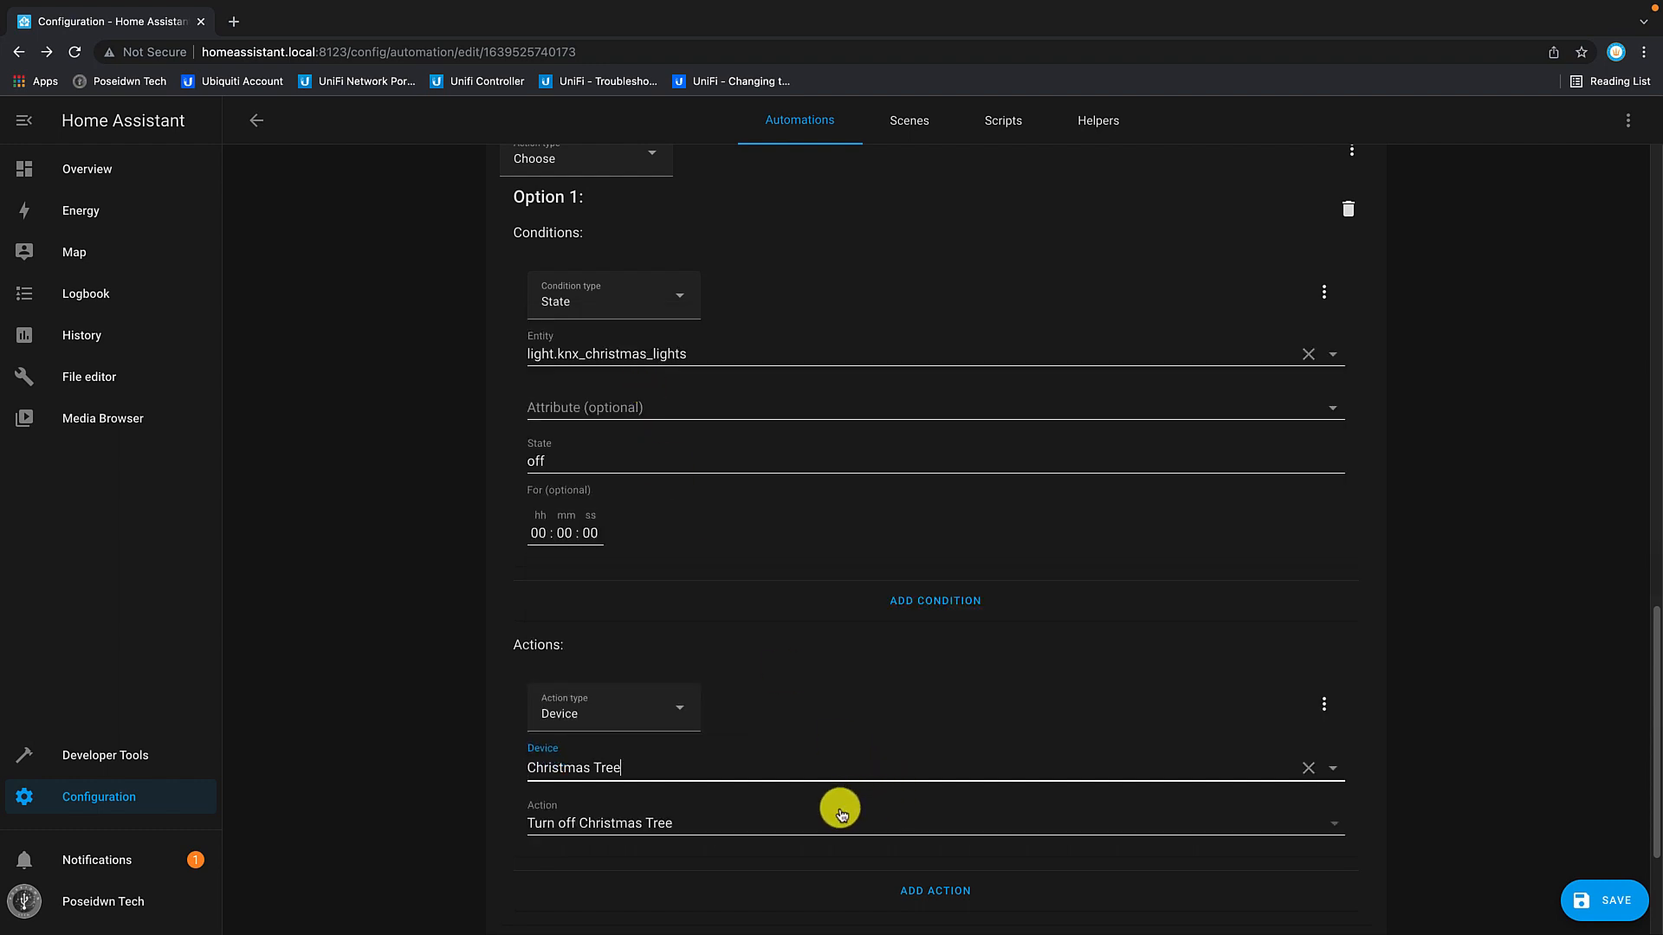
Step: Add a second option with a State condition for light.knx_christmas_lights and the state on
{"action": "scroll", "coordinate": [885, 833], "scroll_direction": "down", "scroll_amount": 3}
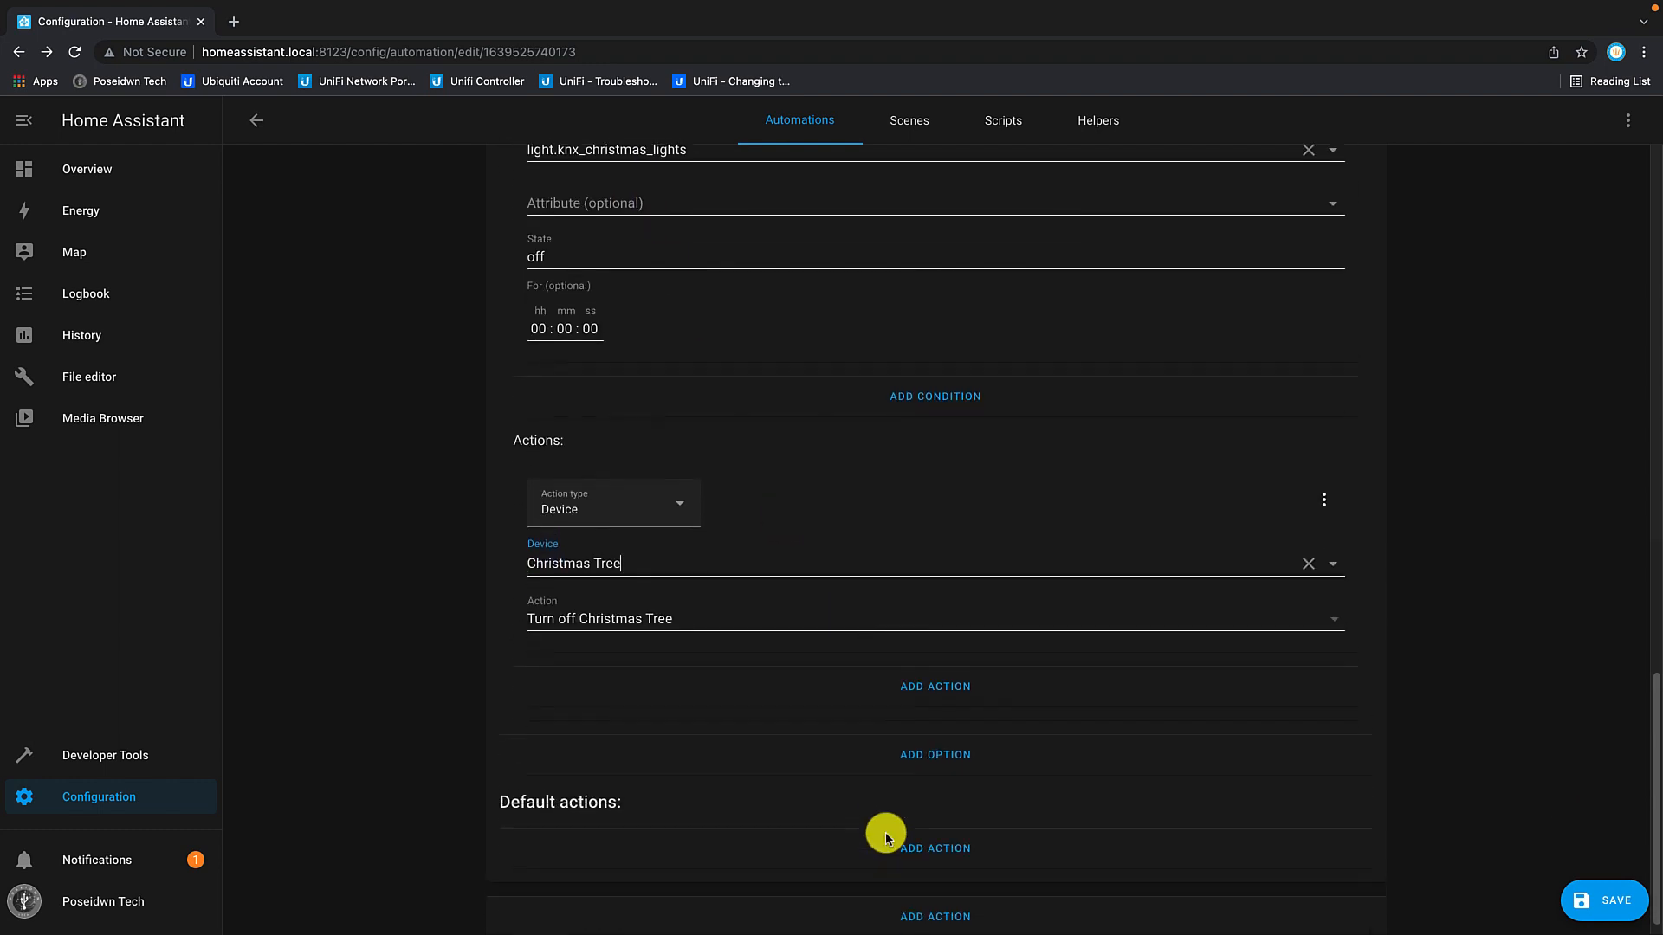
{"action": "left_click", "coordinate": [922, 738]}
{"action": "scroll", "coordinate": [768, 757], "scroll_direction": "down", "scroll_amount": 3}
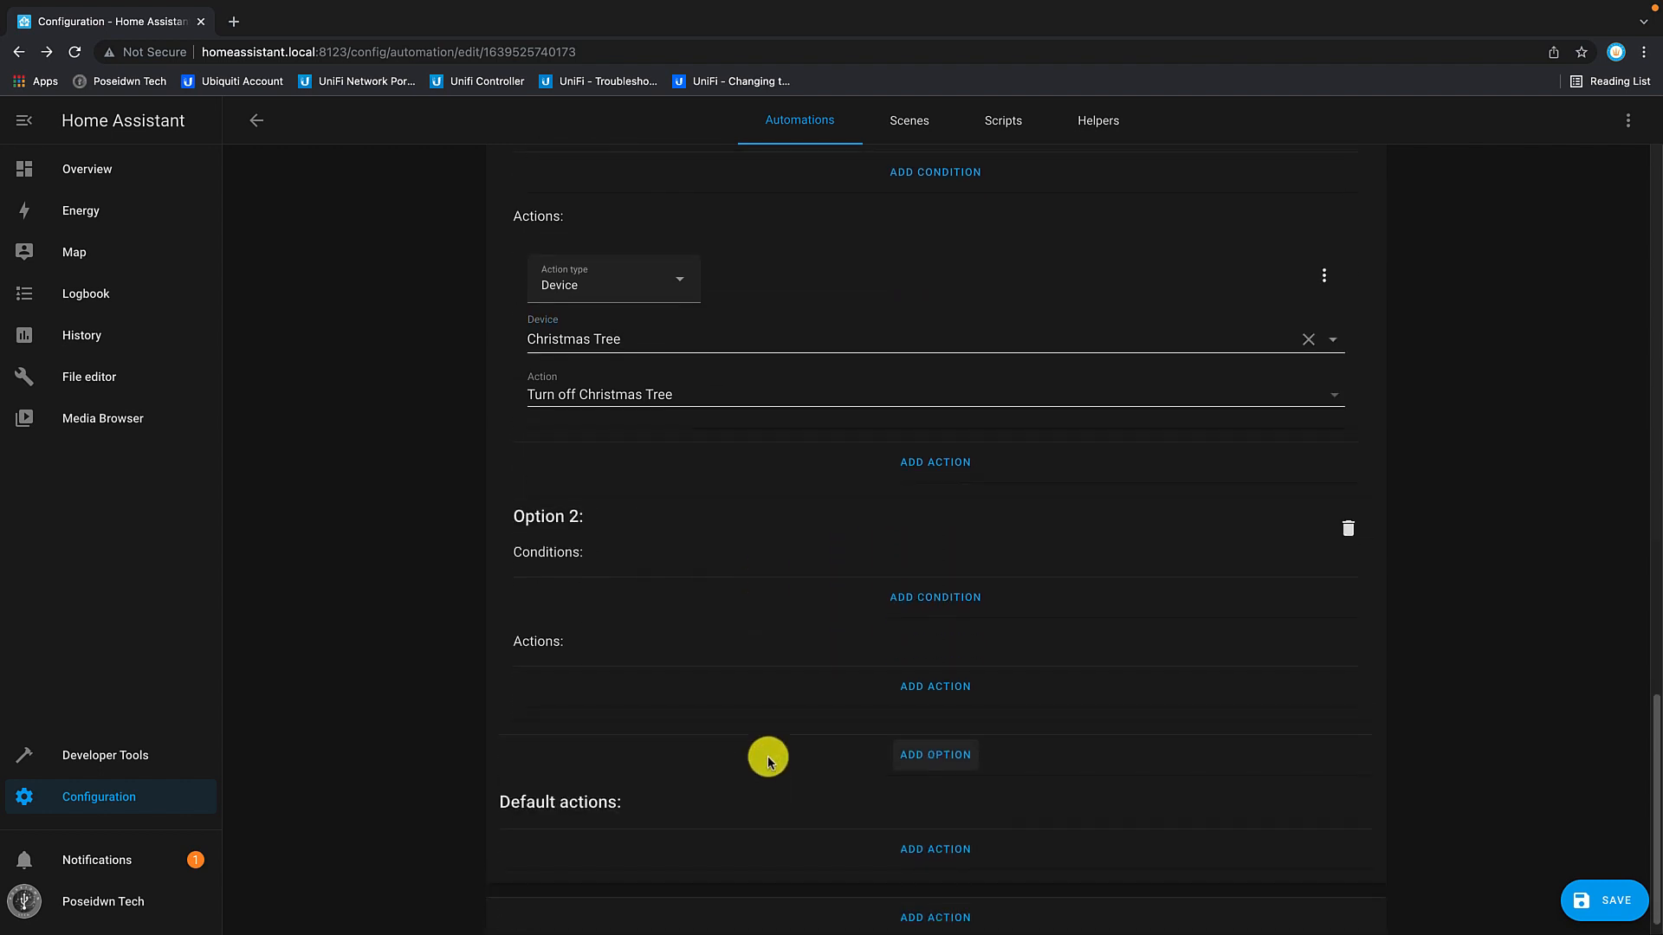
{"action": "left_click", "coordinate": [917, 582]}
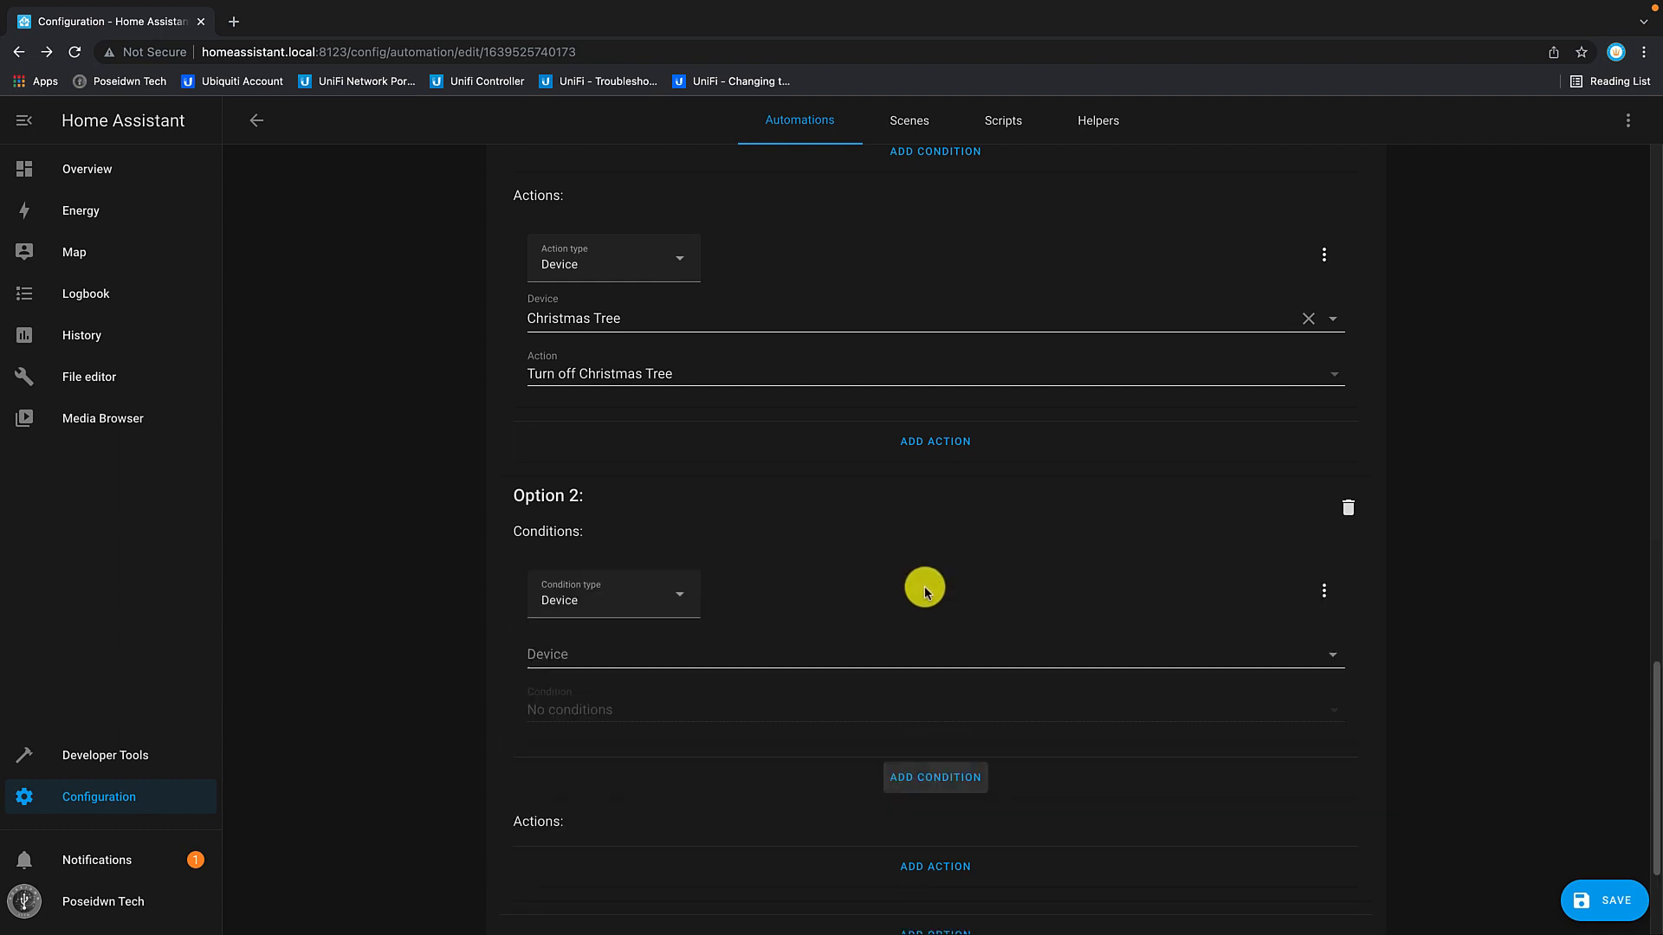
{"action": "left_click", "coordinate": [679, 597]}
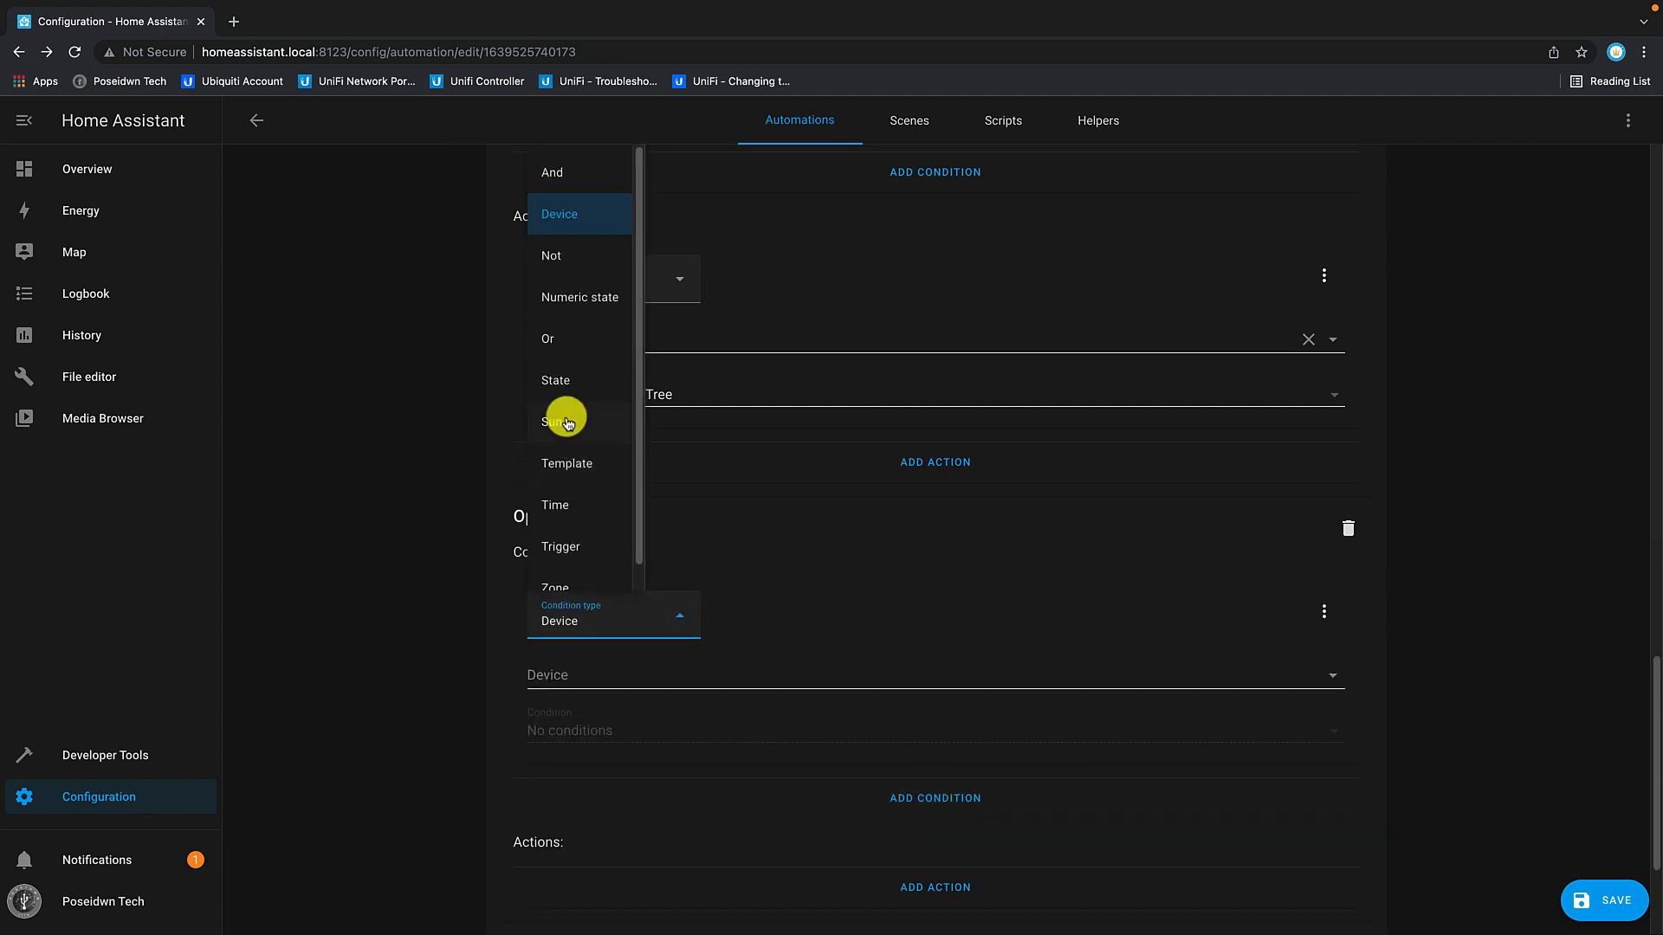
{"action": "left_click", "coordinate": [556, 384]}
{"action": "left_click", "coordinate": [665, 673]}
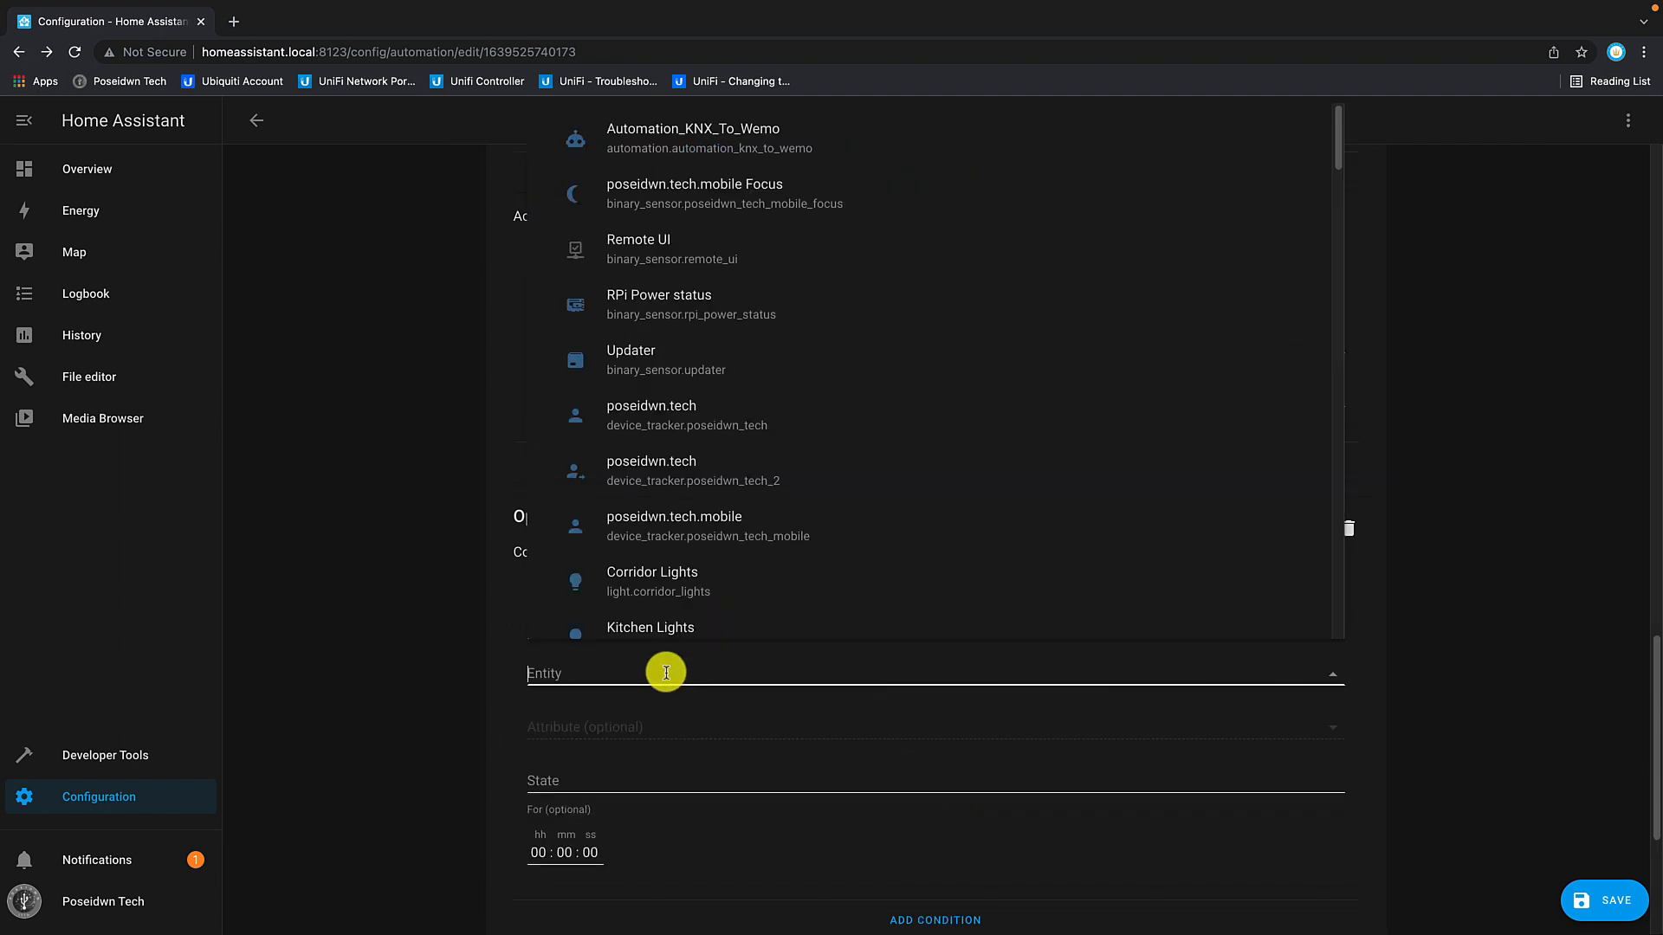
{"action": "scroll", "coordinate": [661, 575], "scroll_direction": "down", "scroll_amount": 3}
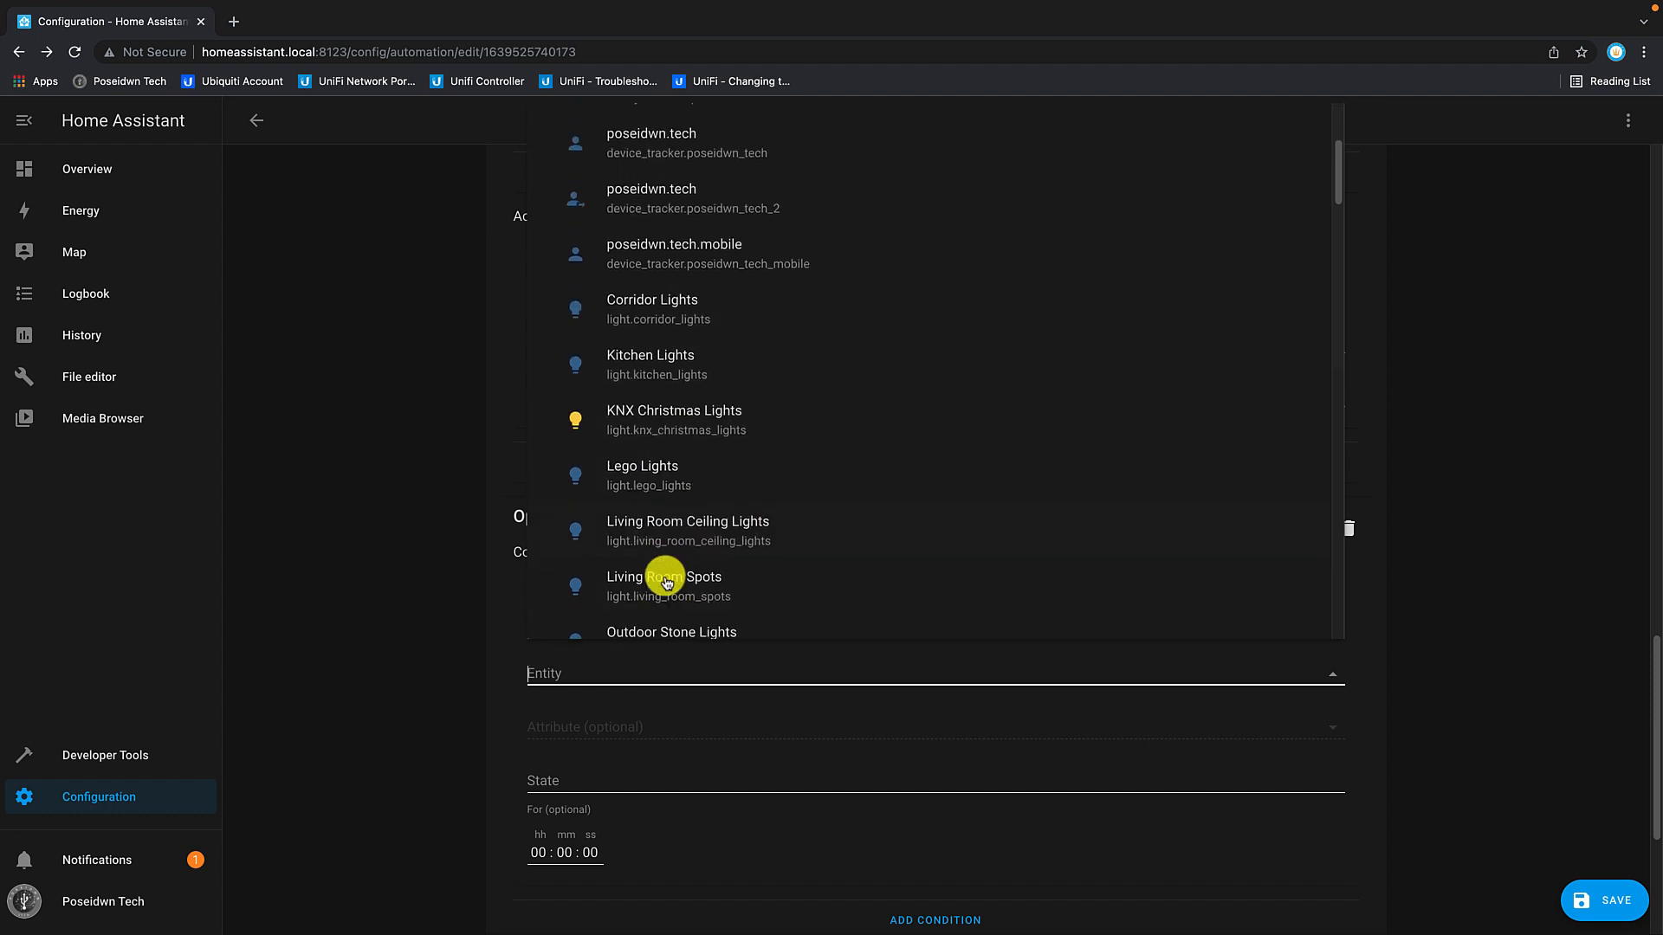
{"action": "left_click", "coordinate": [663, 419]}
{"action": "left_click", "coordinate": [653, 780]}
{"action": "type", "text": "on"}
Step: Add a Device action to Option 2 that turns on Christmas Tree, and save the automation
{"action": "scroll", "coordinate": [741, 731], "scroll_direction": "down", "scroll_amount": 3}
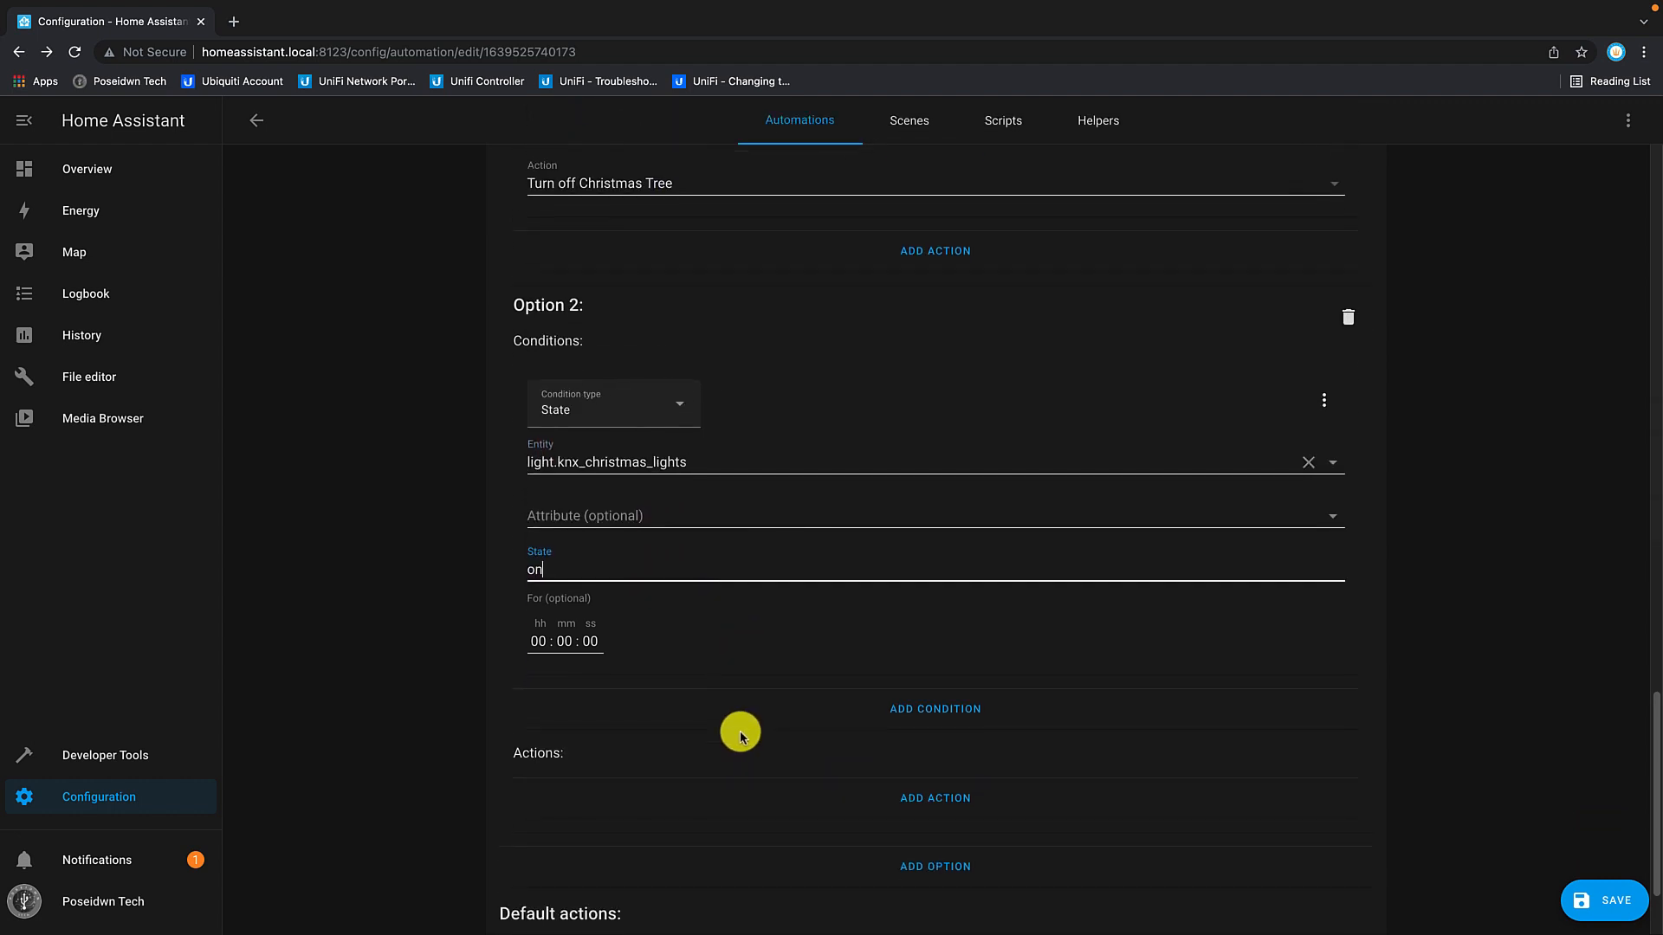
{"action": "left_click", "coordinate": [925, 797]}
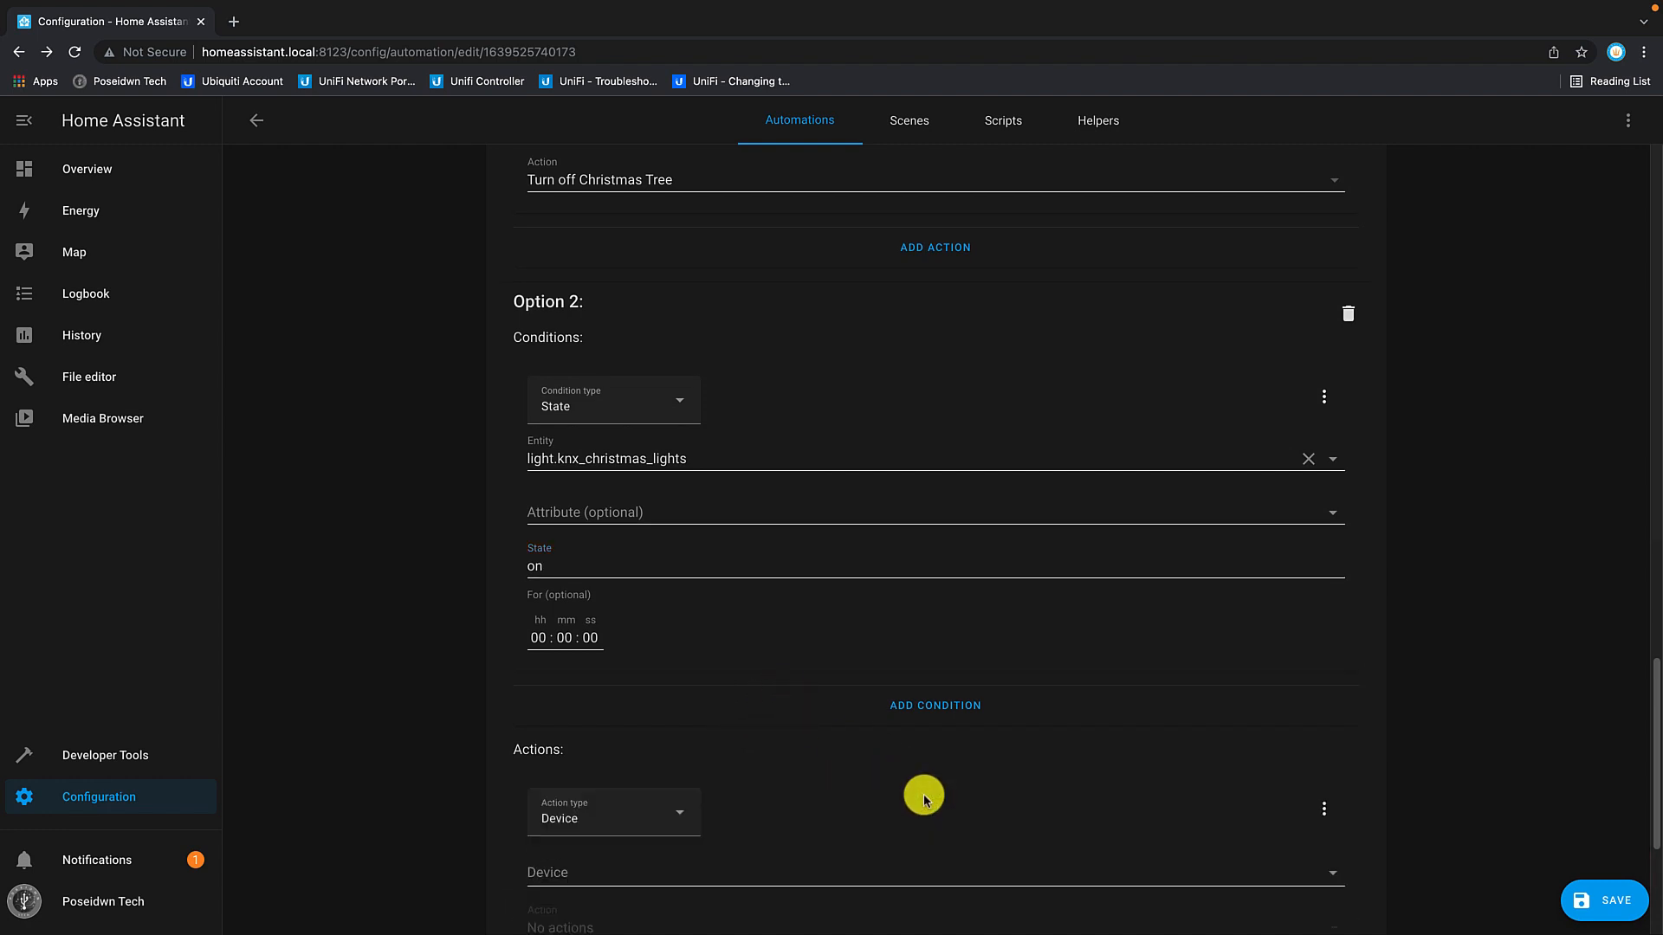
{"action": "scroll", "coordinate": [717, 762], "scroll_direction": "down", "scroll_amount": 4}
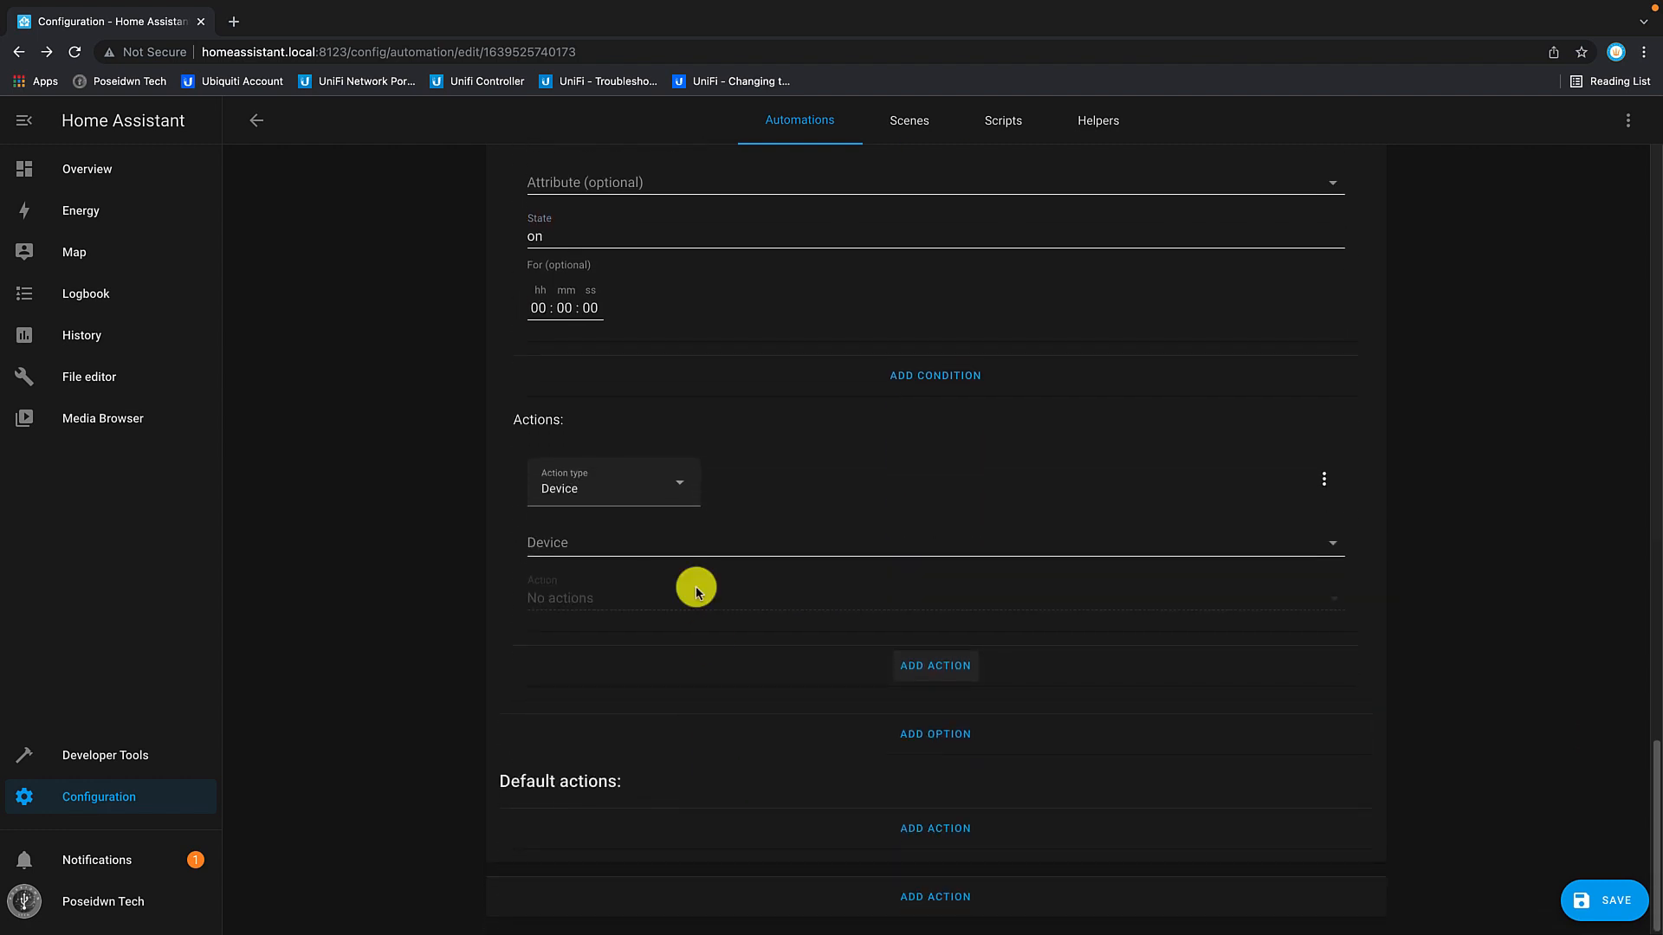
{"action": "left_click", "coordinate": [679, 538]}
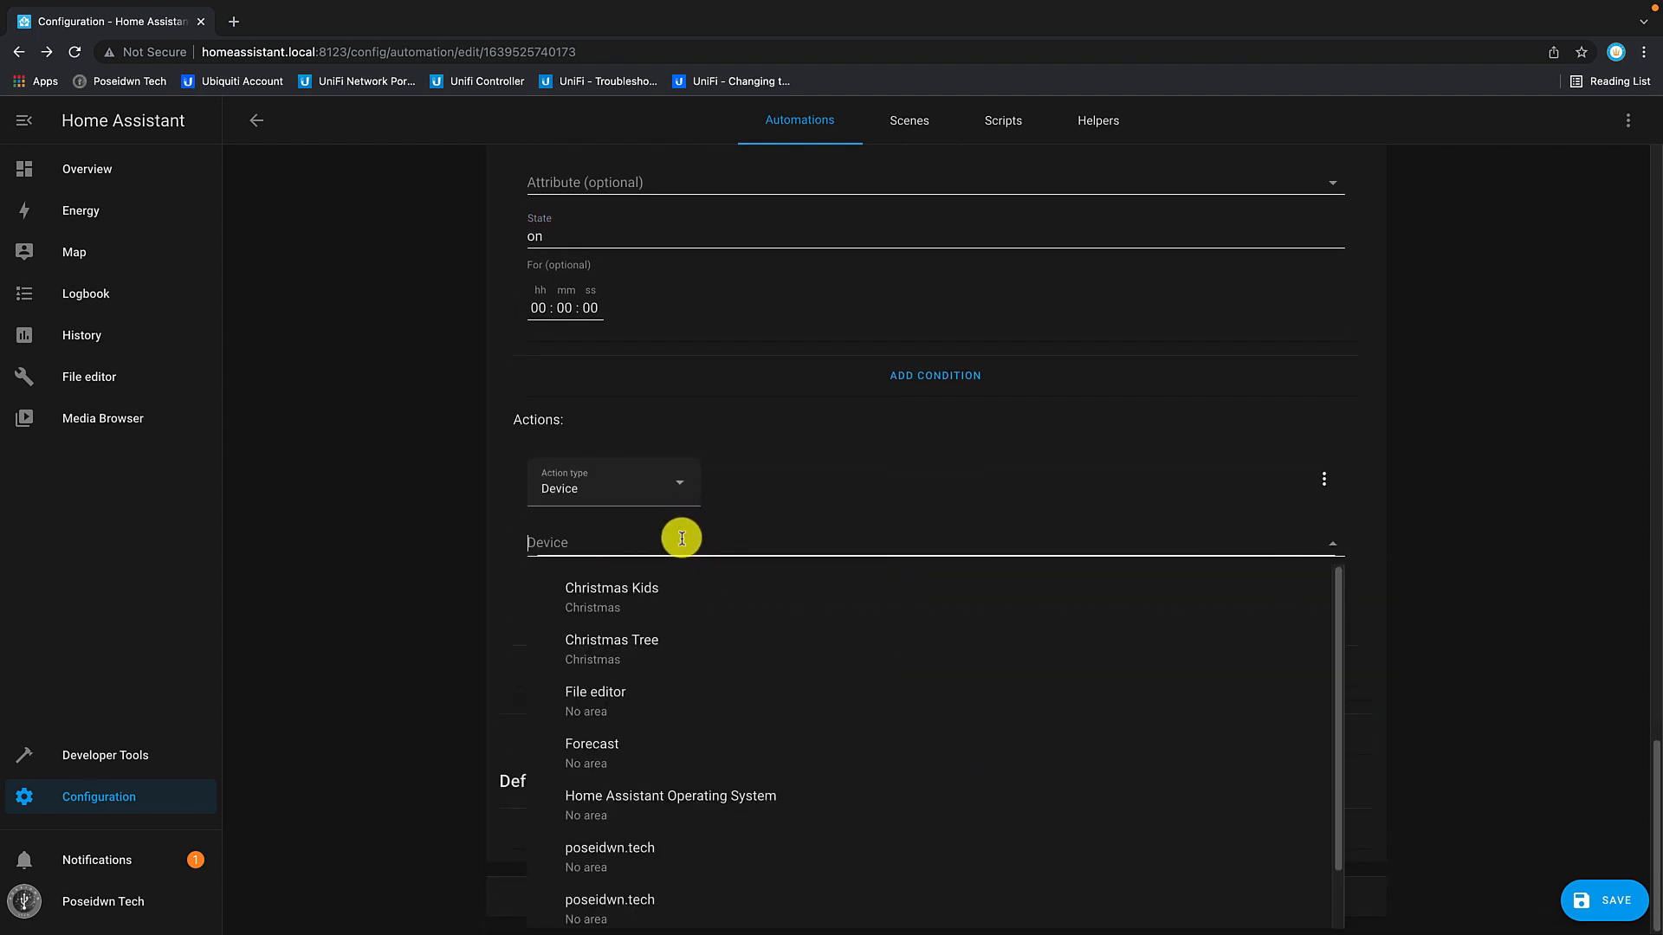
{"action": "left_click", "coordinate": [648, 639]}
{"action": "left_click", "coordinate": [736, 592]}
{"action": "left_click", "coordinate": [1254, 639]}
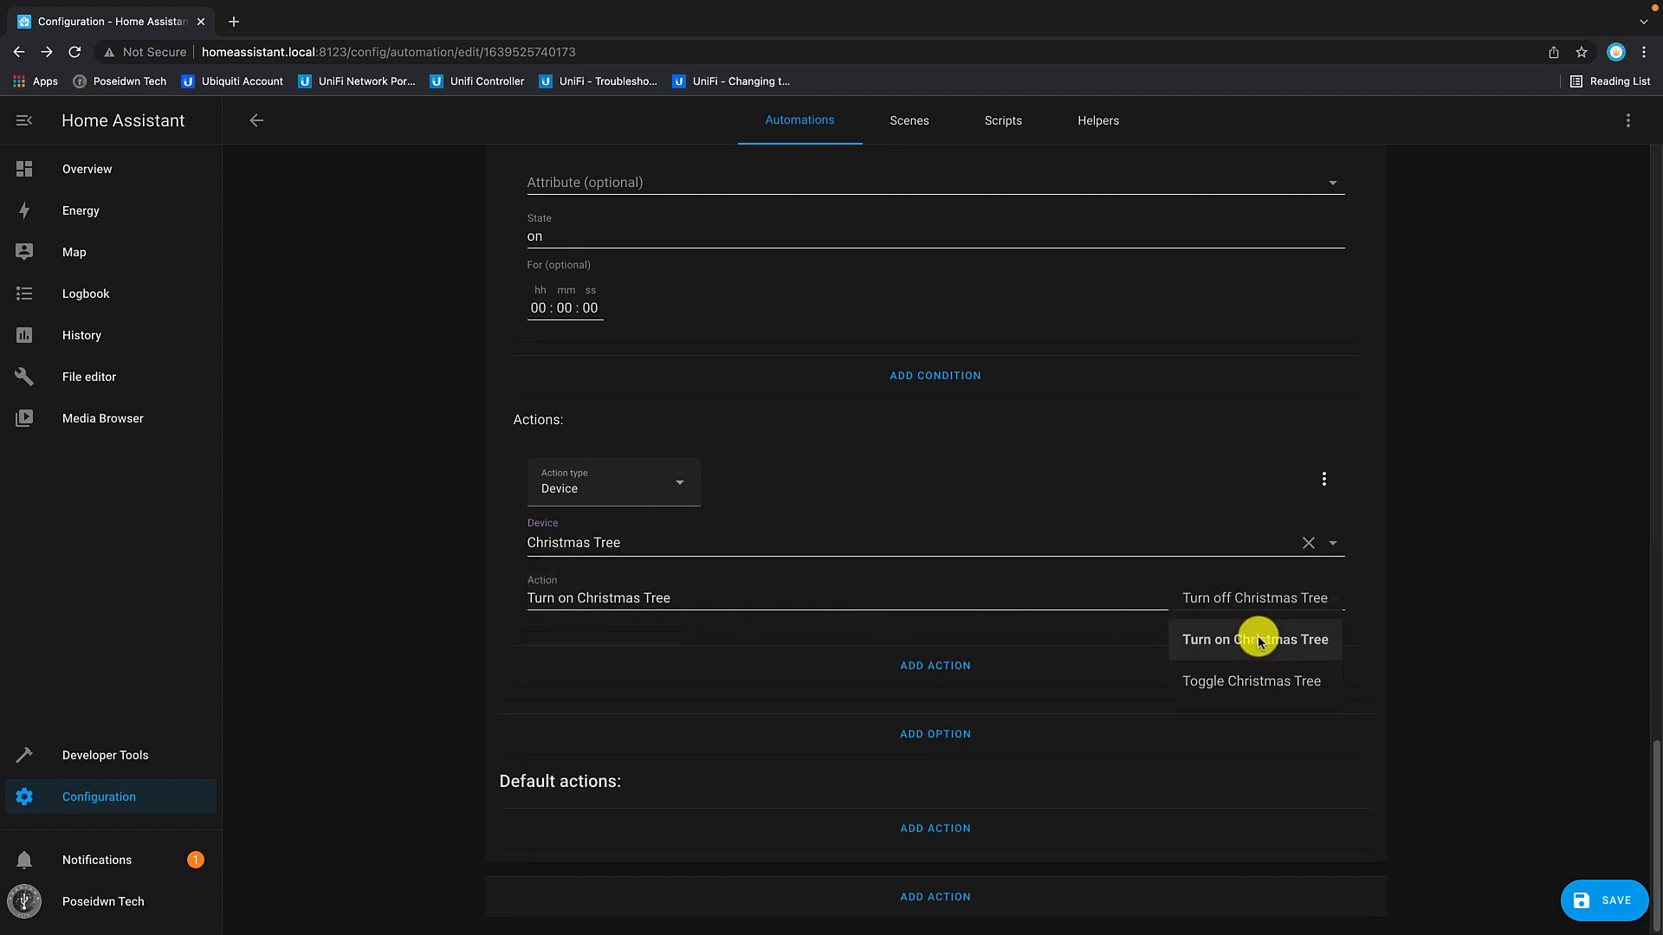
{"action": "left_click", "coordinate": [1594, 897]}
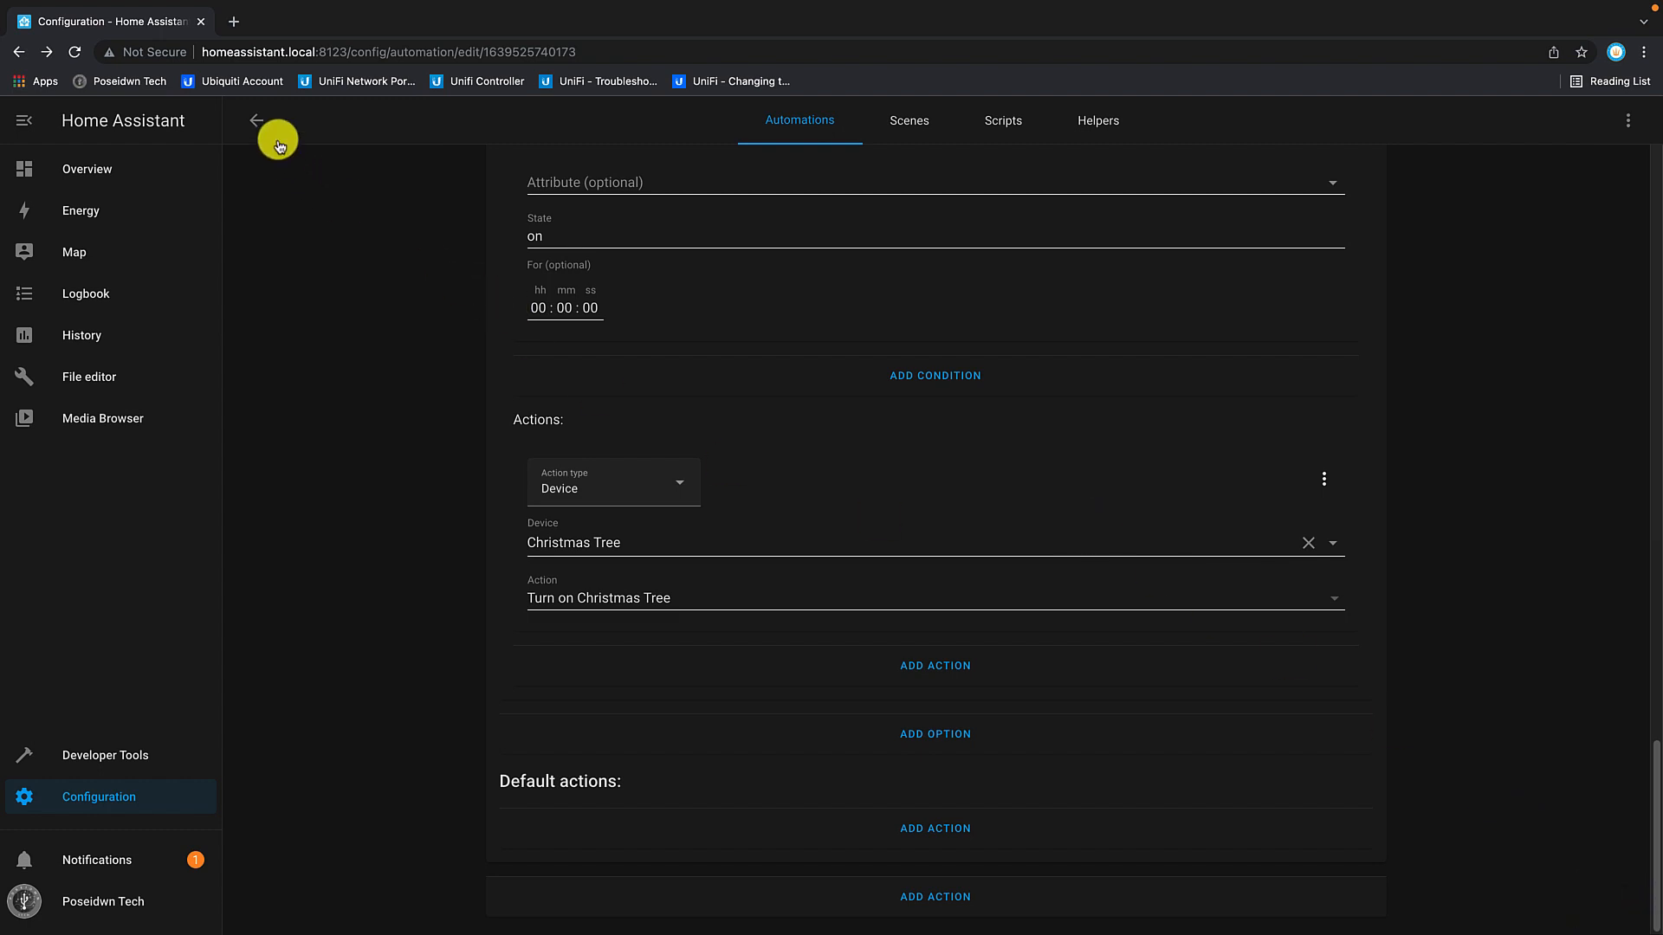
Step: Leave the automation editor and reload the automations' YAML configuration from the server controls
{"action": "left_click", "coordinate": [258, 121]}
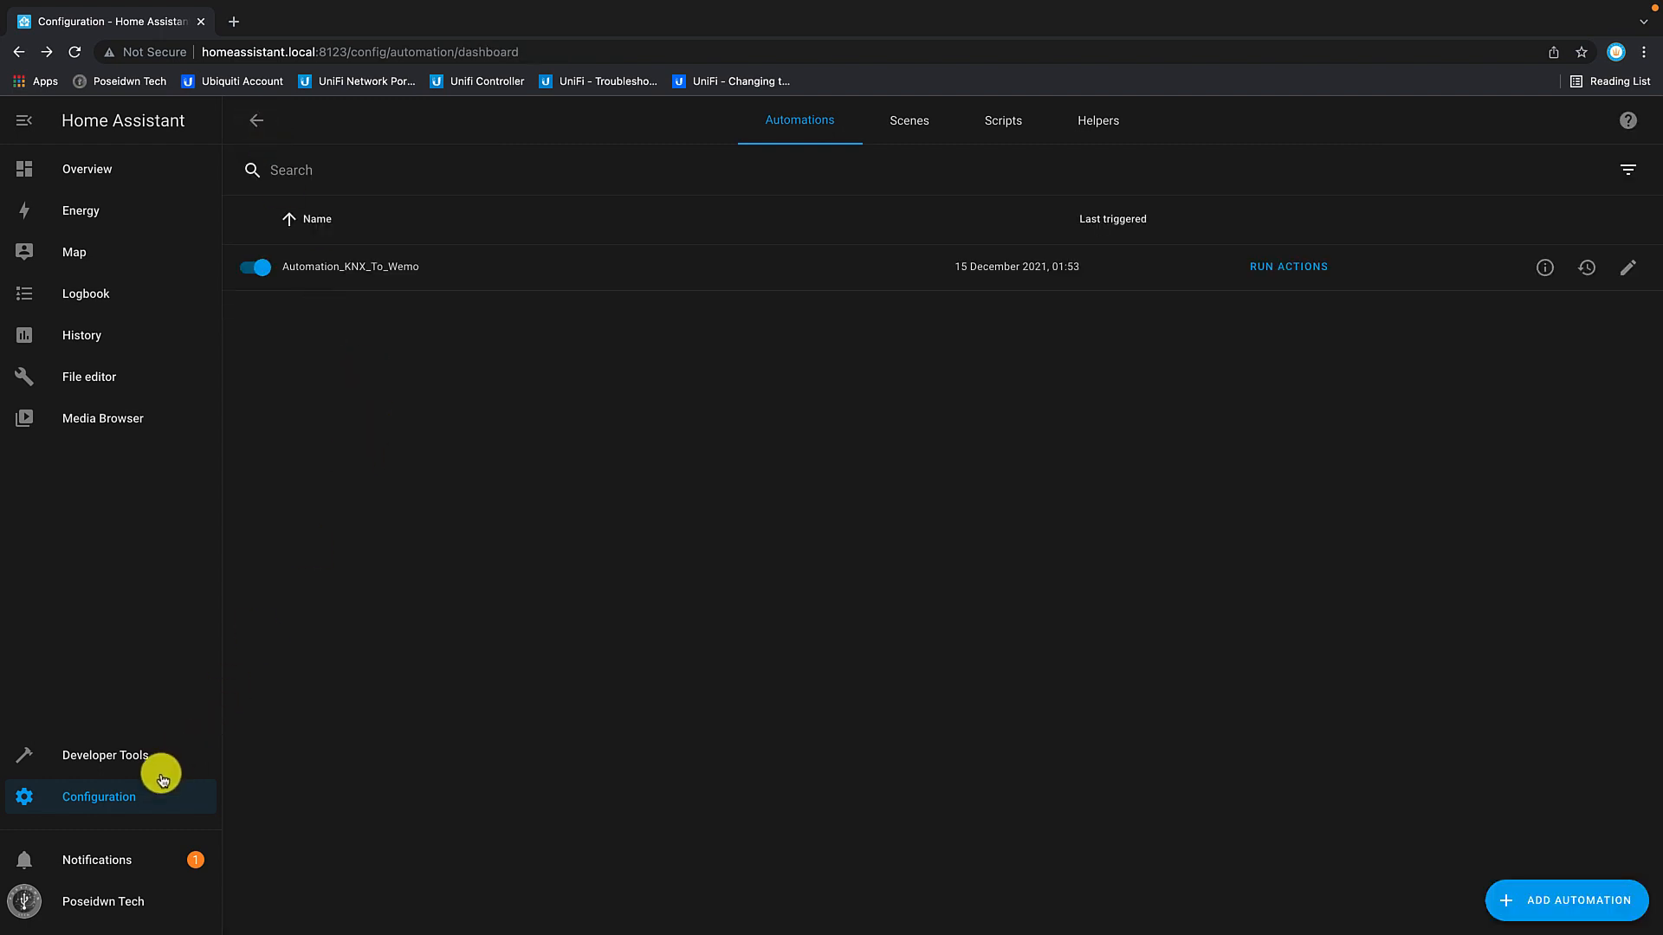
{"action": "left_click", "coordinate": [130, 794]}
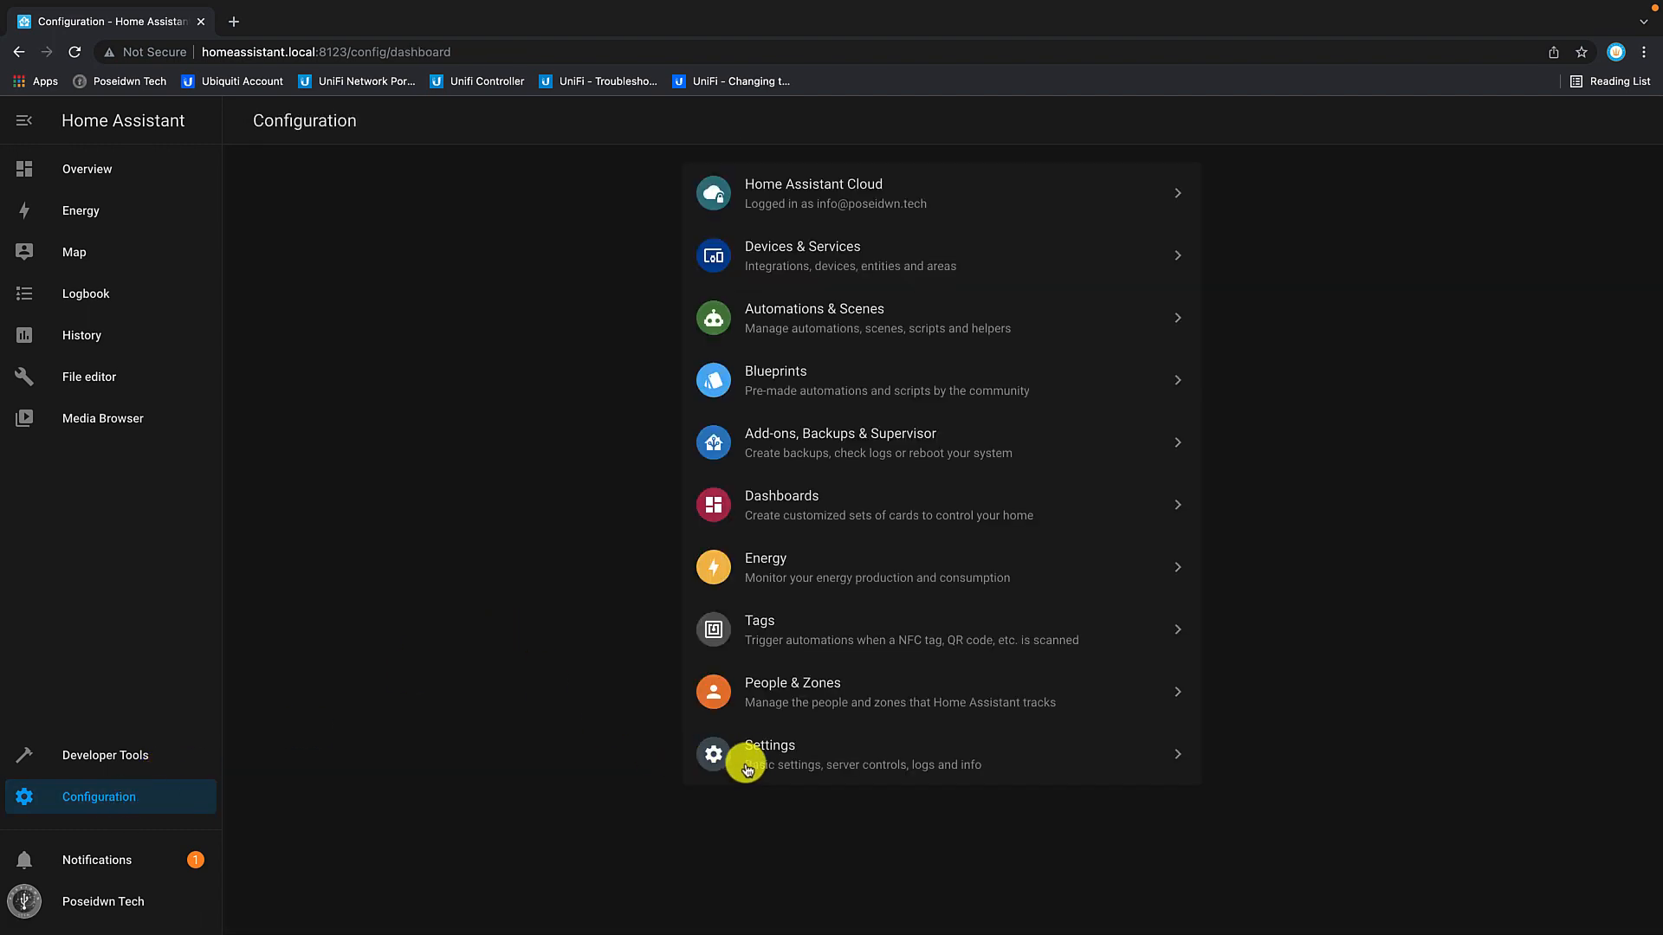
{"action": "left_click", "coordinate": [743, 767]}
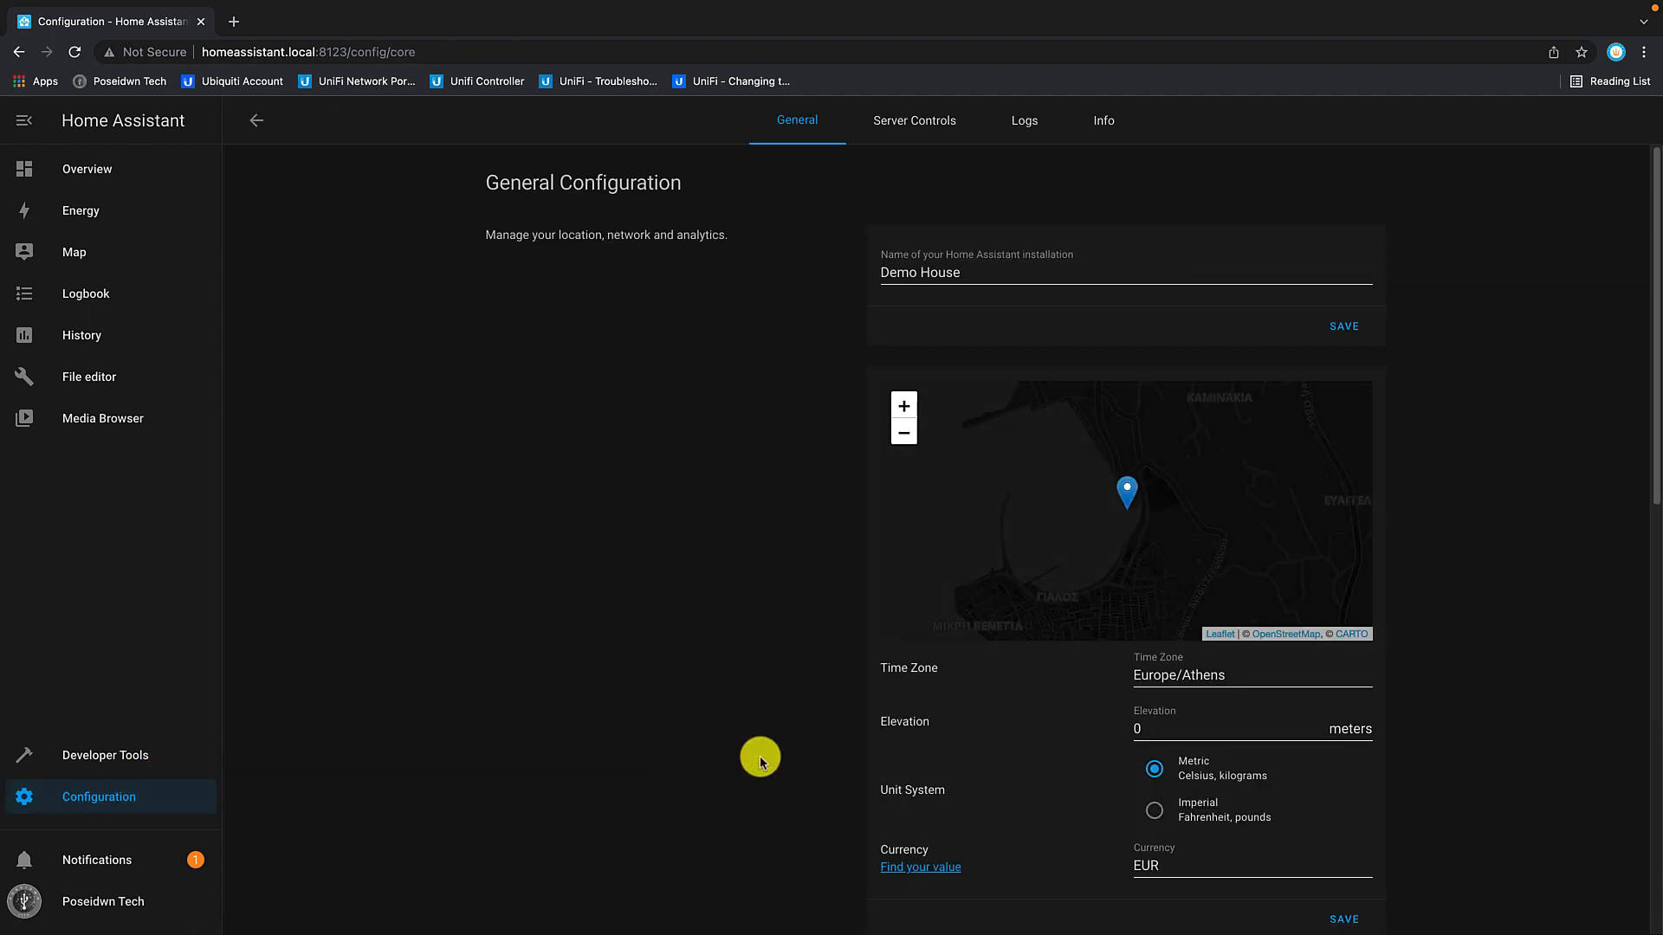
{"action": "left_click", "coordinate": [946, 121]}
{"action": "left_click", "coordinate": [958, 800]}
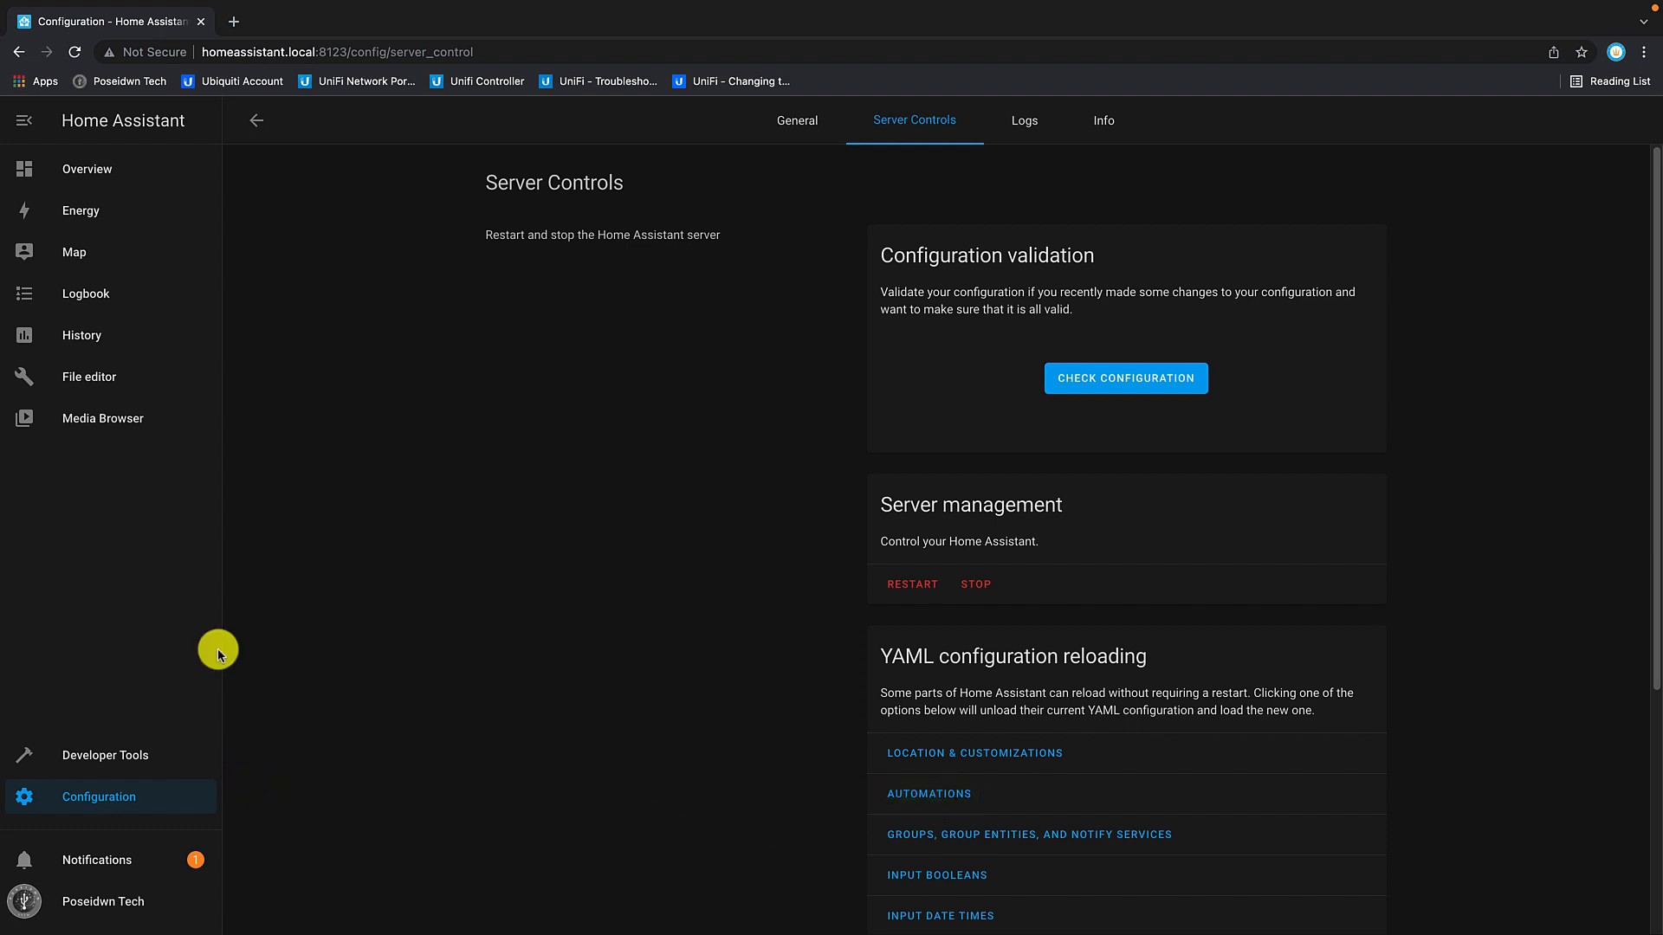
Step: Test the automation on the Overview dashboard by switching KNX Christmas Lights off and on again
{"action": "left_click", "coordinate": [83, 174]}
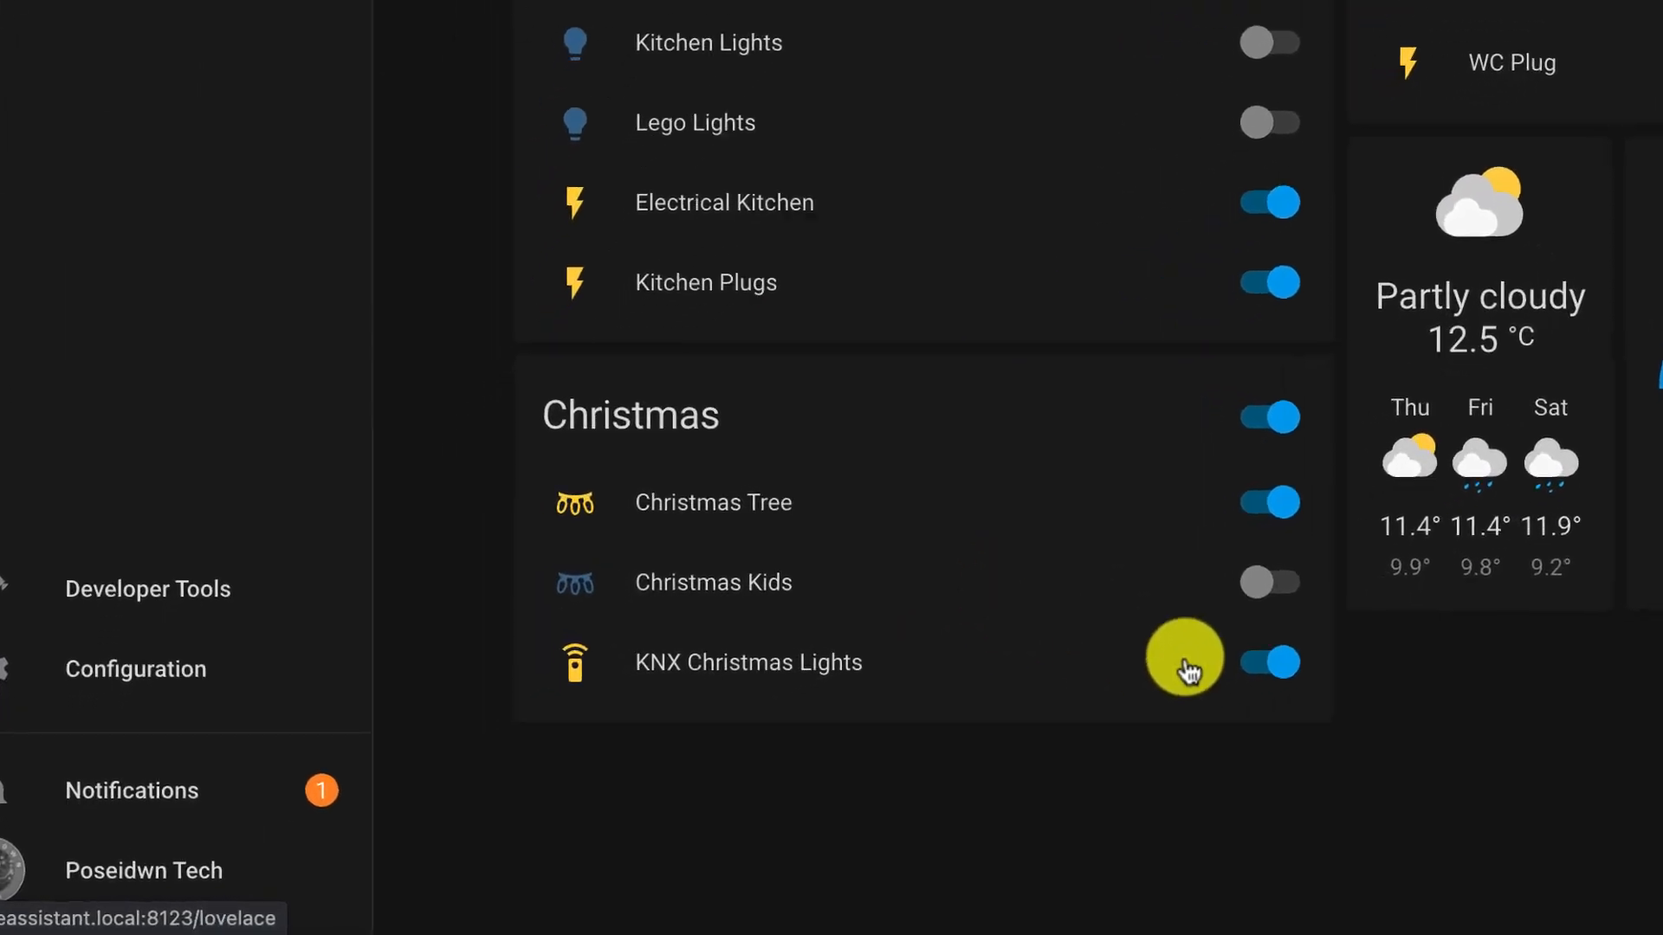
{"action": "left_click", "coordinate": [1273, 665]}
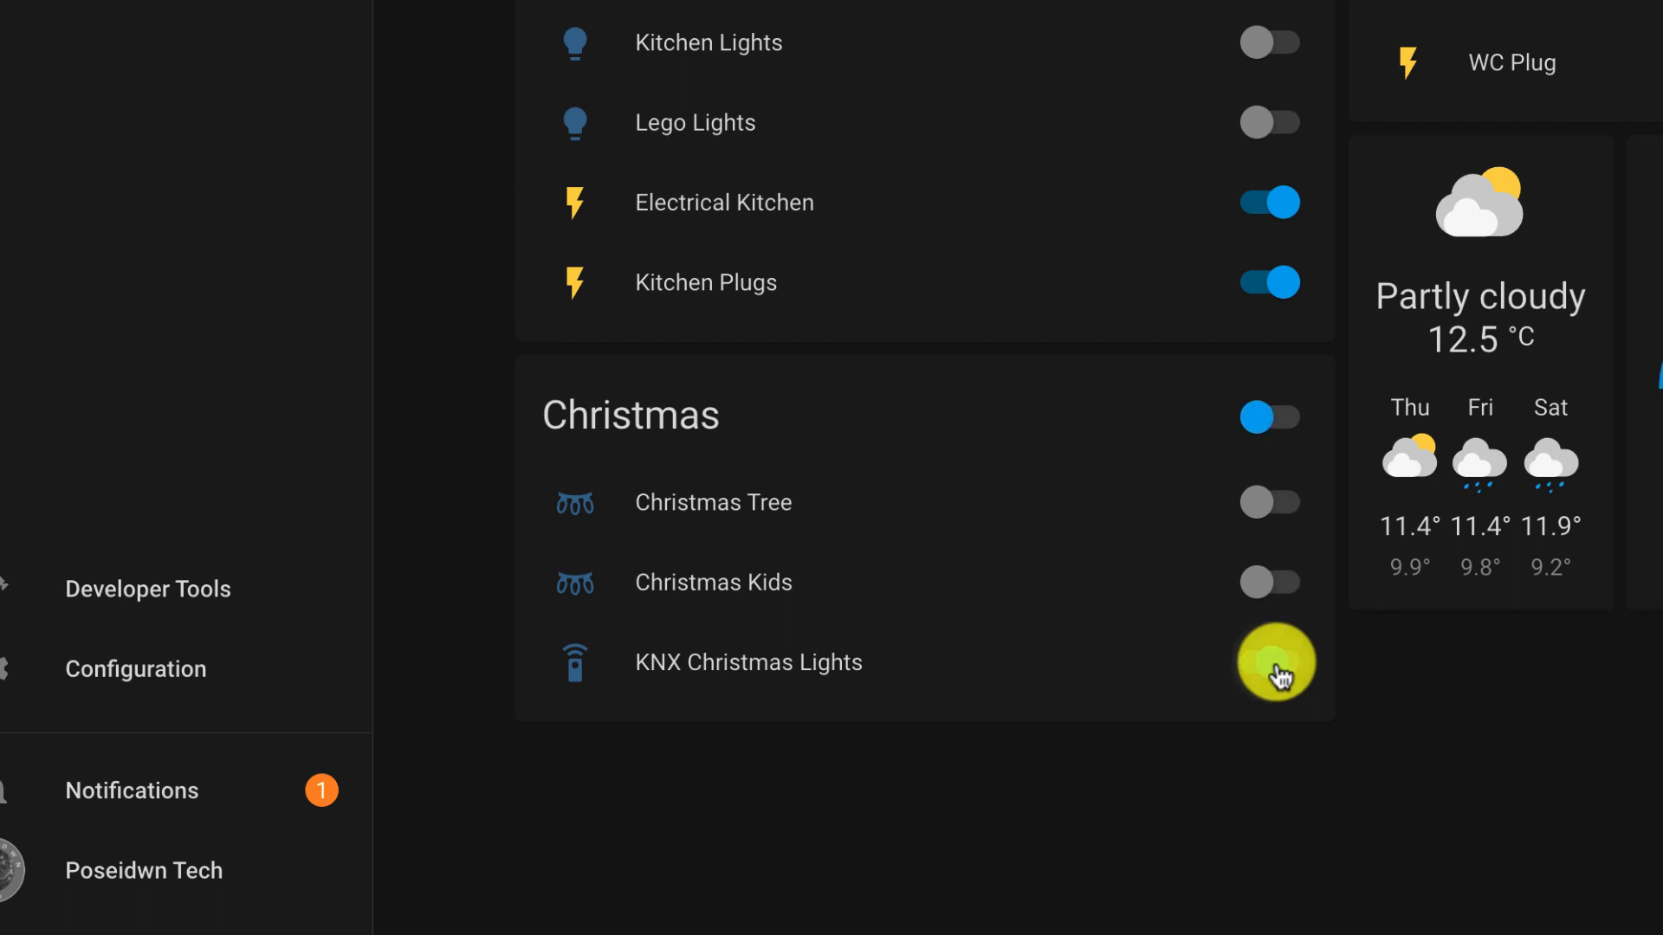
{"action": "left_click", "coordinate": [1279, 675]}
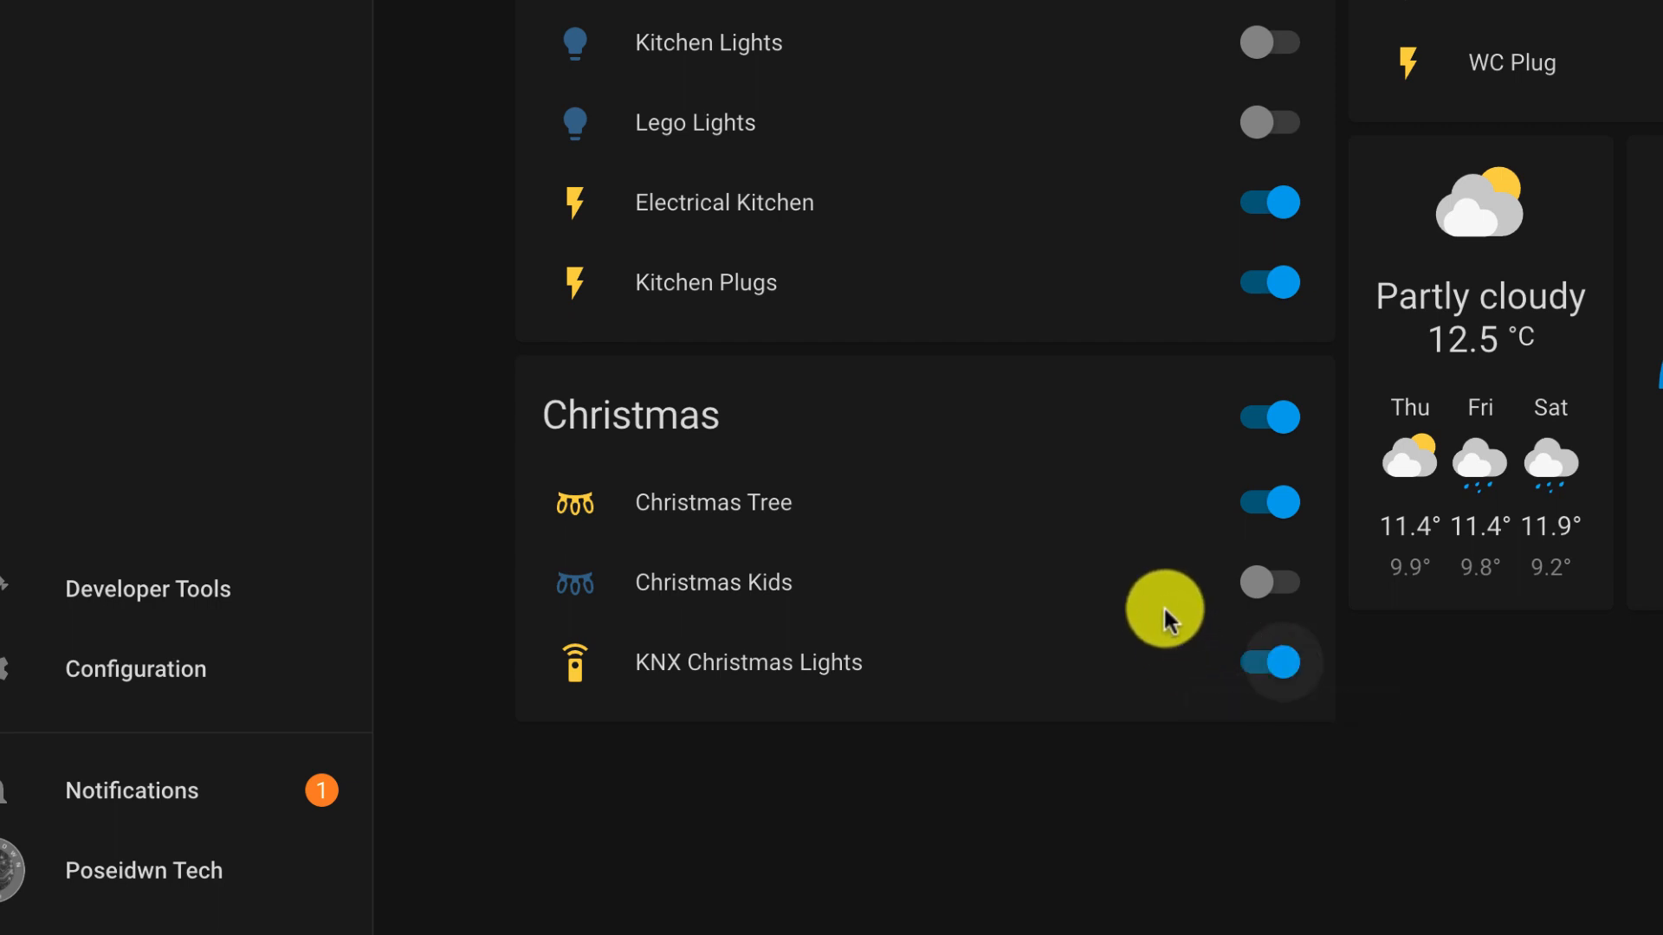
Step: Turn off Christmas Tree on its own, then switch KNX Christmas Lights off and on again
{"action": "left_click", "coordinate": [1286, 504]}
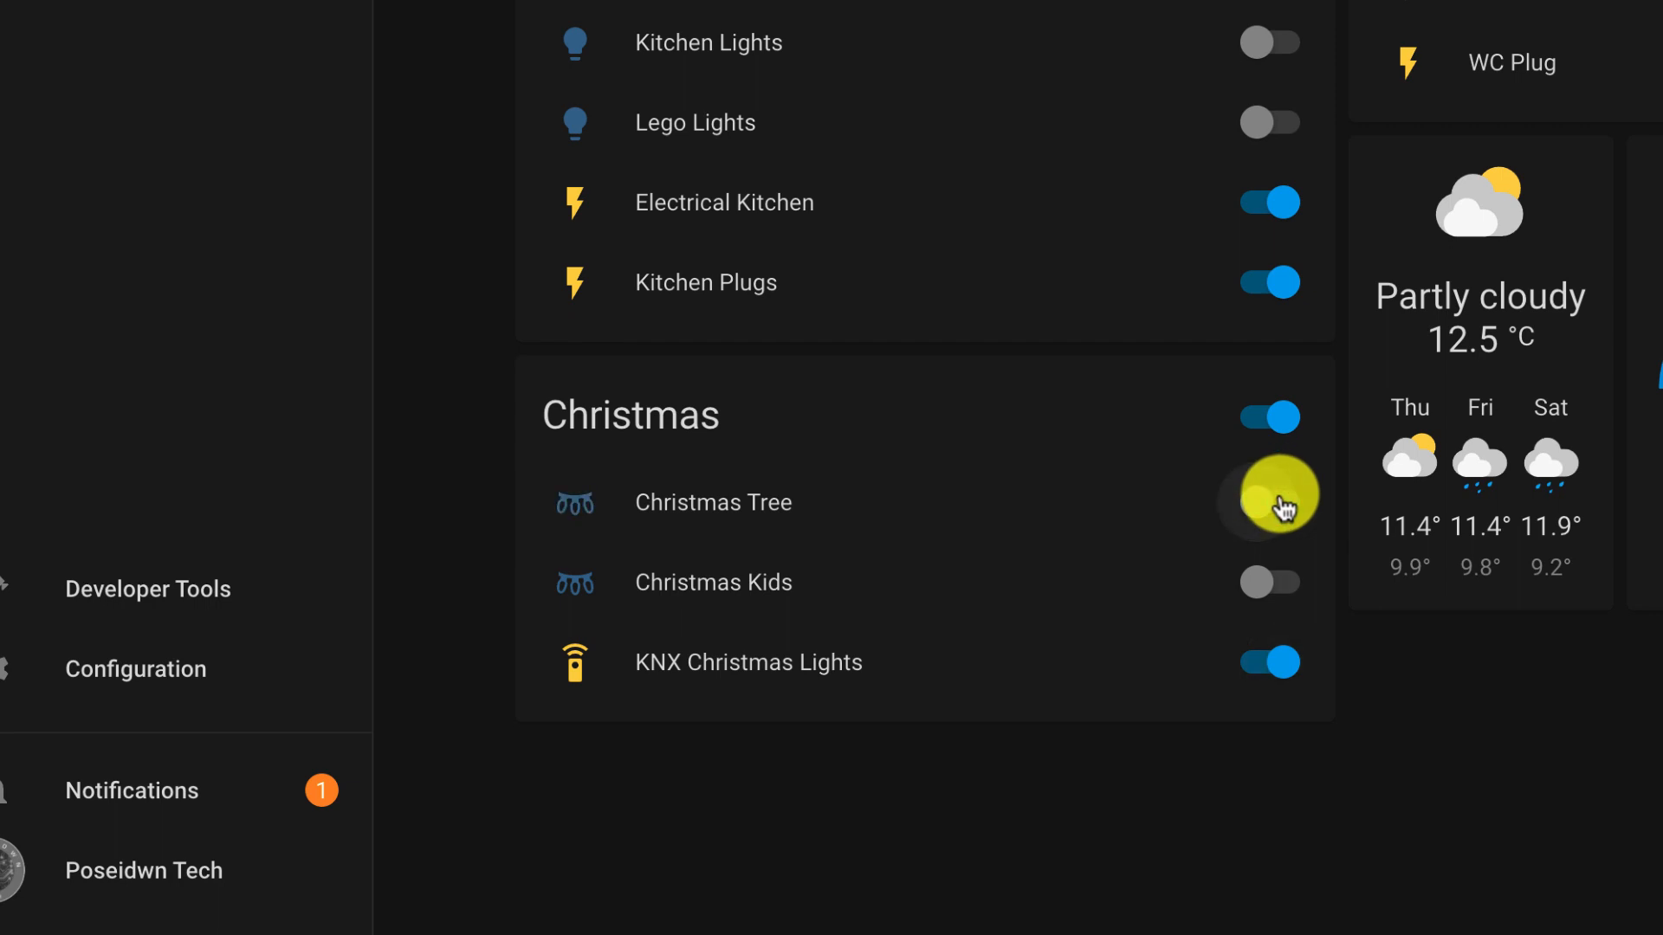
{"action": "left_click", "coordinate": [1282, 665]}
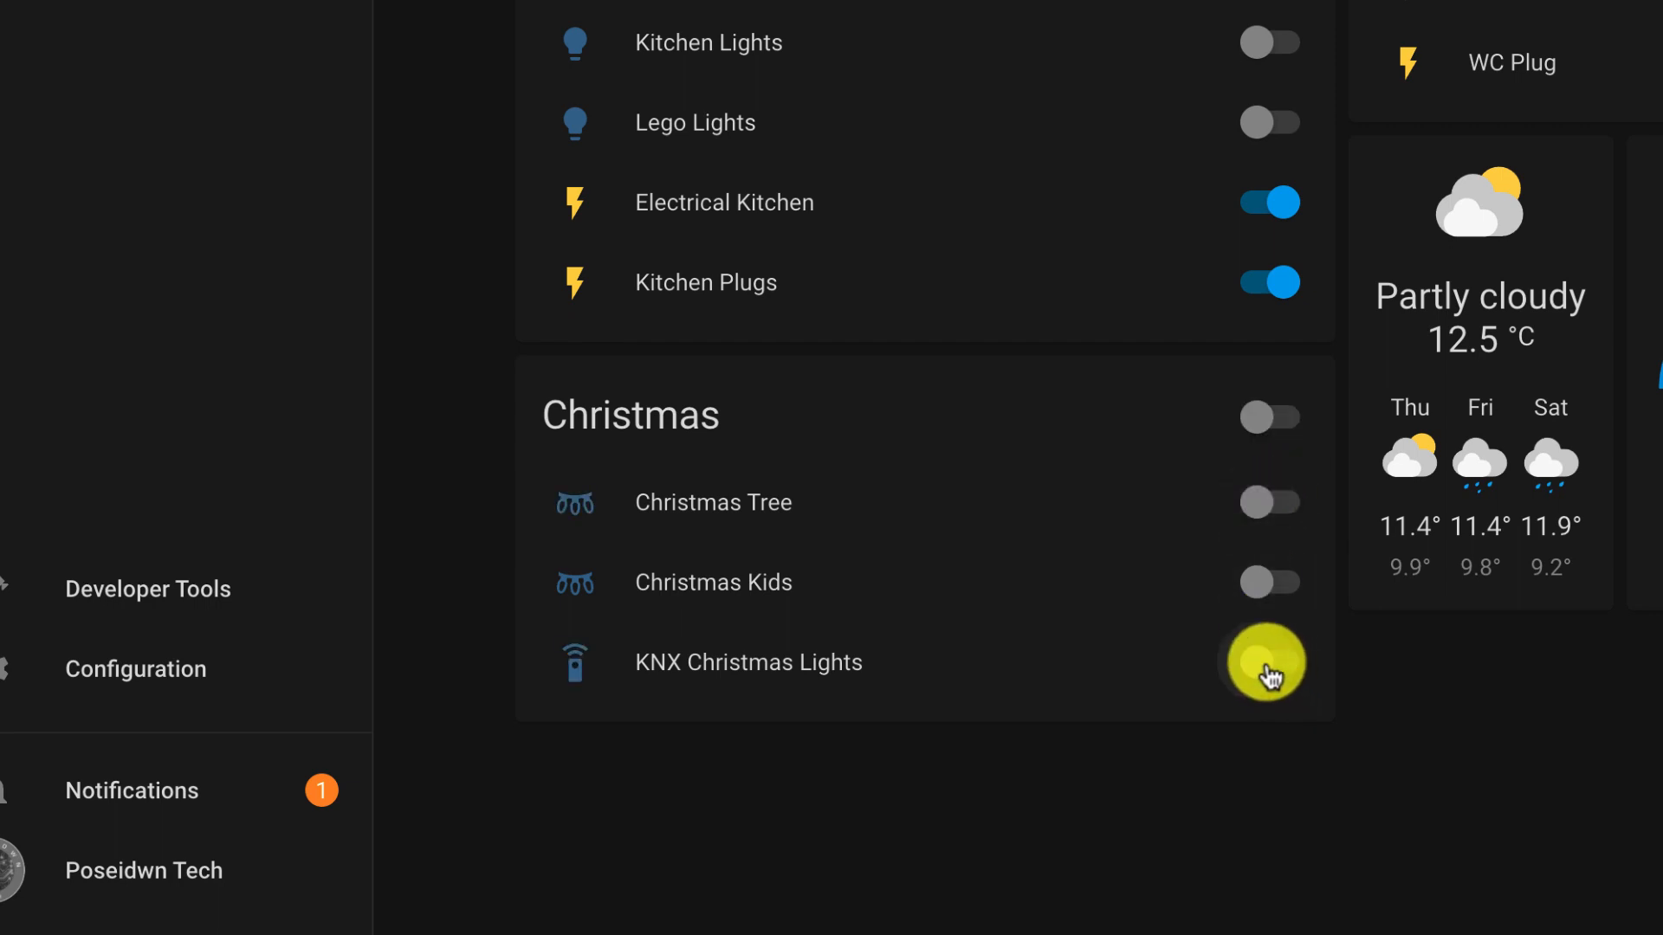
{"action": "left_click", "coordinate": [1266, 665]}
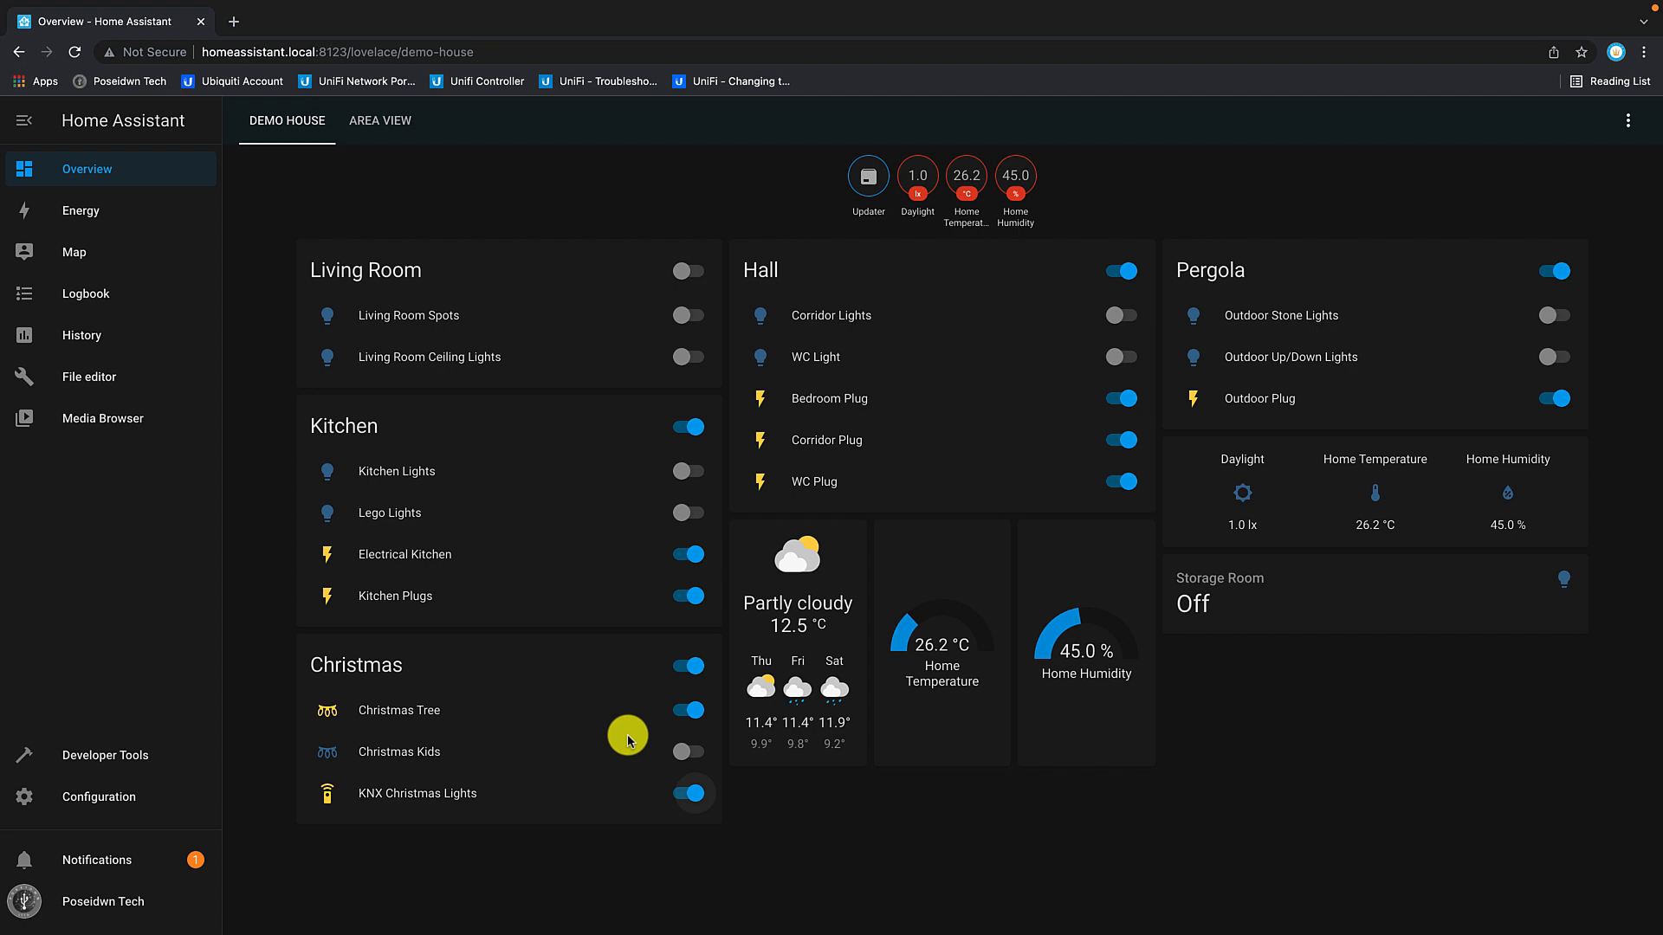
Step: Create a new empty automation and name it Automation_Wemo_To_KNX
{"action": "left_click", "coordinate": [143, 797]}
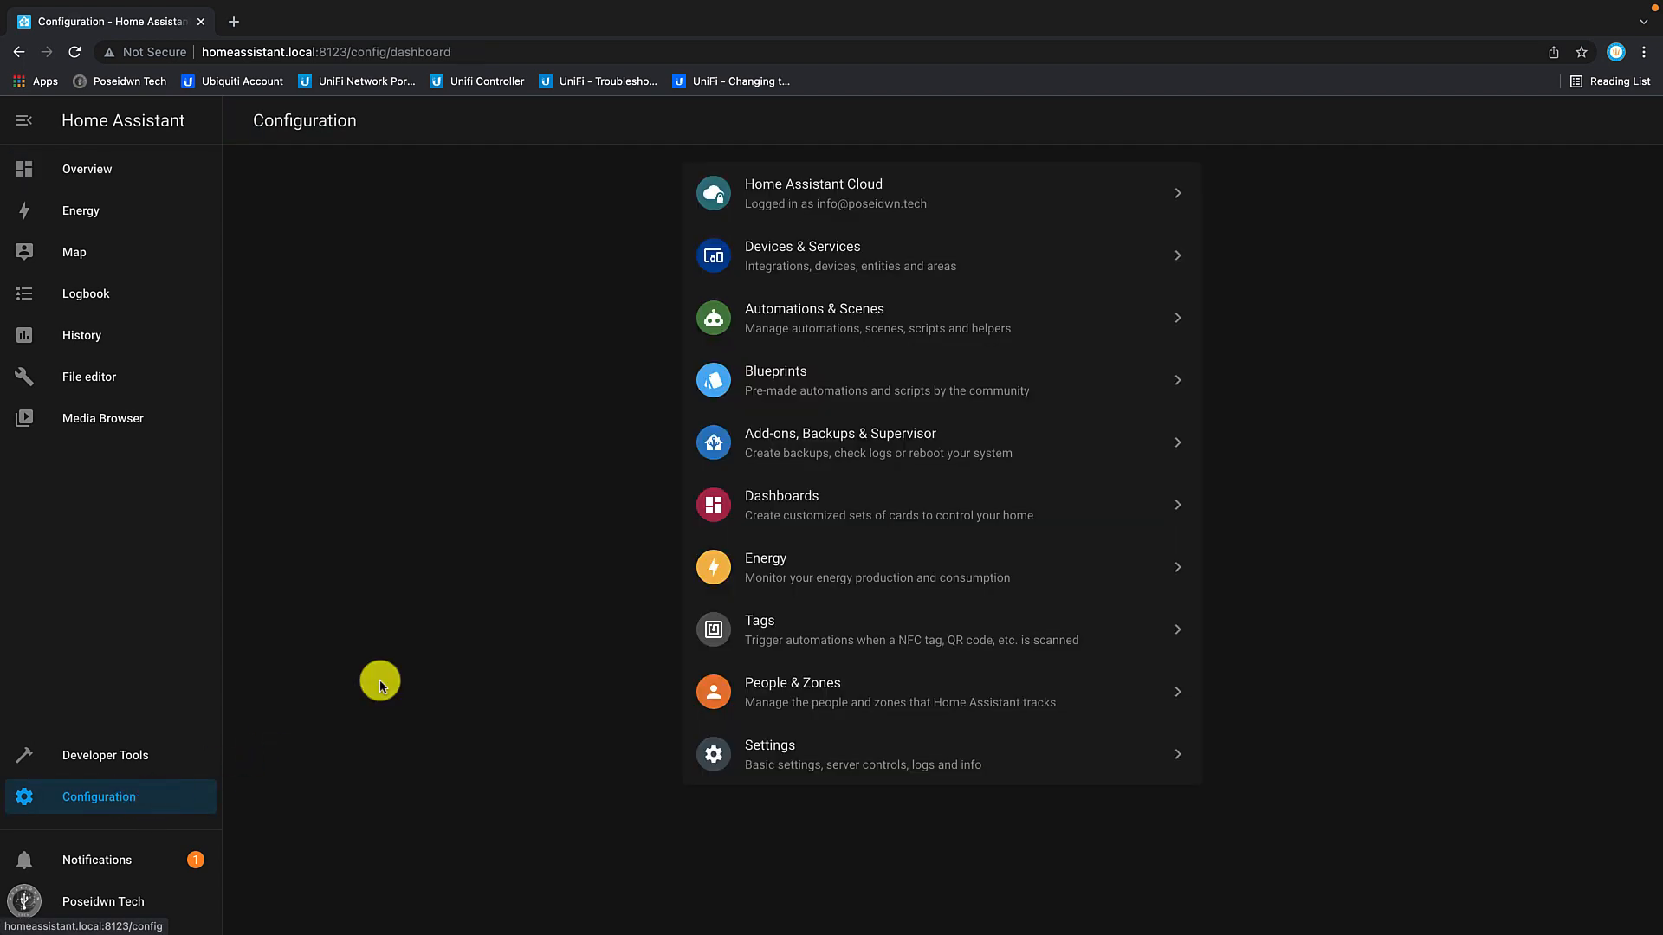
{"action": "left_click", "coordinate": [790, 314]}
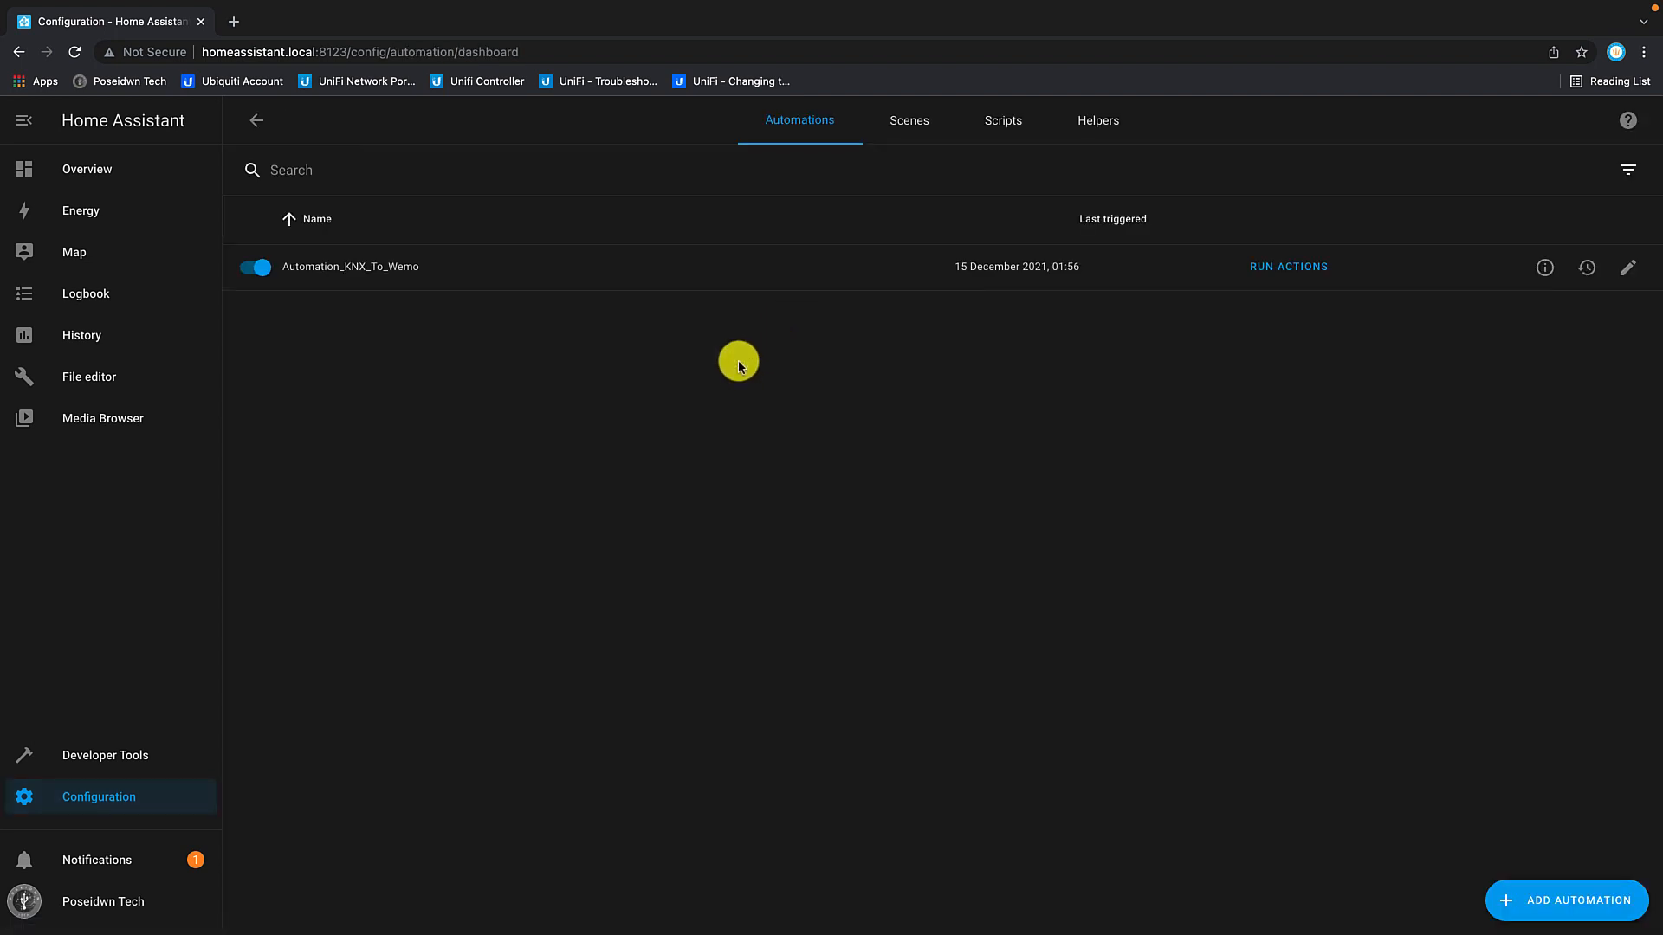
{"action": "left_click", "coordinate": [1541, 901]}
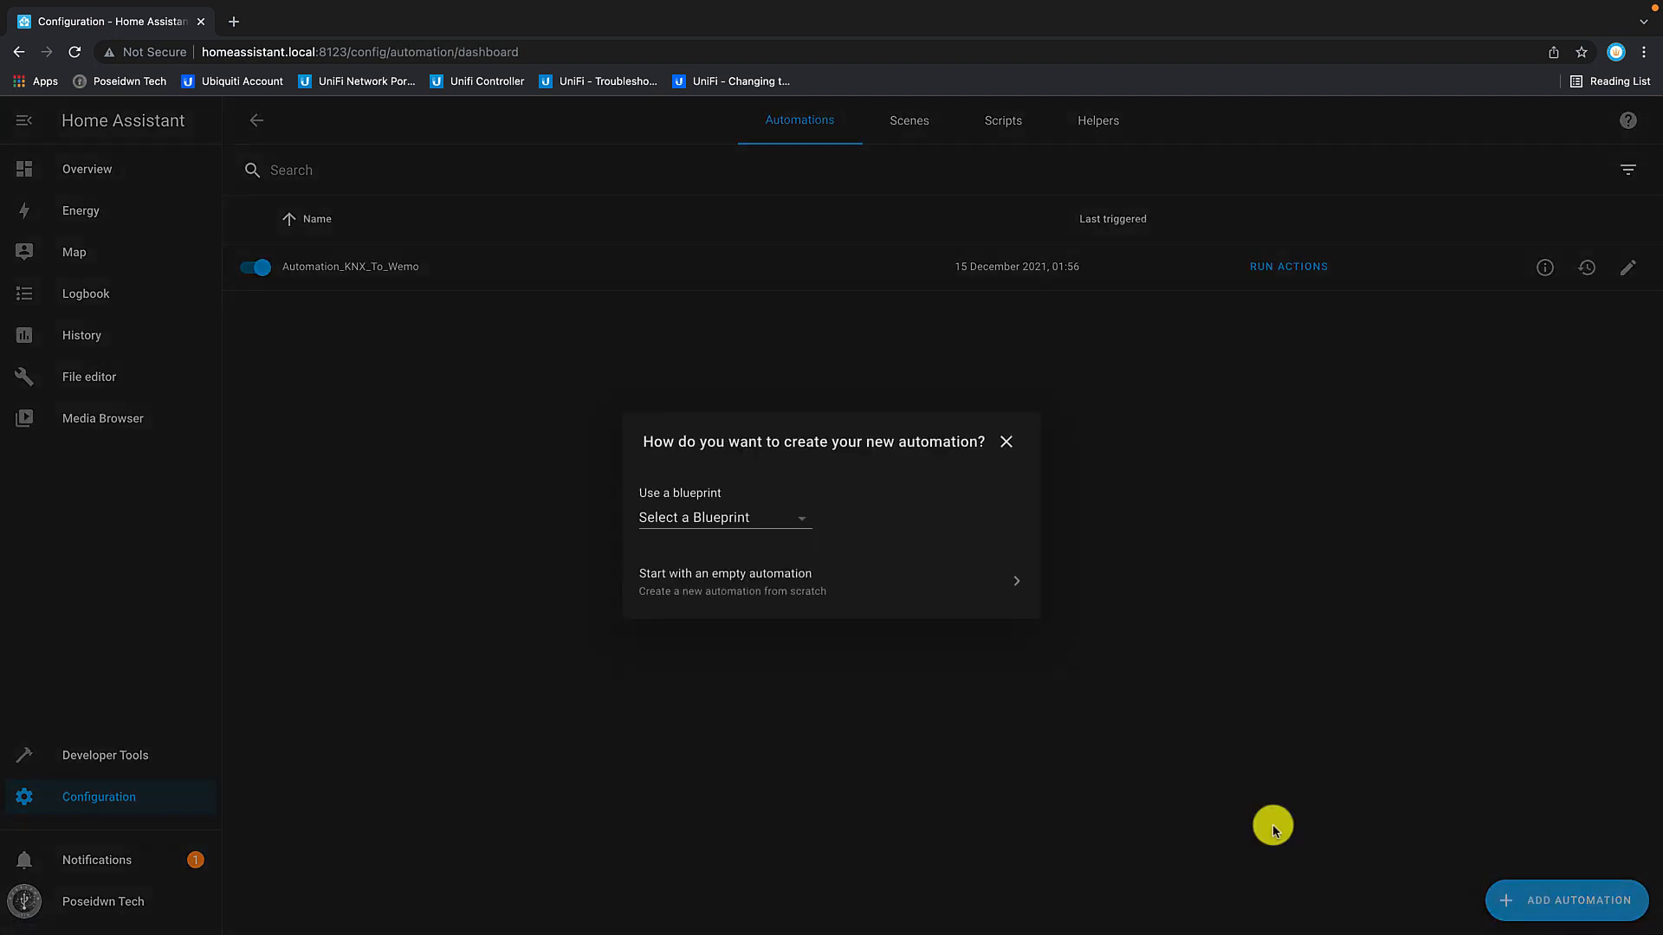
{"action": "left_click", "coordinate": [734, 573]}
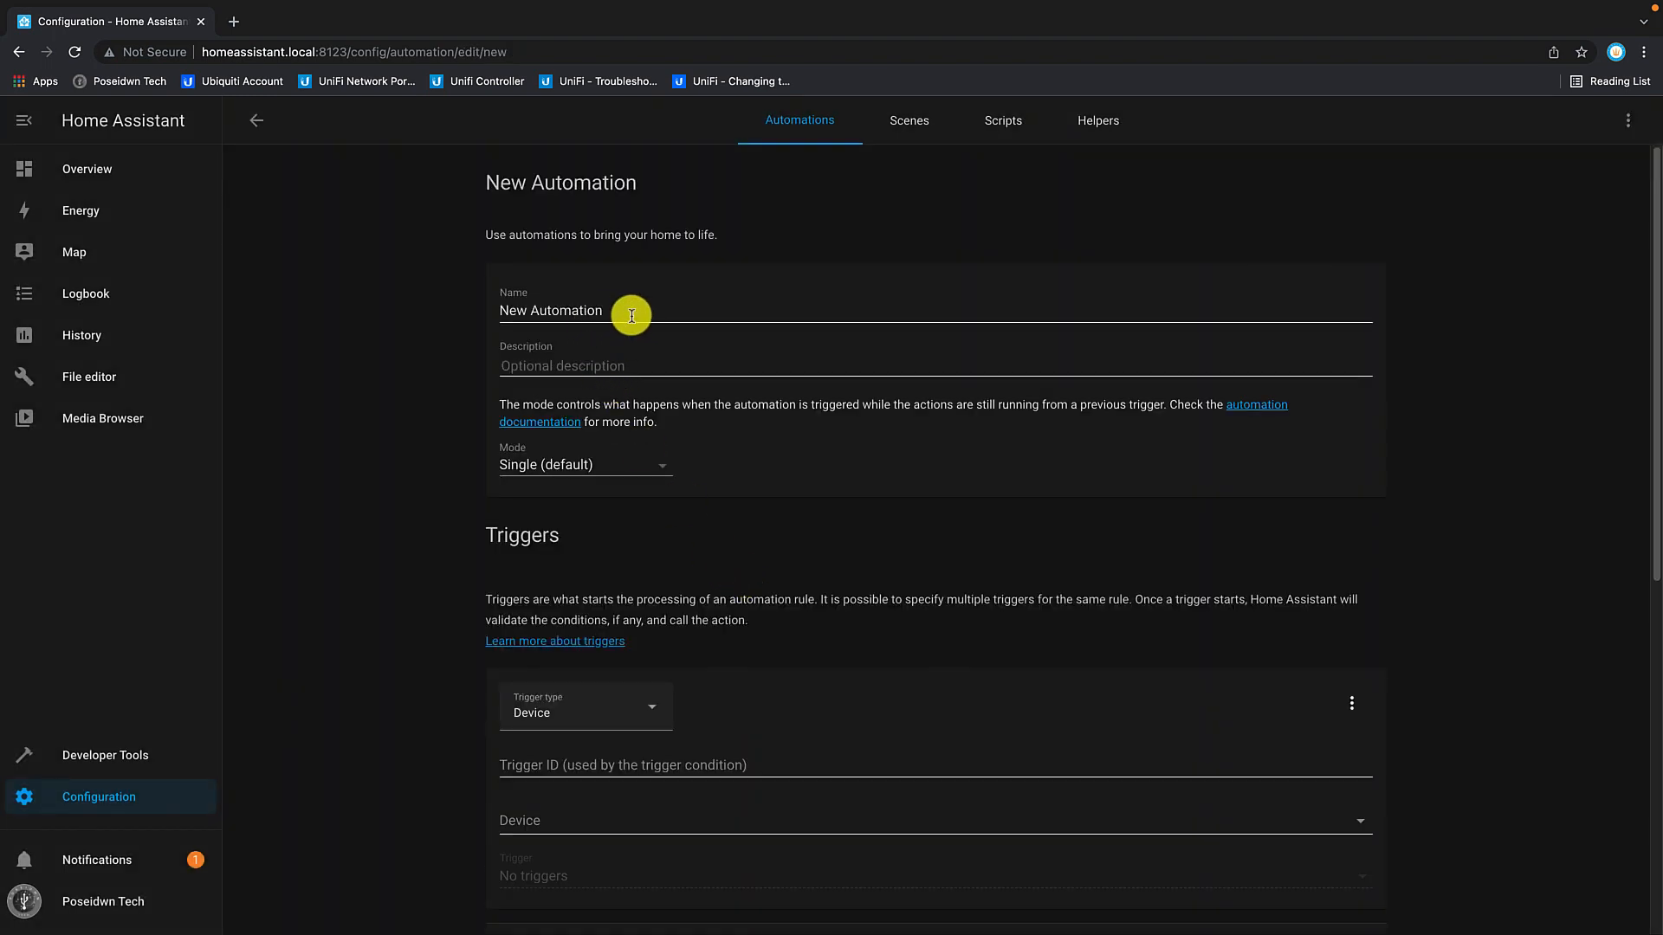
{"action": "double_click", "coordinate": [634, 309]}
{"action": "type", "text": "Automa"}
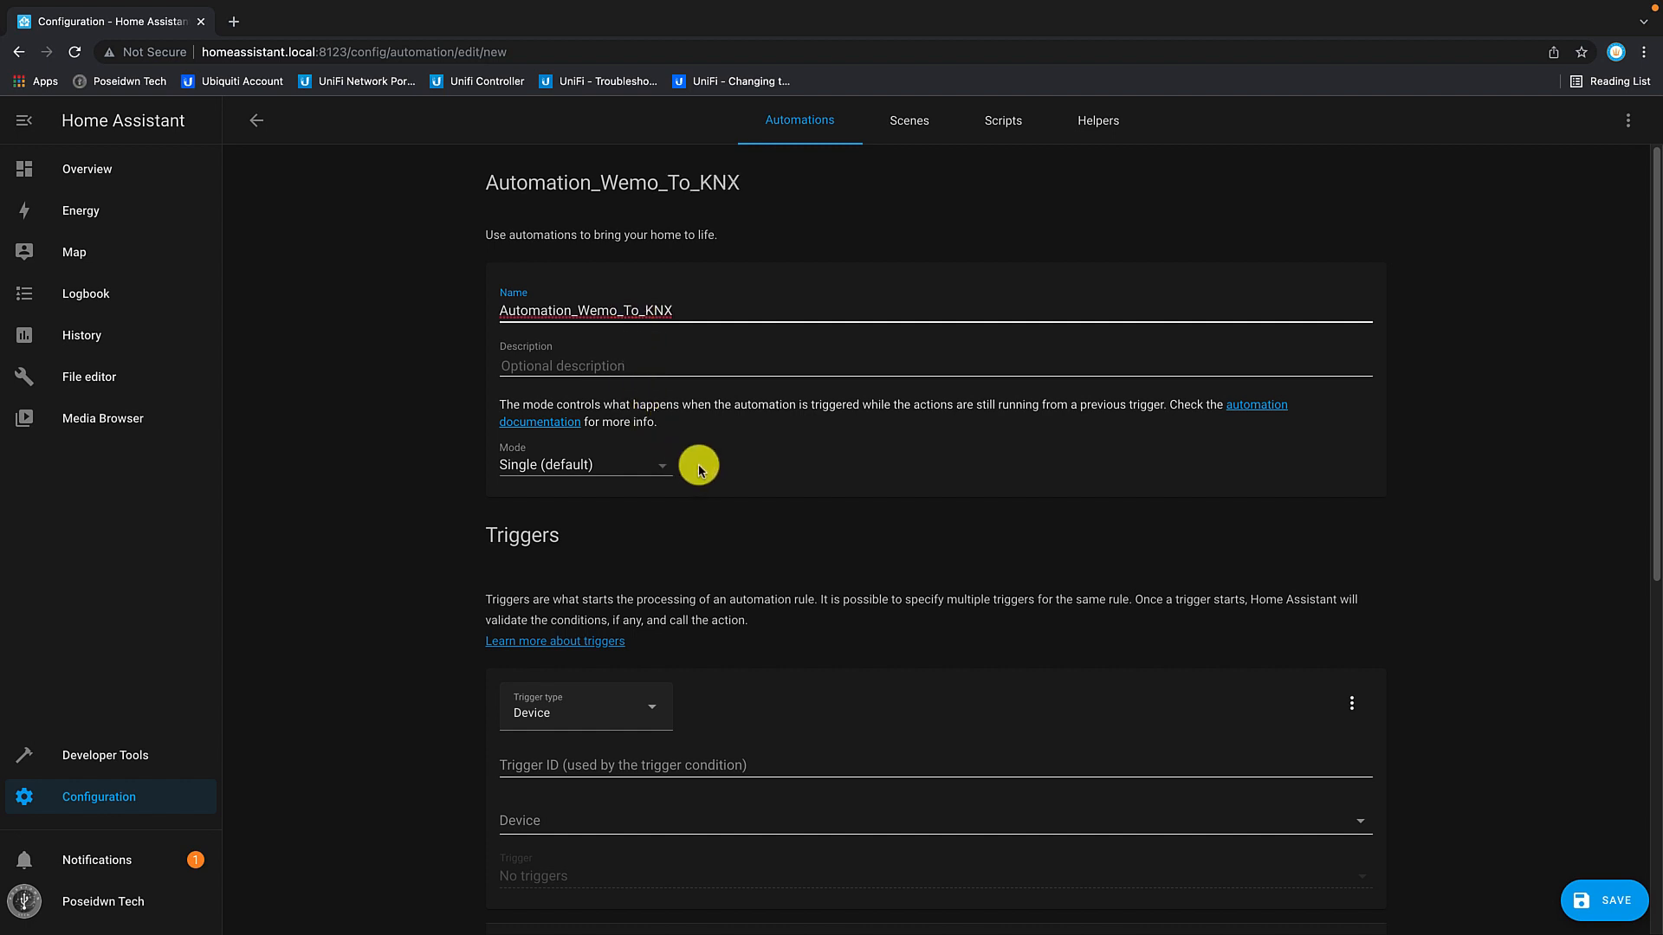
Step: Set the automation's first Device trigger to Christmas Tree with the event Christmas Tree turned off
{"action": "scroll", "coordinate": [697, 467], "scroll_direction": "down", "scroll_amount": 1}
{"action": "scroll", "coordinate": [699, 467], "scroll_direction": "down", "scroll_amount": 4}
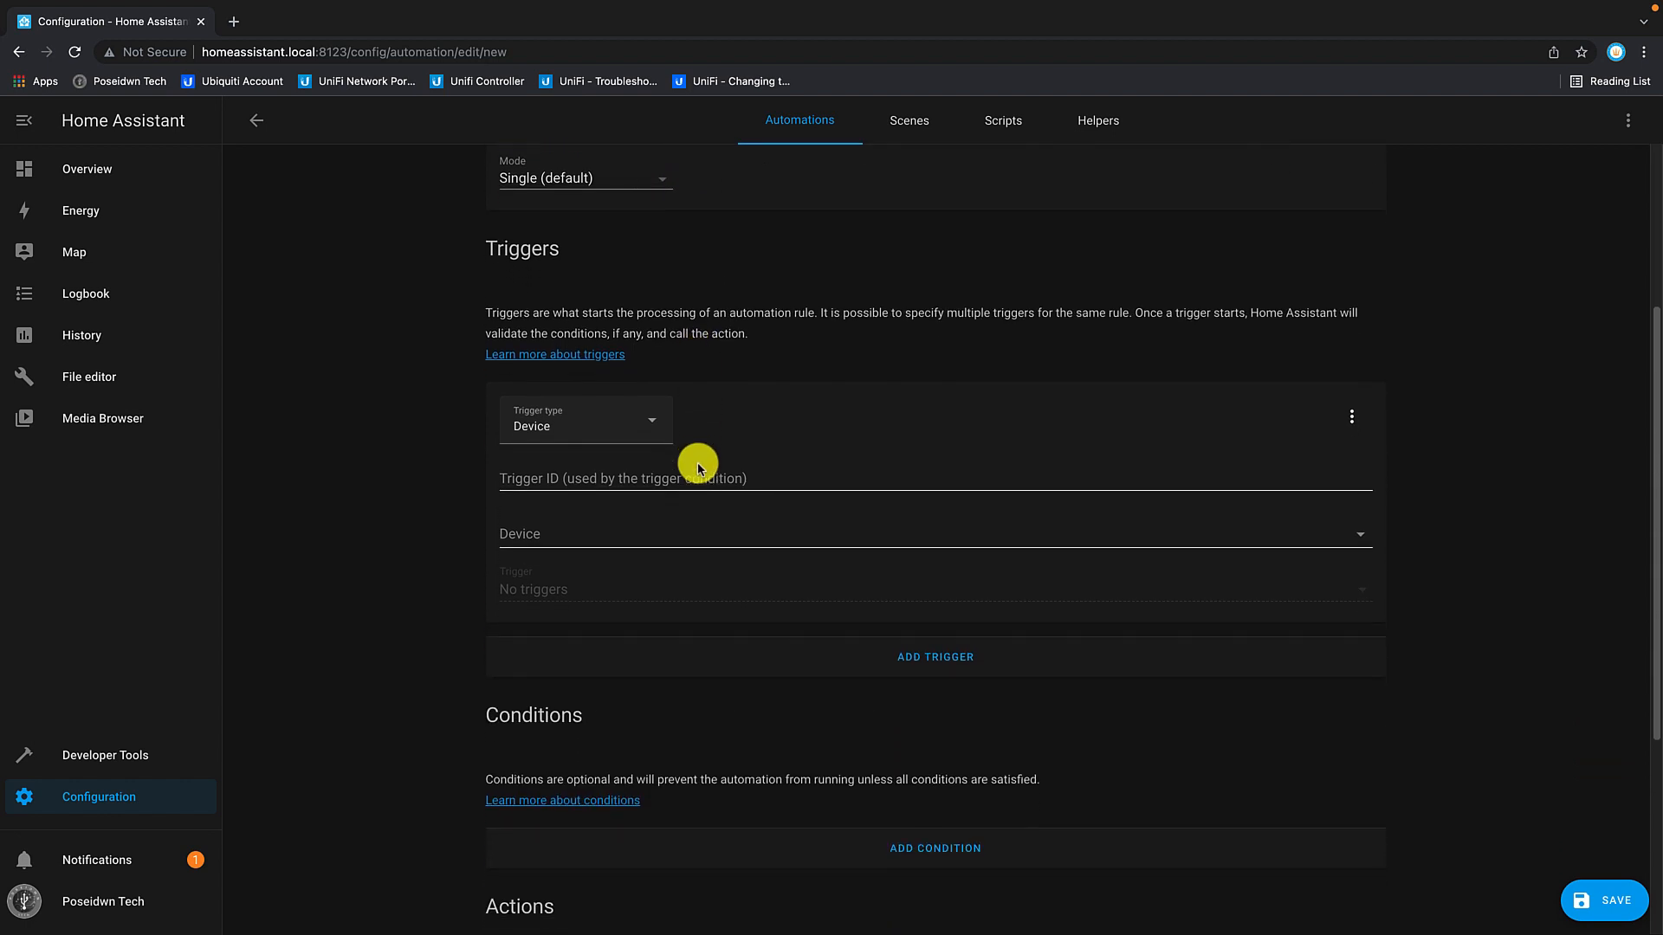
{"action": "scroll", "coordinate": [698, 464], "scroll_direction": "down", "scroll_amount": 1}
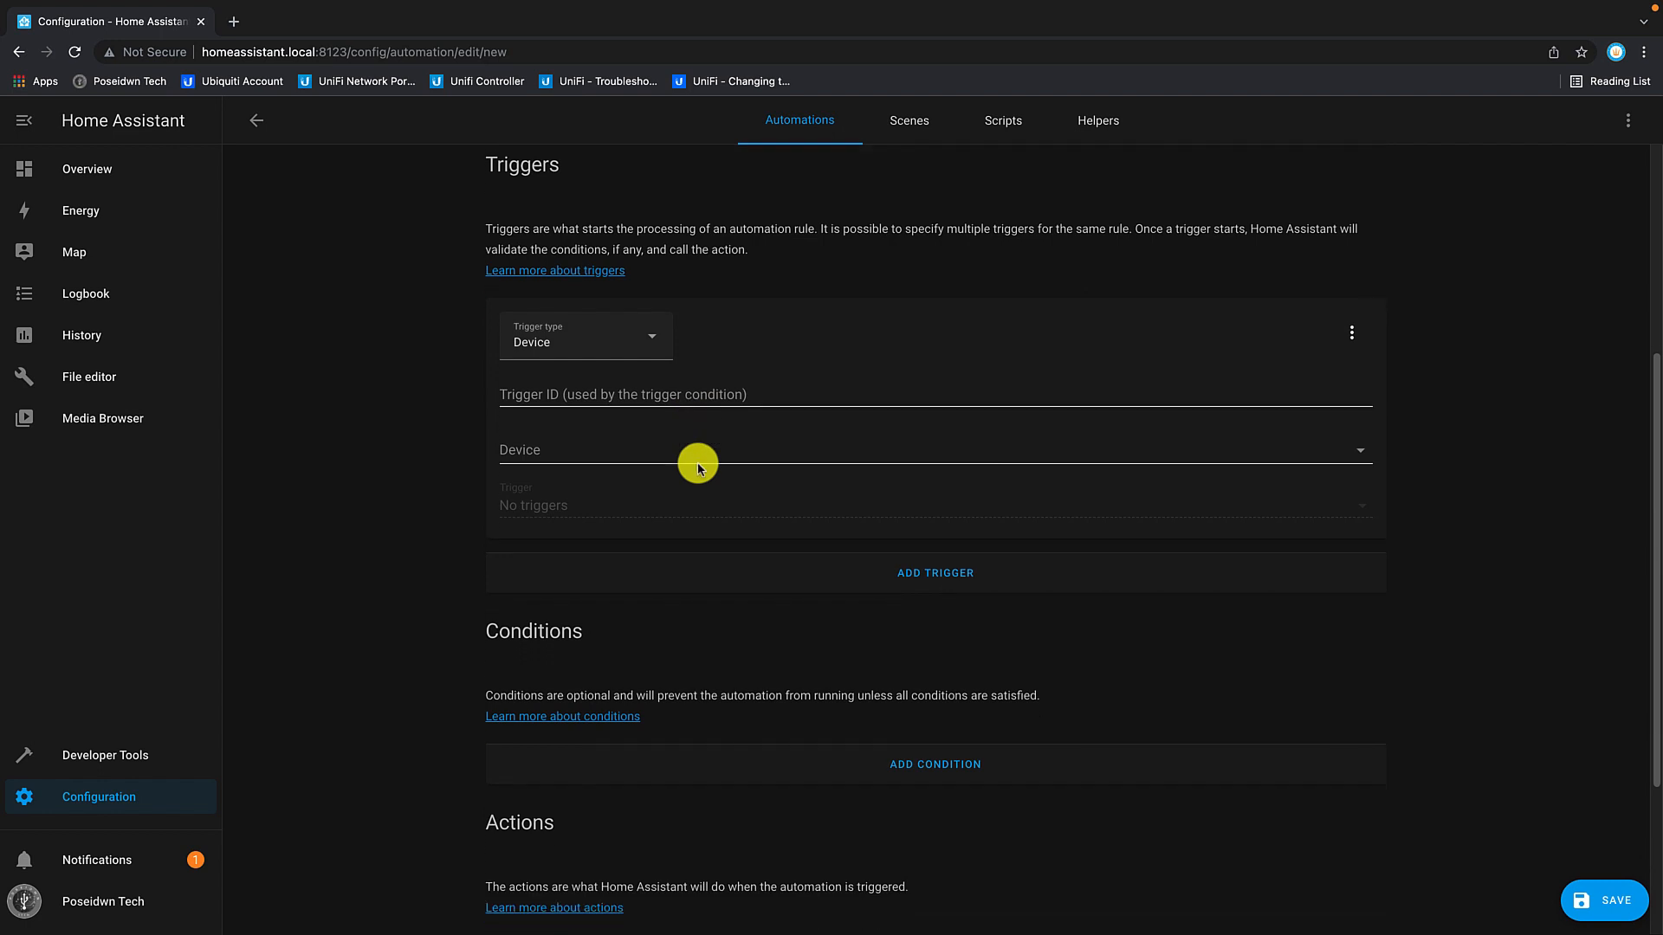
{"action": "left_click", "coordinate": [645, 450]}
{"action": "left_click", "coordinate": [629, 546]}
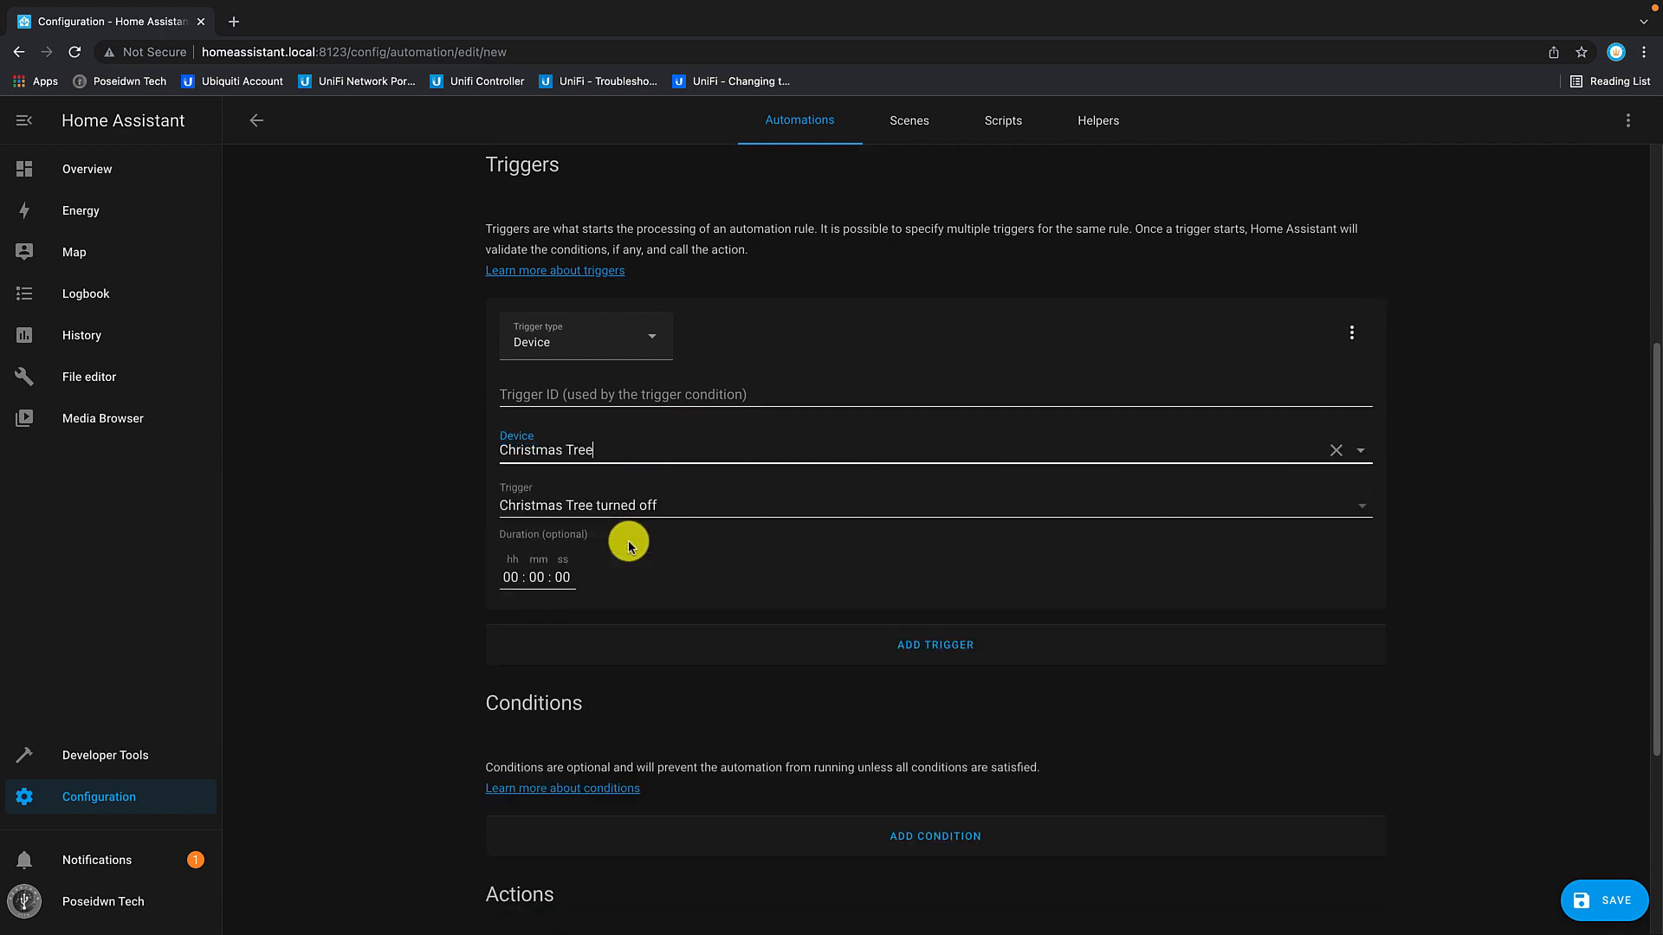
{"action": "left_click", "coordinate": [659, 506]}
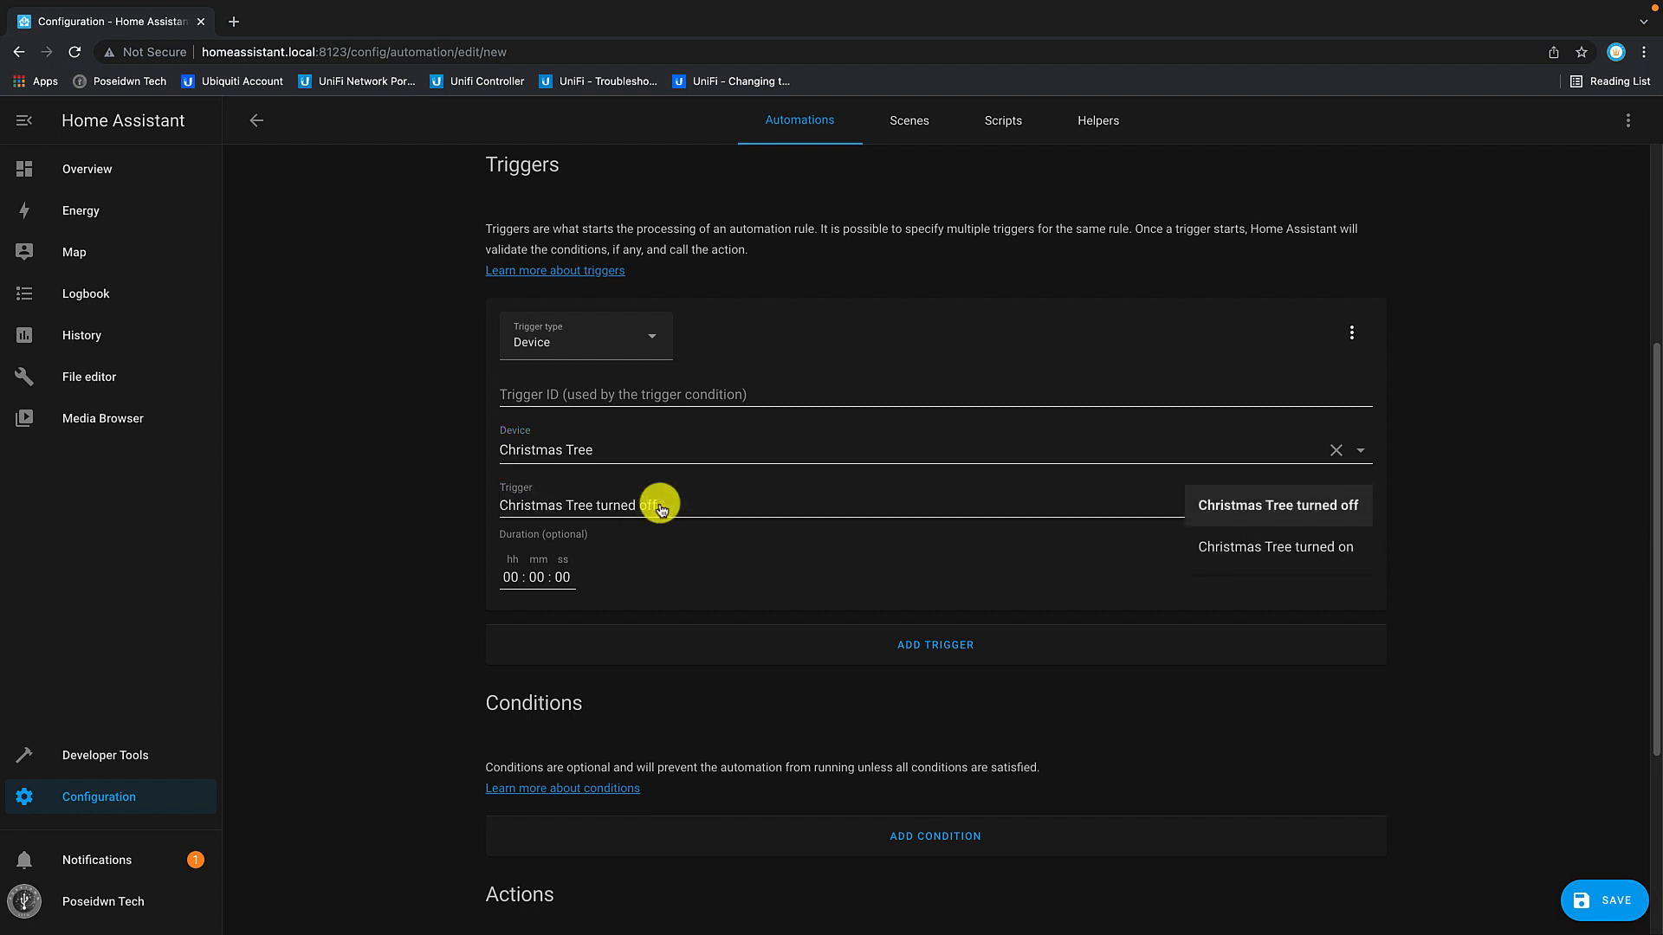
{"action": "left_click", "coordinate": [660, 506]}
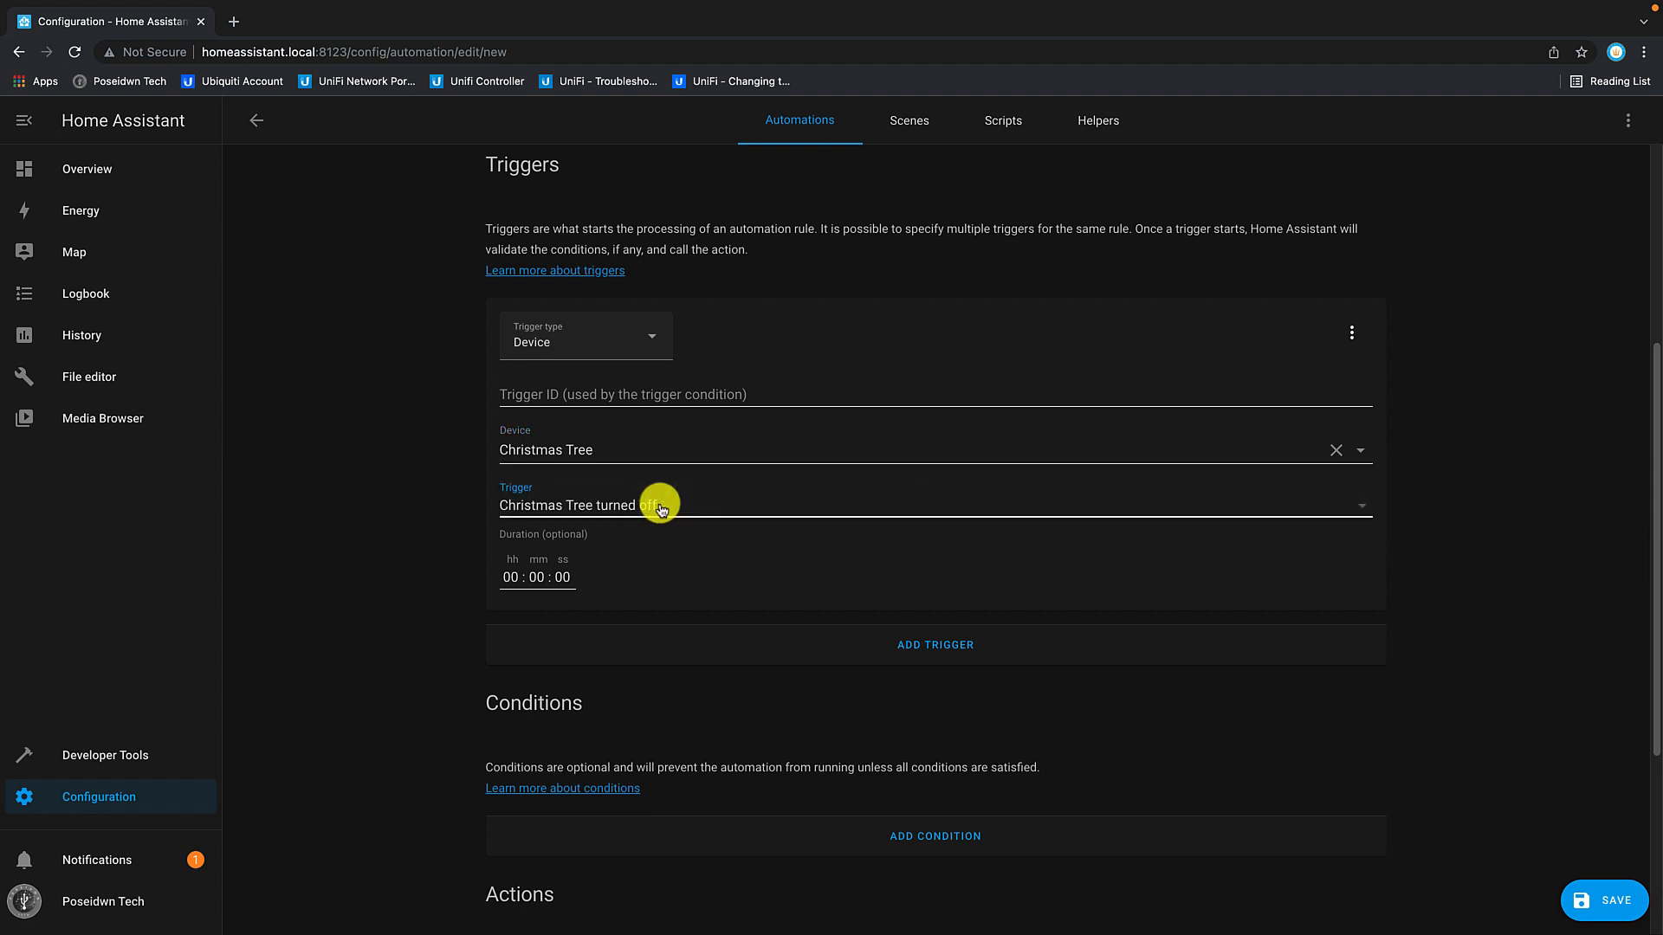
Step: Add a second Device trigger for Christmas Tree with the event Christmas Tree turned on
{"action": "left_click", "coordinate": [940, 648]}
{"action": "scroll", "coordinate": [759, 656], "scroll_direction": "down", "scroll_amount": 2}
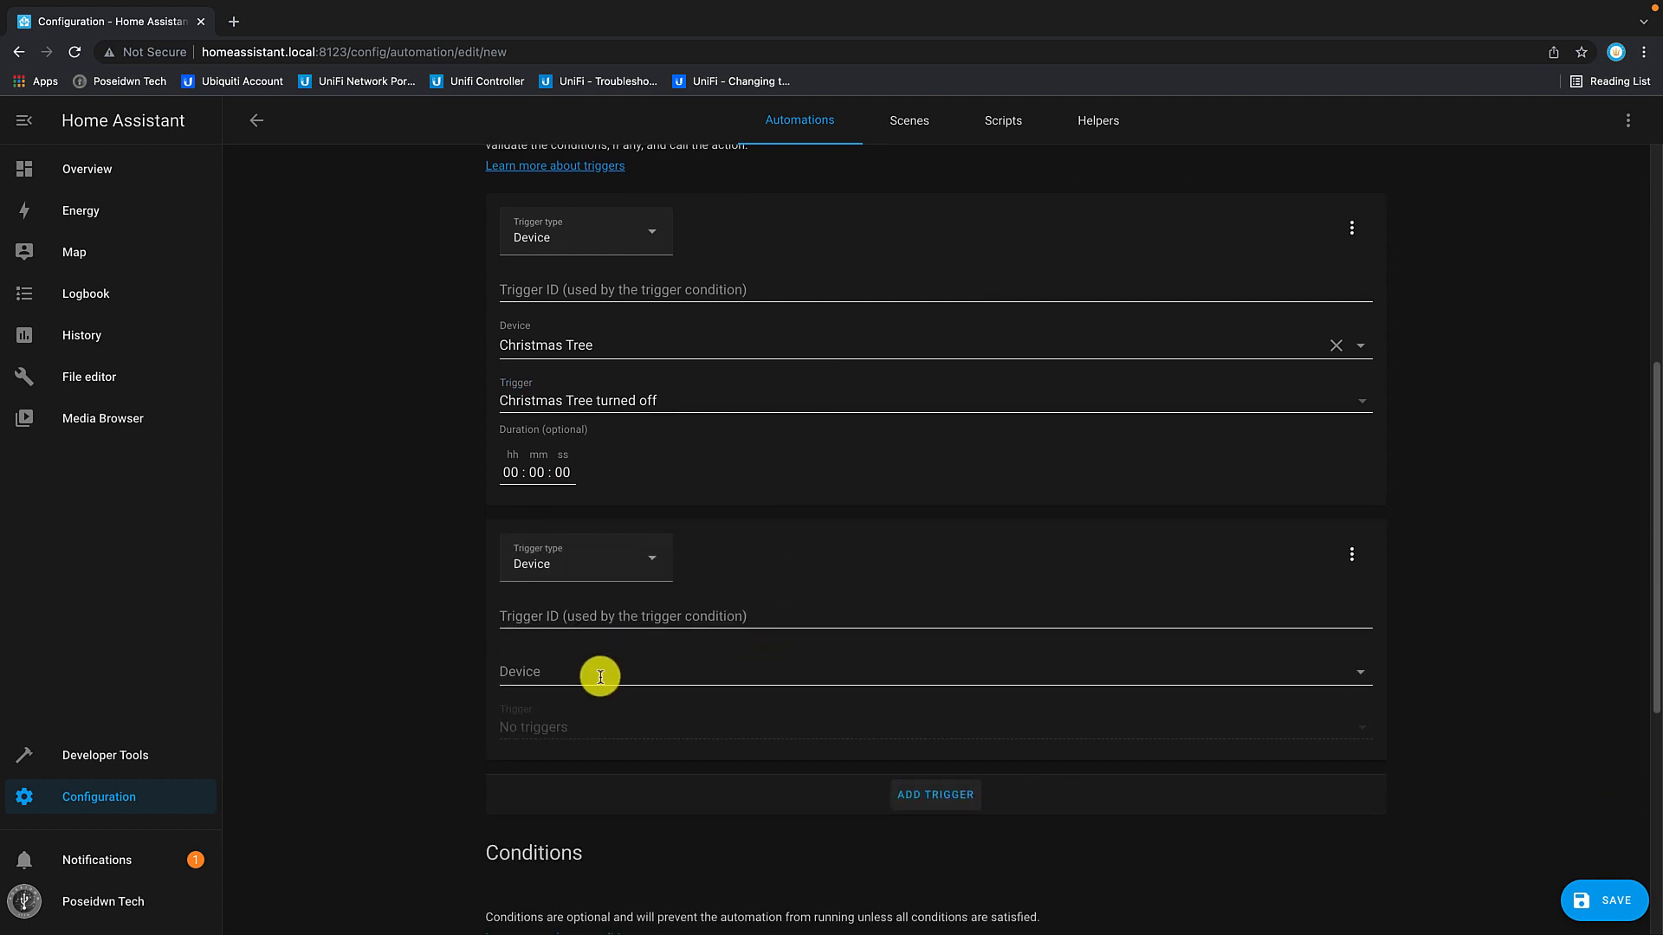
{"action": "left_click", "coordinate": [604, 671]}
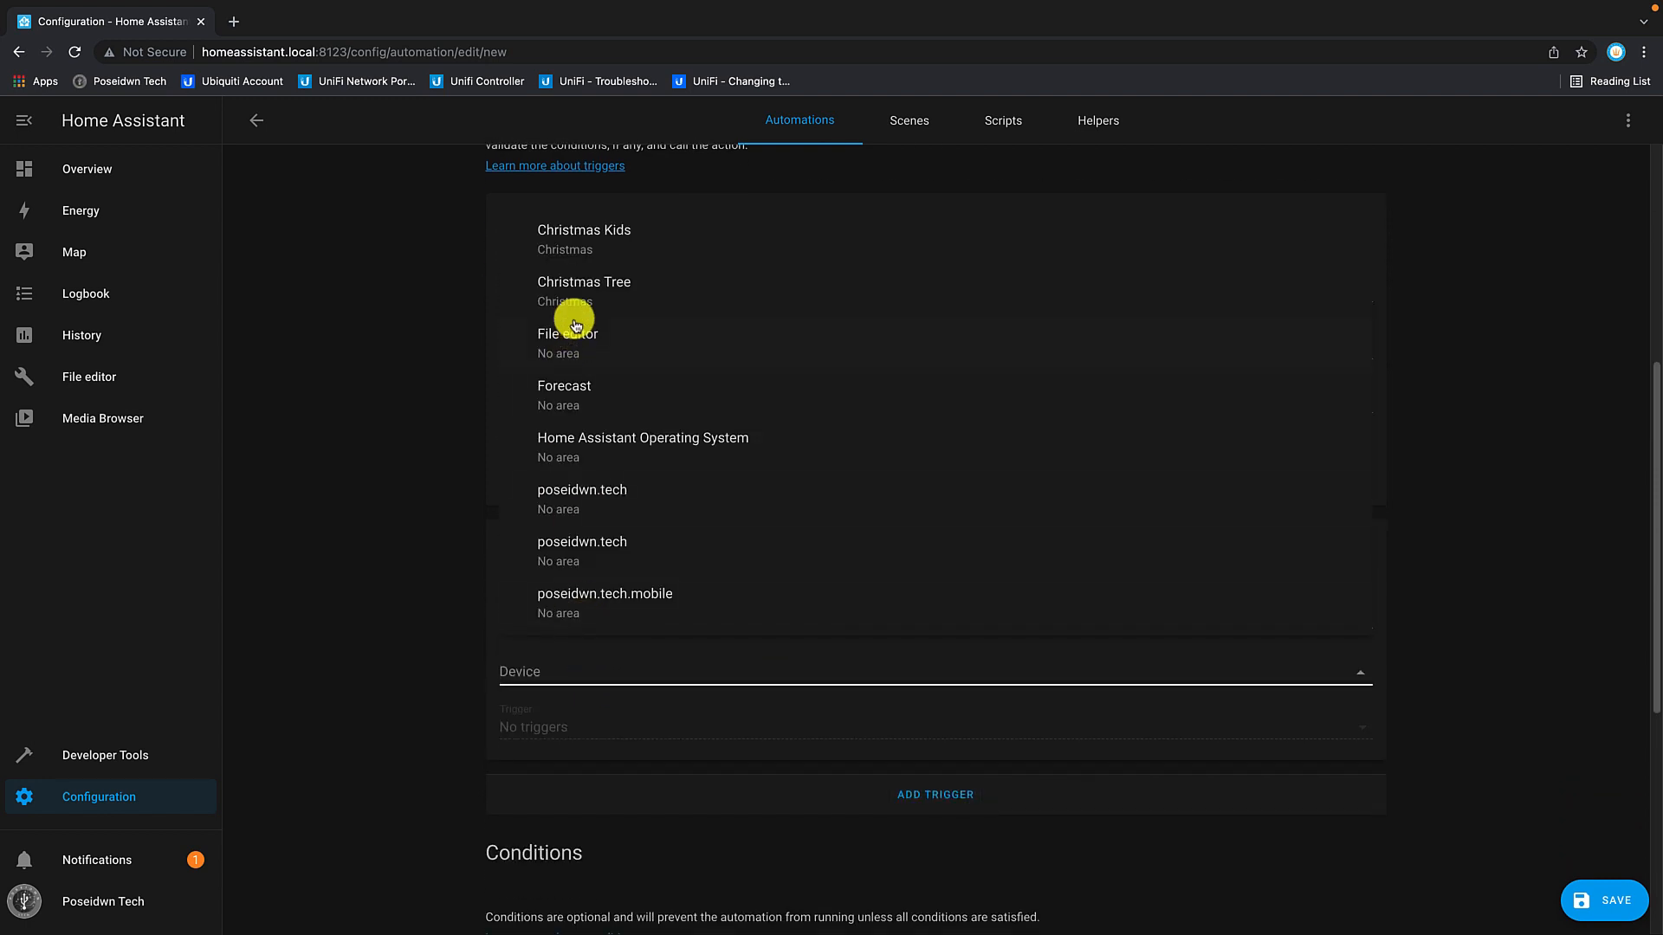
{"action": "left_click", "coordinate": [580, 290]}
{"action": "left_click", "coordinate": [677, 736]}
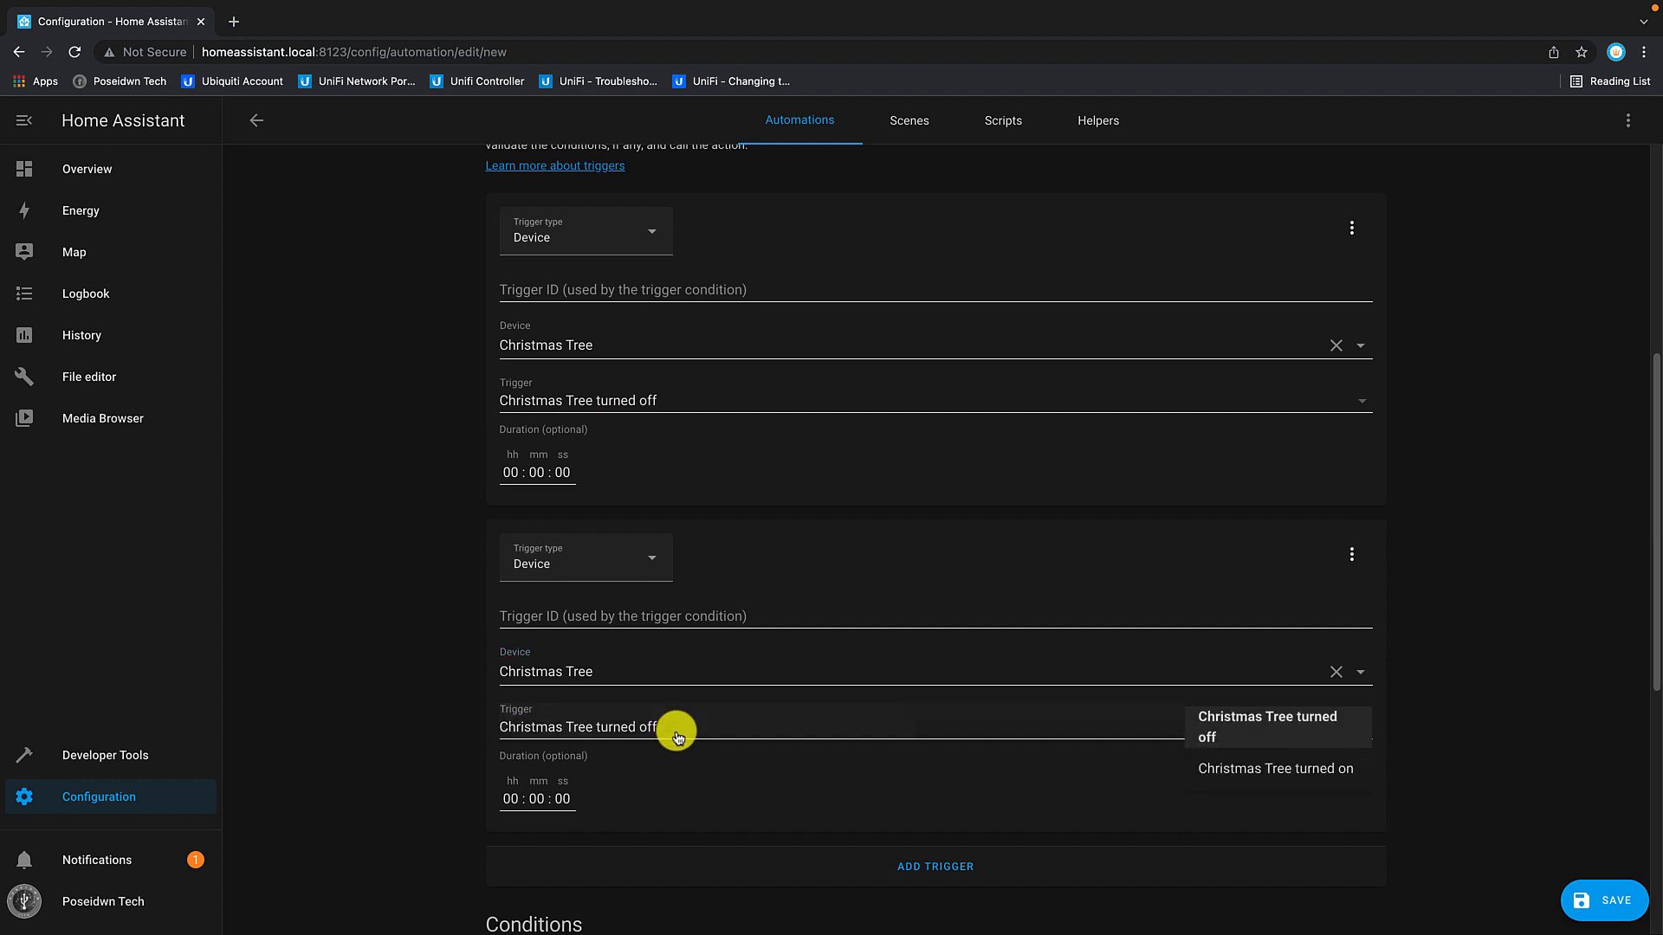
{"action": "left_click", "coordinate": [1283, 770]}
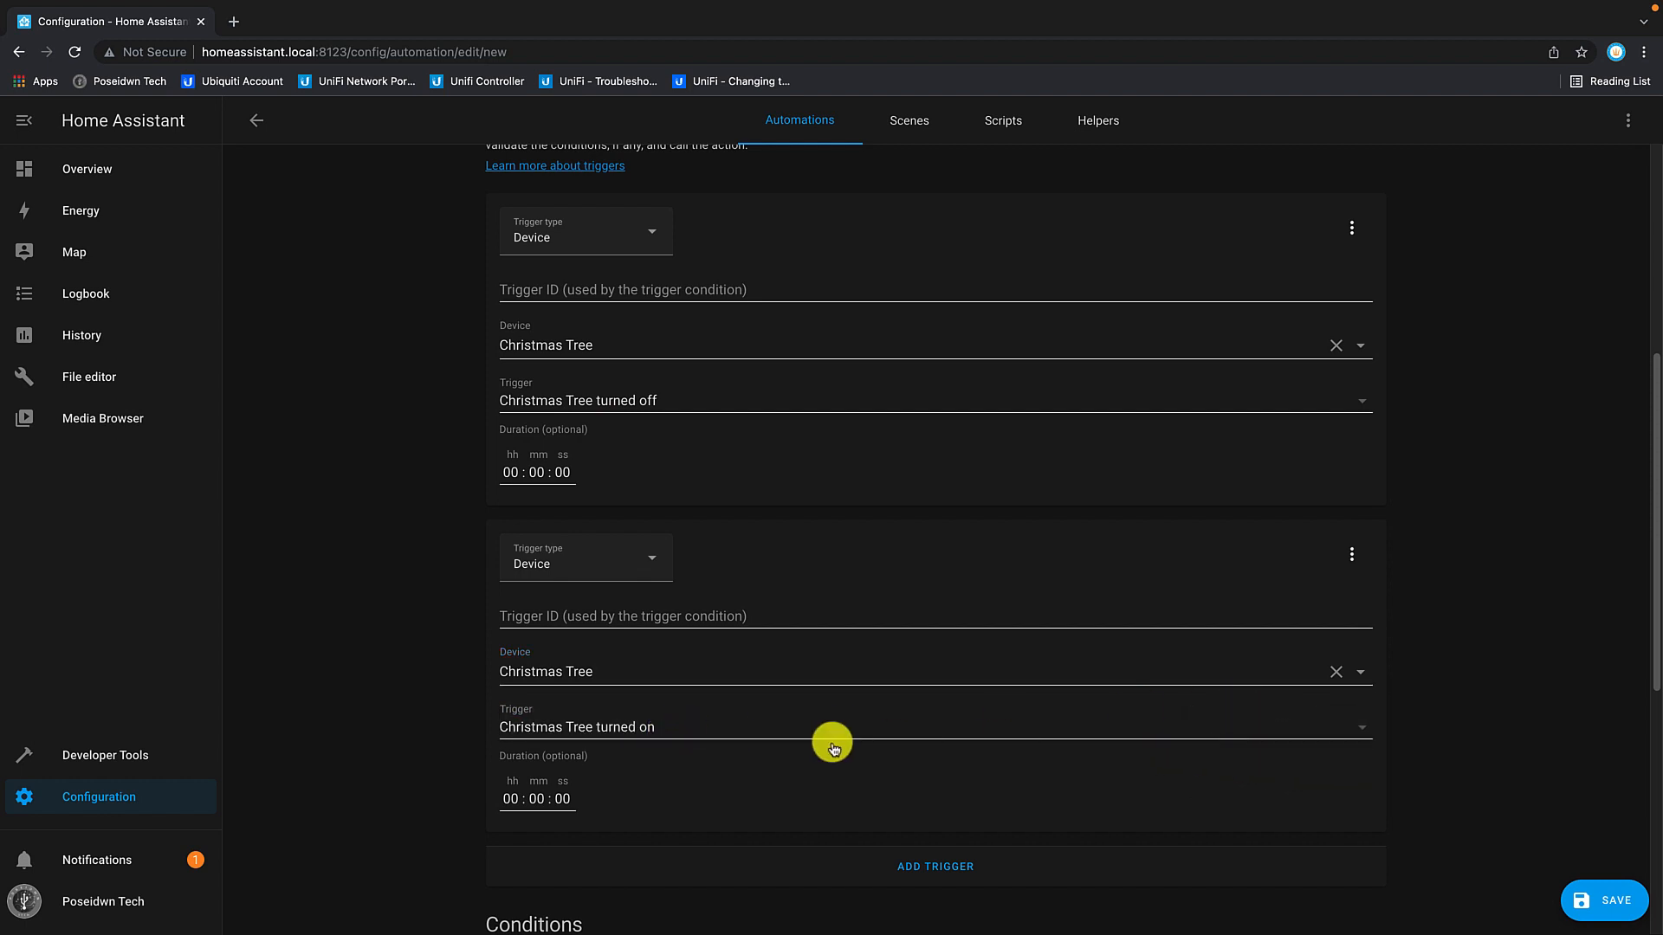
Step: Change the action type to Choose and give Option 1 the Device condition Christmas Tree is off
{"action": "scroll", "coordinate": [809, 727], "scroll_direction": "down", "scroll_amount": 3}
{"action": "scroll", "coordinate": [813, 732], "scroll_direction": "down", "scroll_amount": 4}
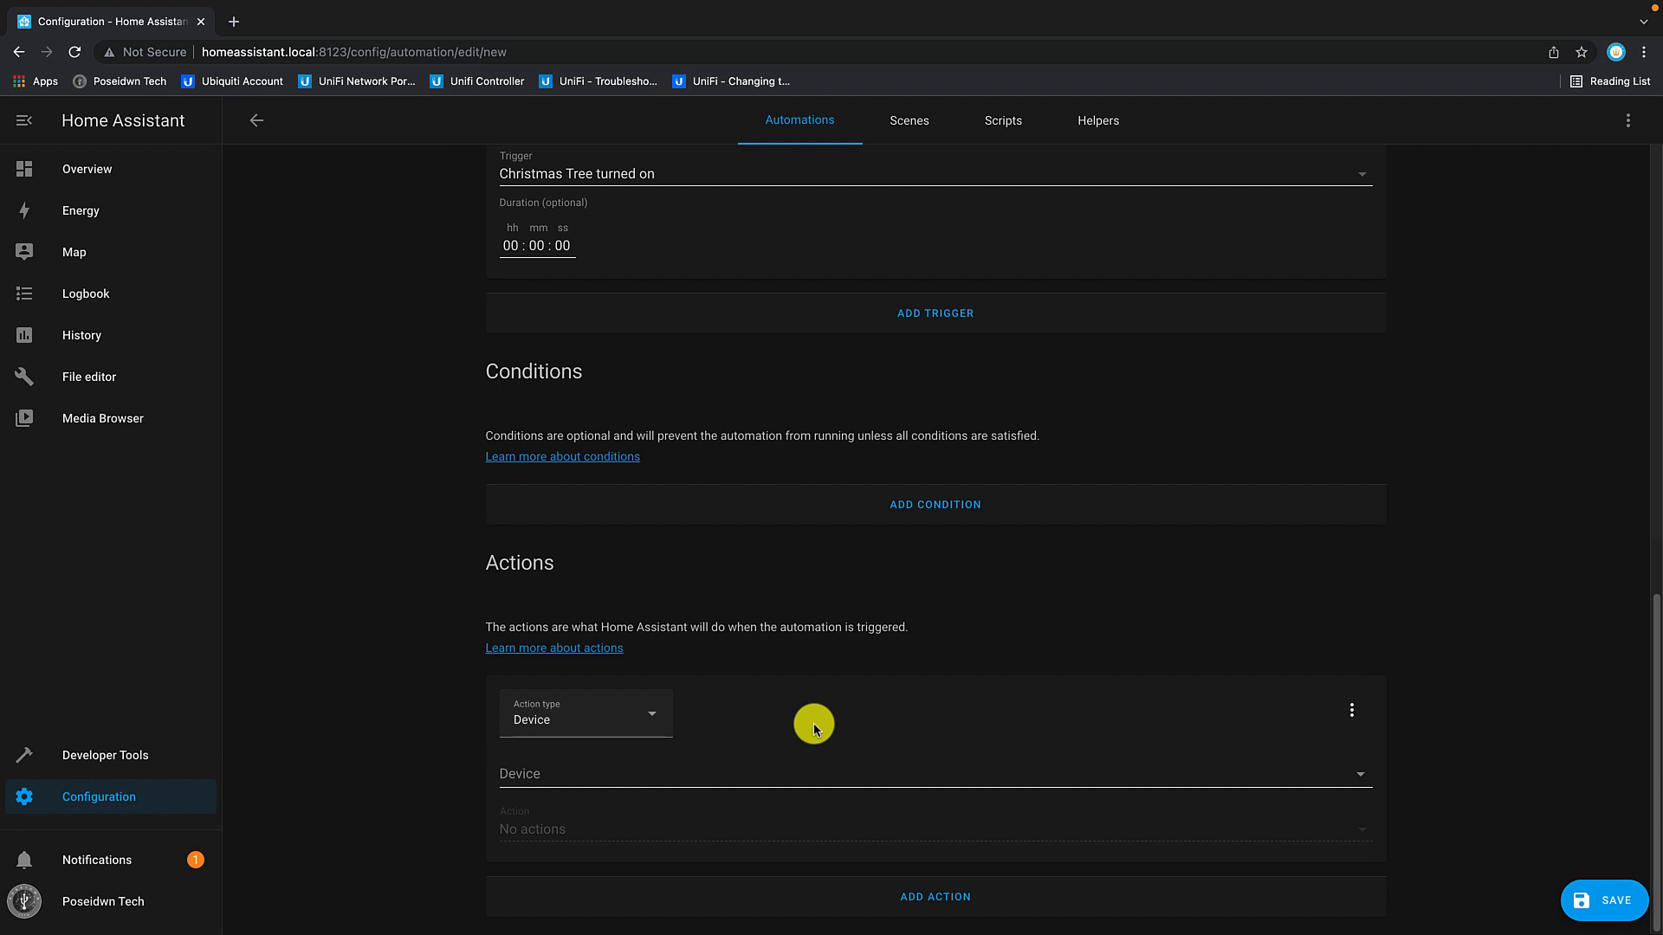
{"action": "left_click", "coordinate": [656, 720]}
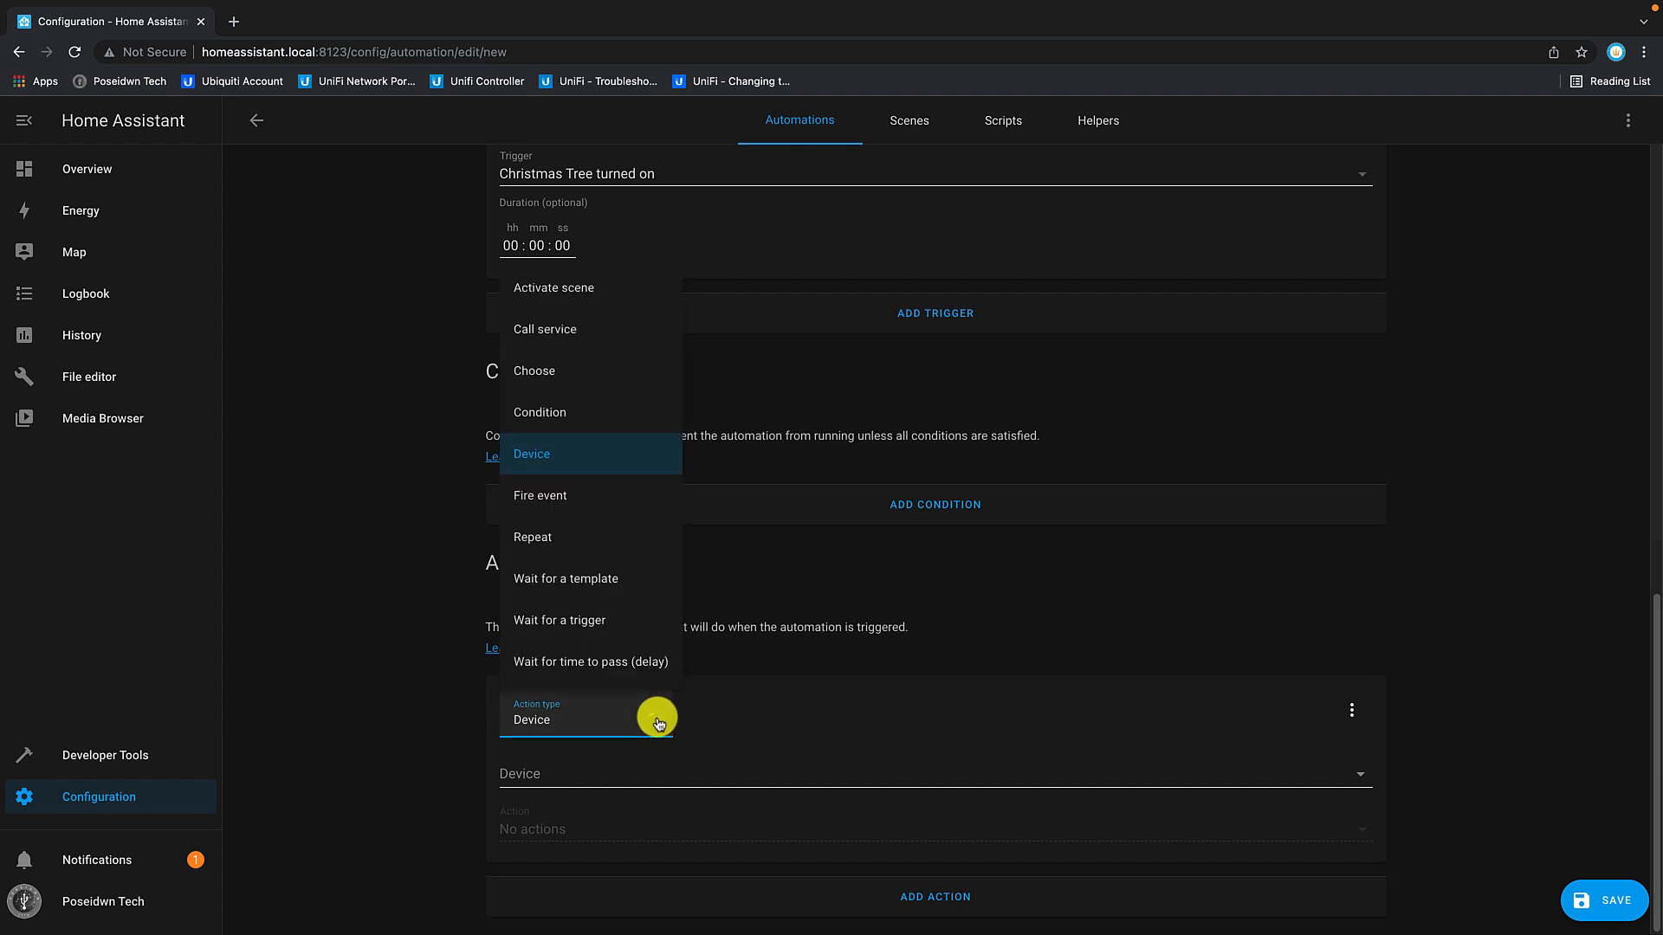
{"action": "left_click", "coordinate": [569, 372]}
{"action": "scroll", "coordinate": [955, 665], "scroll_direction": "down", "scroll_amount": 3}
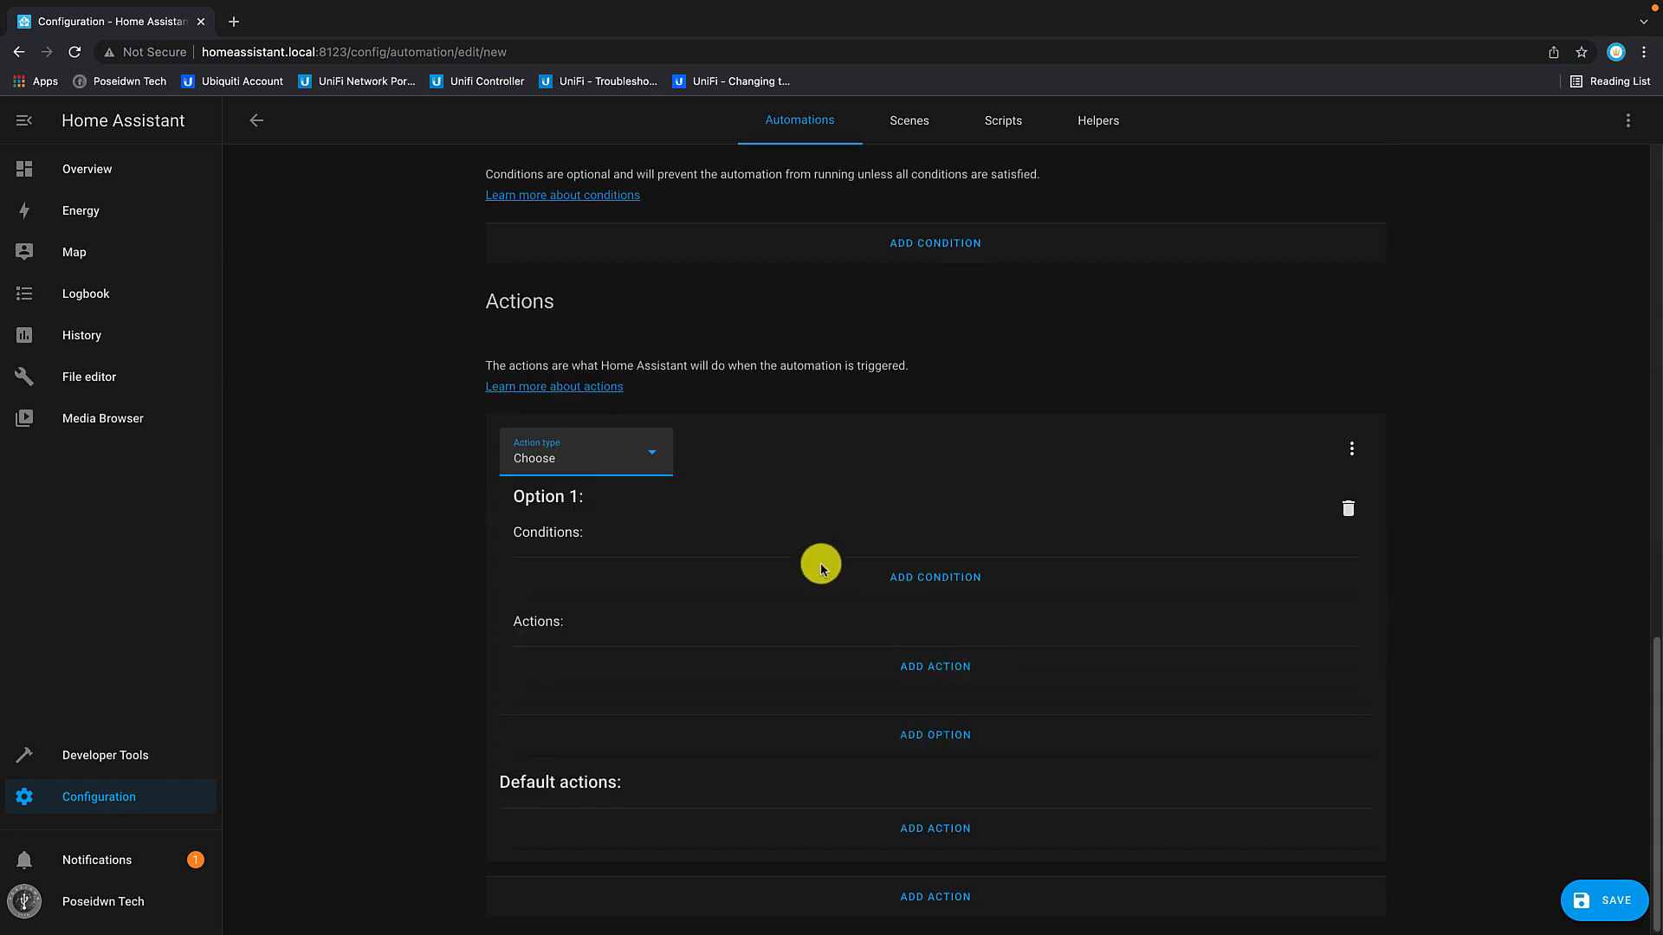
{"action": "left_click", "coordinate": [929, 576]}
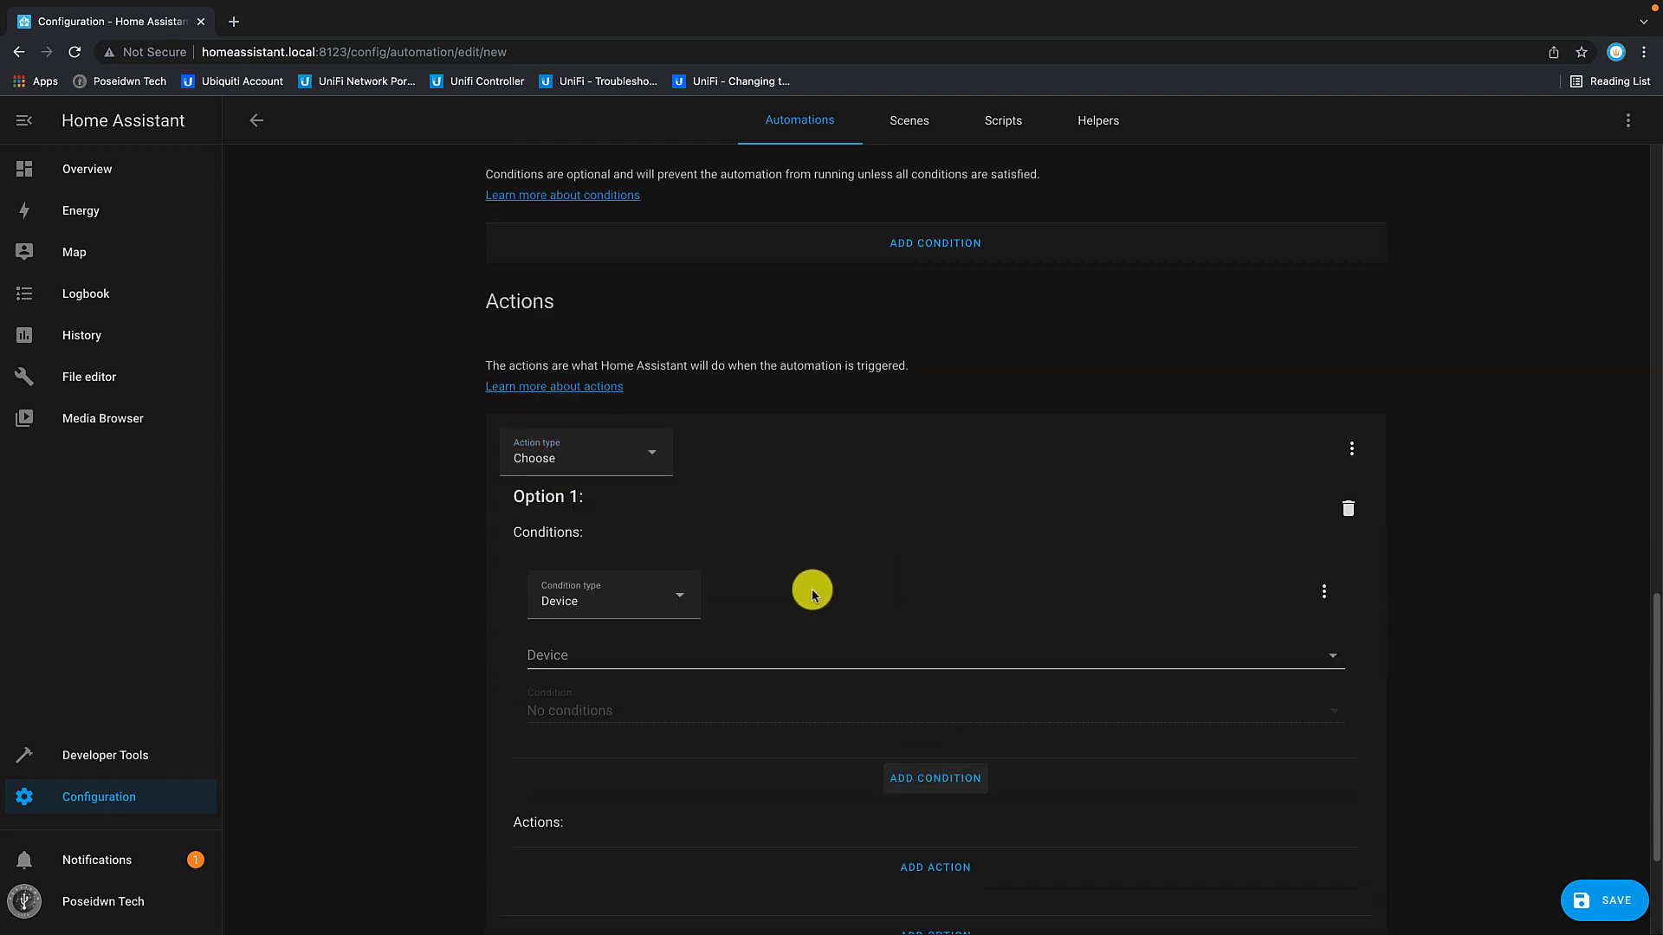
{"action": "left_click", "coordinate": [763, 654]}
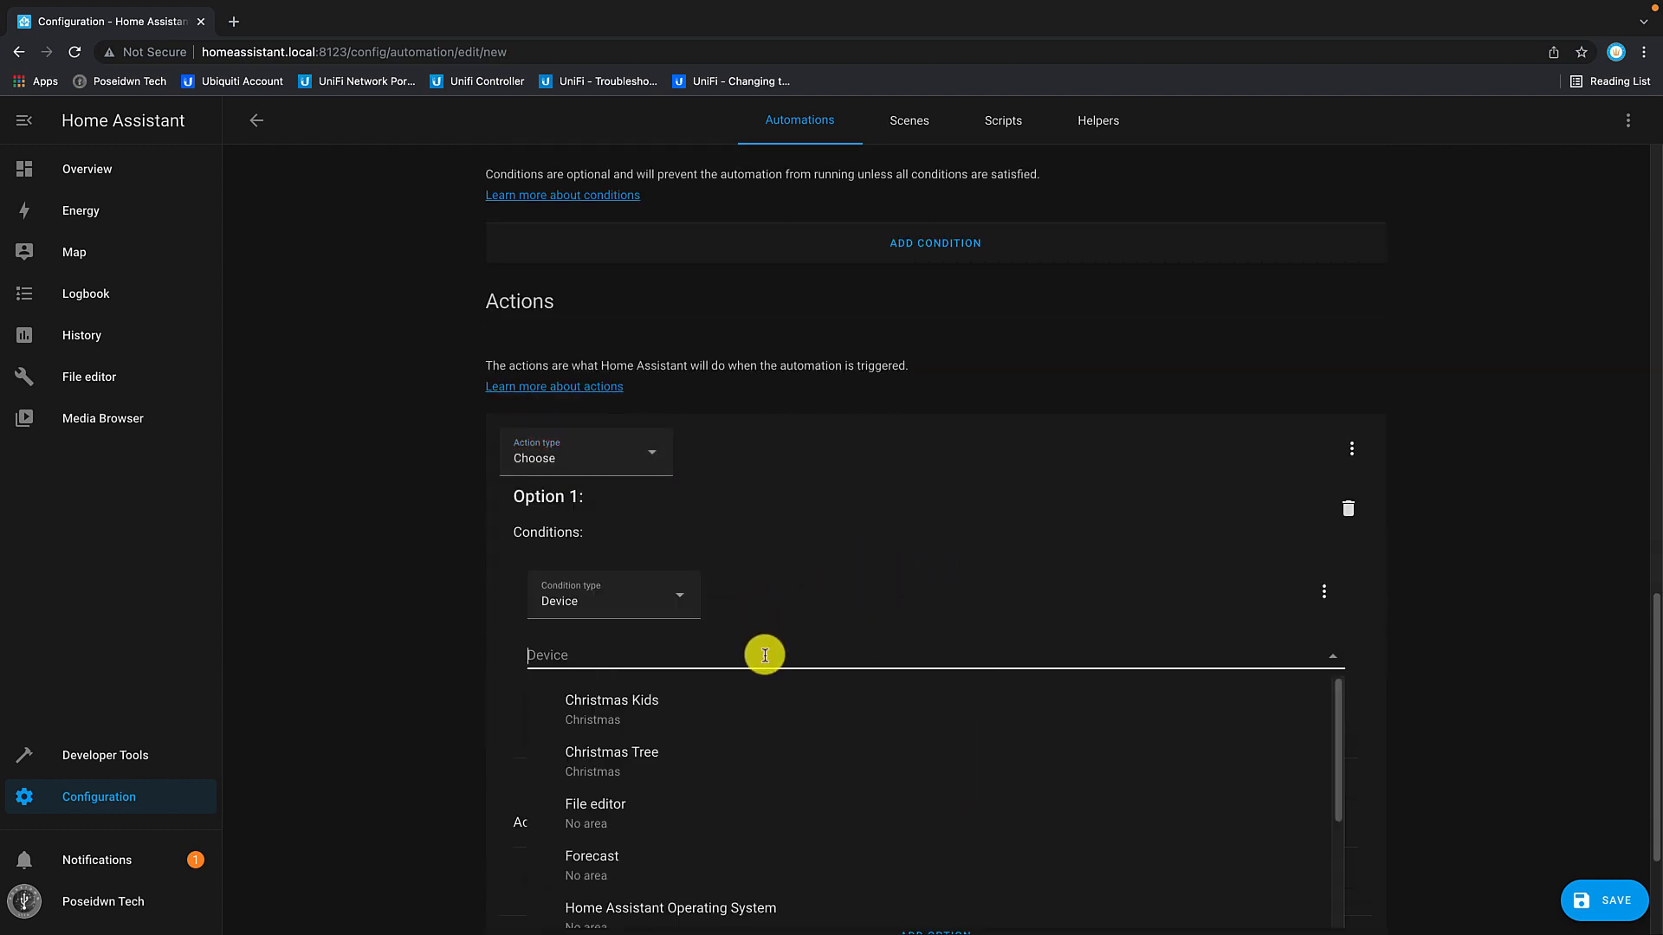
{"action": "left_click", "coordinate": [655, 740]}
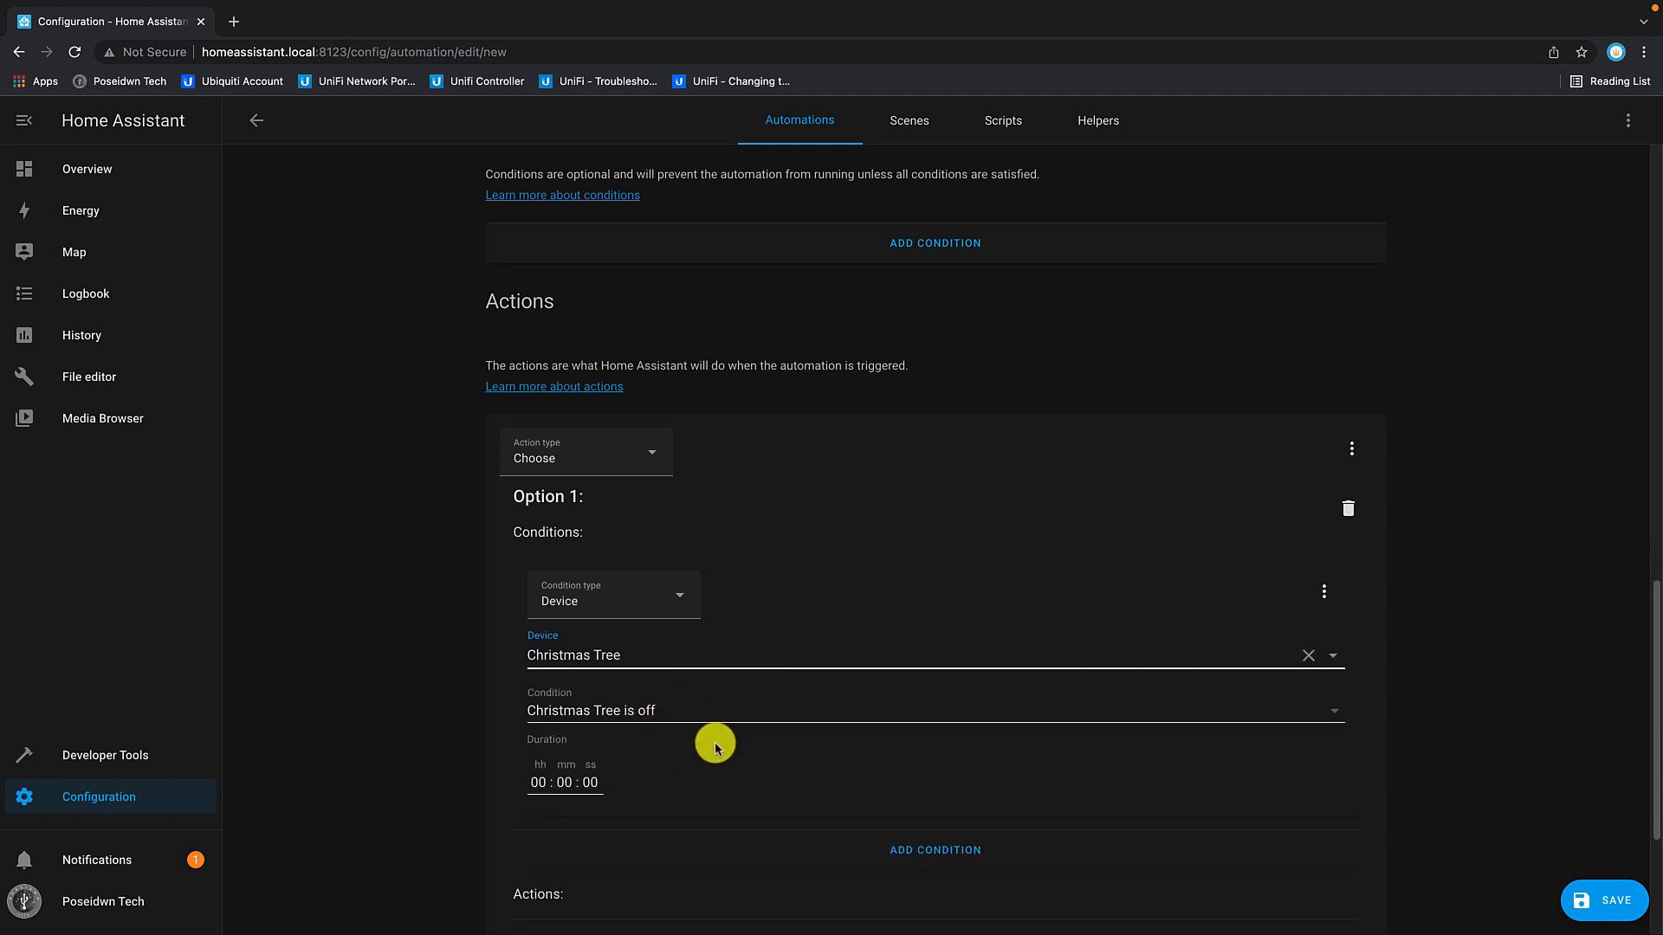
Step: Add a Call service action to Option 1 that runs Light: Turn off on the KNX Christmas Lights entity
{"action": "scroll", "coordinate": [710, 736], "scroll_direction": "down", "scroll_amount": 3}
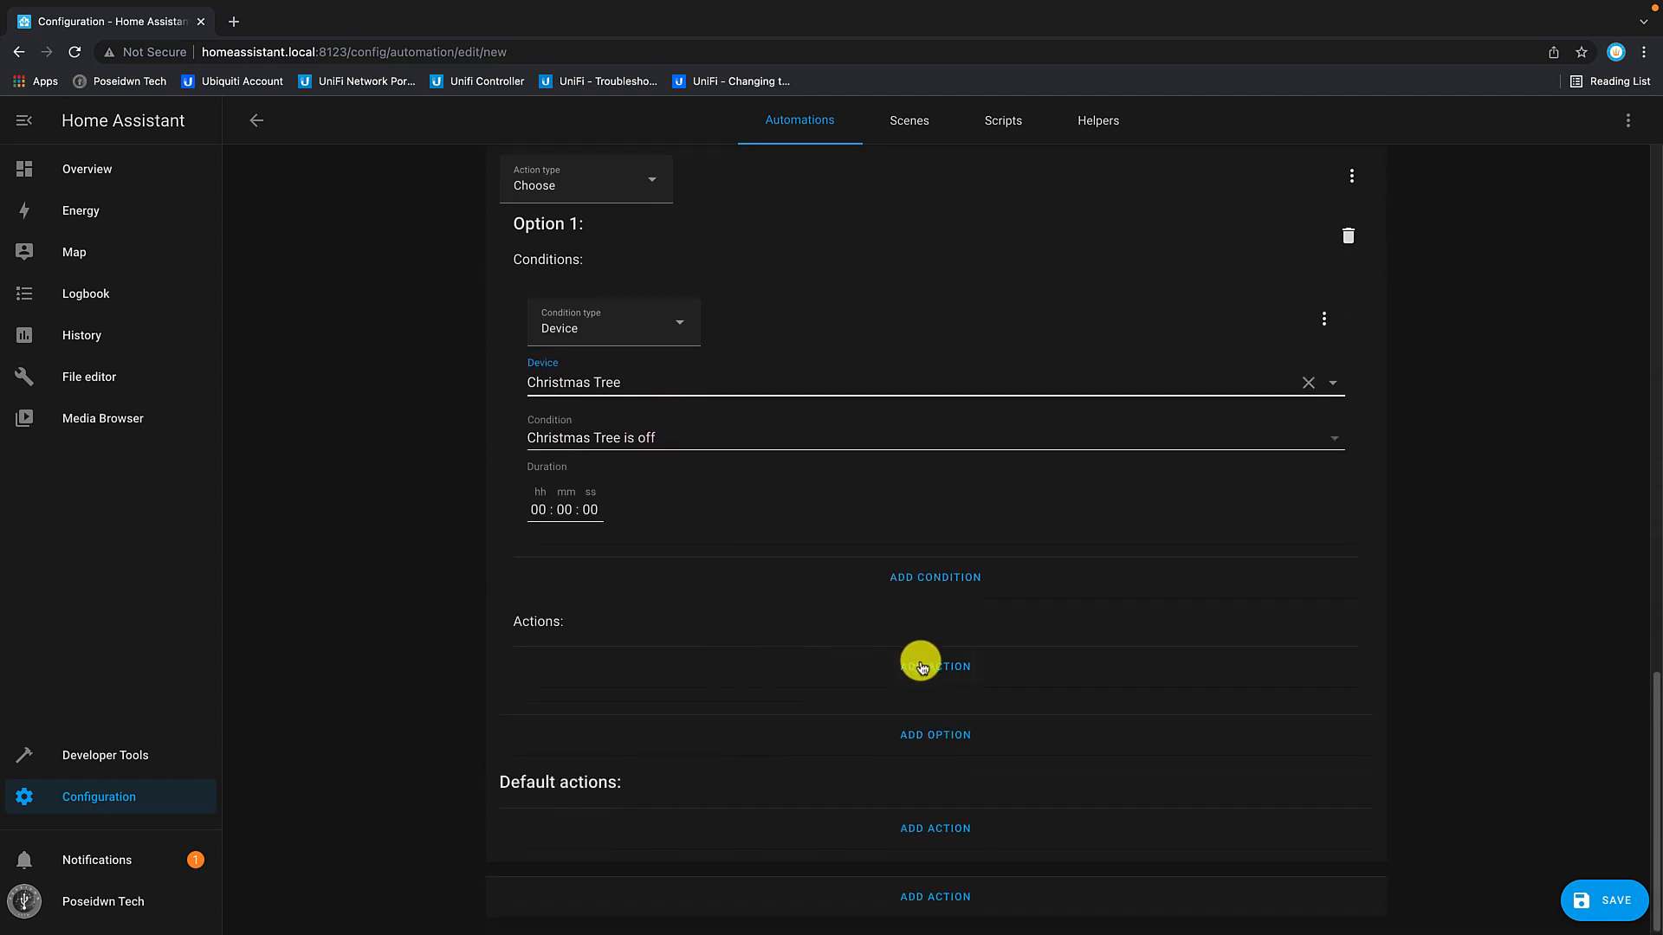
{"action": "left_click", "coordinate": [921, 667]}
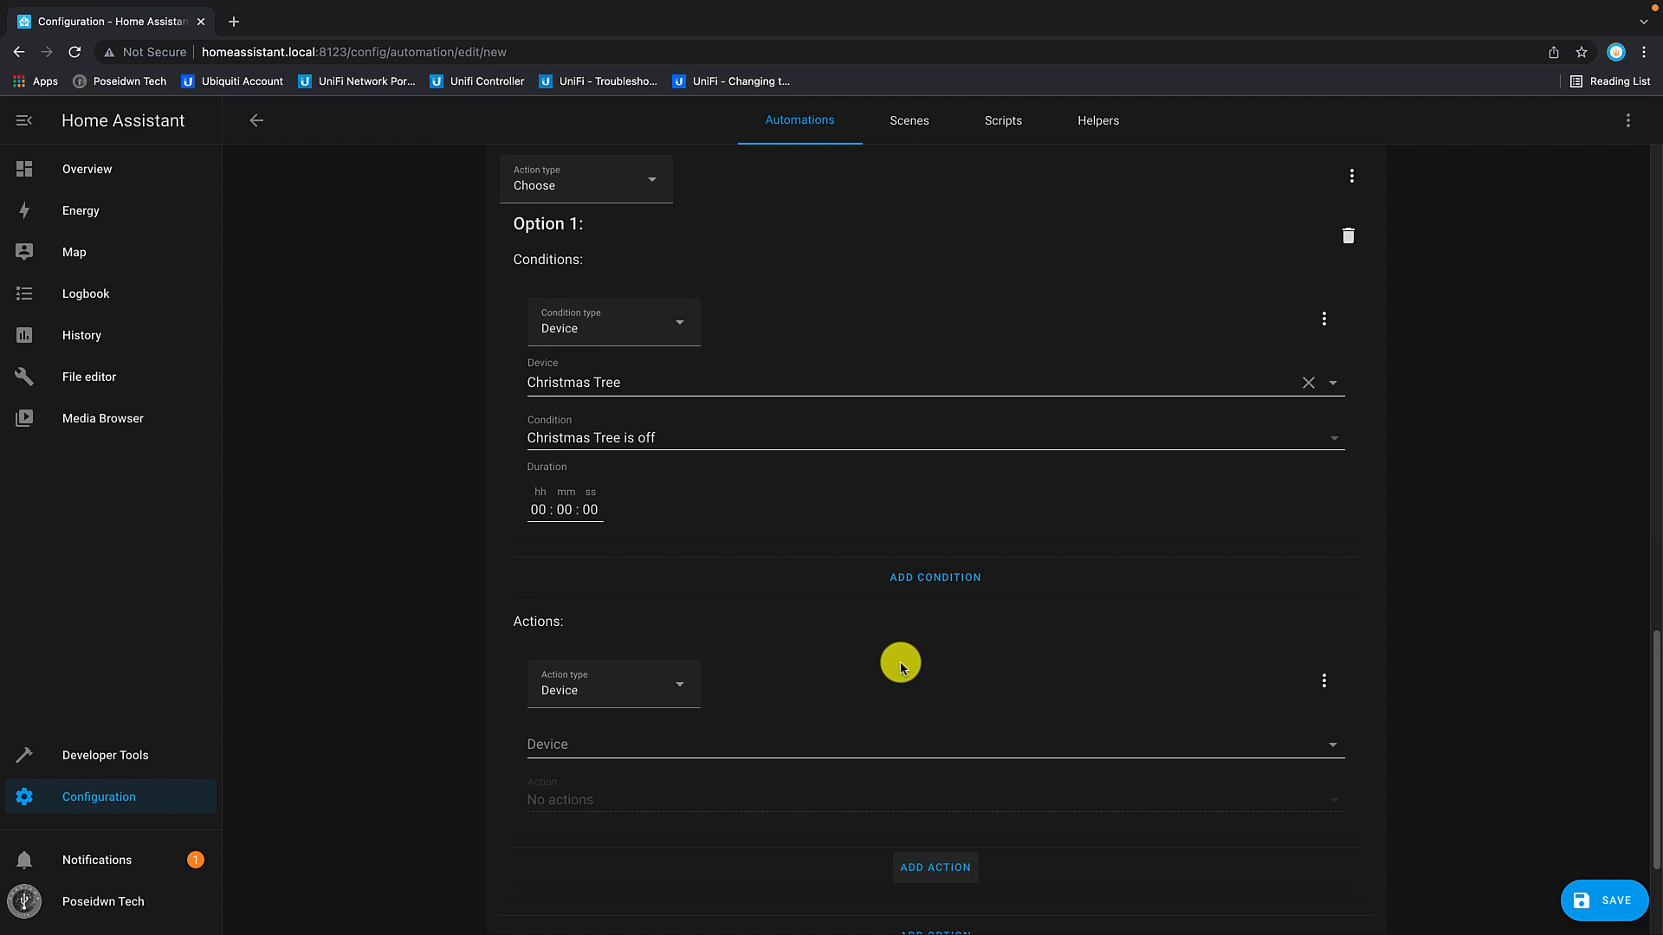
{"action": "left_click", "coordinate": [679, 686]}
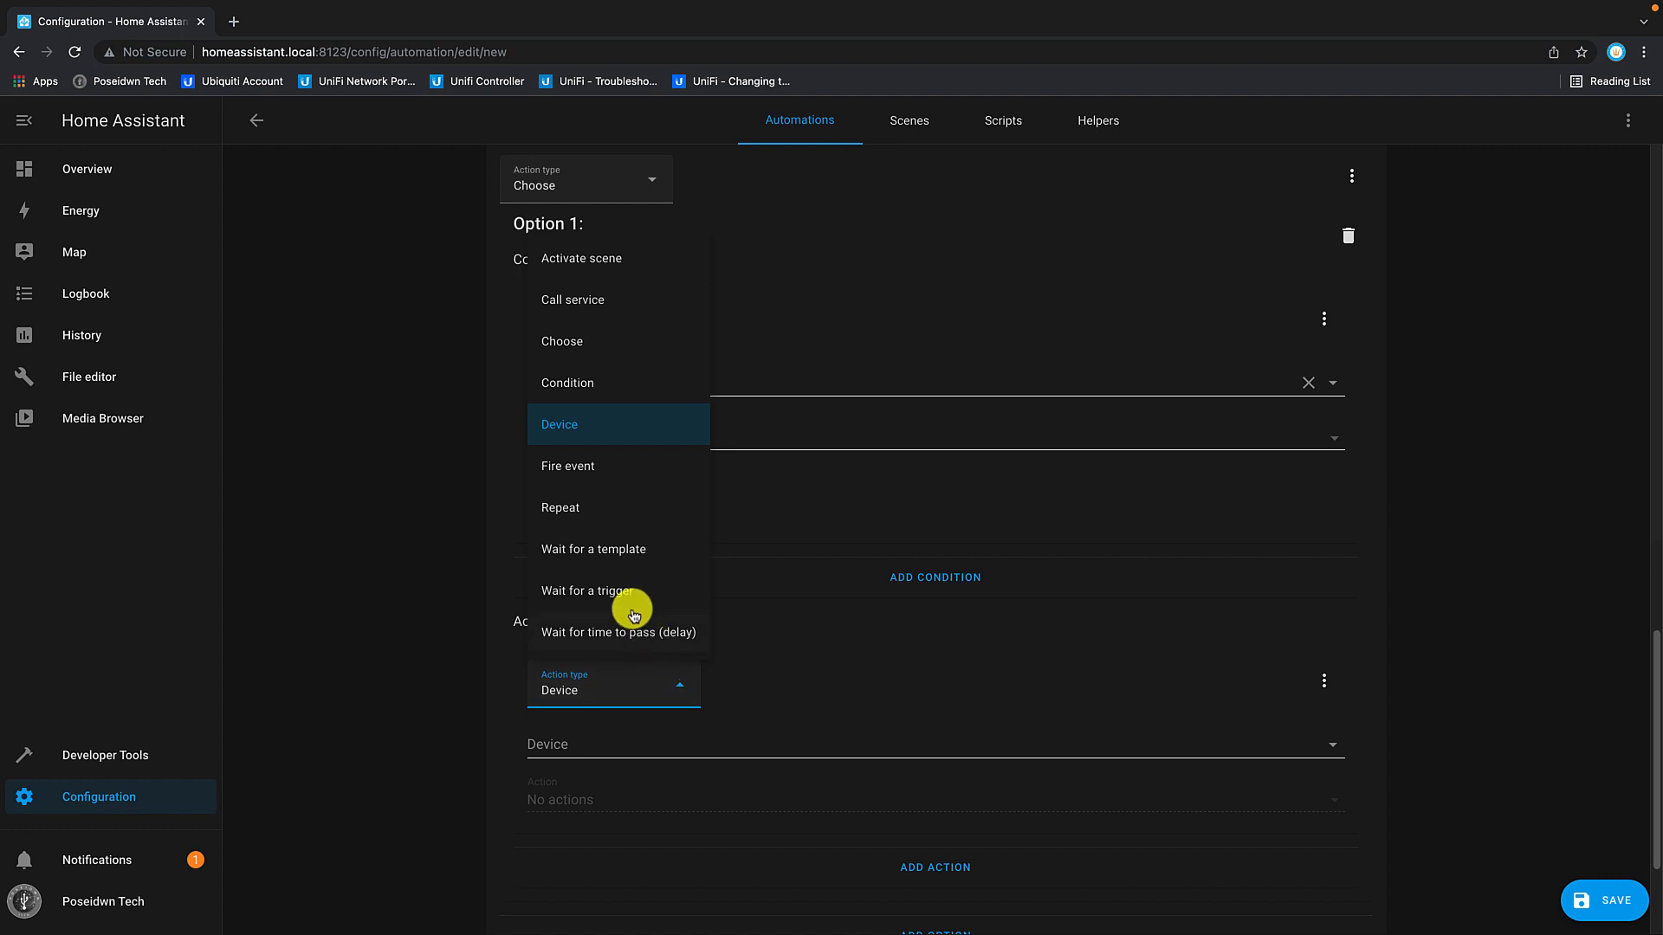
{"action": "left_click", "coordinate": [589, 310]}
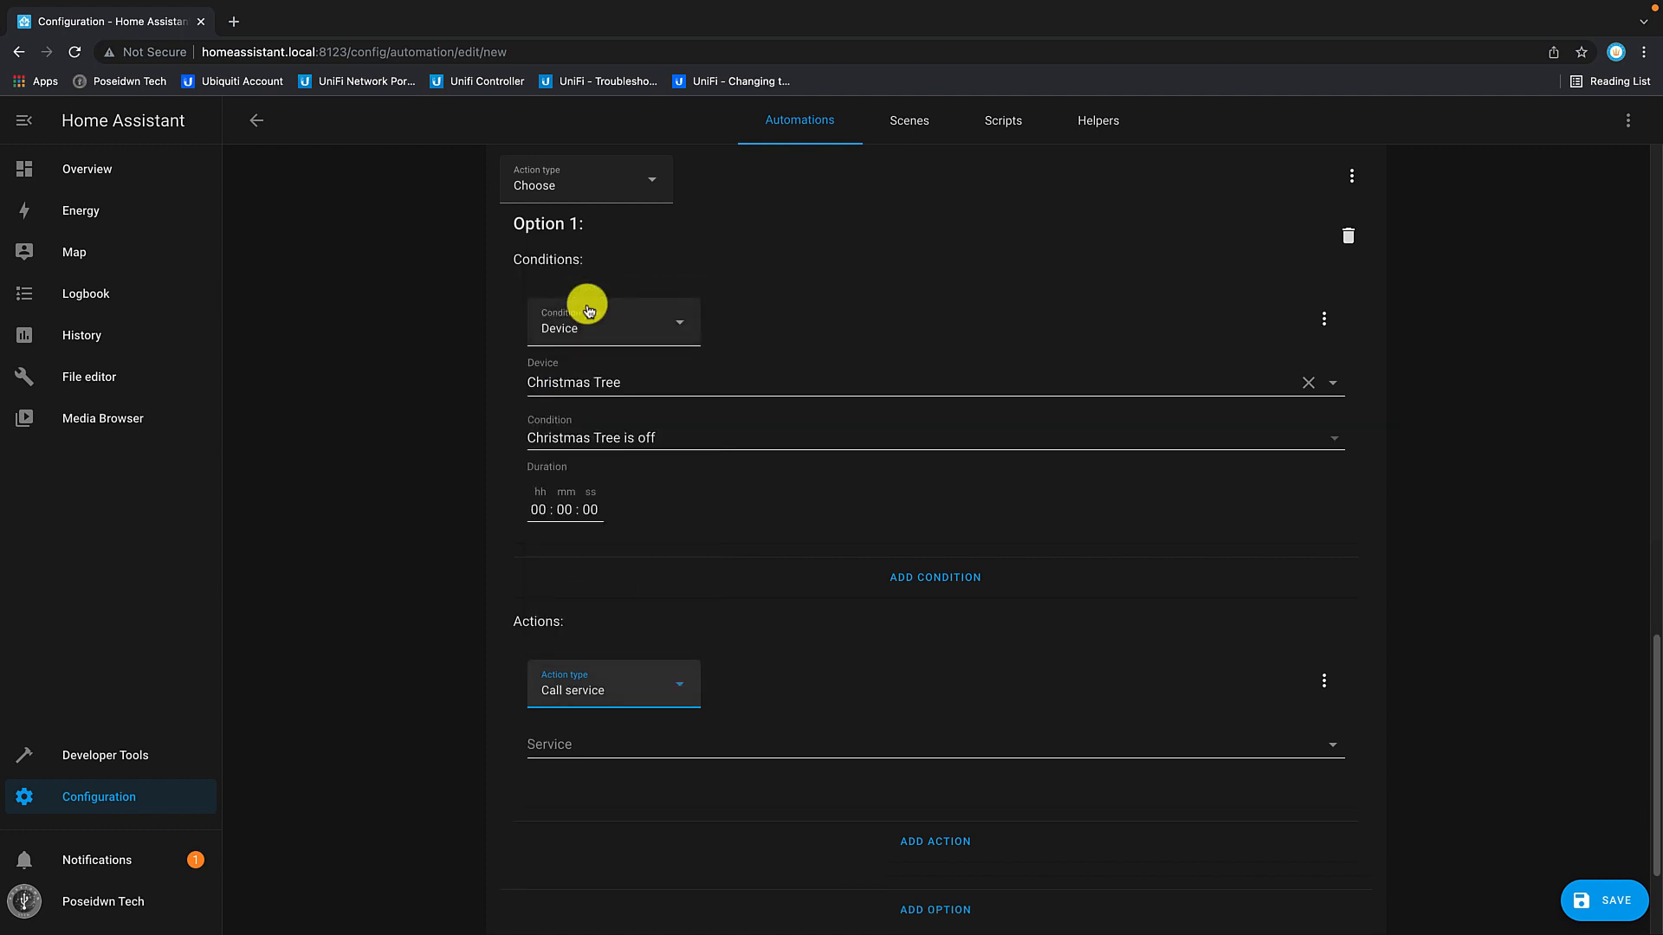
{"action": "scroll", "coordinate": [855, 633], "scroll_direction": "down", "scroll_amount": 2}
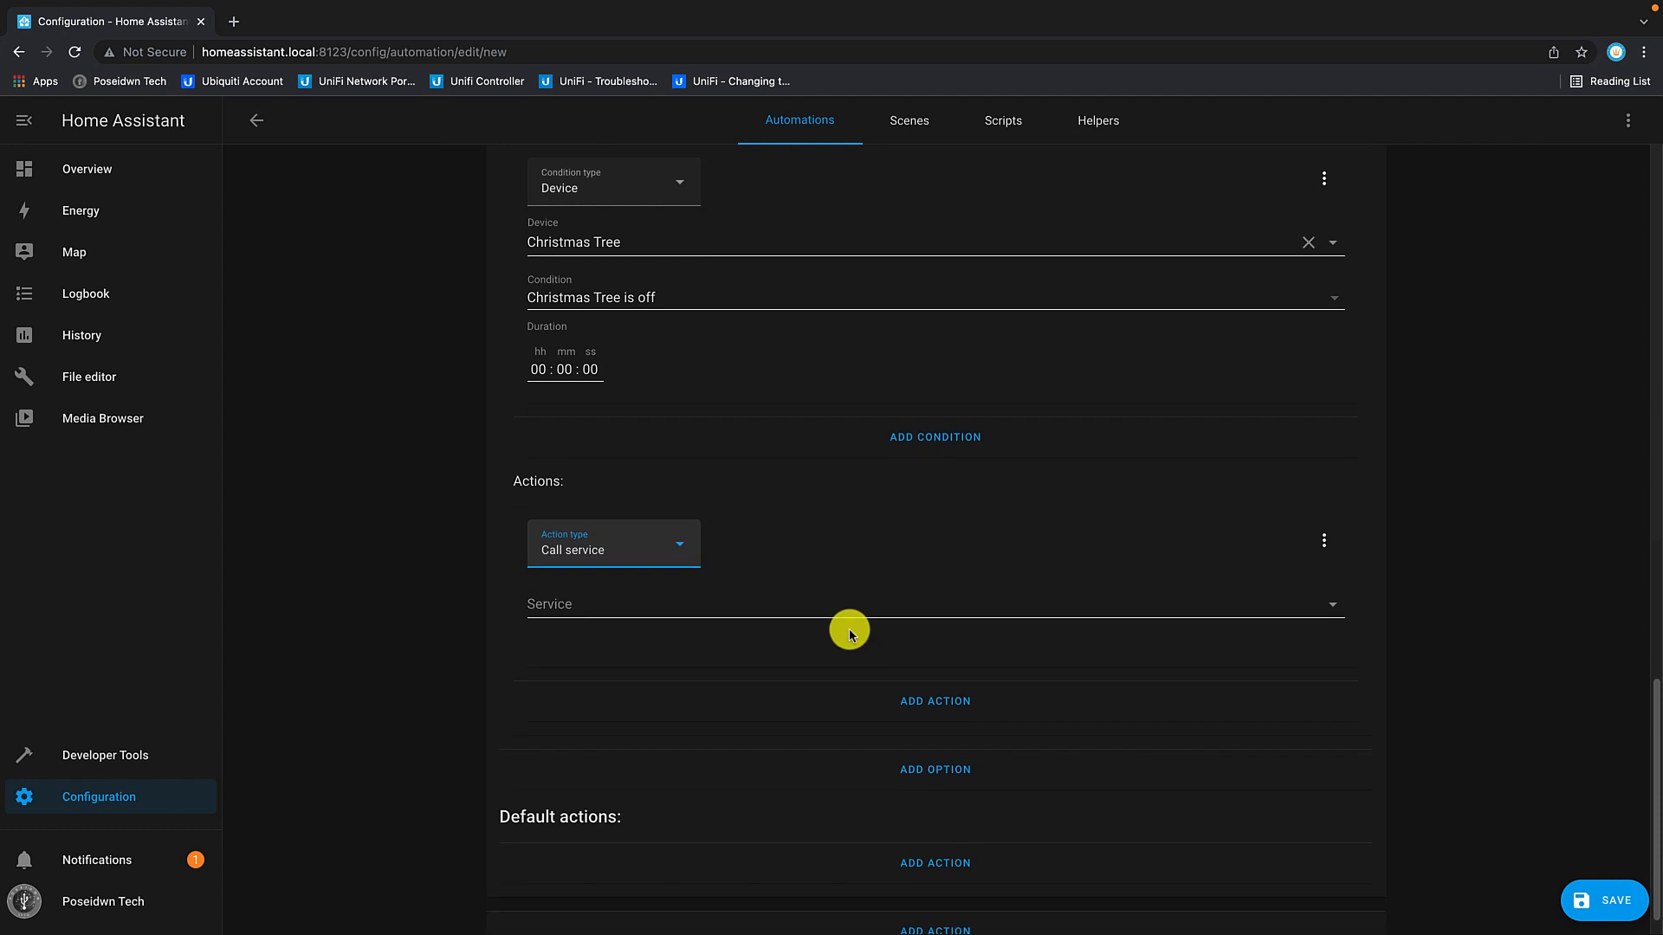
{"action": "left_click", "coordinate": [913, 608]}
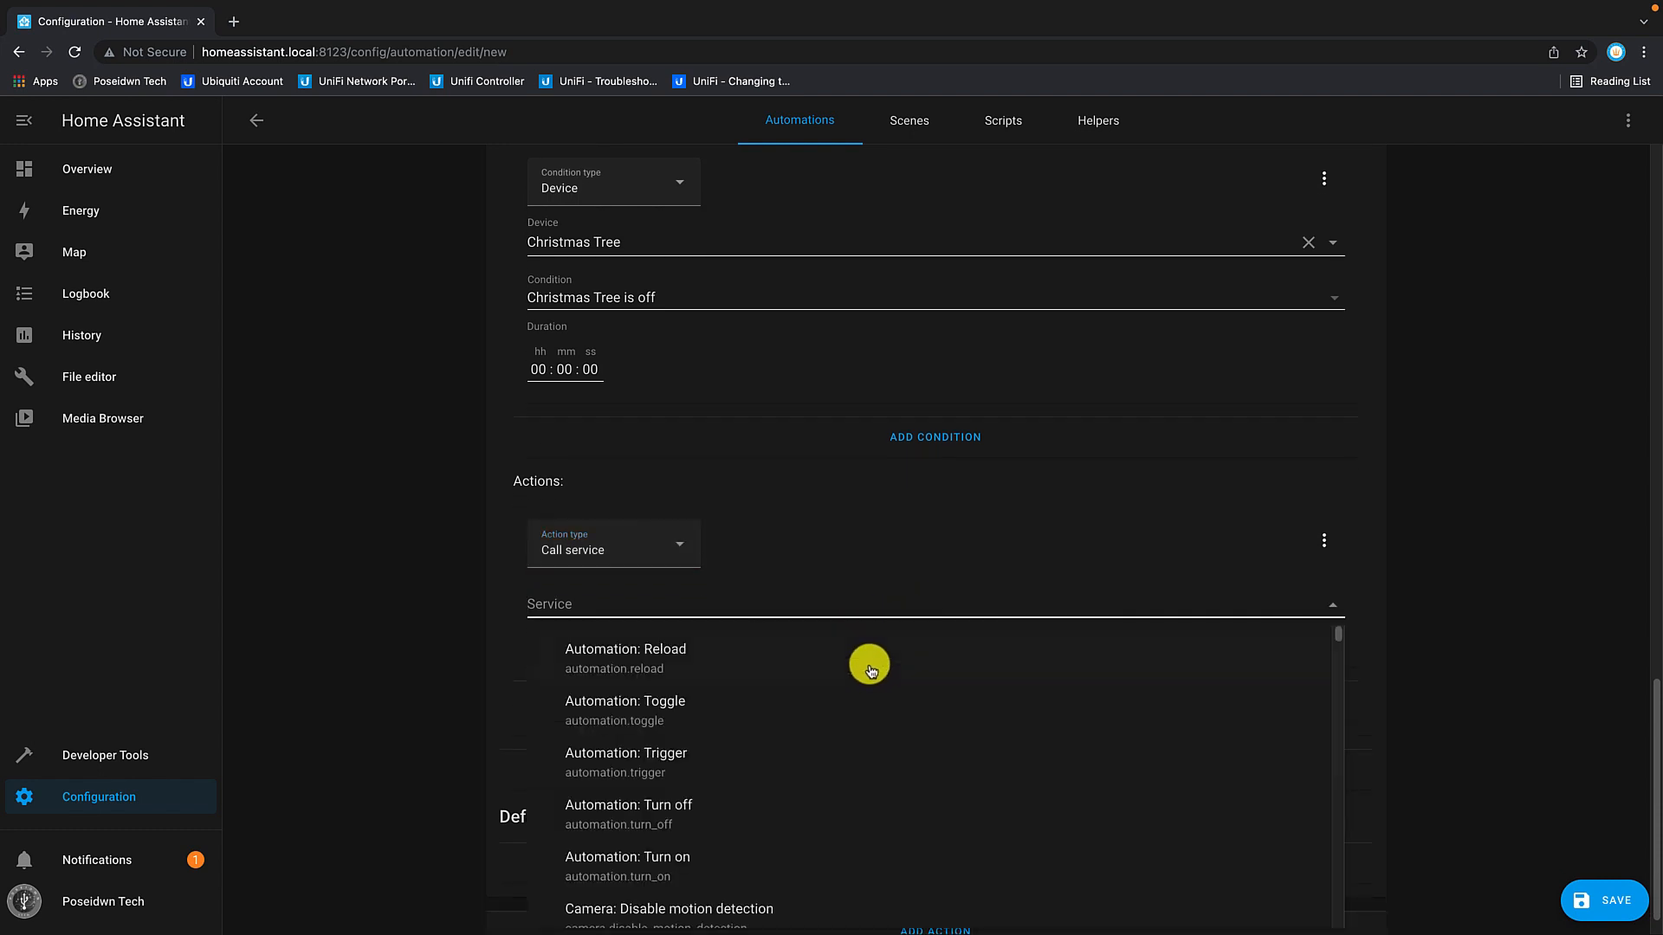
{"action": "scroll", "coordinate": [831, 732], "scroll_direction": "down", "scroll_amount": 5}
{"action": "scroll", "coordinate": [830, 732], "scroll_direction": "down", "scroll_amount": 15}
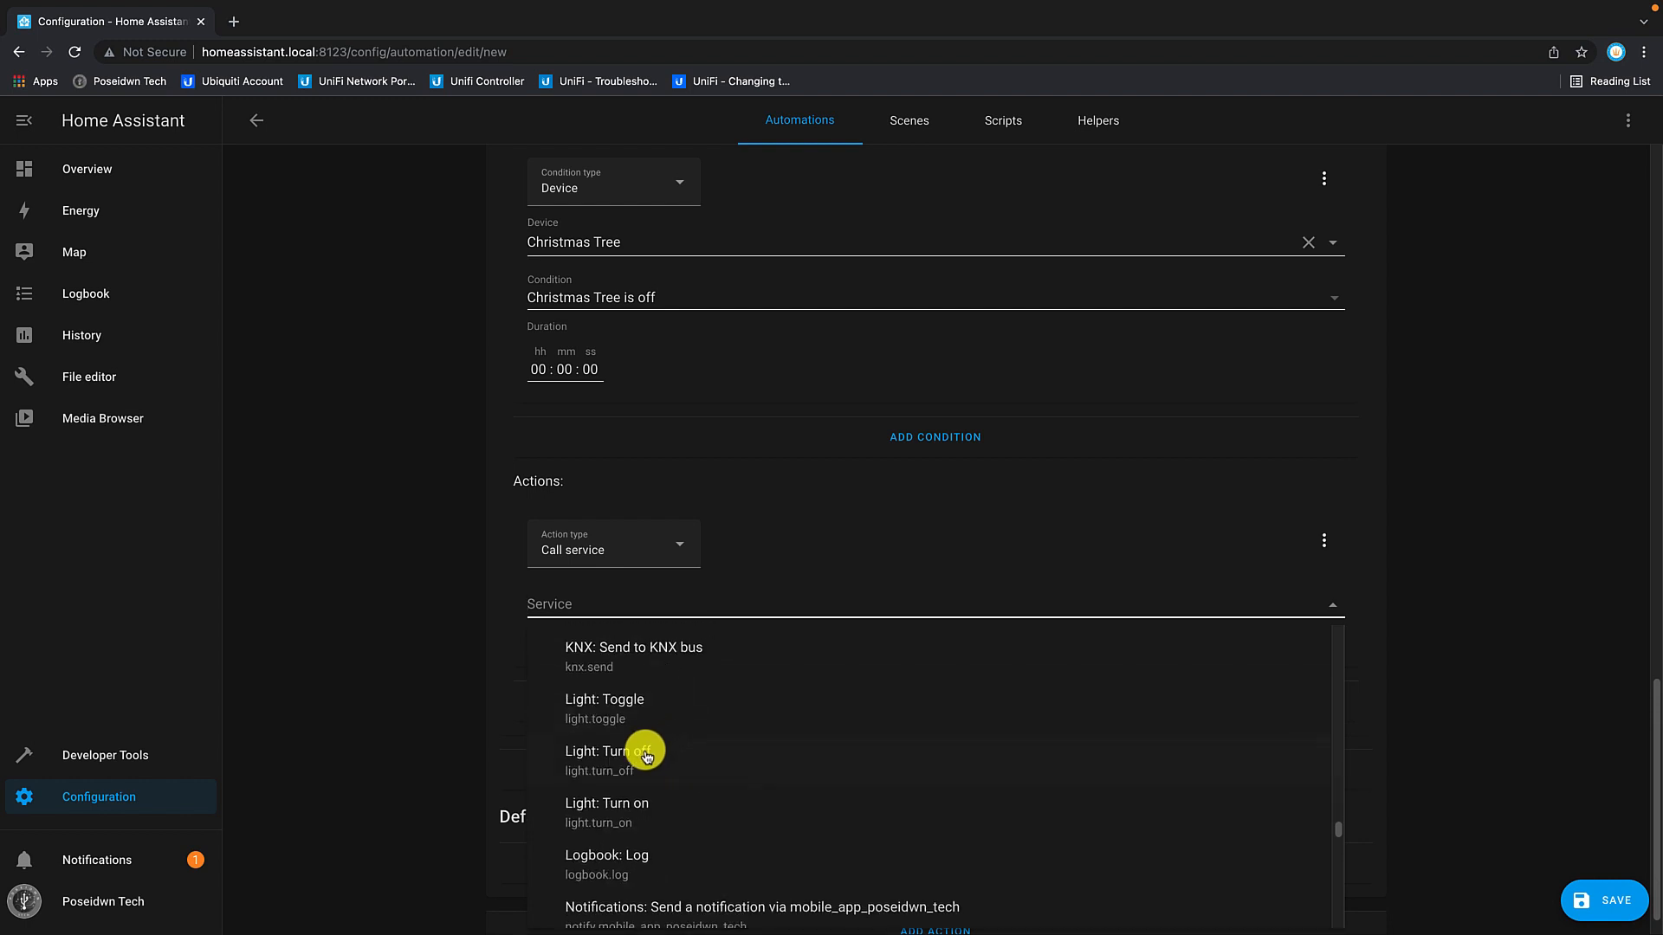
{"action": "left_click", "coordinate": [662, 759]}
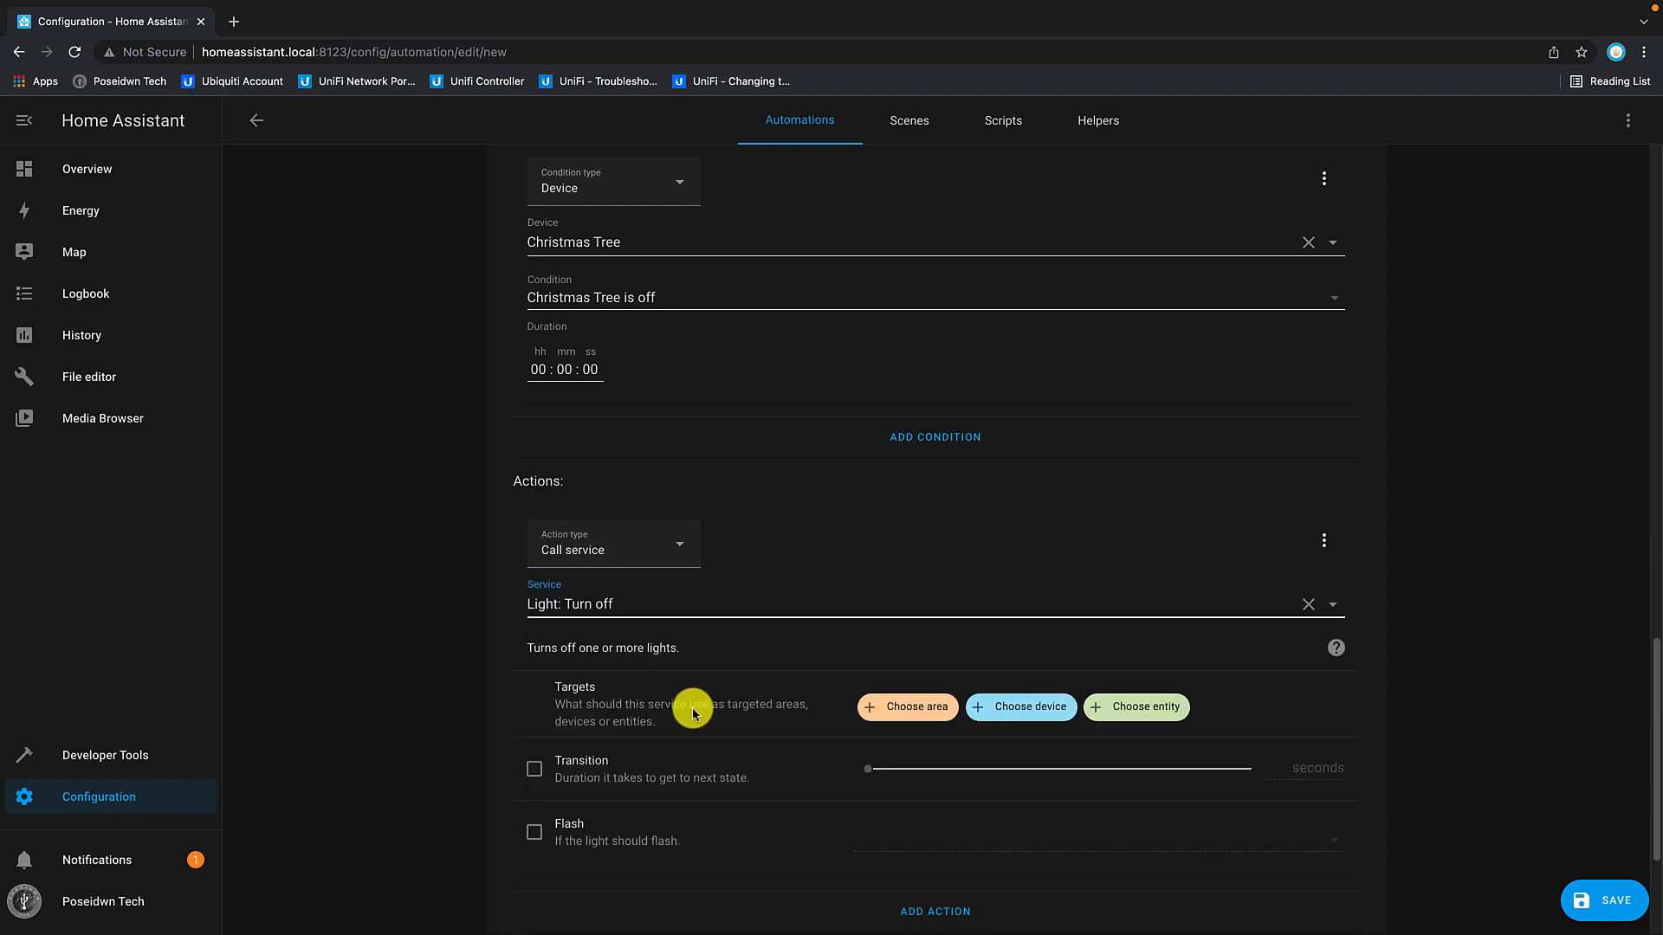
{"action": "left_click", "coordinate": [1115, 708]}
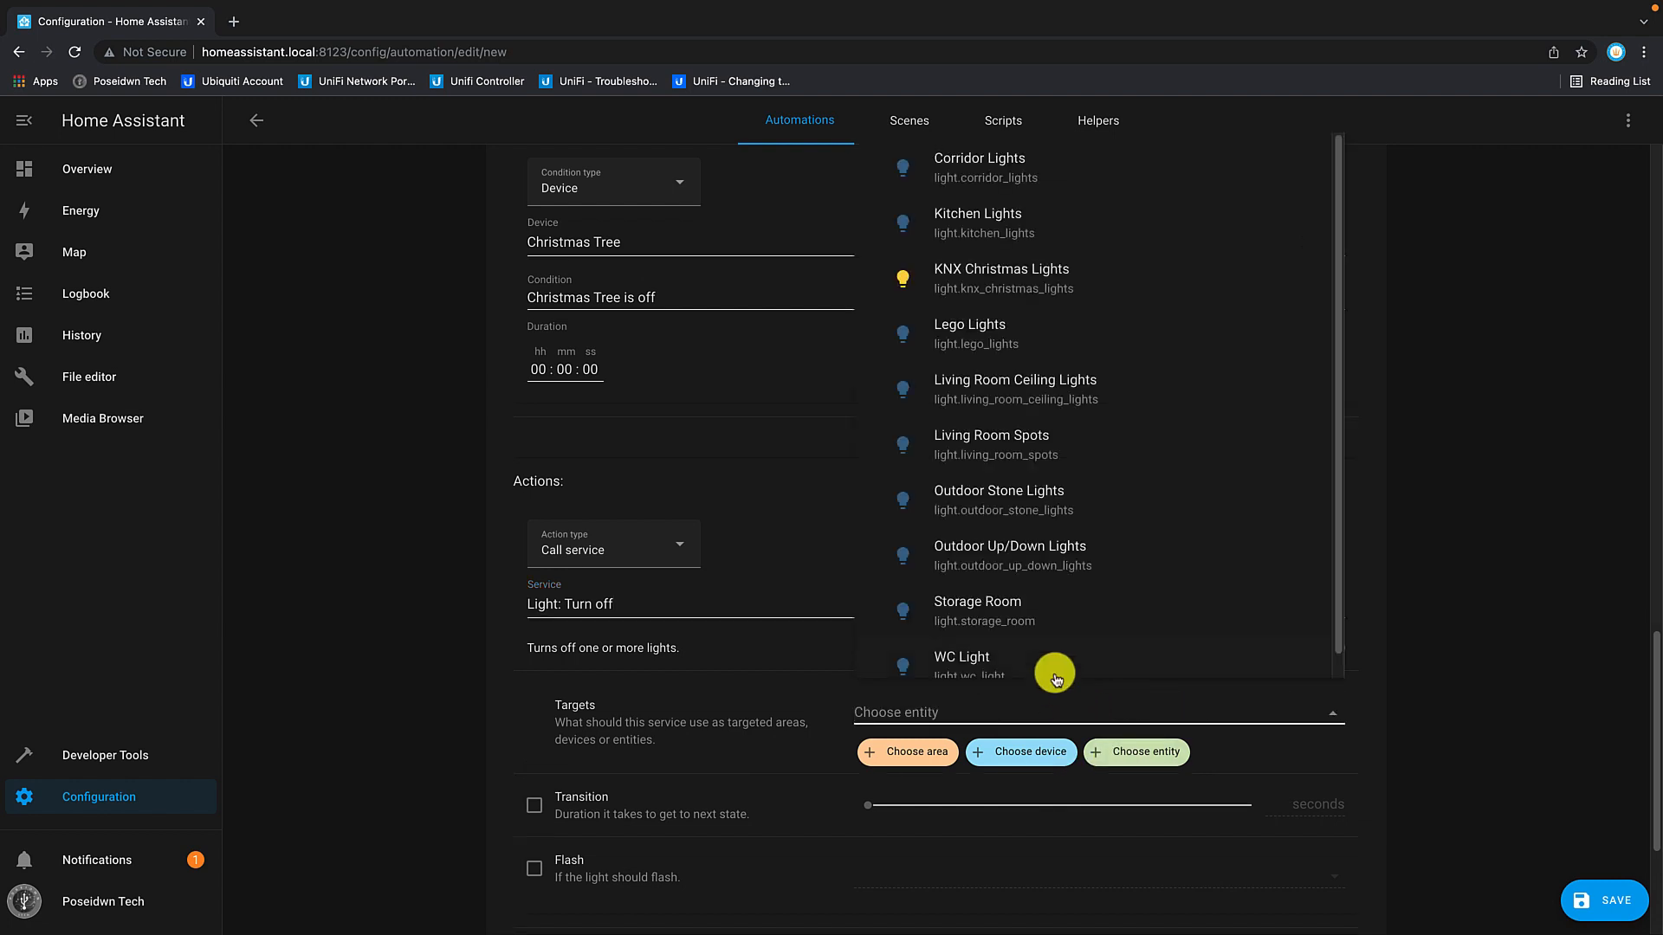
{"action": "left_click", "coordinate": [988, 279]}
Step: Add a second action to Option 1 of type Call service, using the KNX: Send to KNX bus service
{"action": "scroll", "coordinate": [1060, 681], "scroll_direction": "down", "scroll_amount": 3}
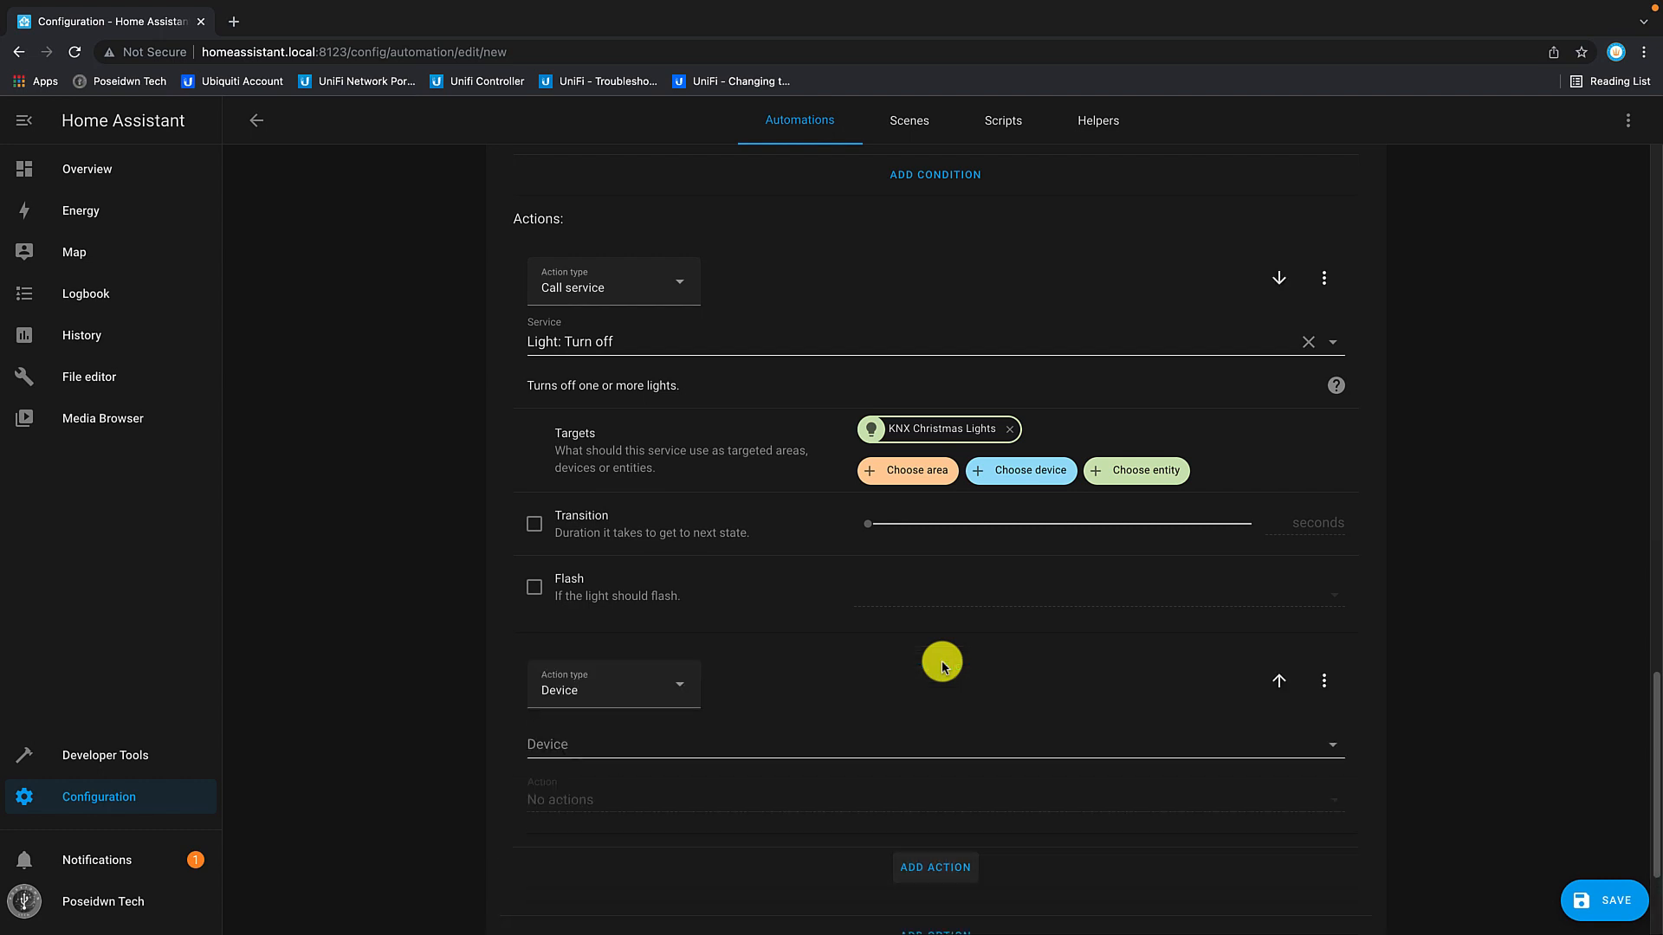
{"action": "left_click", "coordinate": [678, 689]}
{"action": "left_click", "coordinate": [600, 303]}
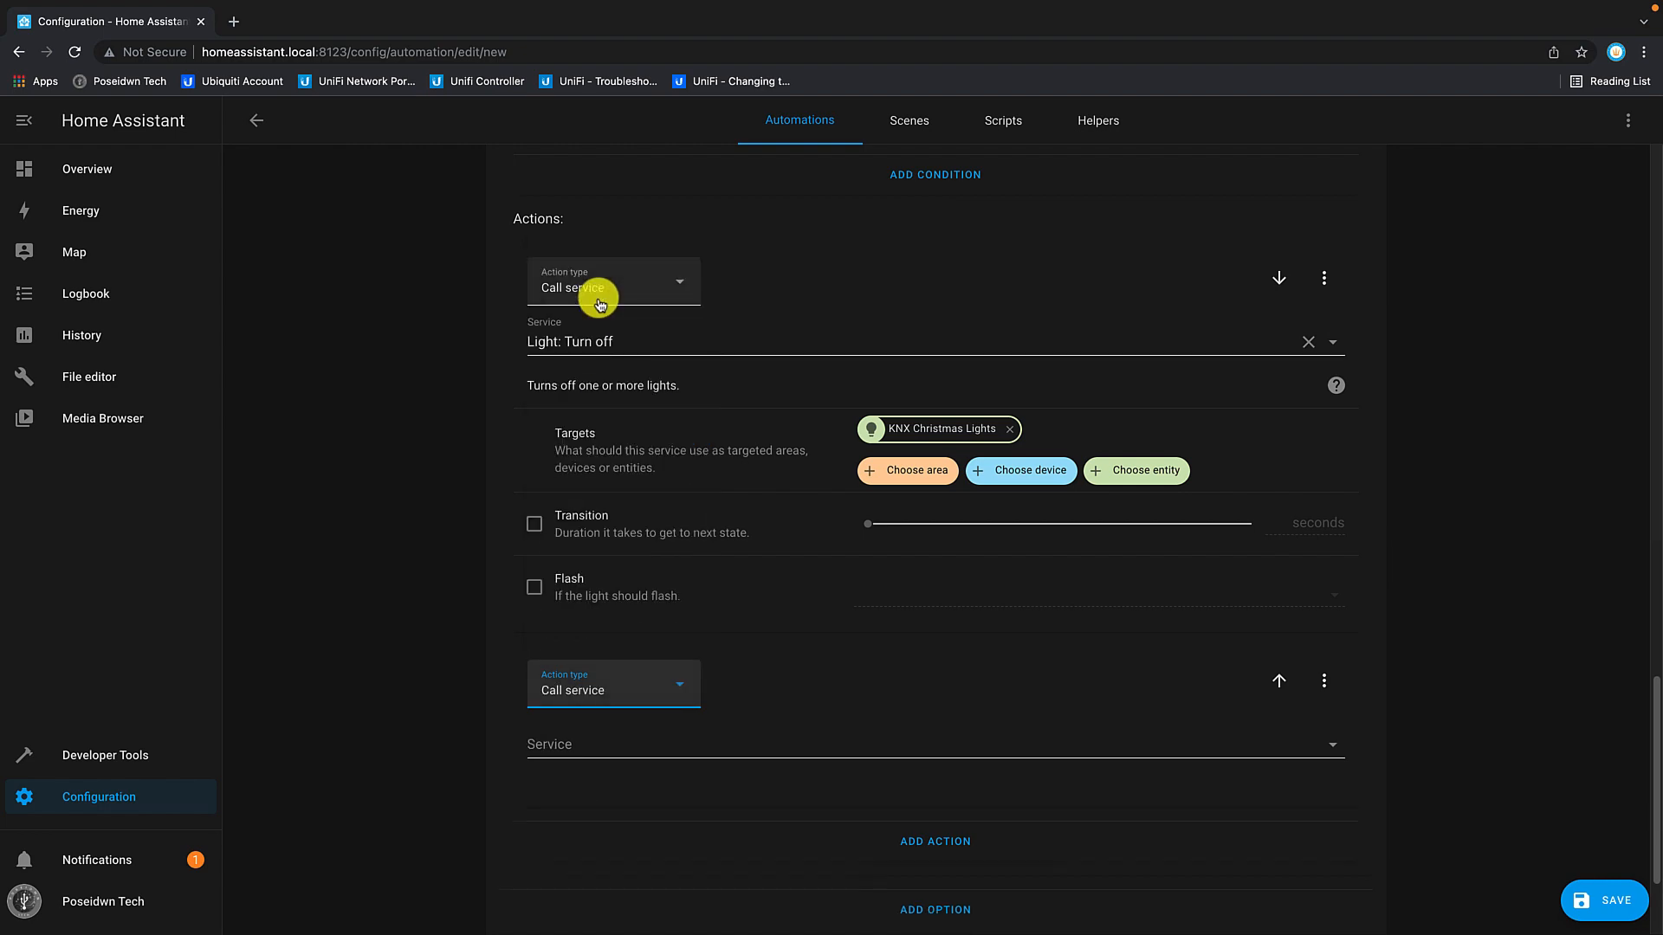
{"action": "left_click", "coordinate": [763, 745]}
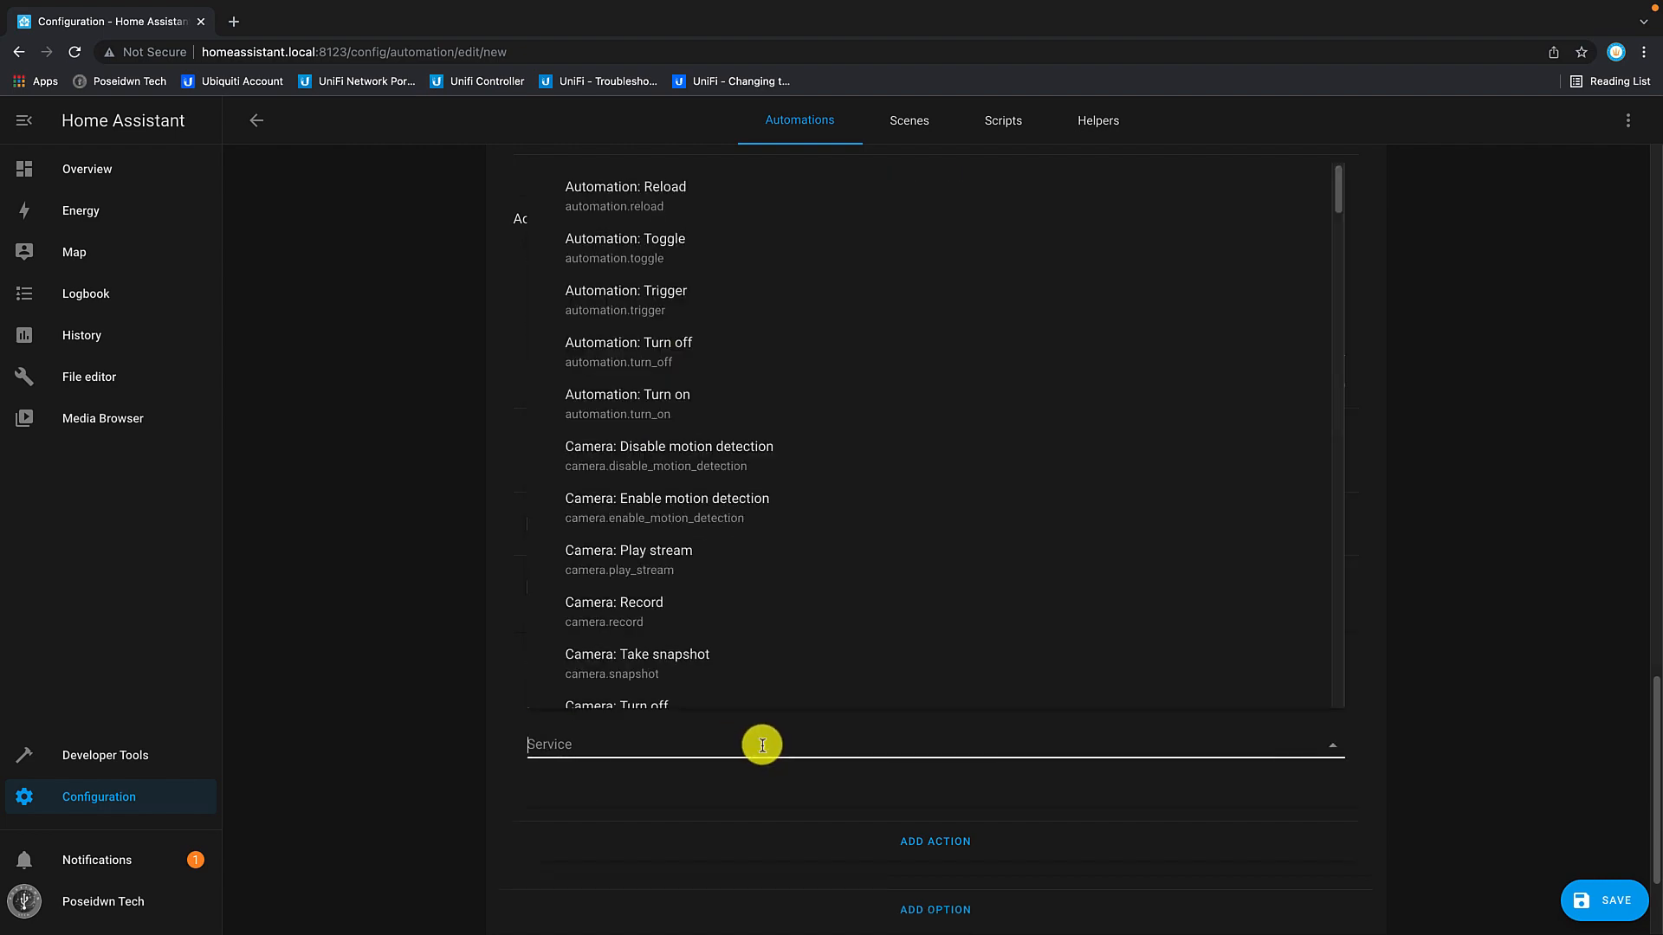
{"action": "scroll", "coordinate": [705, 601], "scroll_direction": "down", "scroll_amount": 10}
{"action": "scroll", "coordinate": [707, 609], "scroll_direction": "down", "scroll_amount": 15}
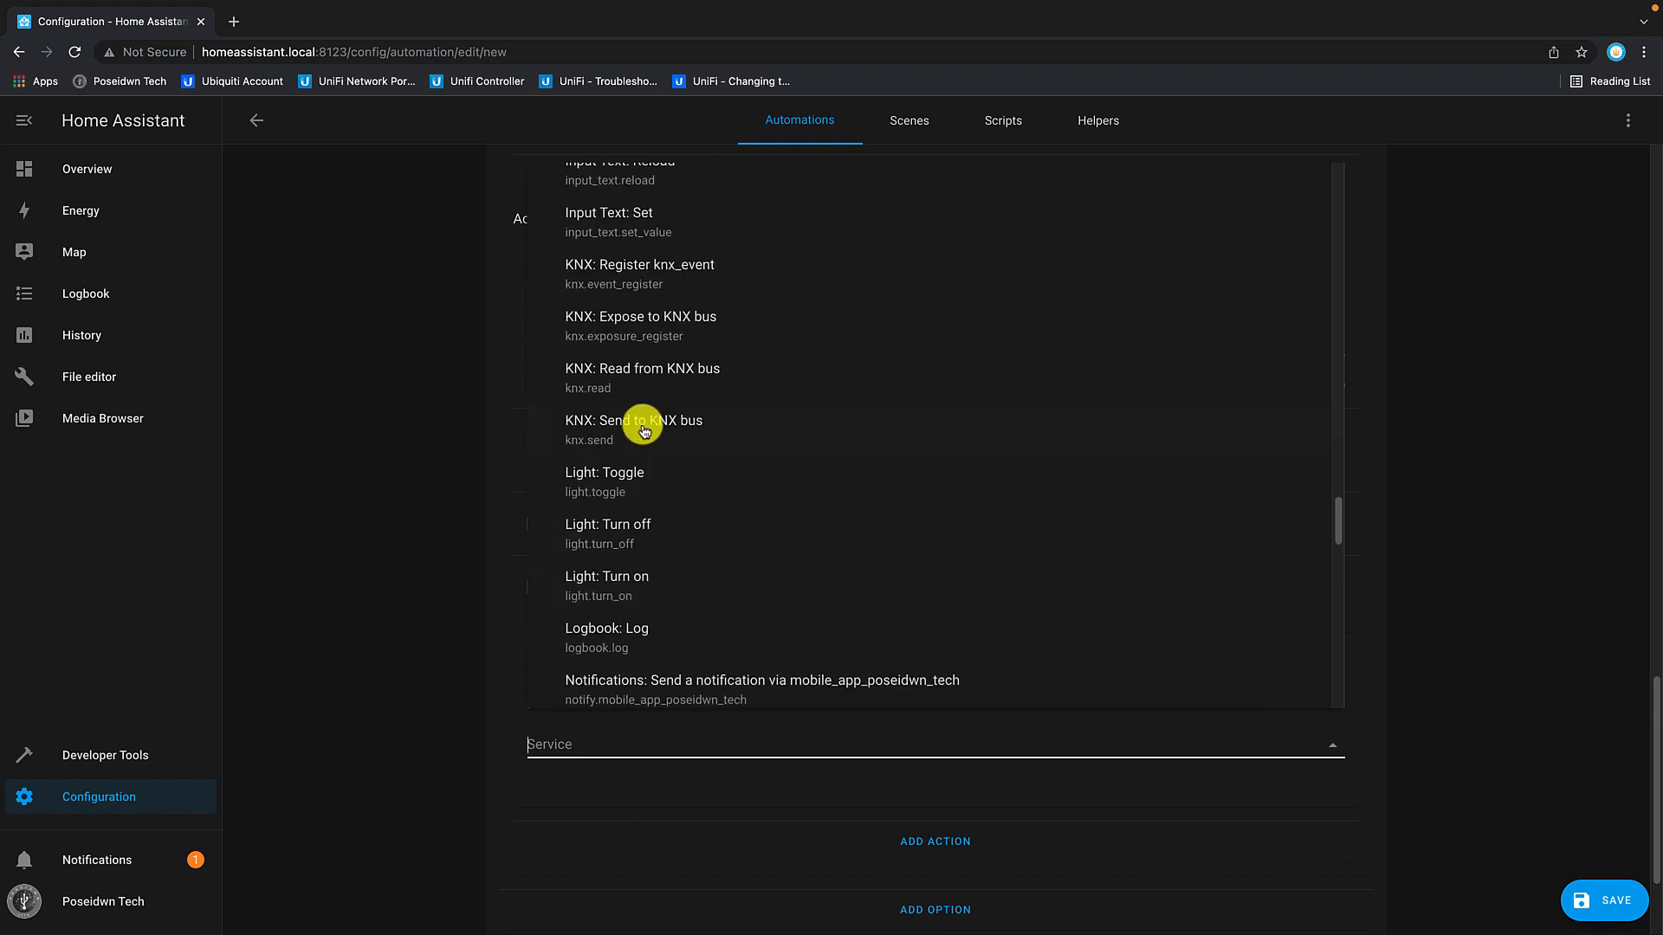
{"action": "left_click", "coordinate": [643, 432]}
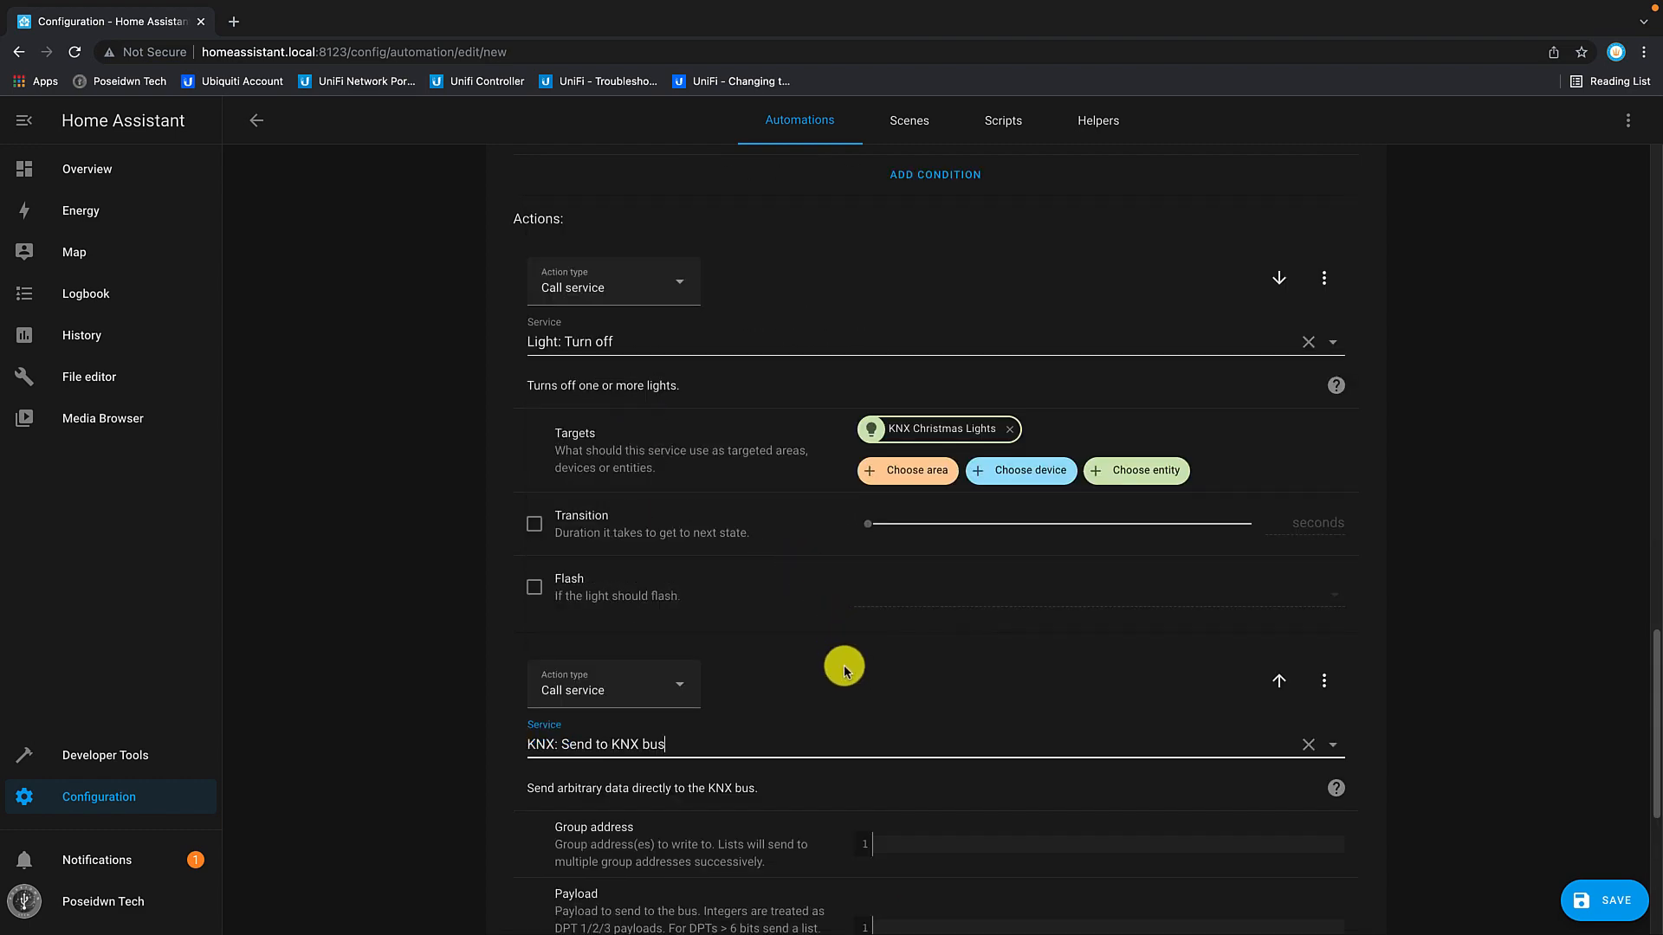
Step: Set Option 1's KNX bus message to group address 8/0/1 with payload 0
{"action": "scroll", "coordinate": [844, 658], "scroll_direction": "down", "scroll_amount": 3}
{"action": "left_click", "coordinate": [880, 636]}
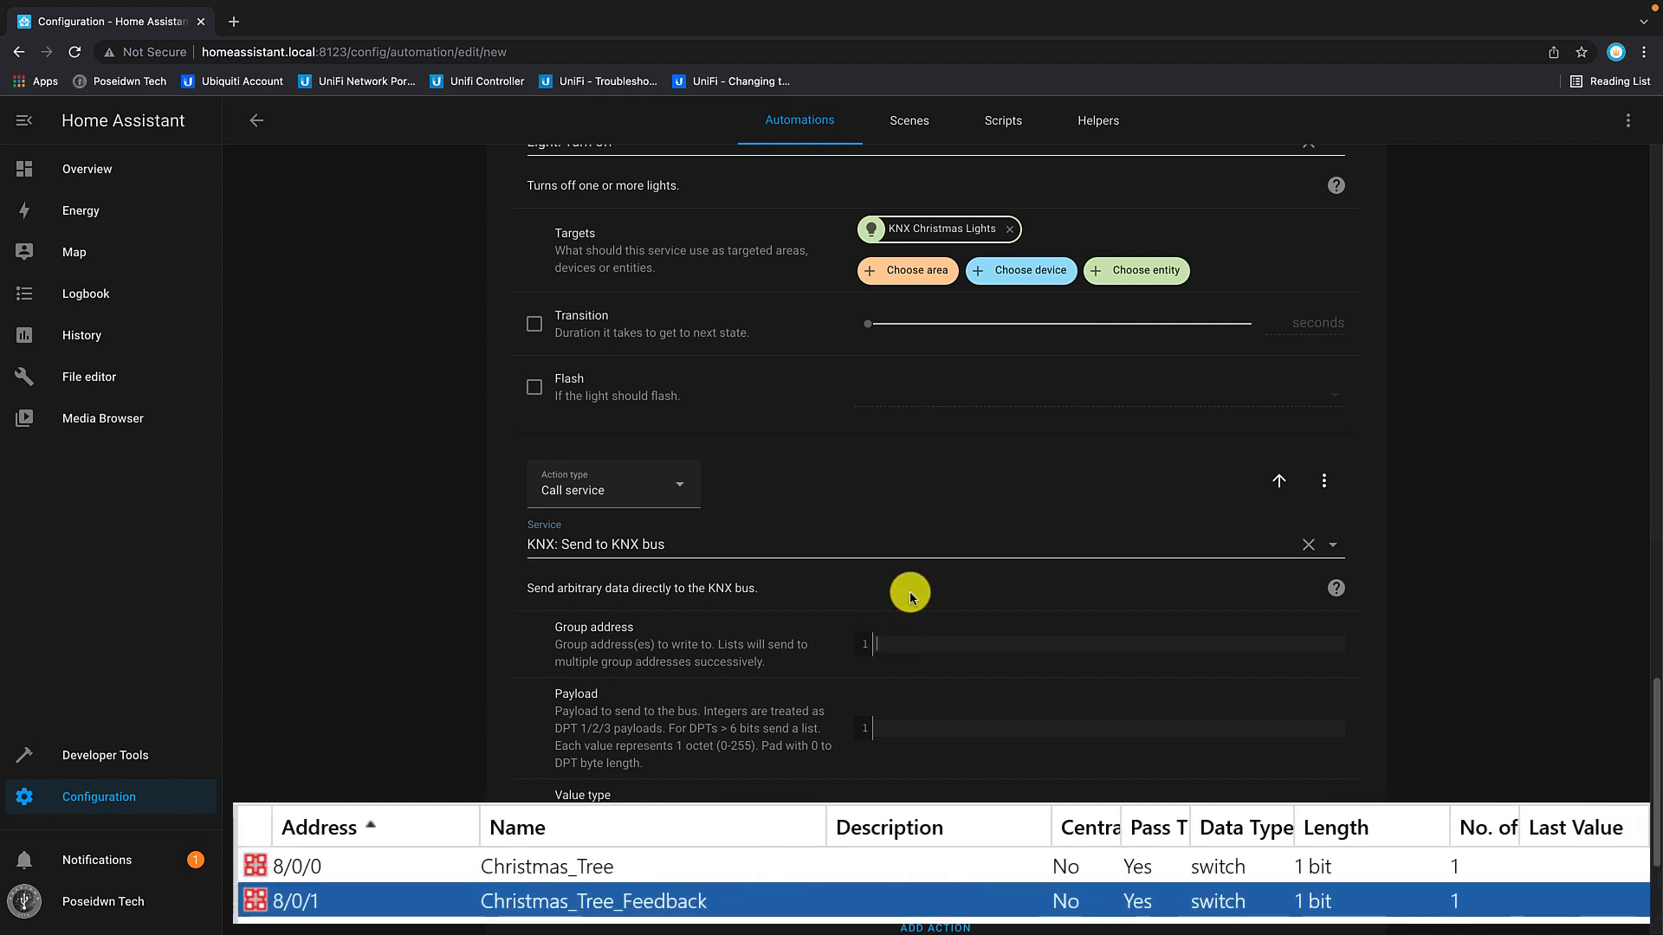
{"action": "type", "text": "8/0/1"}
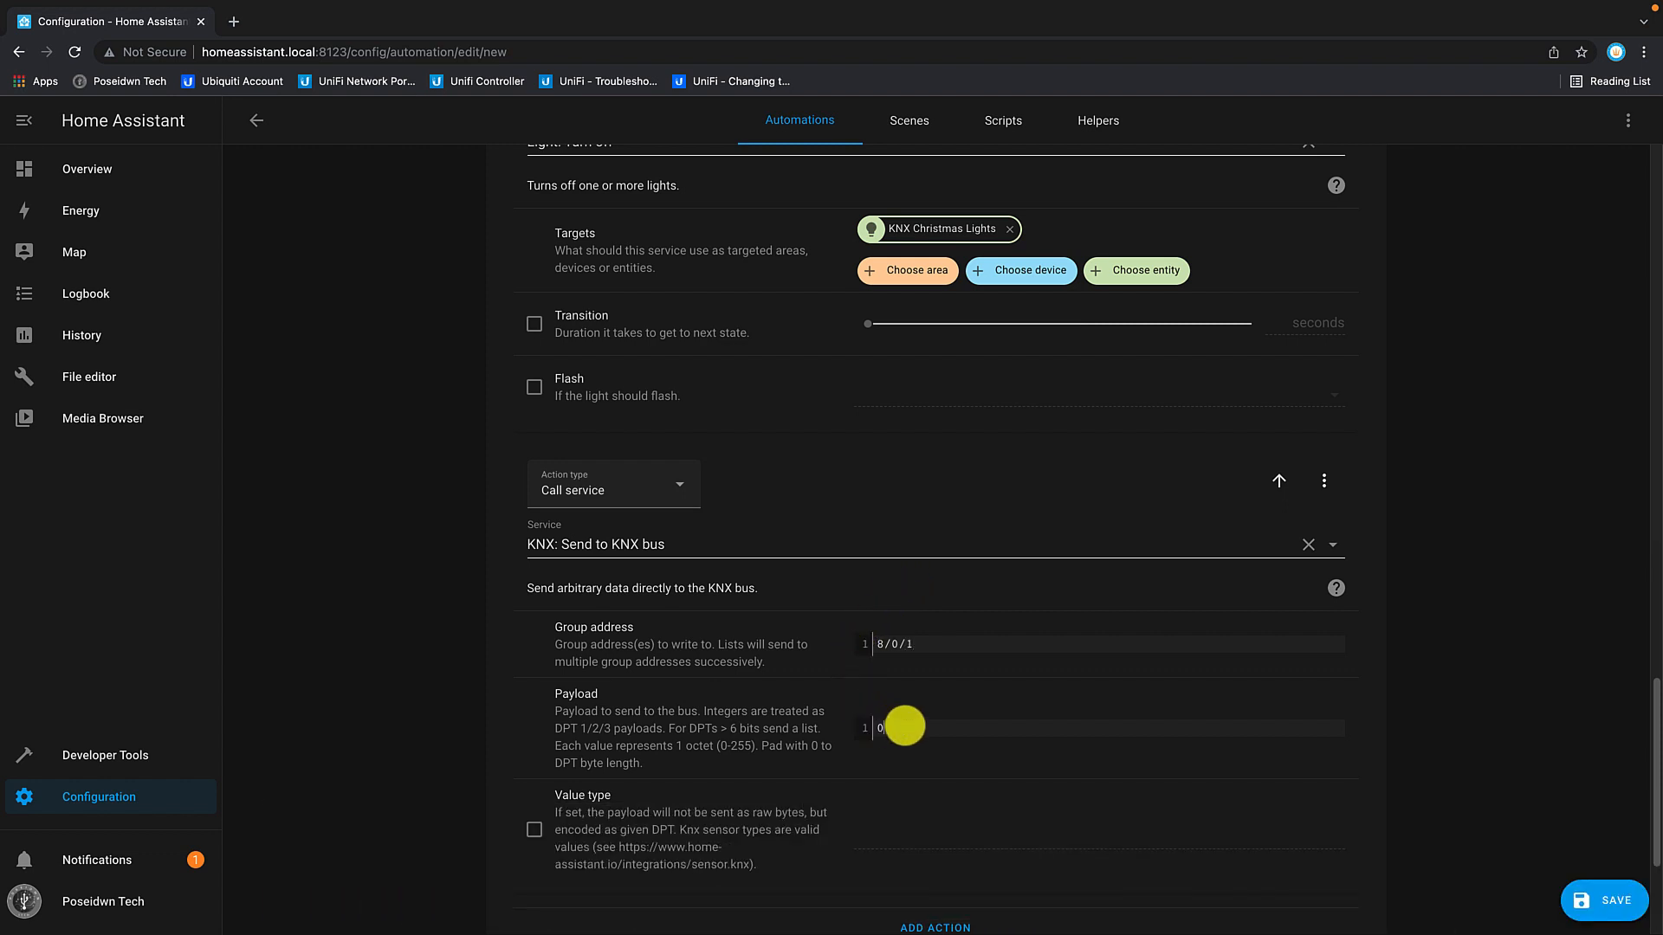
Step: Add Option 2 with a Device condition for Christmas Tree set to Christmas Tree is on
{"action": "scroll", "coordinate": [985, 664], "scroll_direction": "down", "scroll_amount": 3}
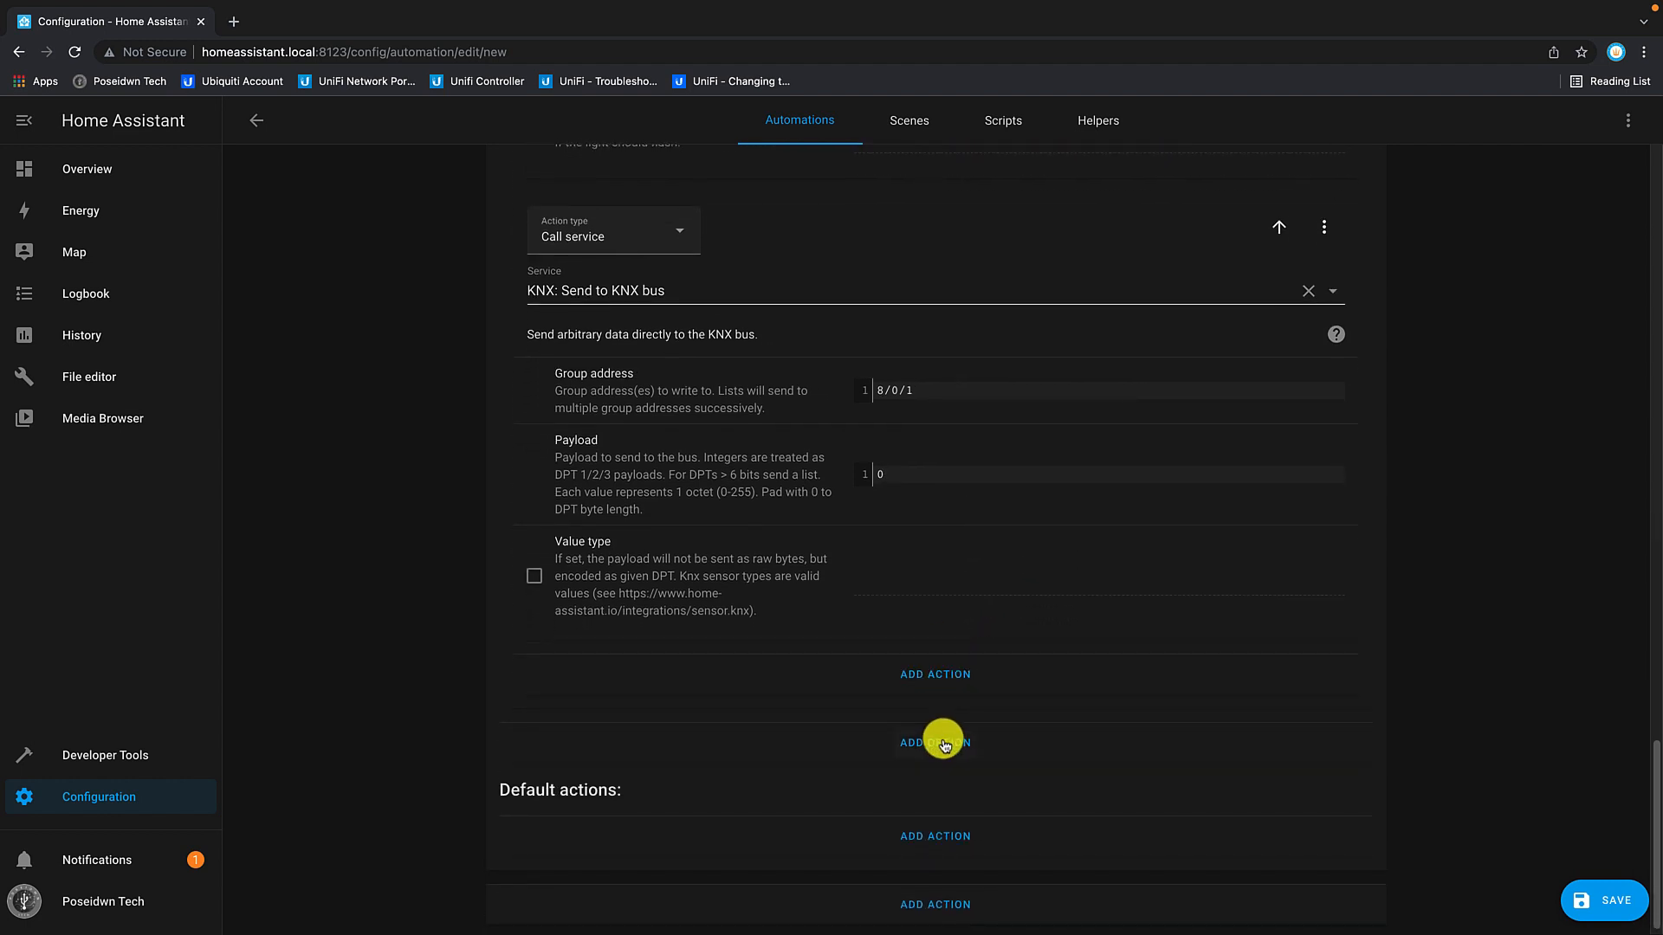
{"action": "left_click", "coordinate": [944, 743]}
{"action": "scroll", "coordinate": [938, 731], "scroll_direction": "down", "scroll_amount": 3}
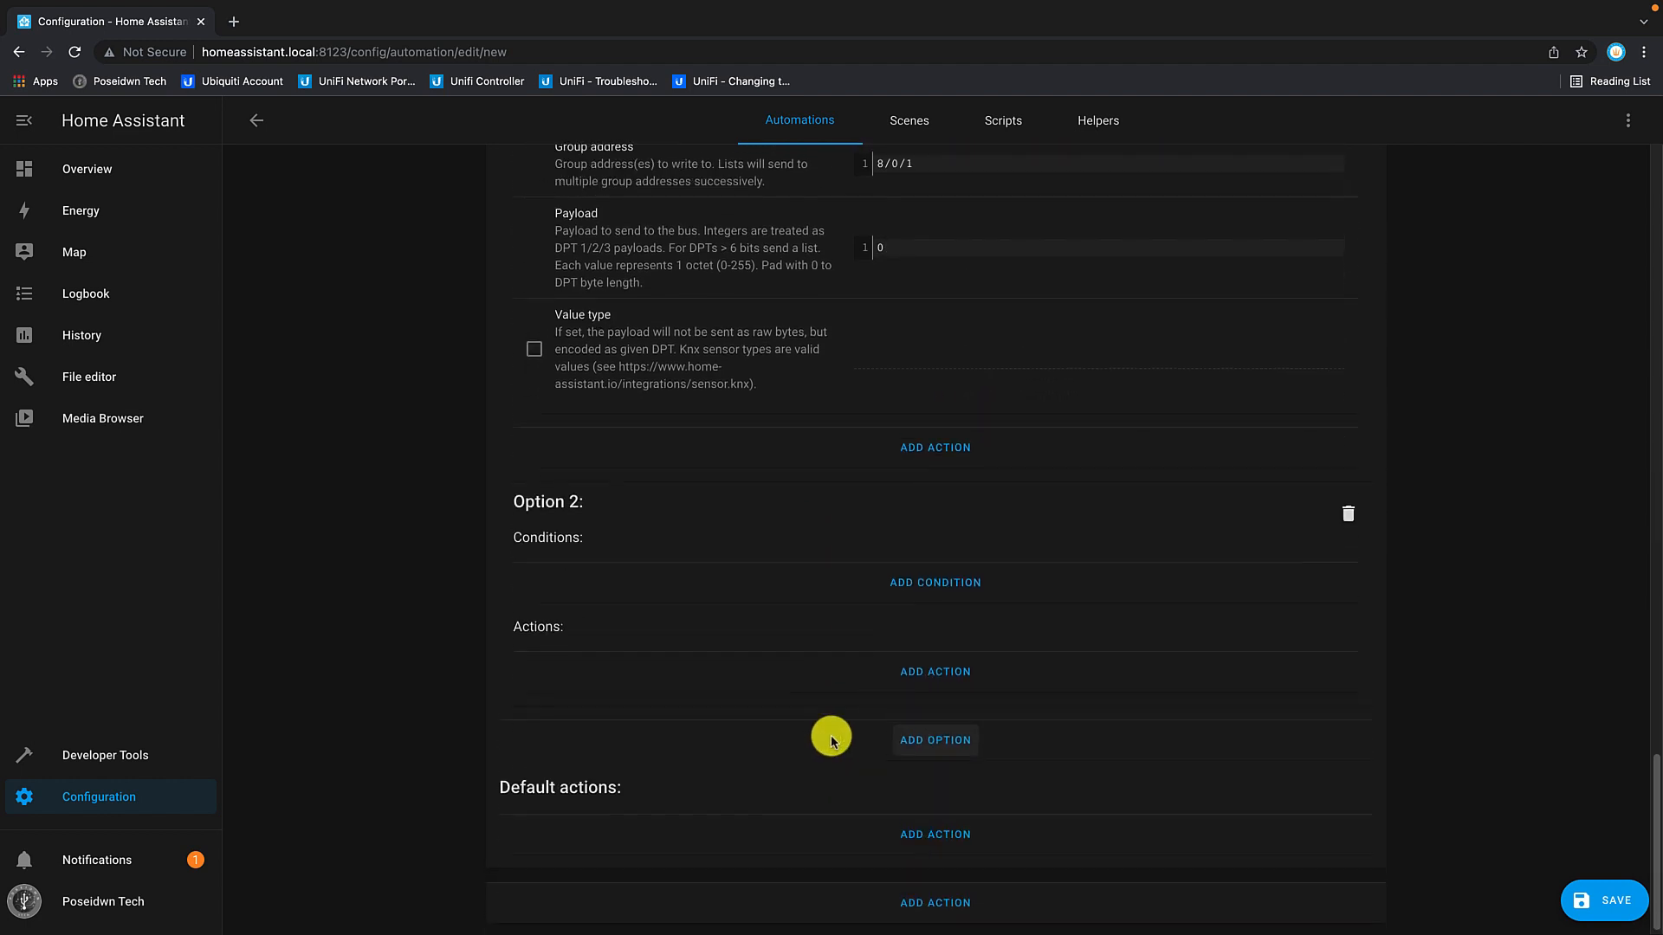
{"action": "left_click", "coordinate": [915, 576]}
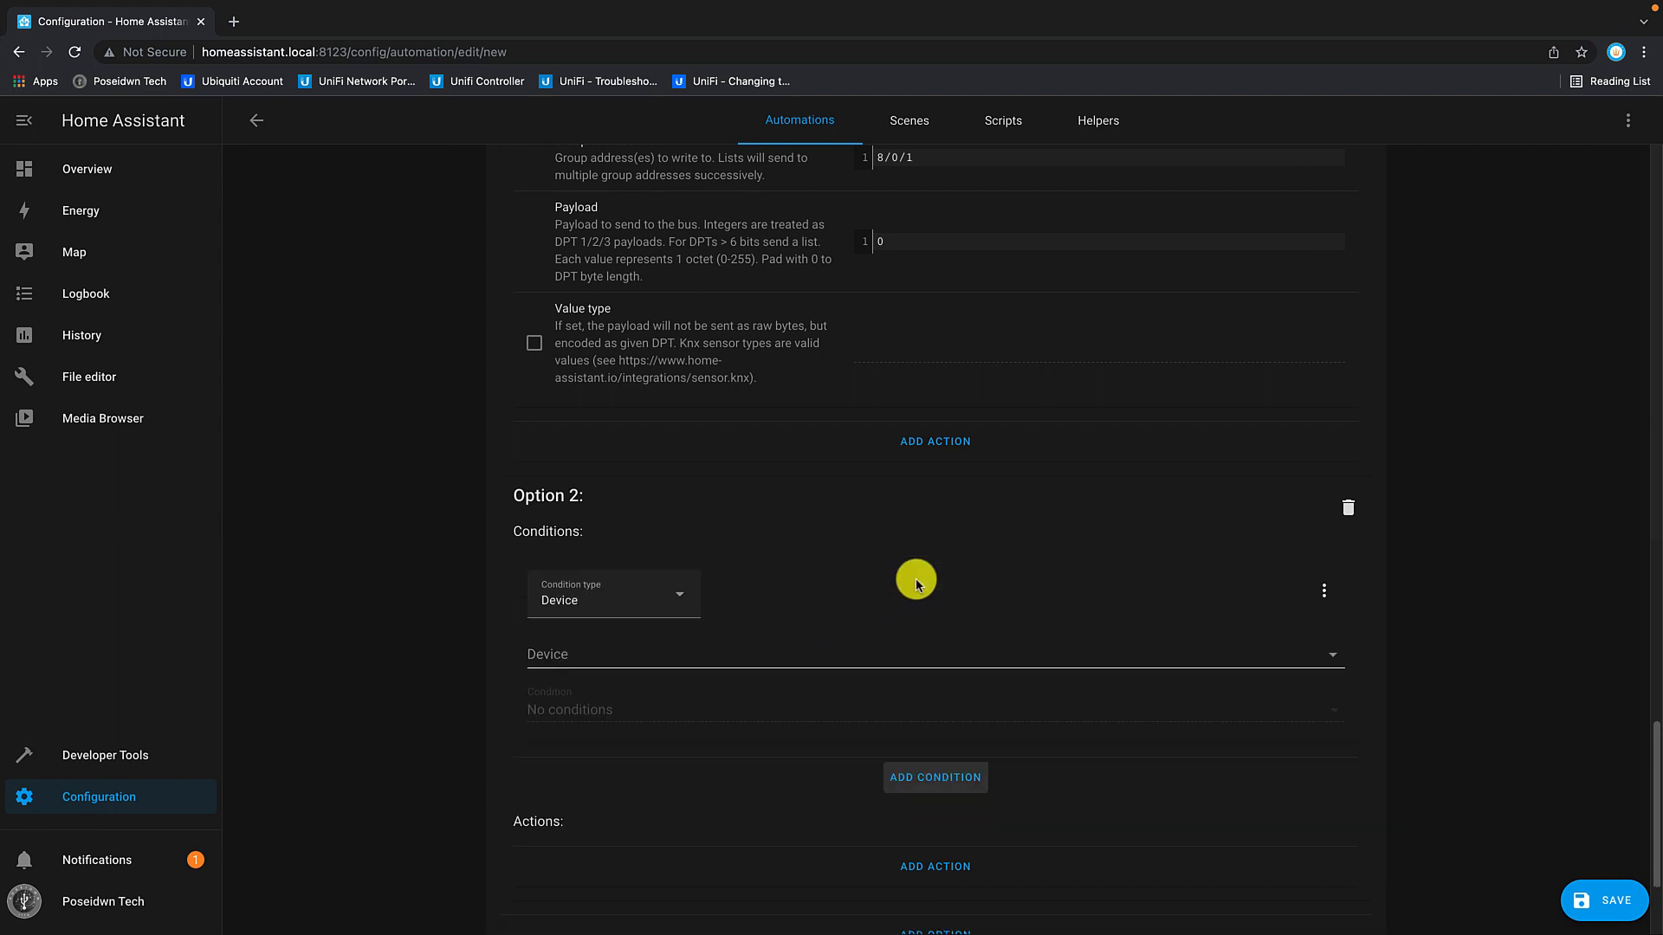
{"action": "left_click", "coordinate": [790, 654]}
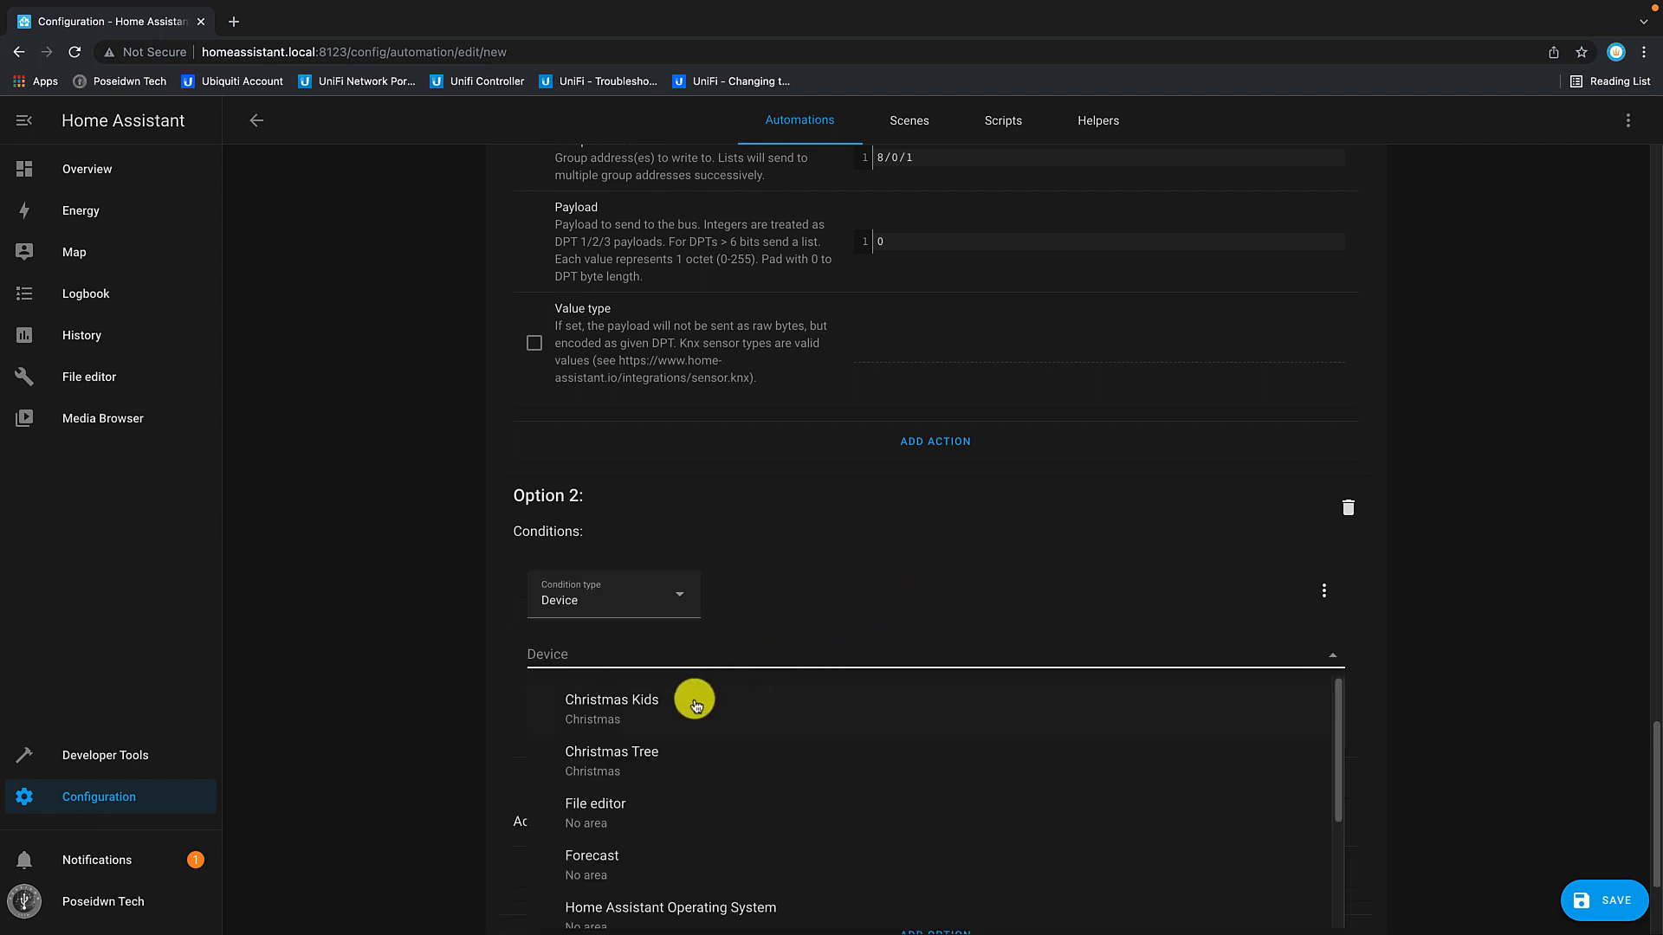
{"action": "left_click", "coordinate": [662, 752]}
{"action": "left_click", "coordinate": [727, 706]}
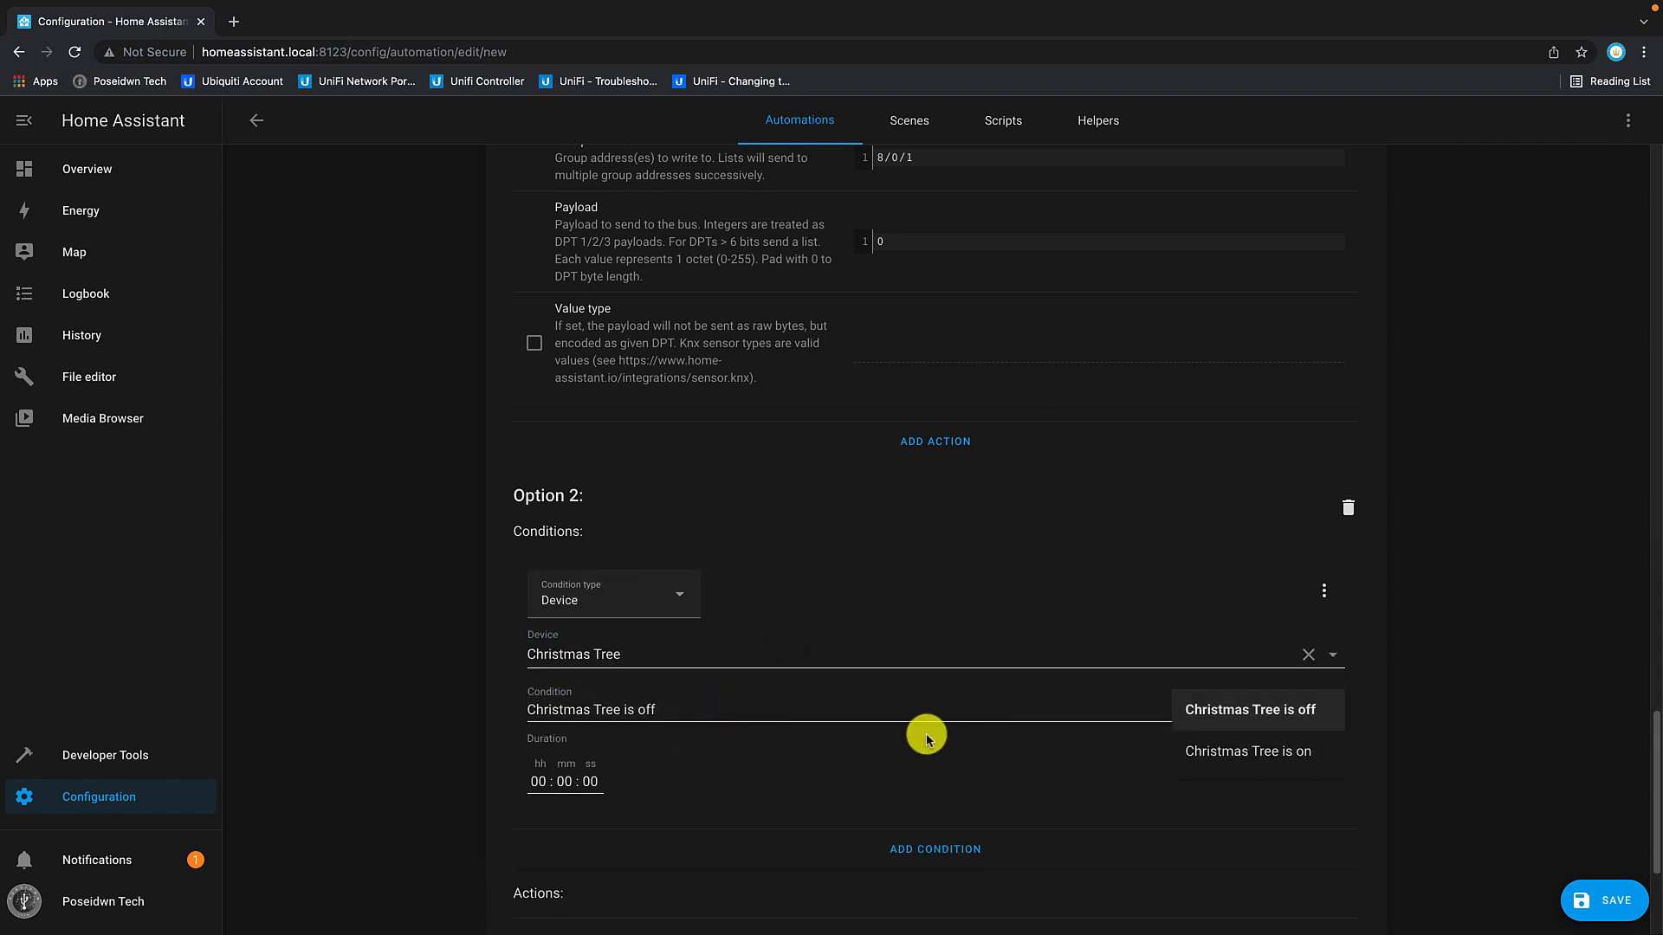
{"action": "left_click", "coordinate": [1247, 759]}
Step: Add a Call service action to Option 2 that runs Light: Turn on on the KNX Christmas Lights entity
{"action": "scroll", "coordinate": [847, 735], "scroll_direction": "down", "scroll_amount": 3}
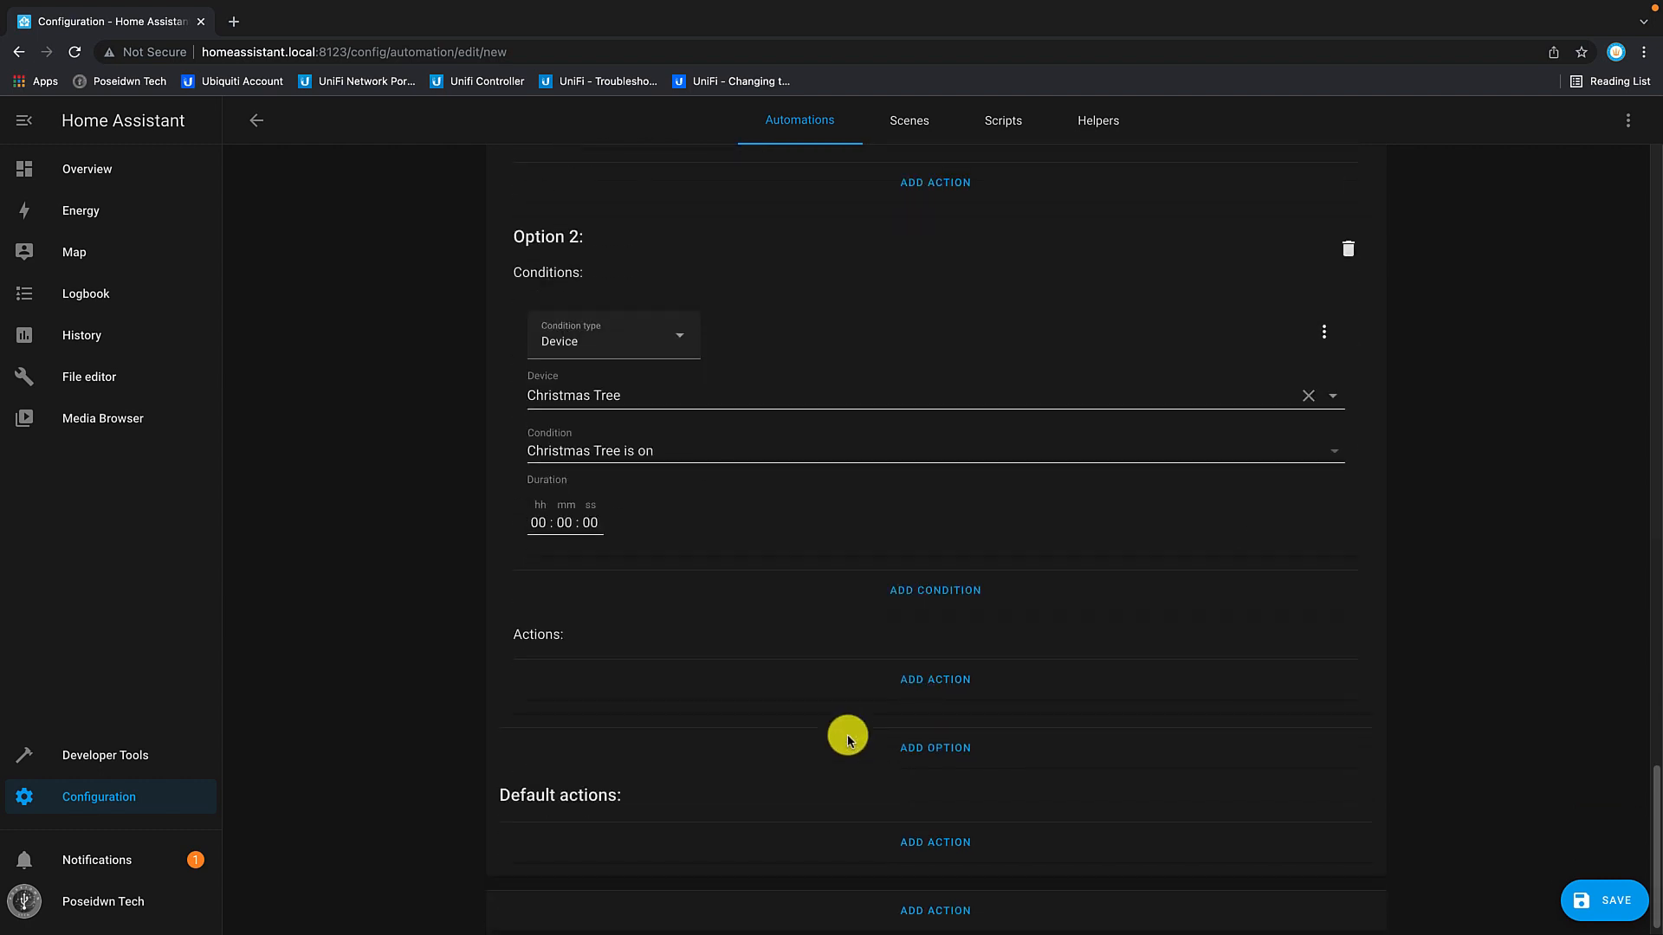
{"action": "left_click", "coordinate": [944, 667]}
{"action": "scroll", "coordinate": [942, 668], "scroll_direction": "down", "scroll_amount": 2}
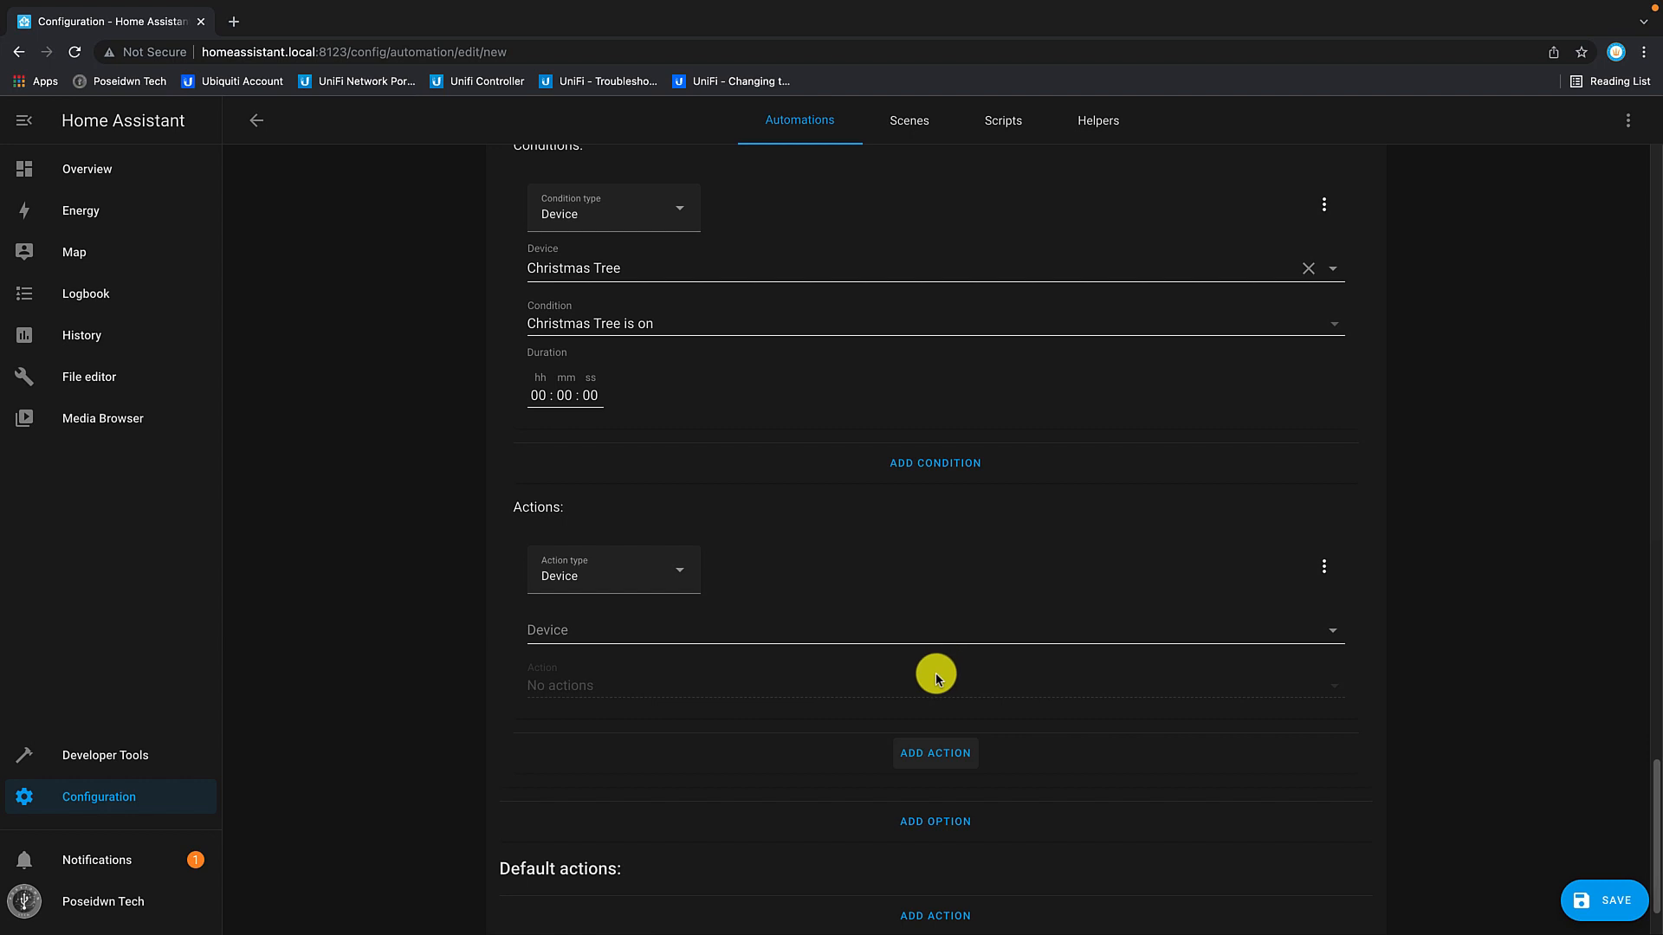
{"action": "left_click", "coordinate": [680, 572]}
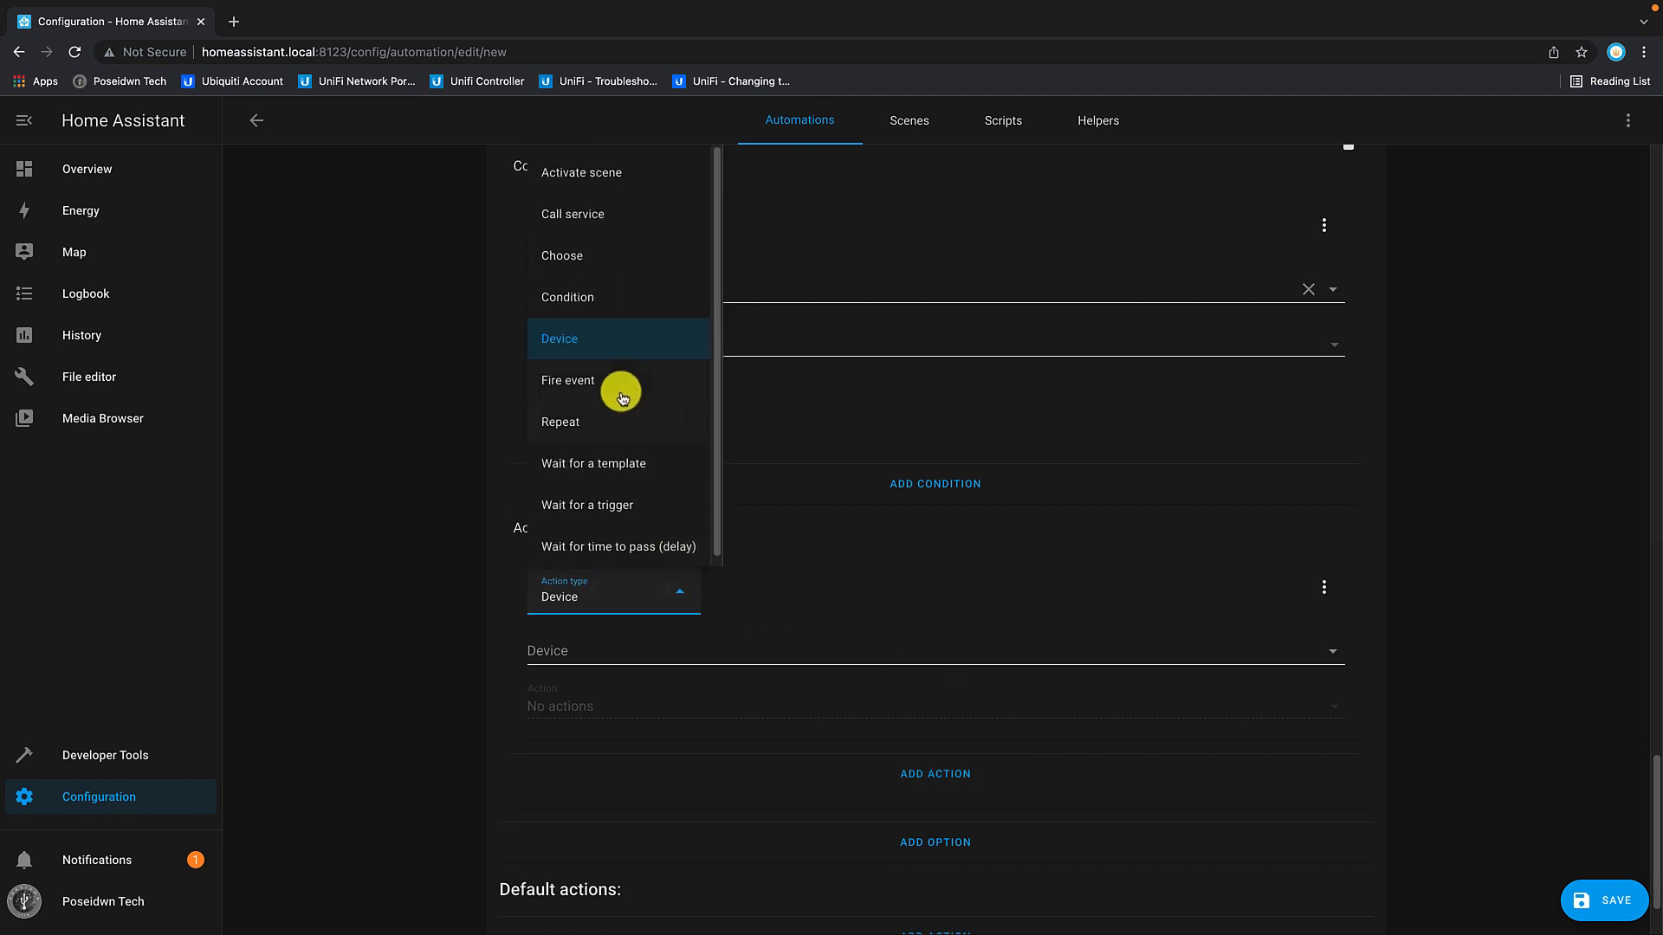
{"action": "left_click", "coordinate": [598, 217]}
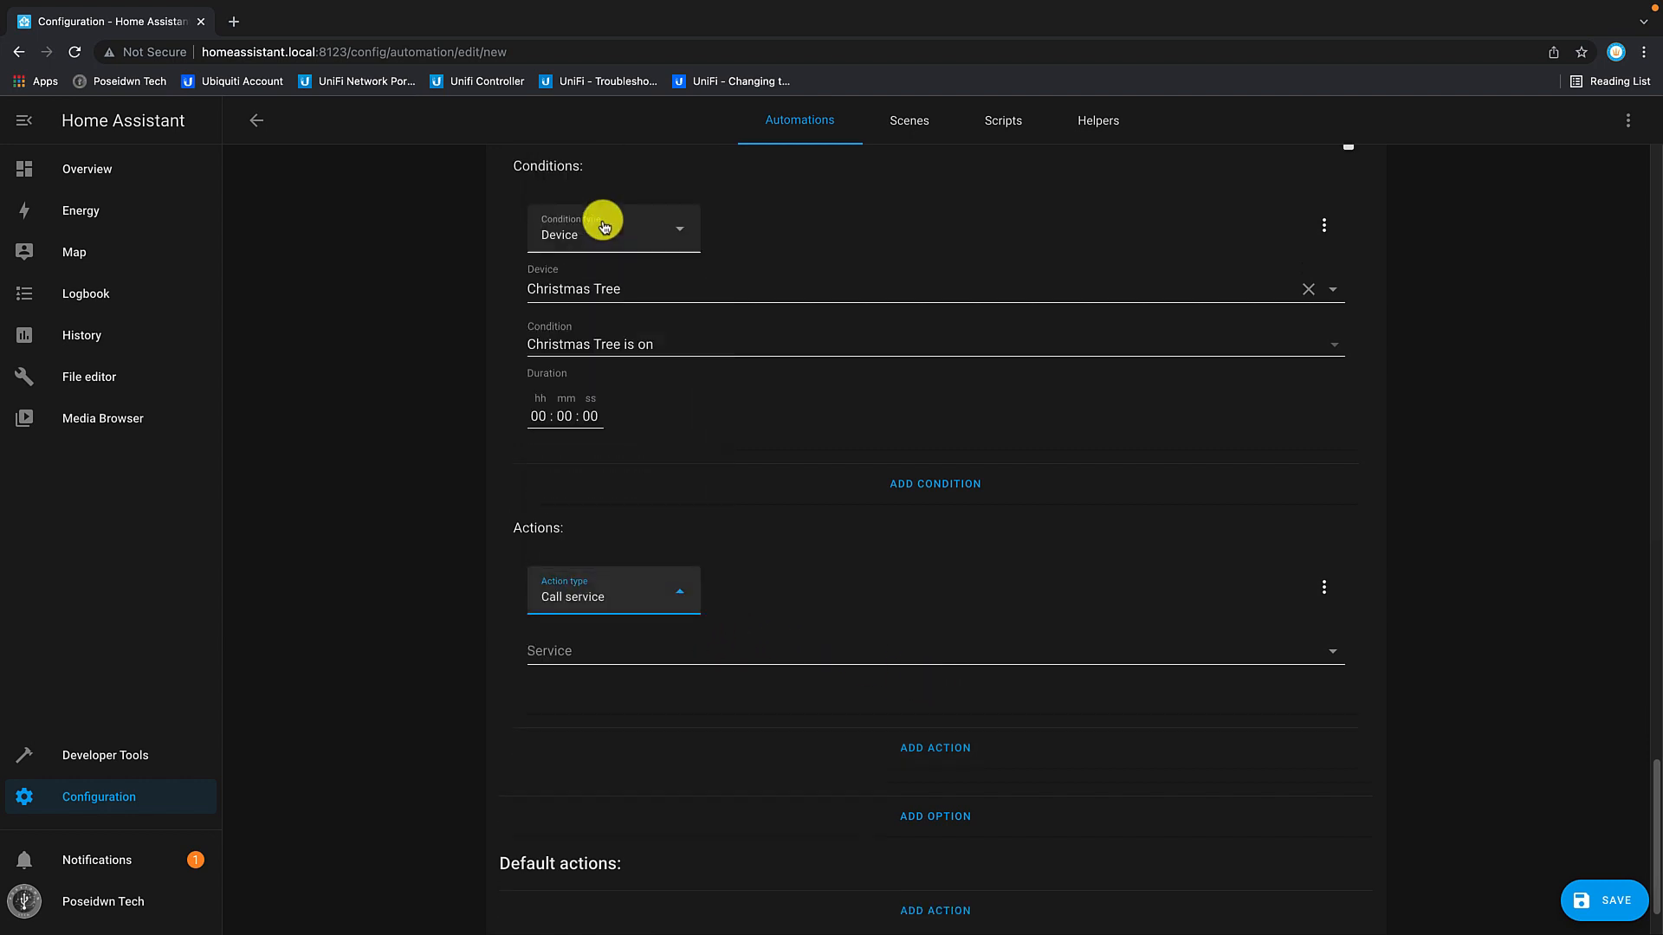
{"action": "left_click", "coordinate": [705, 656]}
{"action": "scroll", "coordinate": [700, 794], "scroll_direction": "down", "scroll_amount": 2}
{"action": "scroll", "coordinate": [700, 794], "scroll_direction": "down", "scroll_amount": 15}
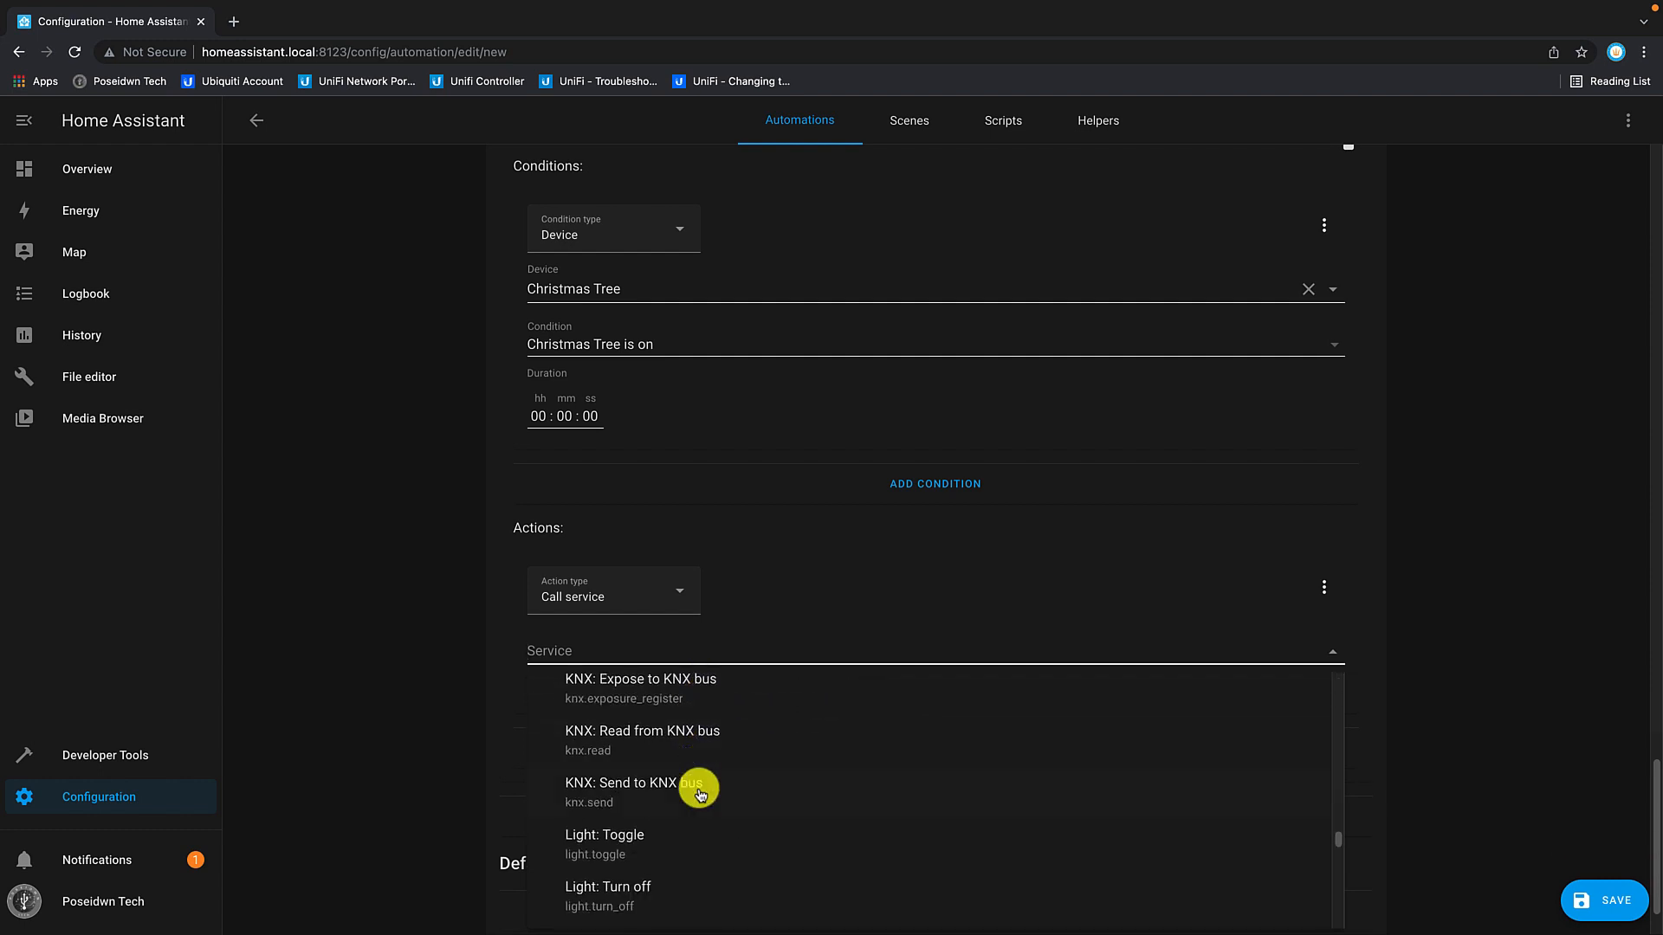
{"action": "scroll", "coordinate": [676, 823], "scroll_direction": "down", "scroll_amount": 2}
{"action": "left_click", "coordinate": [632, 893]}
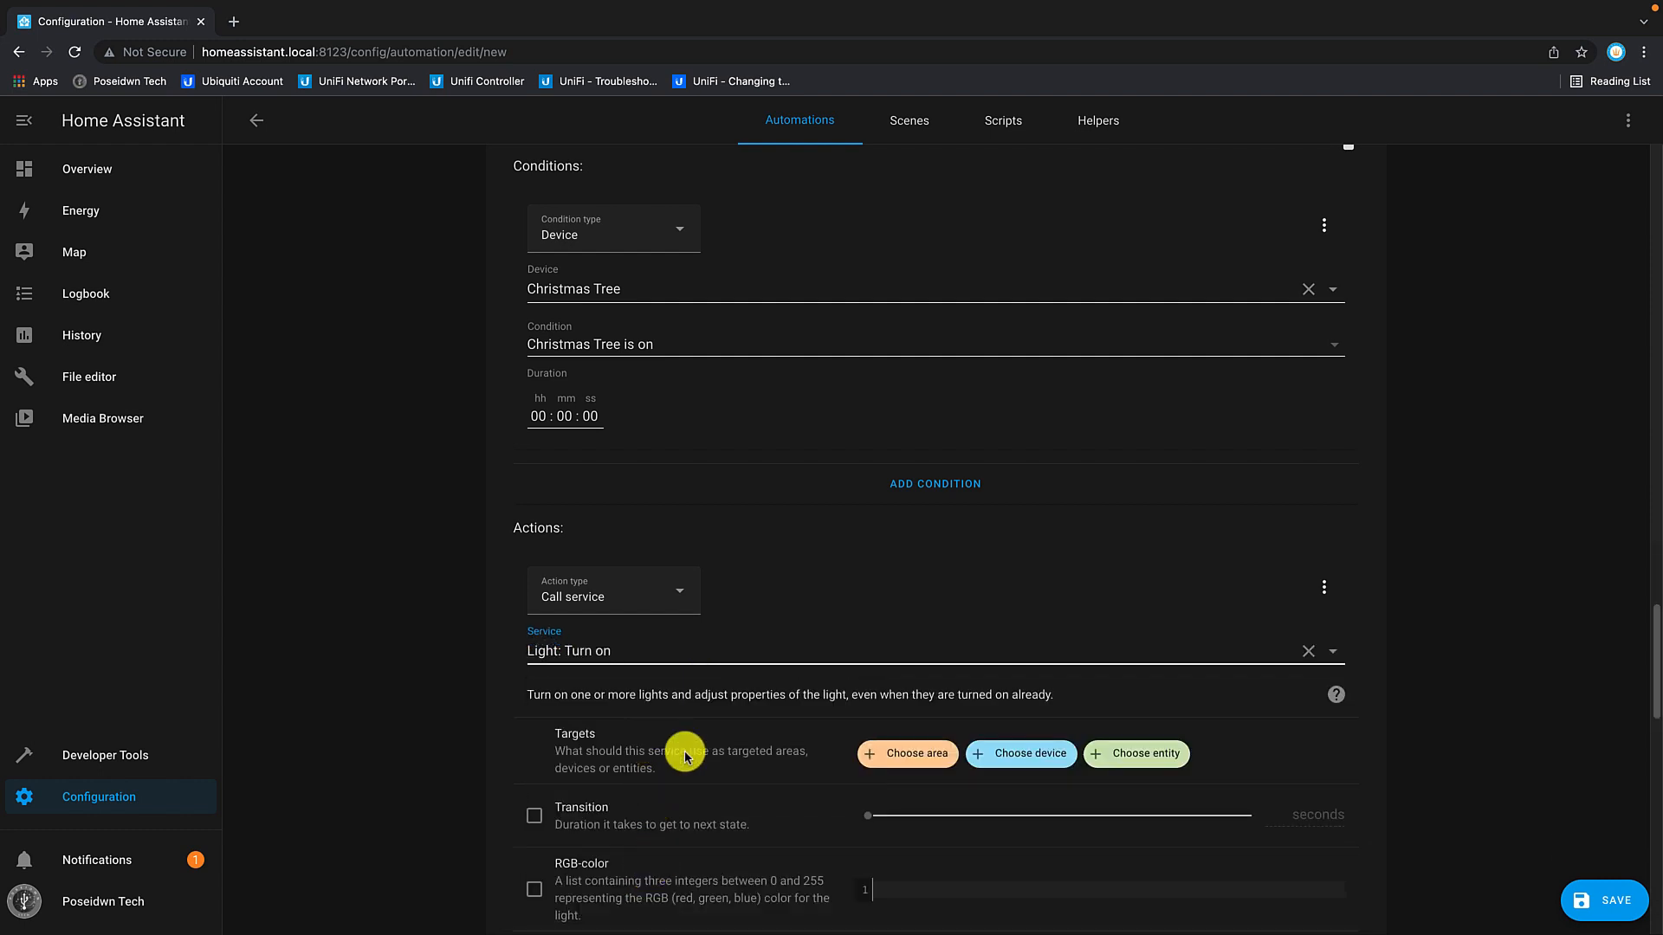
{"action": "left_click", "coordinate": [1109, 760]}
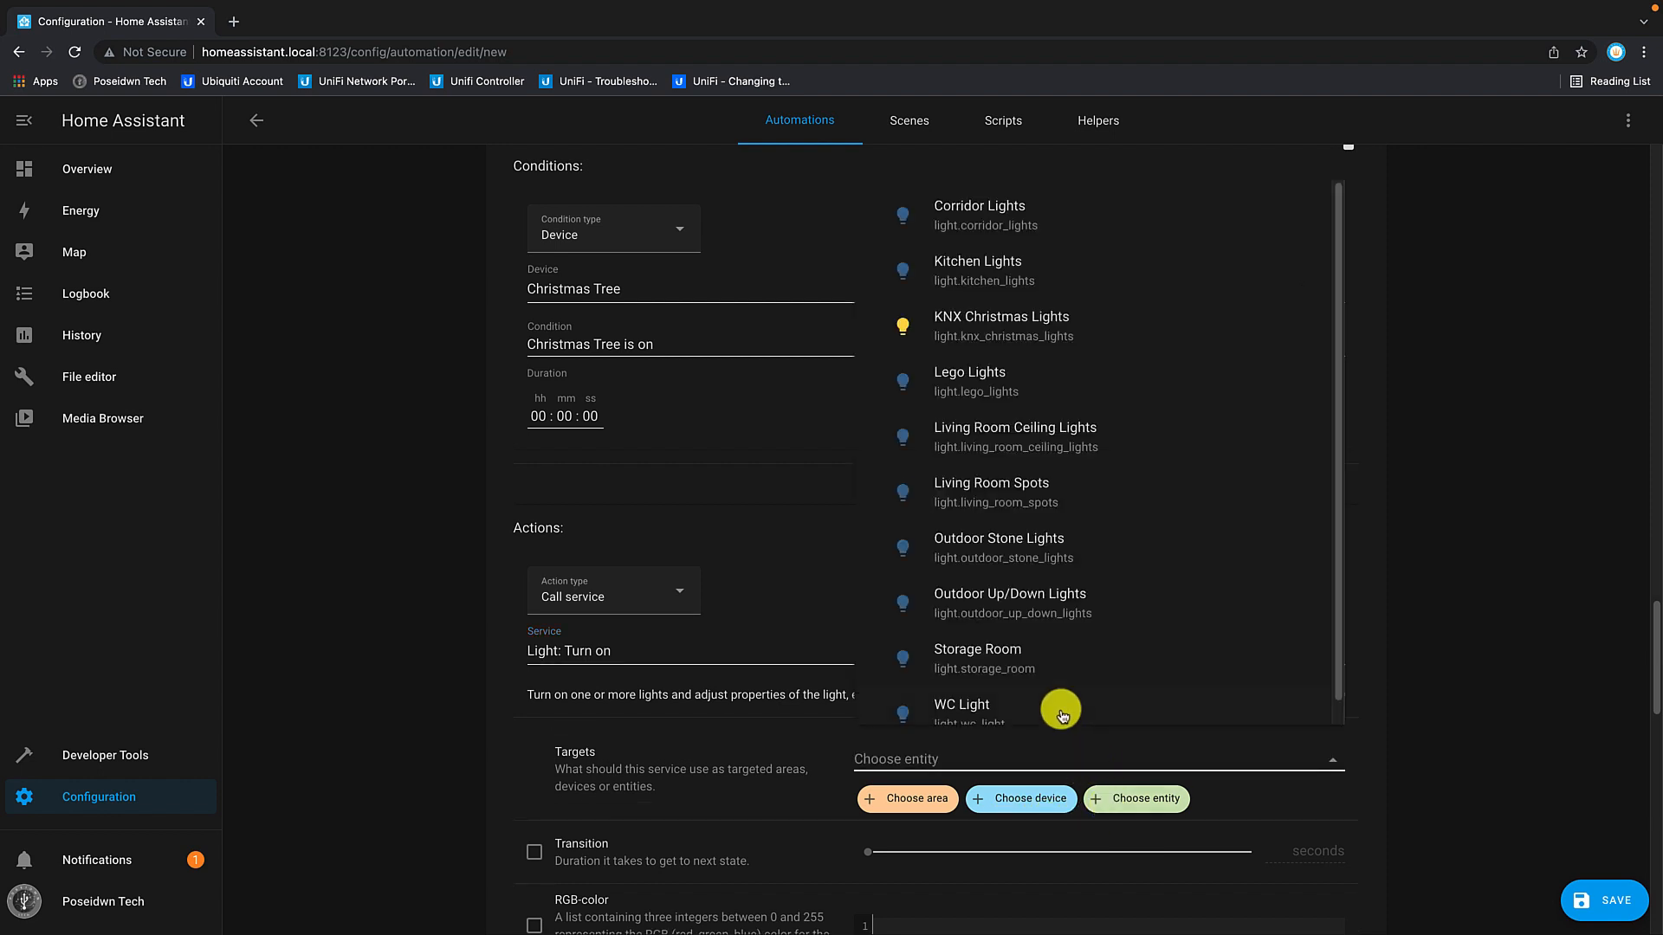
{"action": "left_click", "coordinate": [973, 337]}
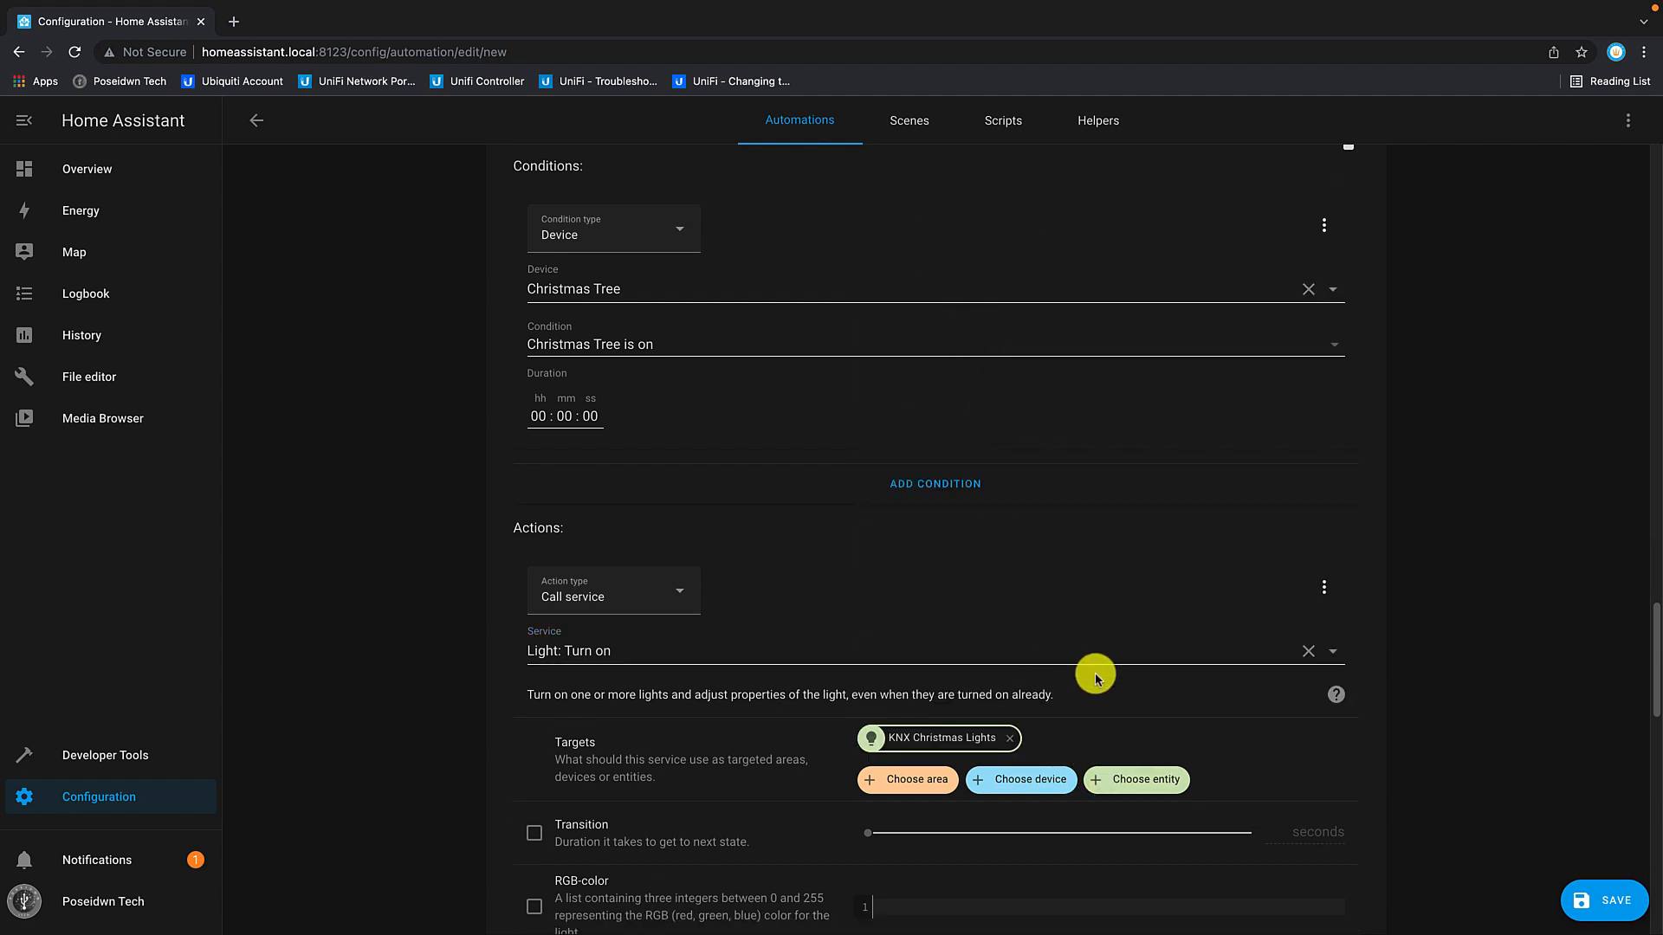
Step: Add a second Call service action to Option 2 that uses the KNX: Send to KNX bus service
{"action": "scroll", "coordinate": [1115, 715], "scroll_direction": "down", "scroll_amount": 5}
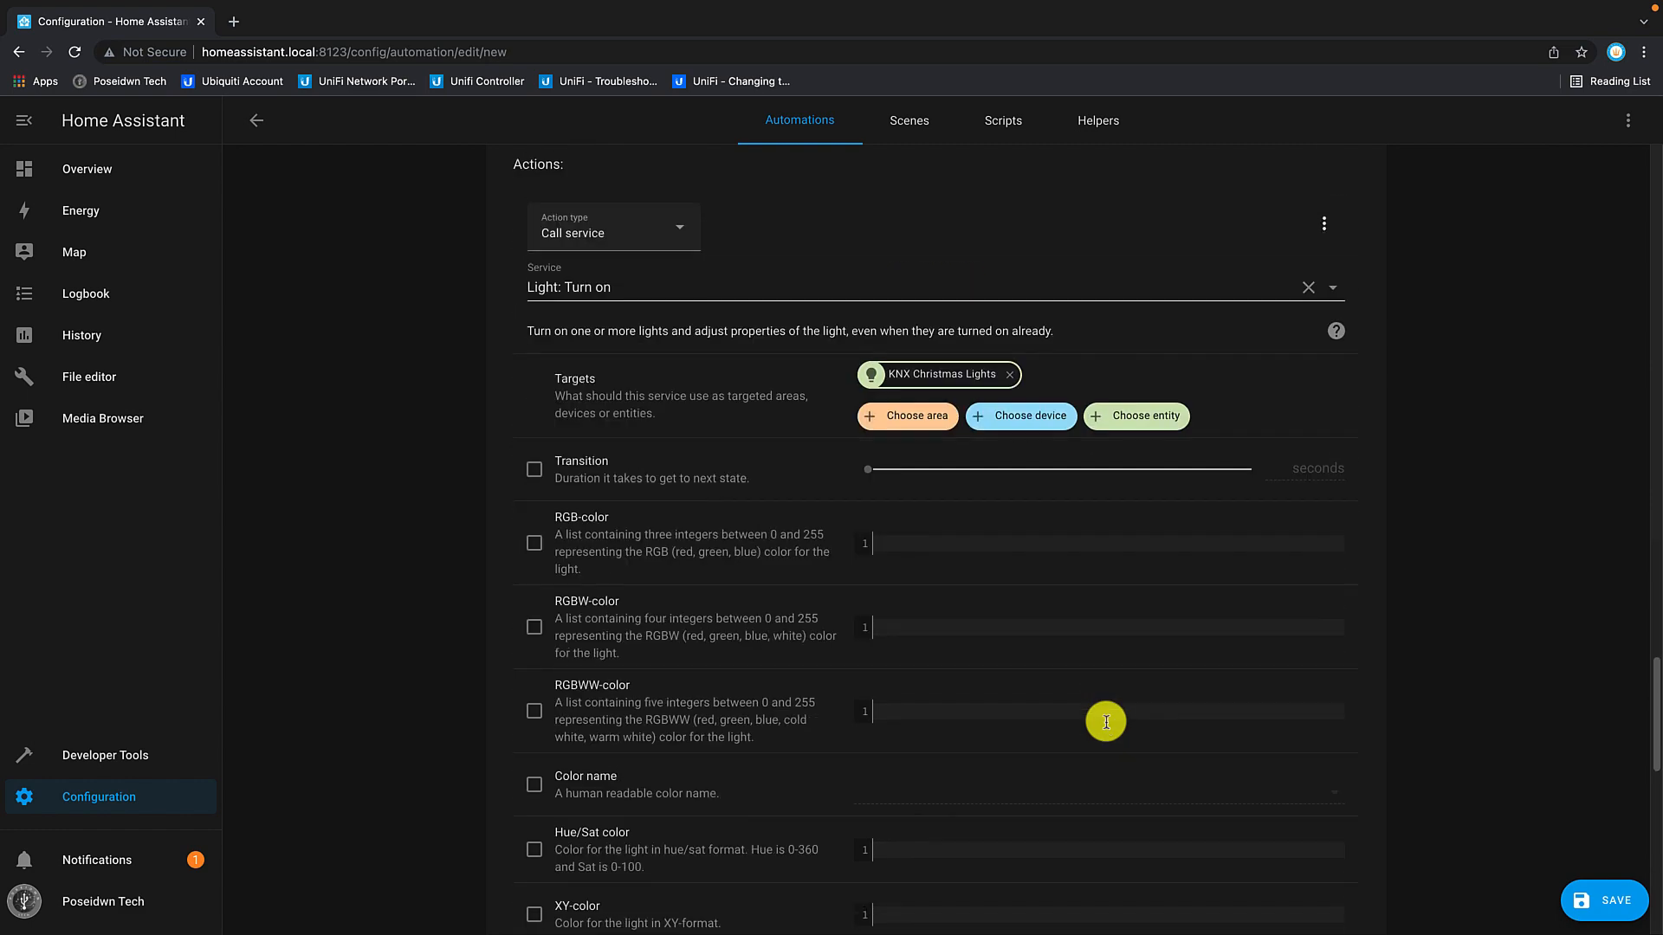
{"action": "scroll", "coordinate": [1106, 722], "scroll_direction": "down", "scroll_amount": 6}
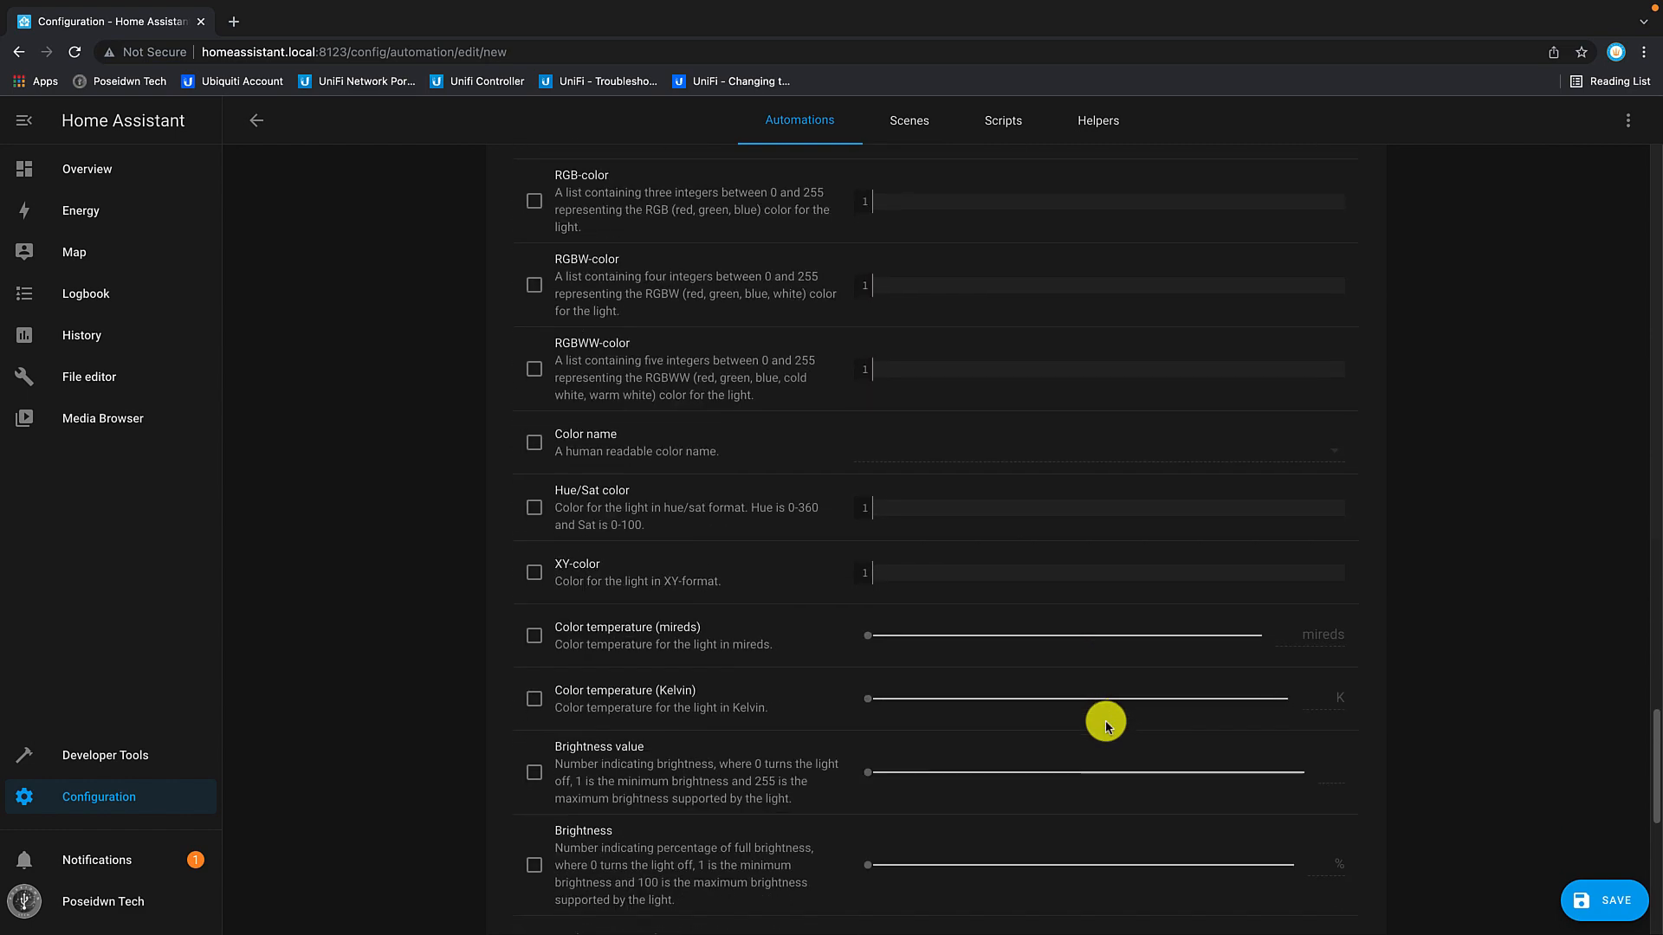
{"action": "scroll", "coordinate": [1106, 722], "scroll_direction": "down", "scroll_amount": 5}
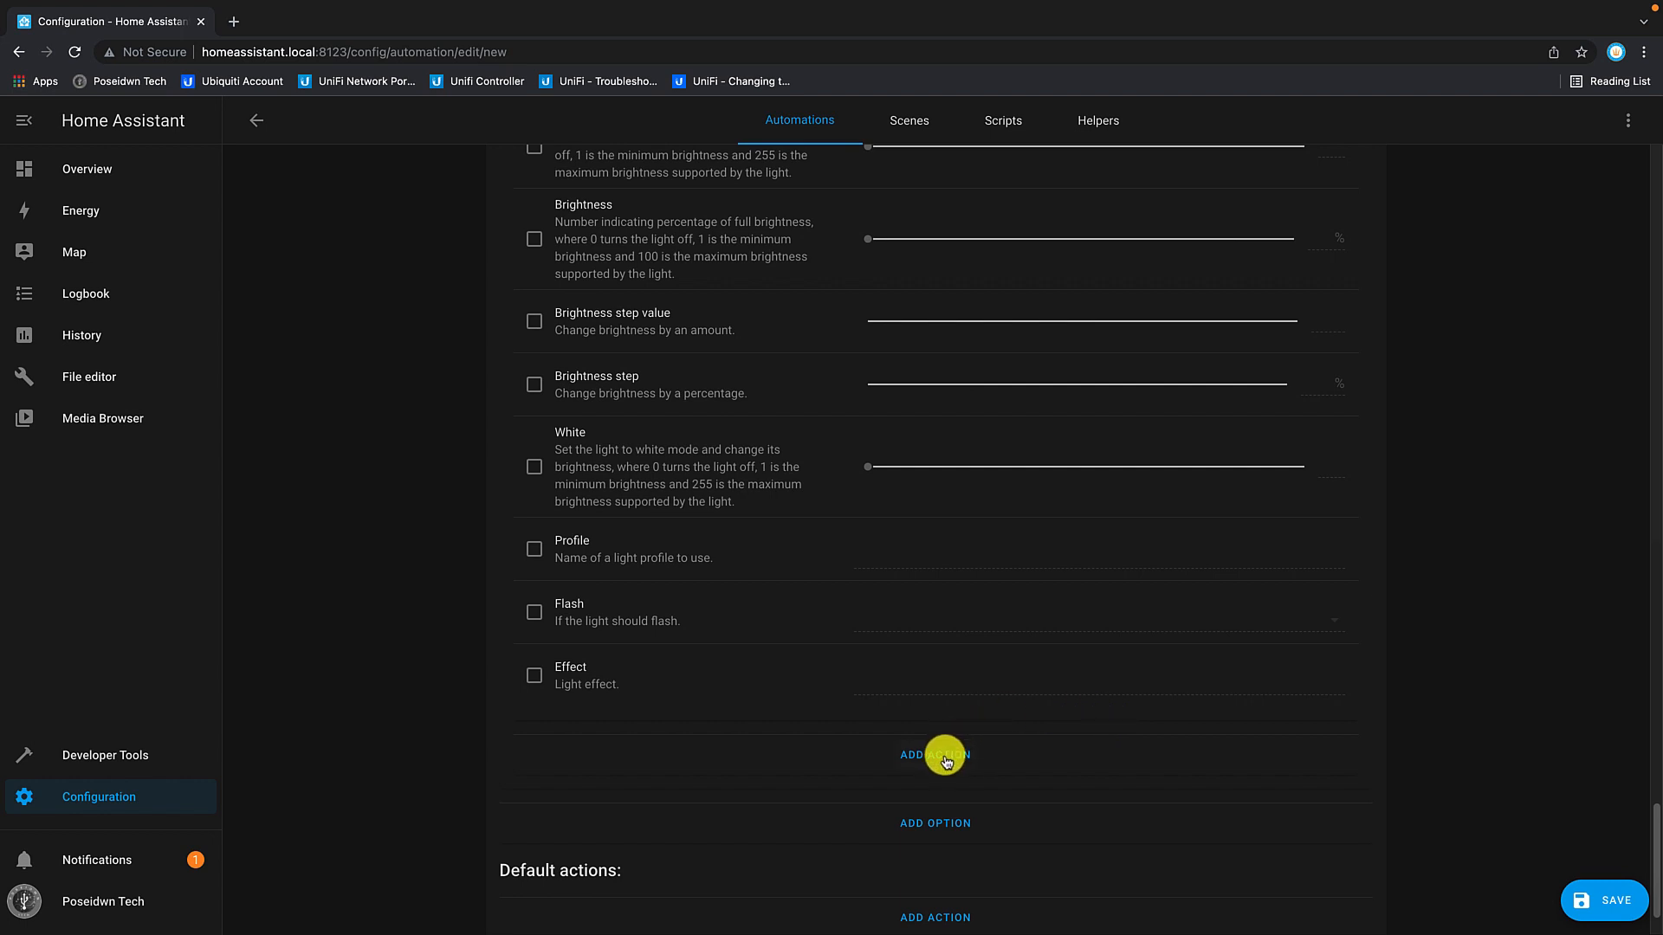
{"action": "left_click", "coordinate": [946, 759]}
{"action": "scroll", "coordinate": [866, 745], "scroll_direction": "down", "scroll_amount": 1}
{"action": "left_click", "coordinate": [684, 715]}
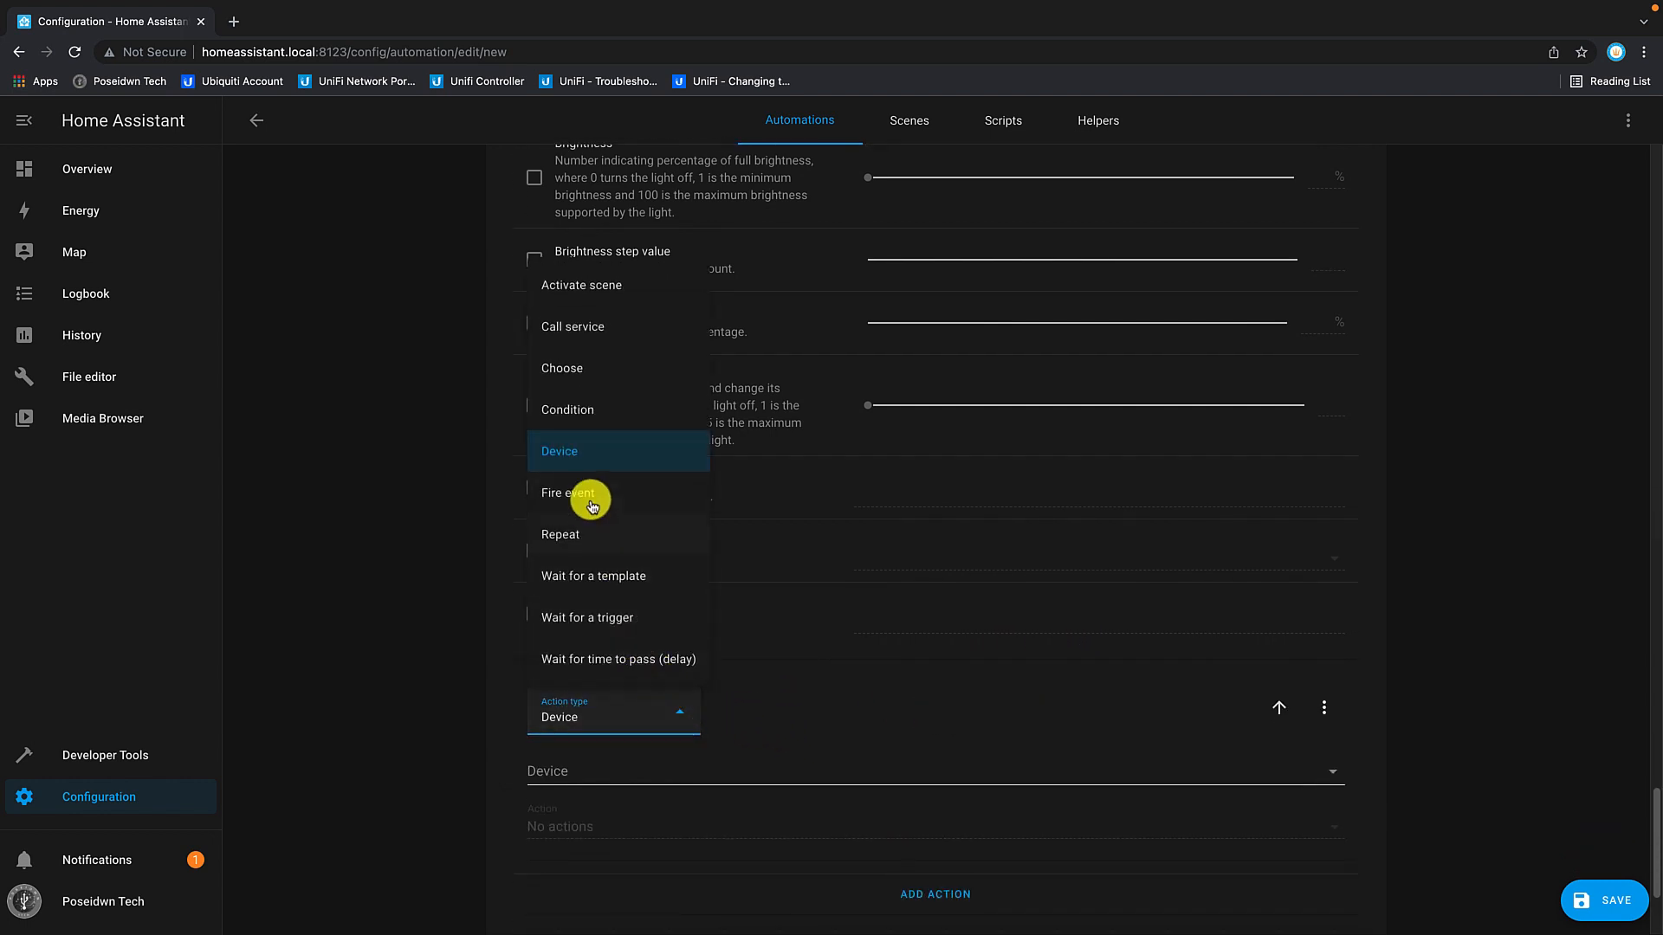
{"action": "left_click", "coordinate": [570, 329]}
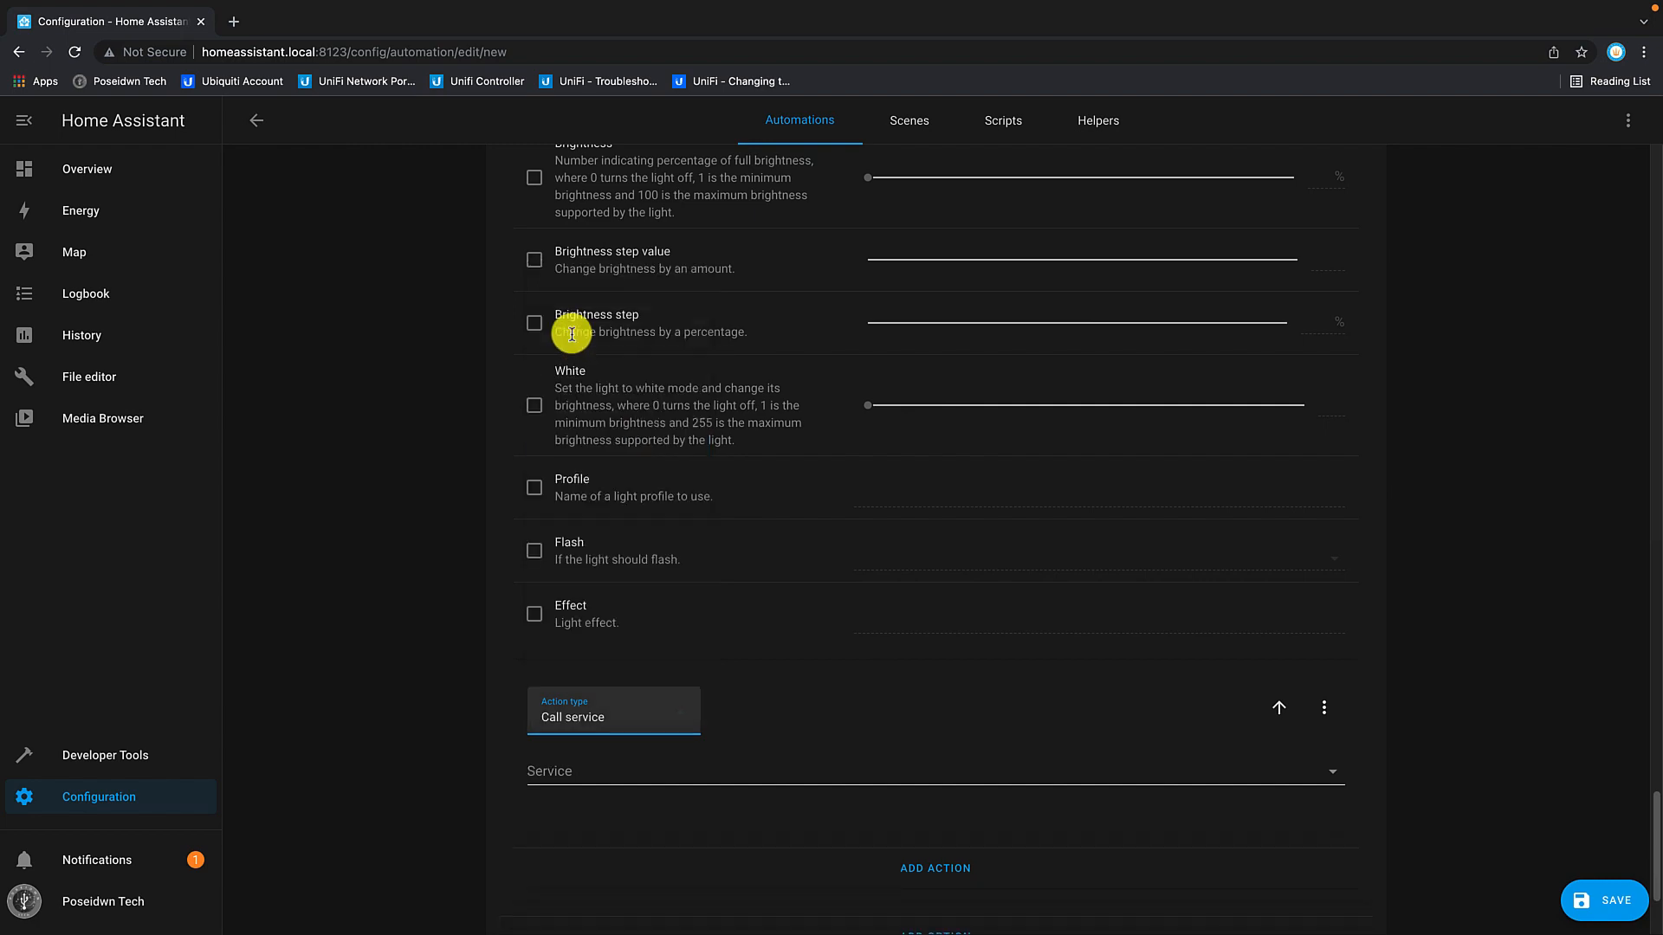
{"action": "left_click", "coordinate": [690, 768]}
{"action": "scroll", "coordinate": [707, 693], "scroll_direction": "down", "scroll_amount": 15}
{"action": "scroll", "coordinate": [708, 693], "scroll_direction": "up", "scroll_amount": 10}
{"action": "scroll", "coordinate": [710, 695], "scroll_direction": "down", "scroll_amount": 8}
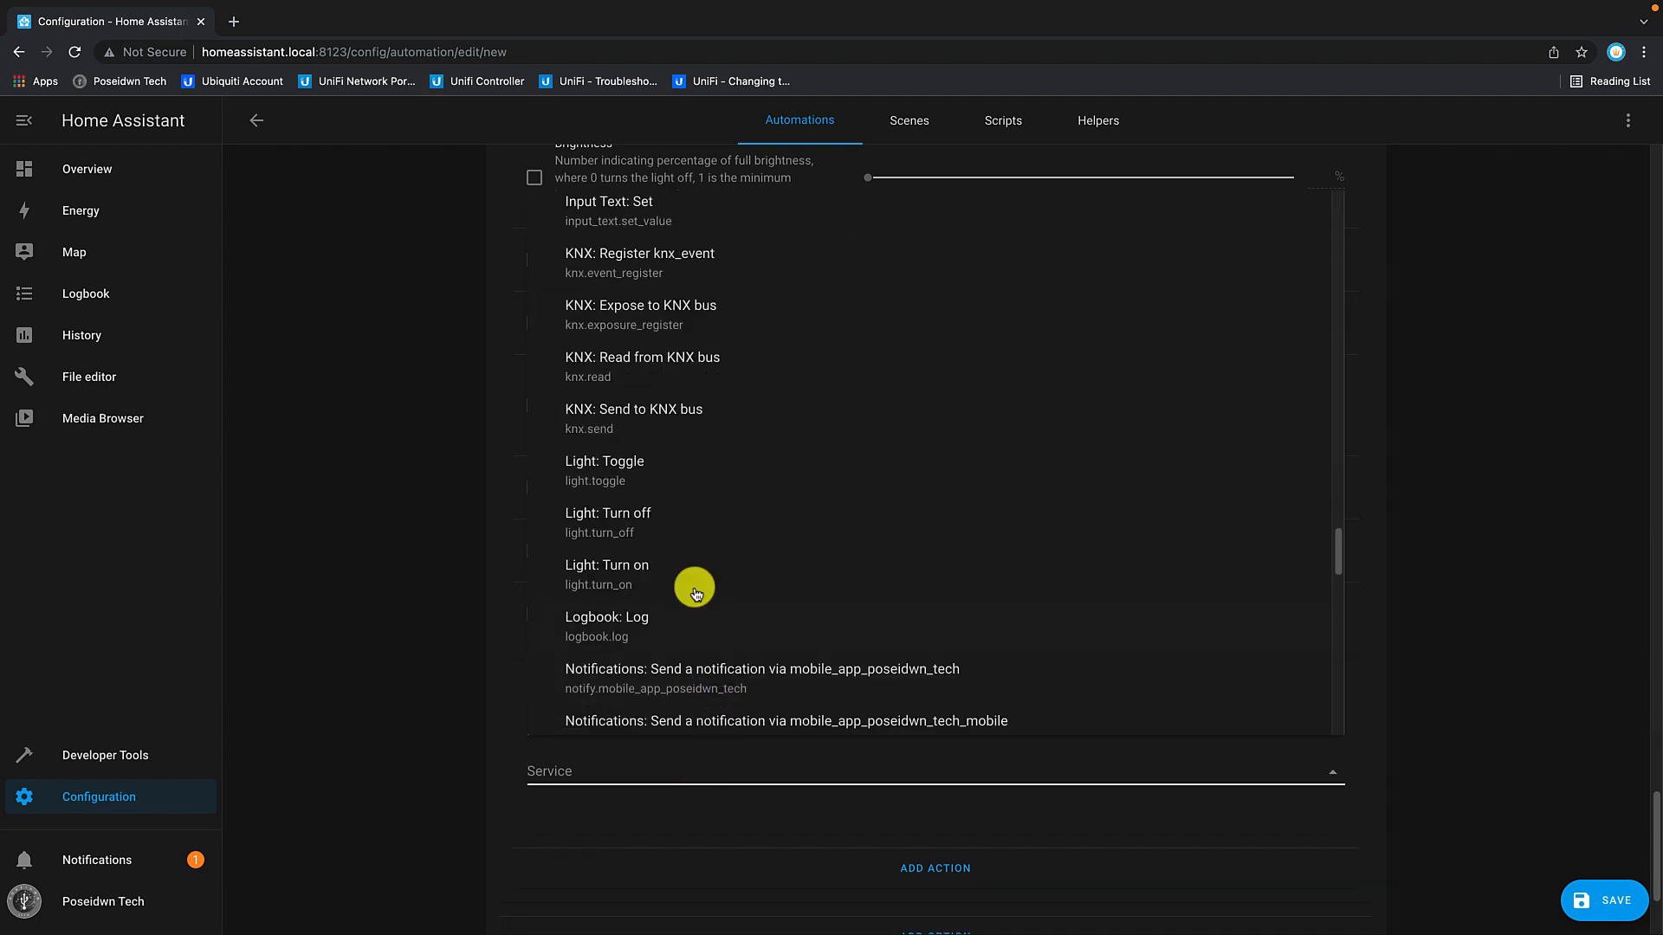
{"action": "left_click", "coordinate": [631, 418]}
Step: Set Option 2's KNX bus message to group address 8/0/1 with payload 1
{"action": "scroll", "coordinate": [831, 739], "scroll_direction": "down", "scroll_amount": 3}
{"action": "scroll", "coordinate": [833, 742], "scroll_direction": "down", "scroll_amount": 1}
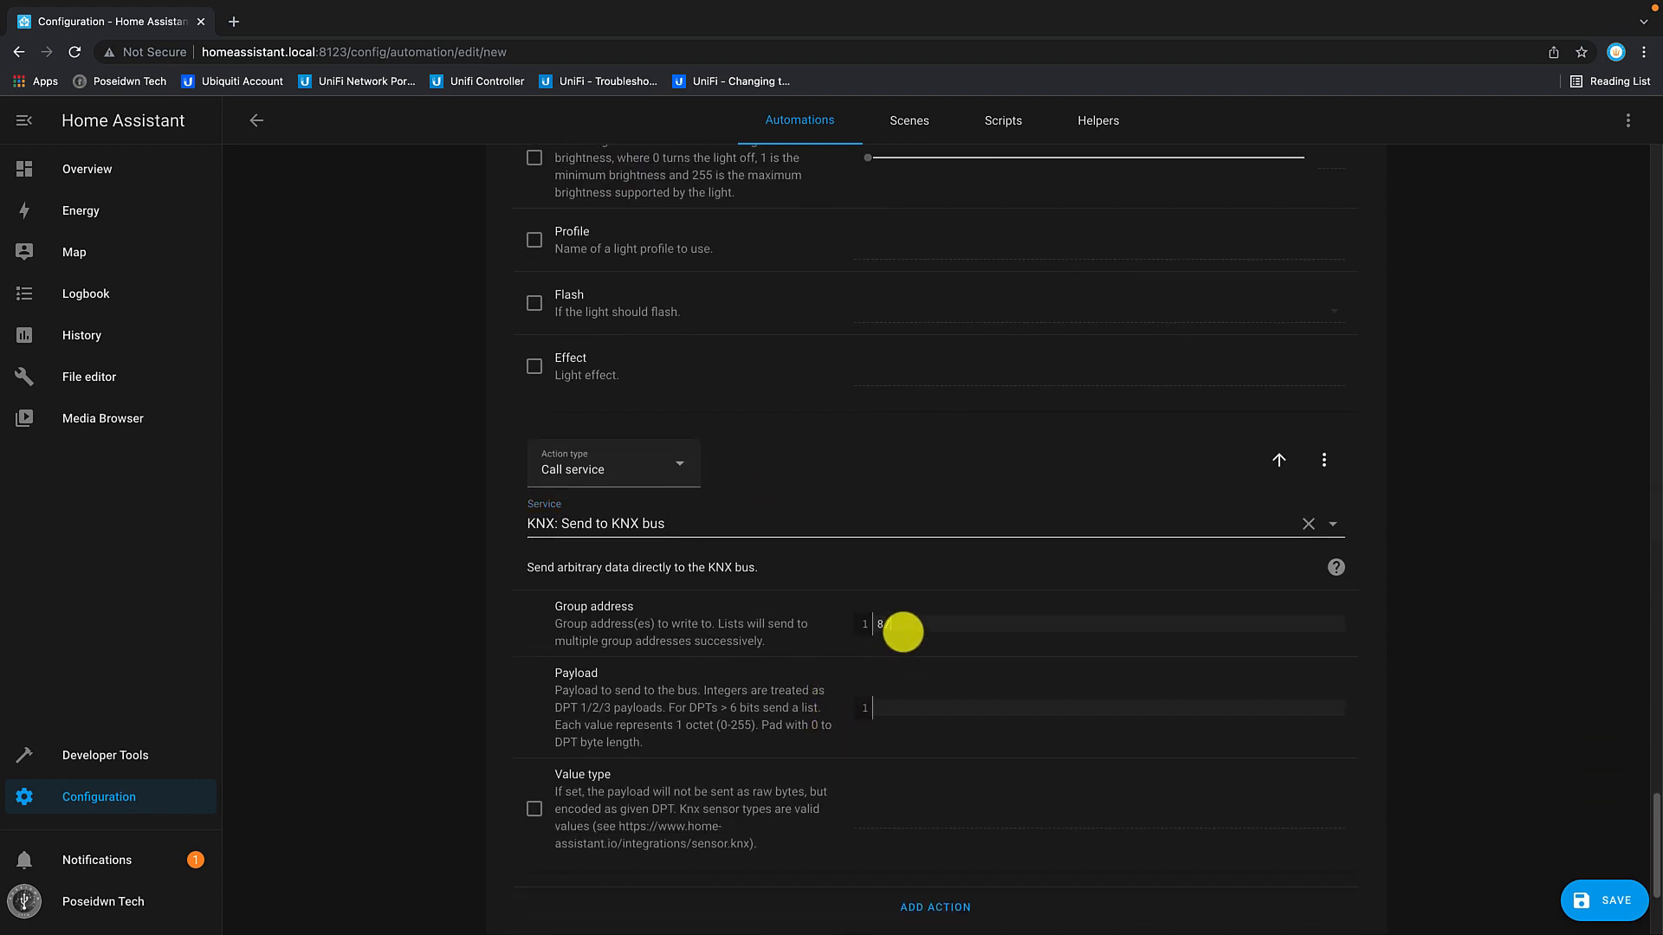
{"action": "left_click", "coordinate": [932, 719]}
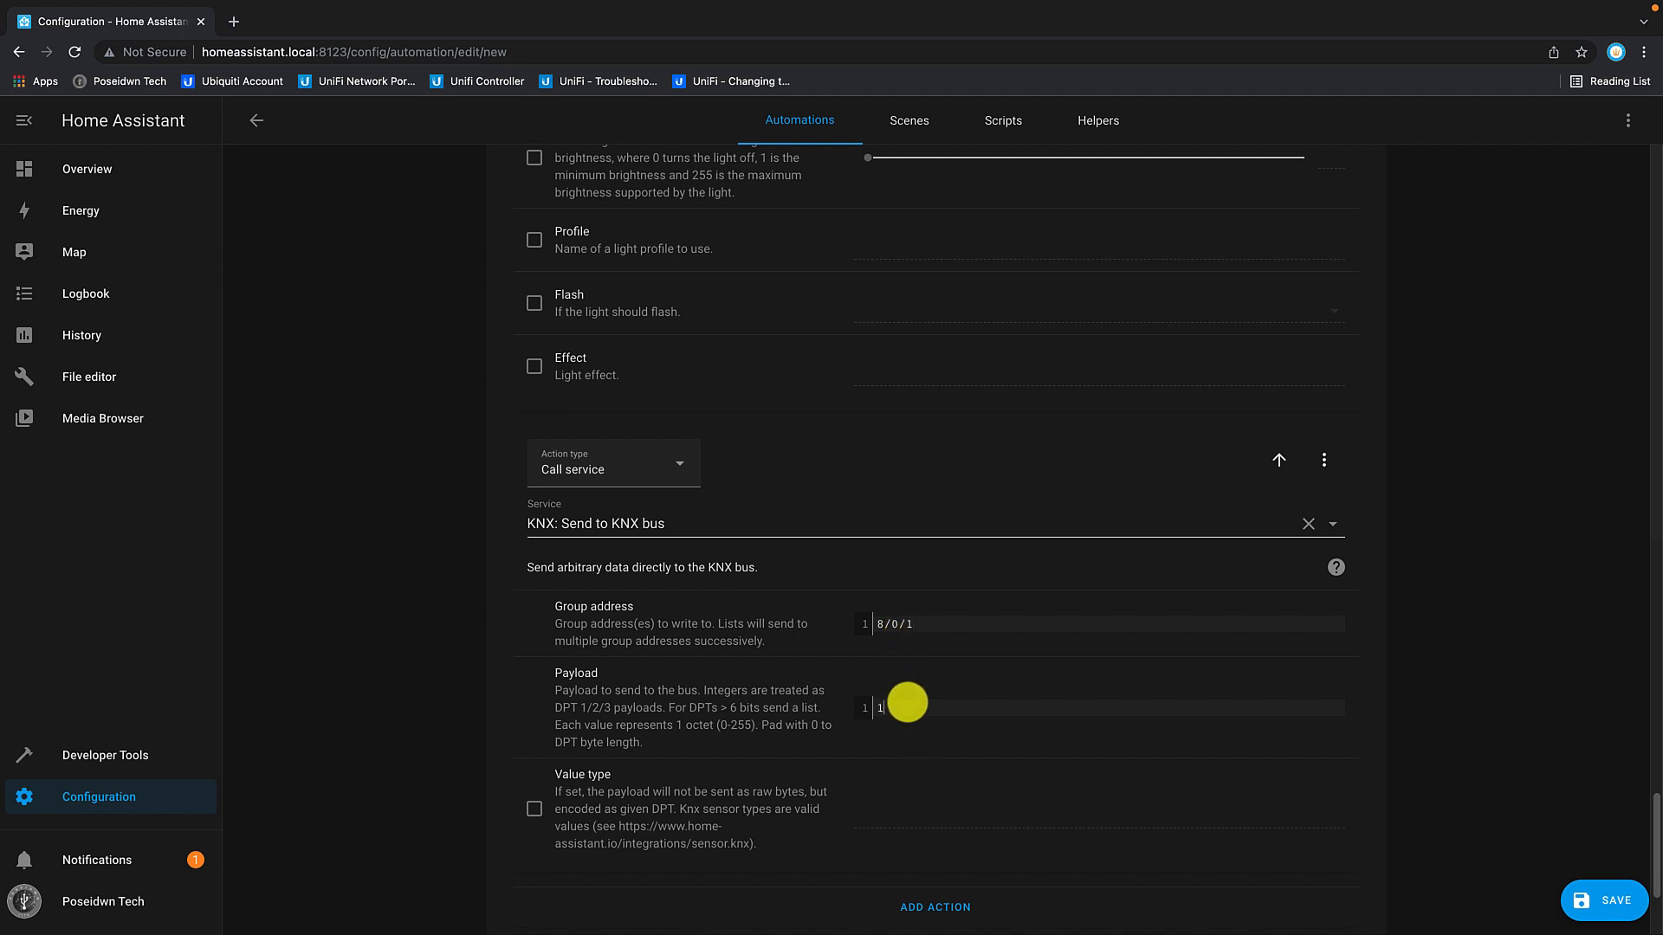
Step: Save the Wemo-to-KNX automation and return to the list of automations
{"action": "scroll", "coordinate": [922, 747], "scroll_direction": "down", "scroll_amount": 3}
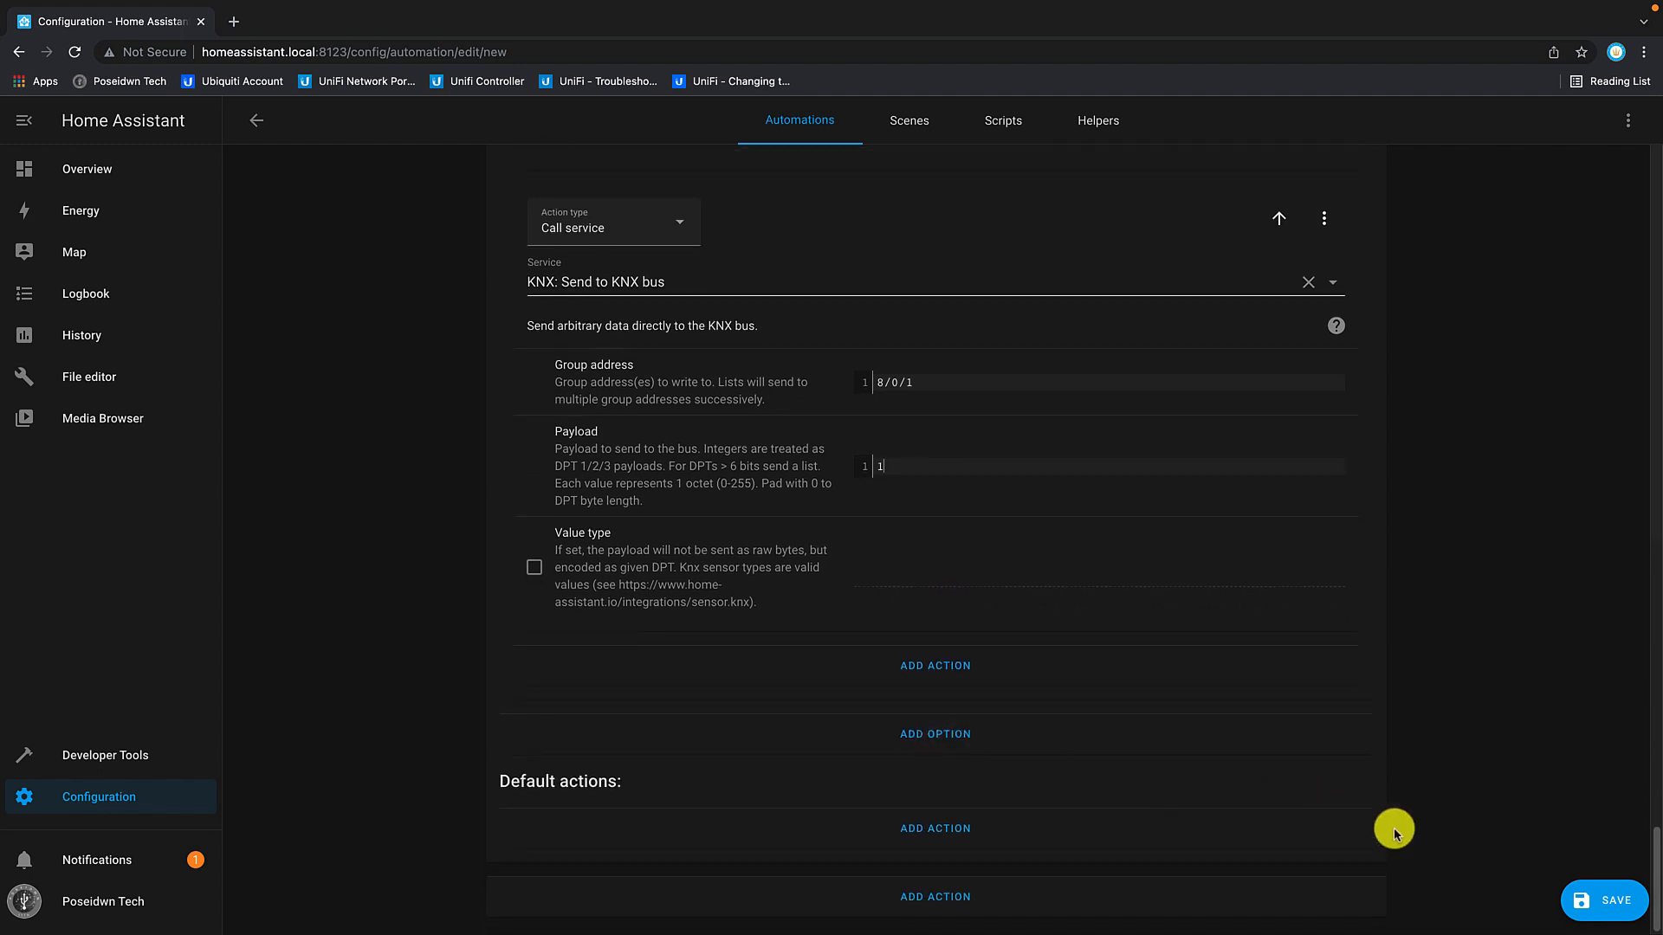
{"action": "left_click", "coordinate": [1594, 903]}
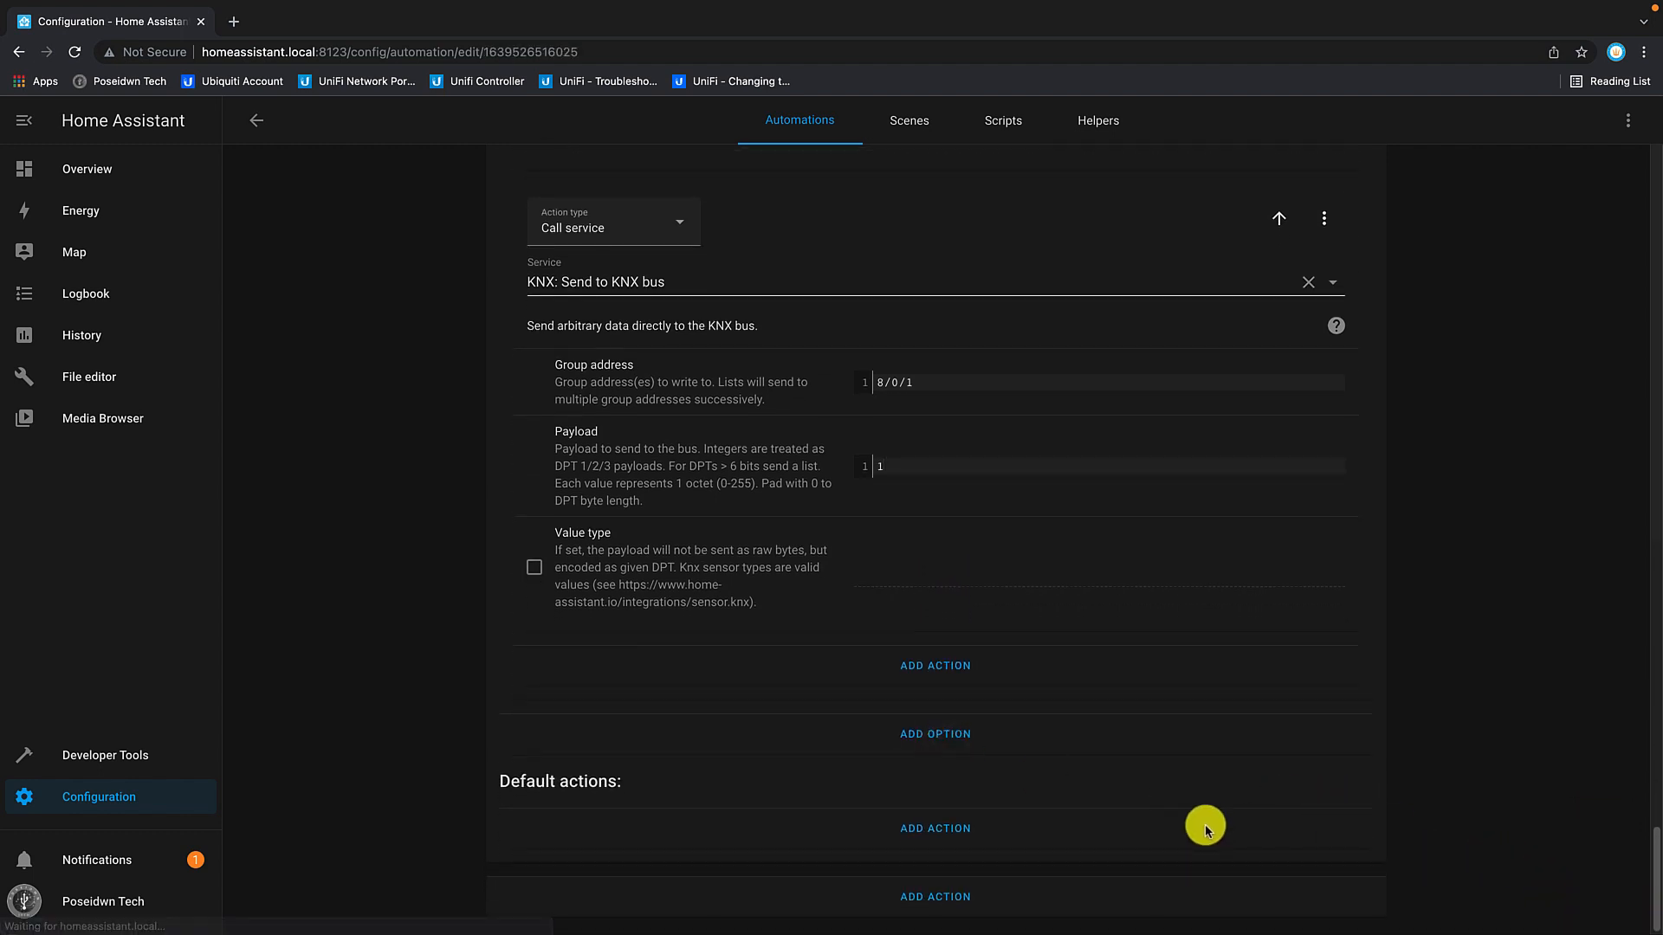
{"action": "left_click", "coordinate": [255, 125]}
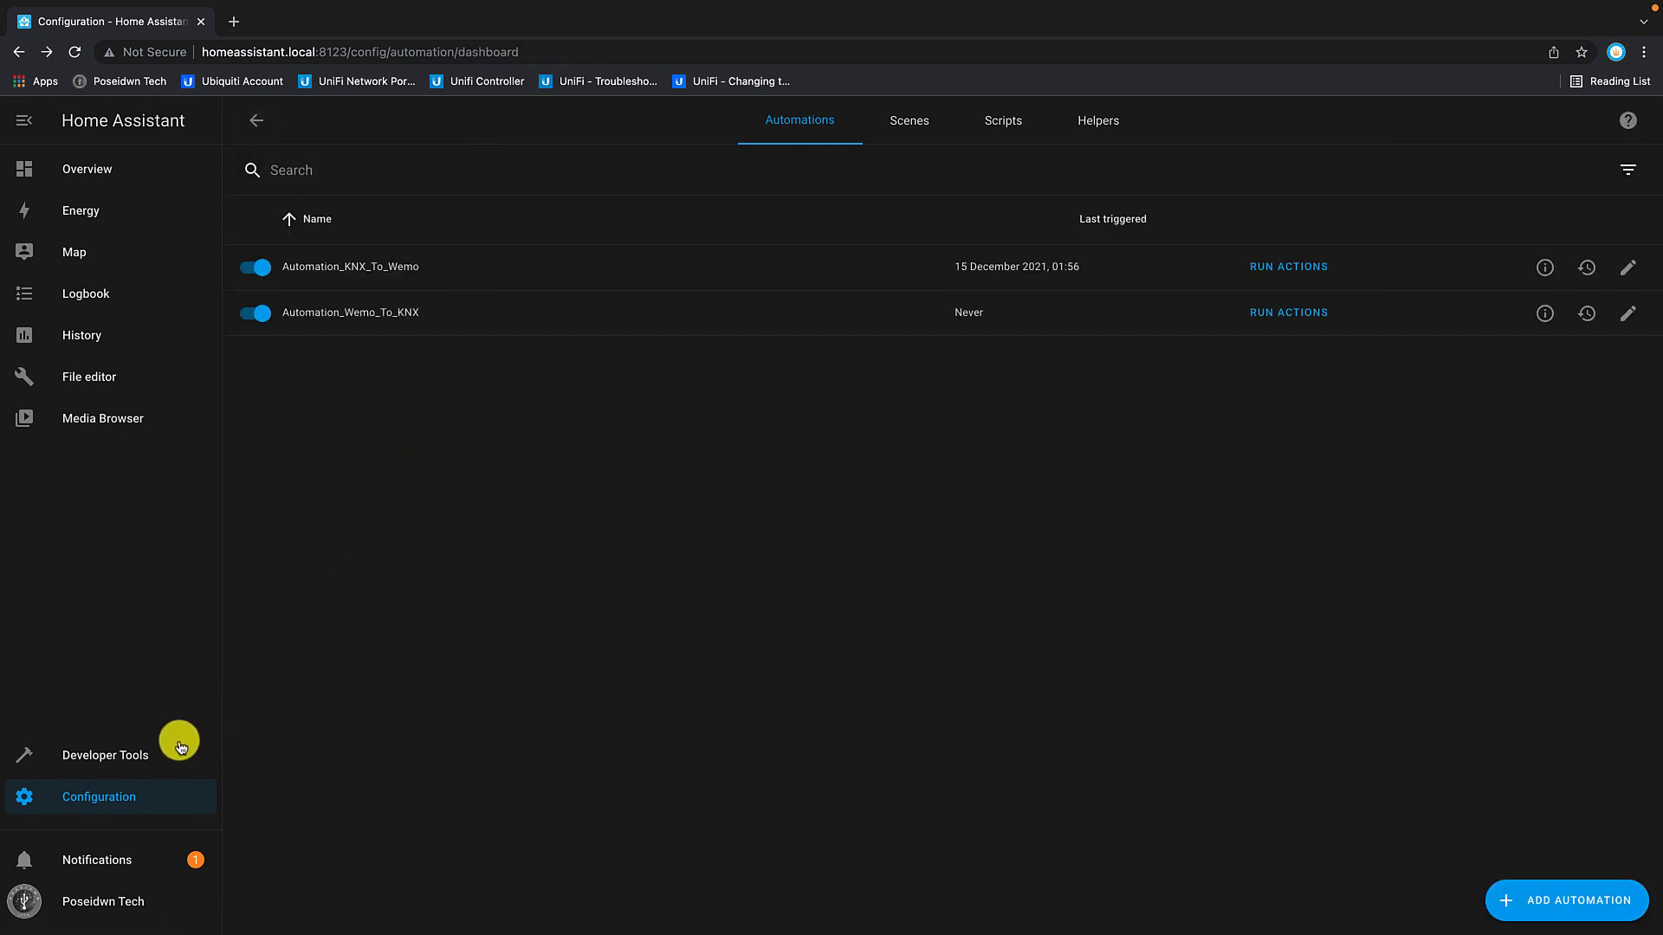
Step: Reload the automations' YAML configuration from the server controls in the configuration settings
{"action": "left_click", "coordinate": [120, 797]}
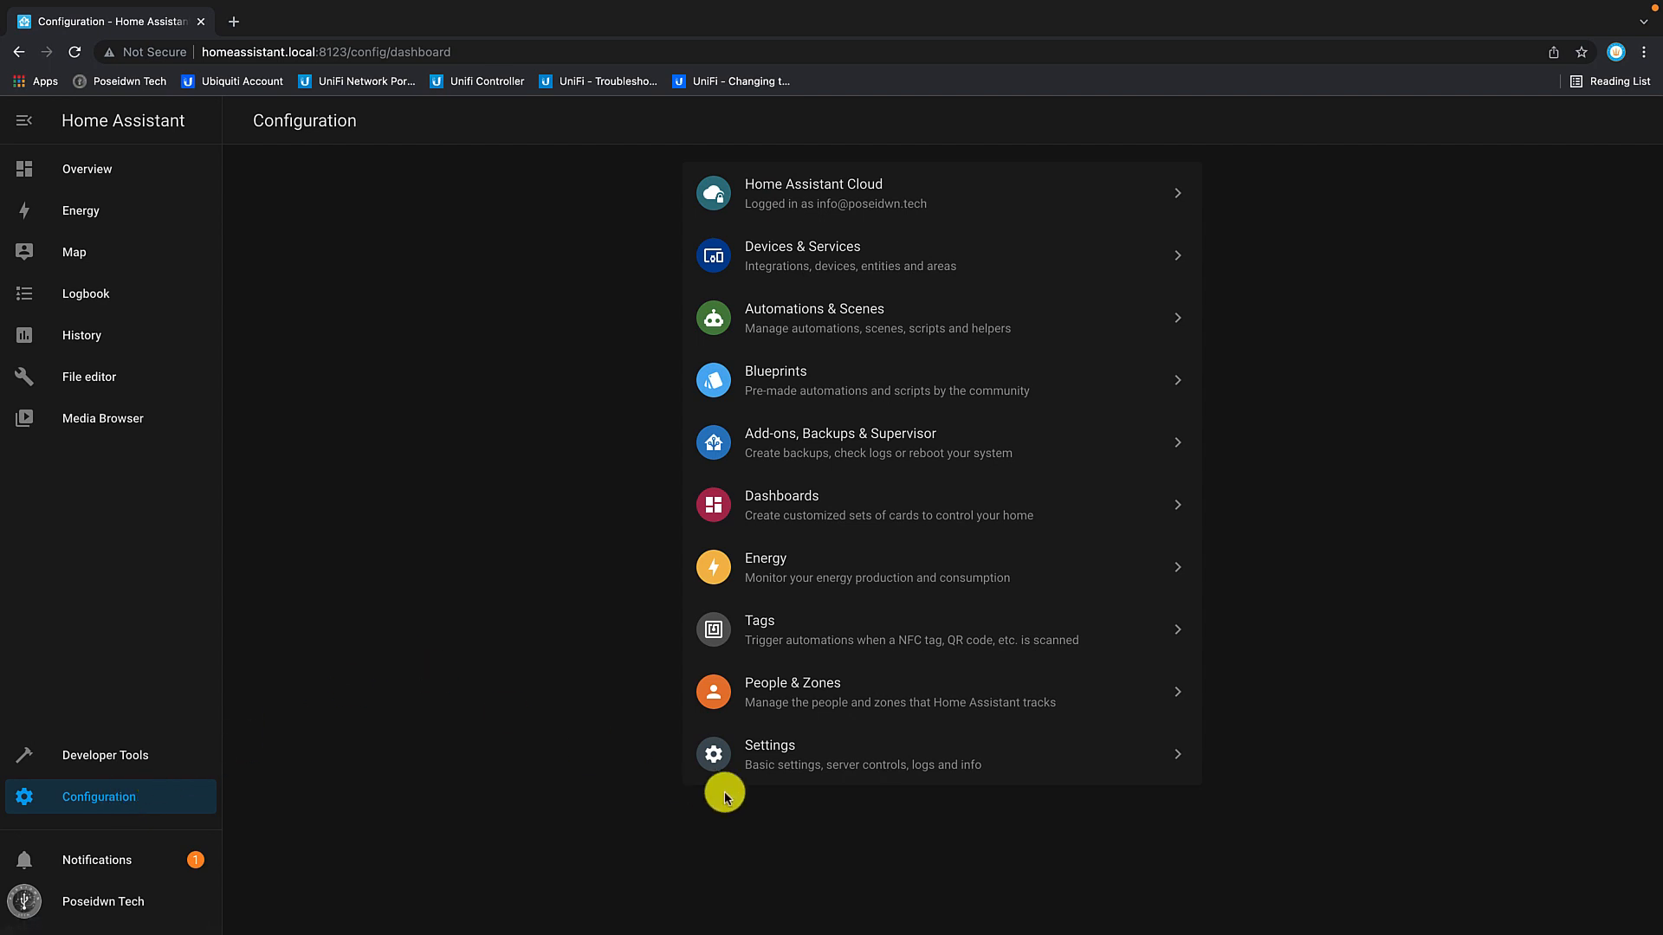
{"action": "left_click", "coordinate": [762, 747]}
{"action": "left_click", "coordinate": [945, 139]}
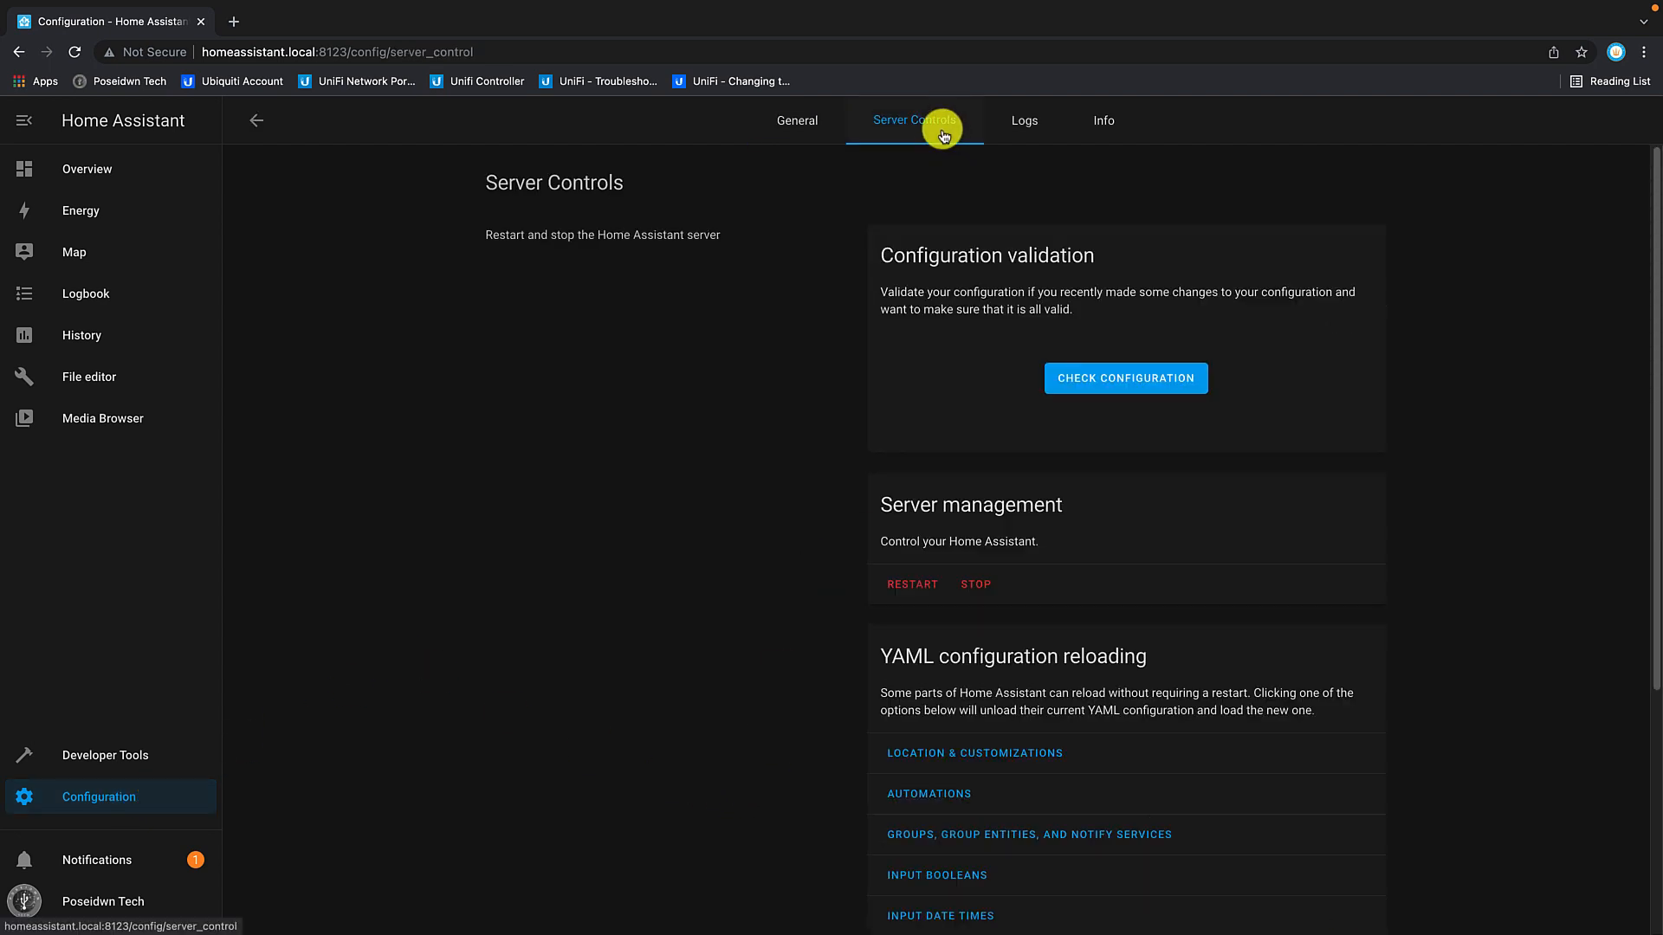
{"action": "scroll", "coordinate": [814, 674], "scroll_direction": "down", "scroll_amount": 2}
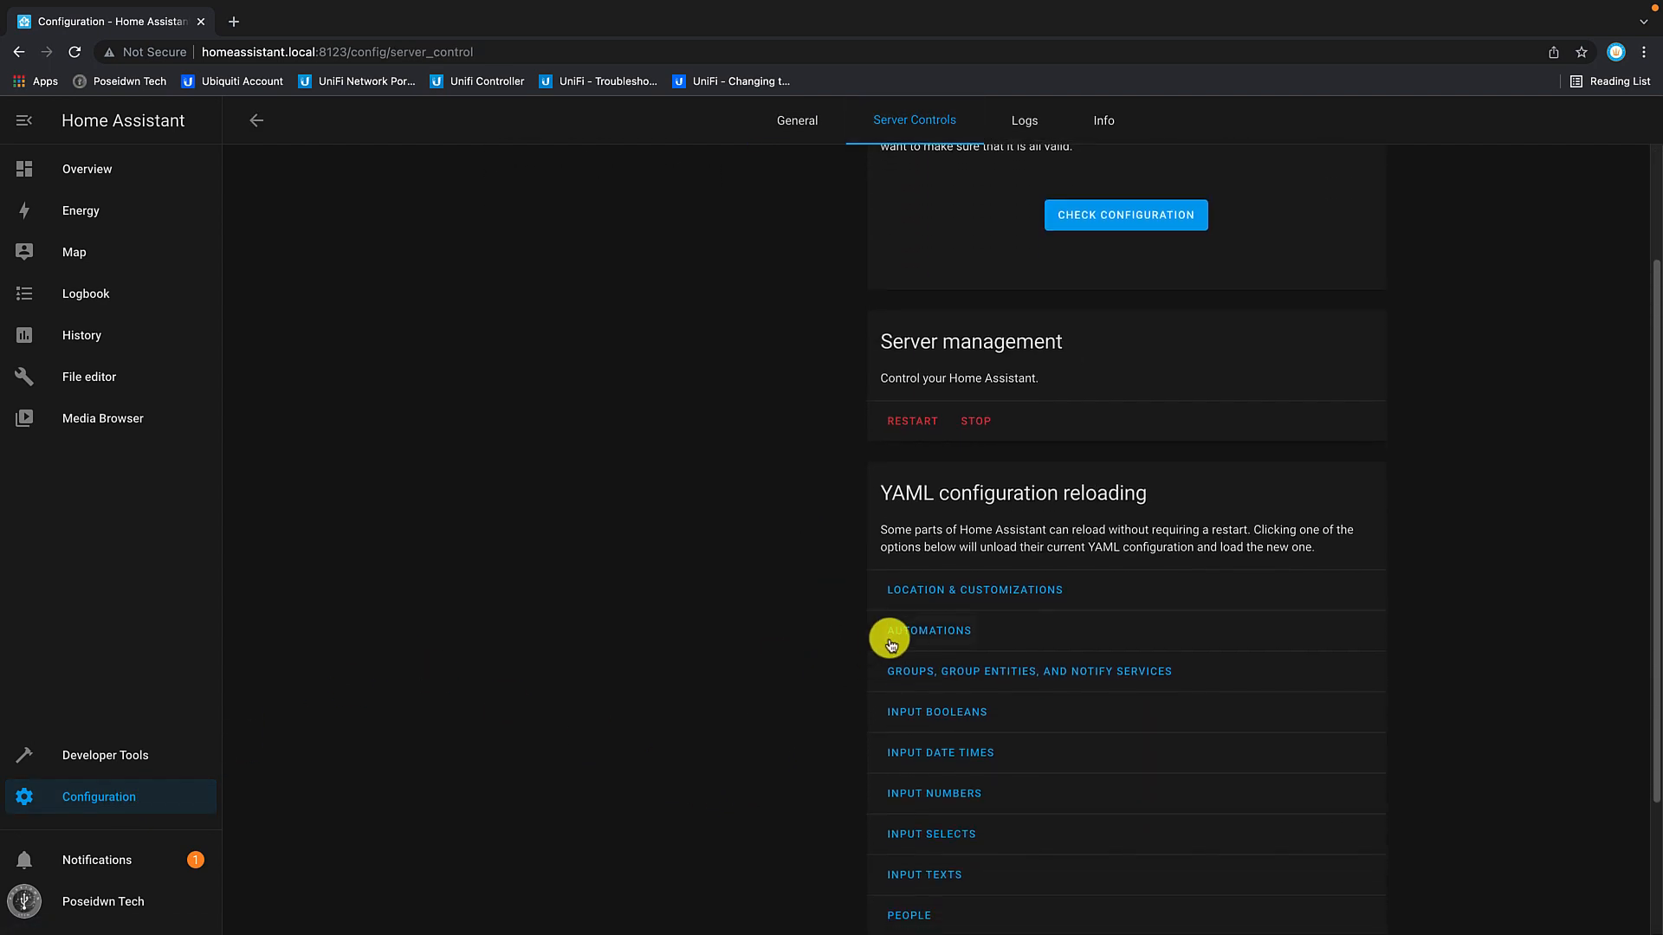
{"action": "left_click", "coordinate": [924, 639]}
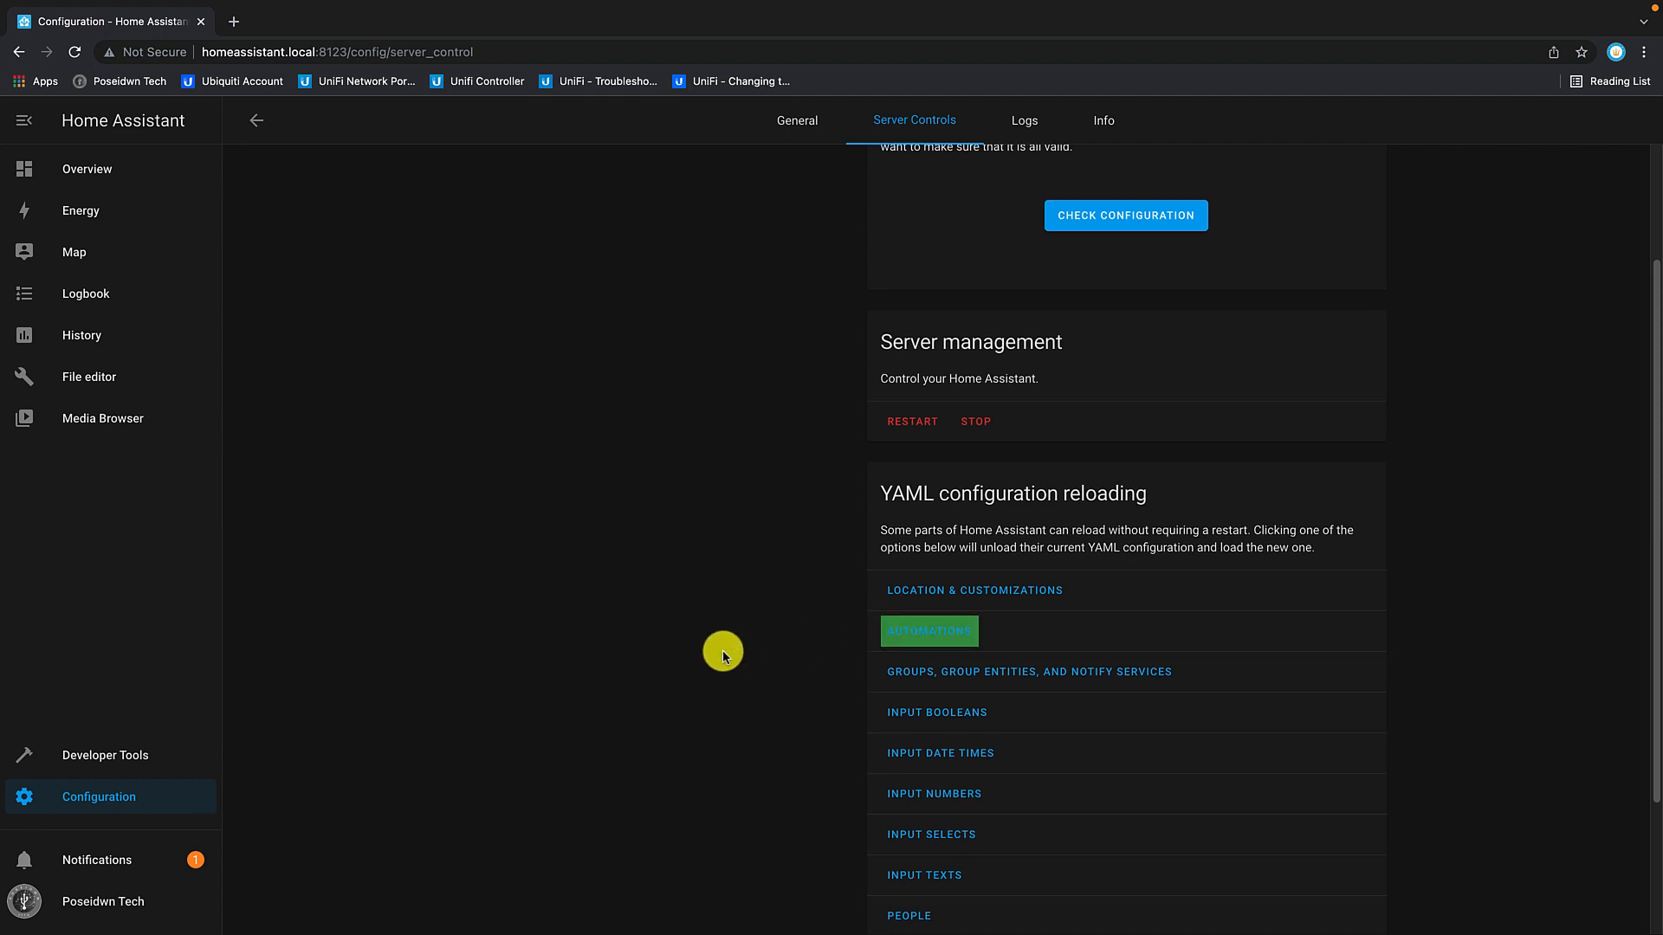
Step: Test the new automation from the Overview dashboard by switching Christmas Tree off and back on
{"action": "left_click", "coordinate": [103, 169]}
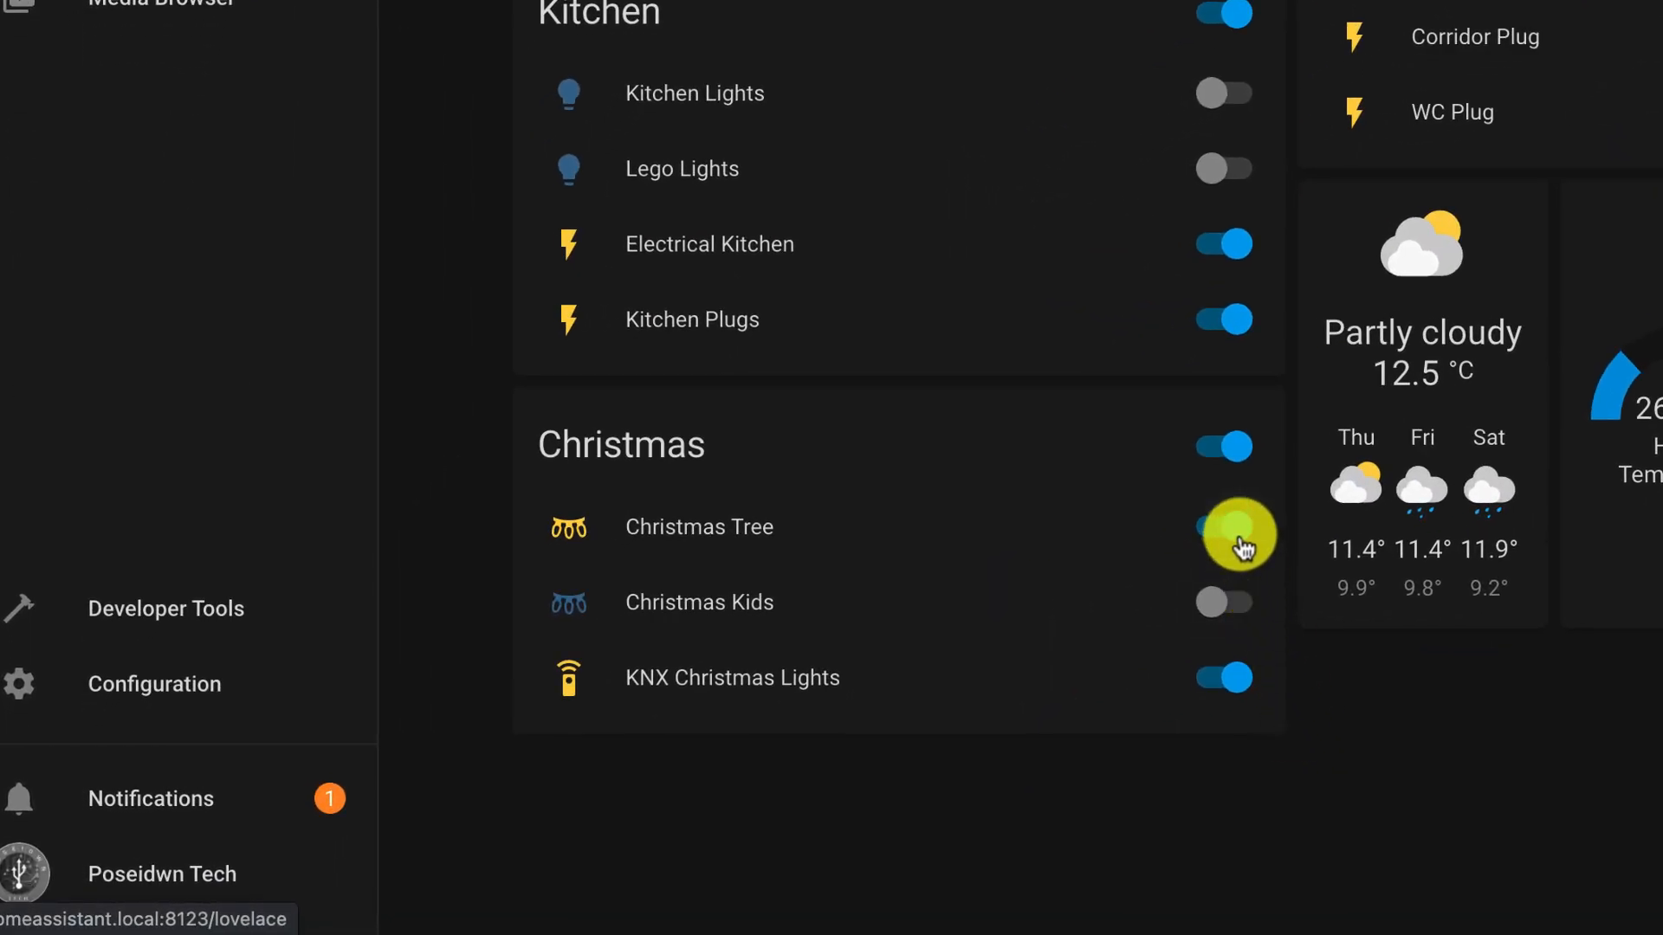
{"action": "left_click", "coordinate": [1239, 530]}
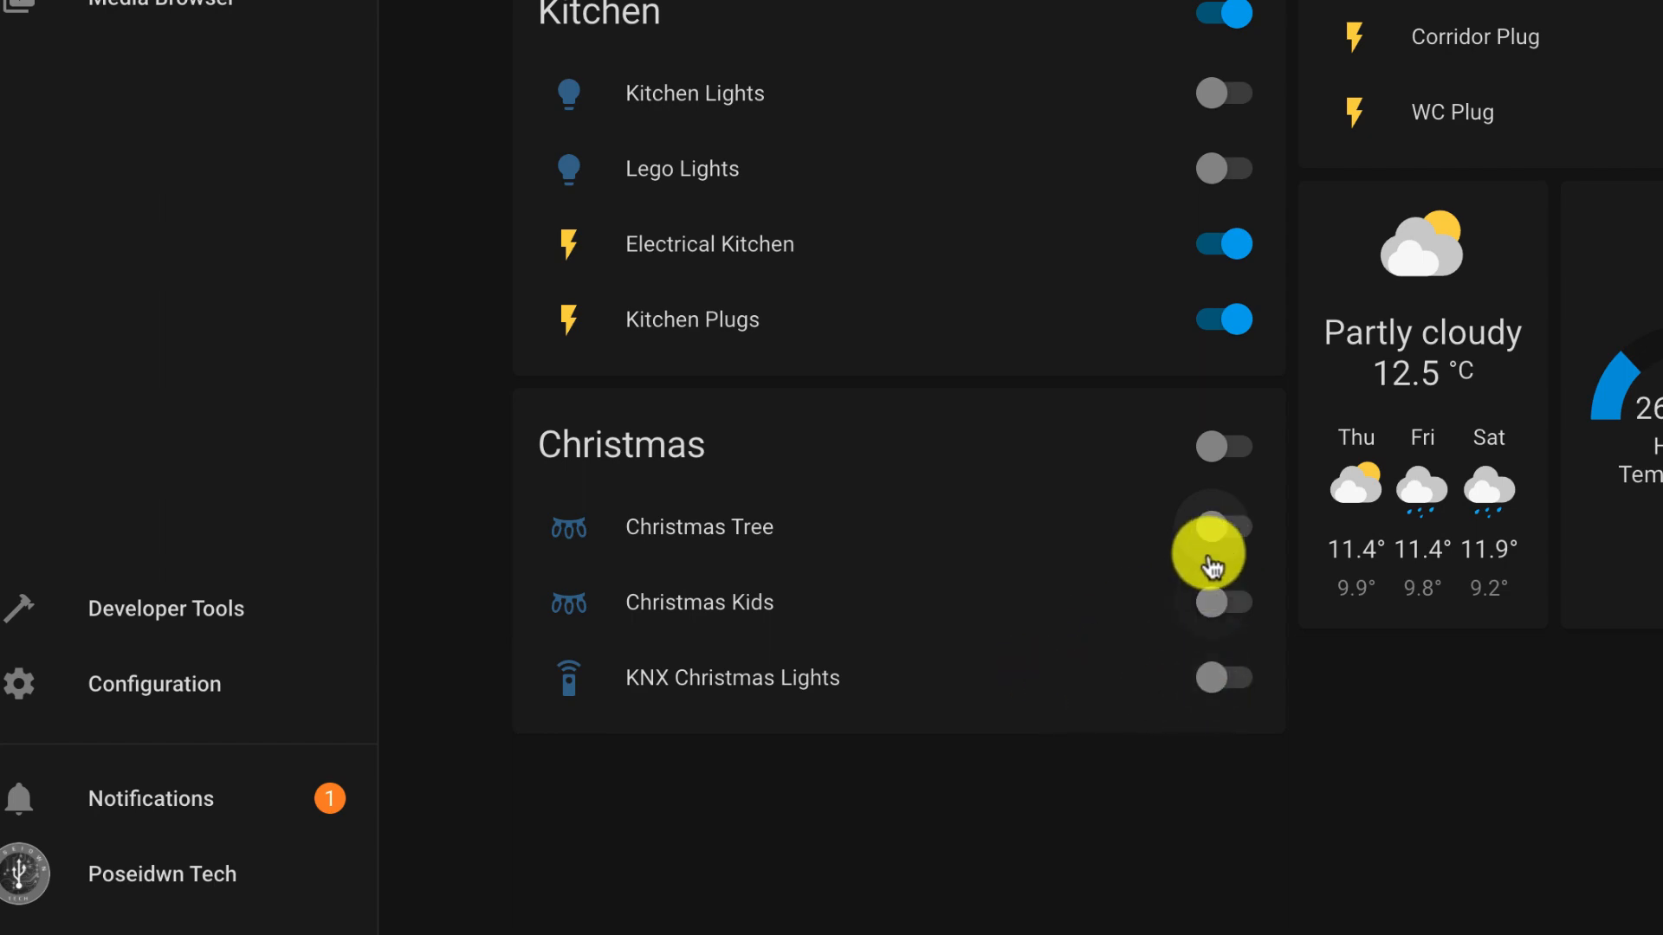
{"action": "left_click", "coordinate": [1231, 543]}
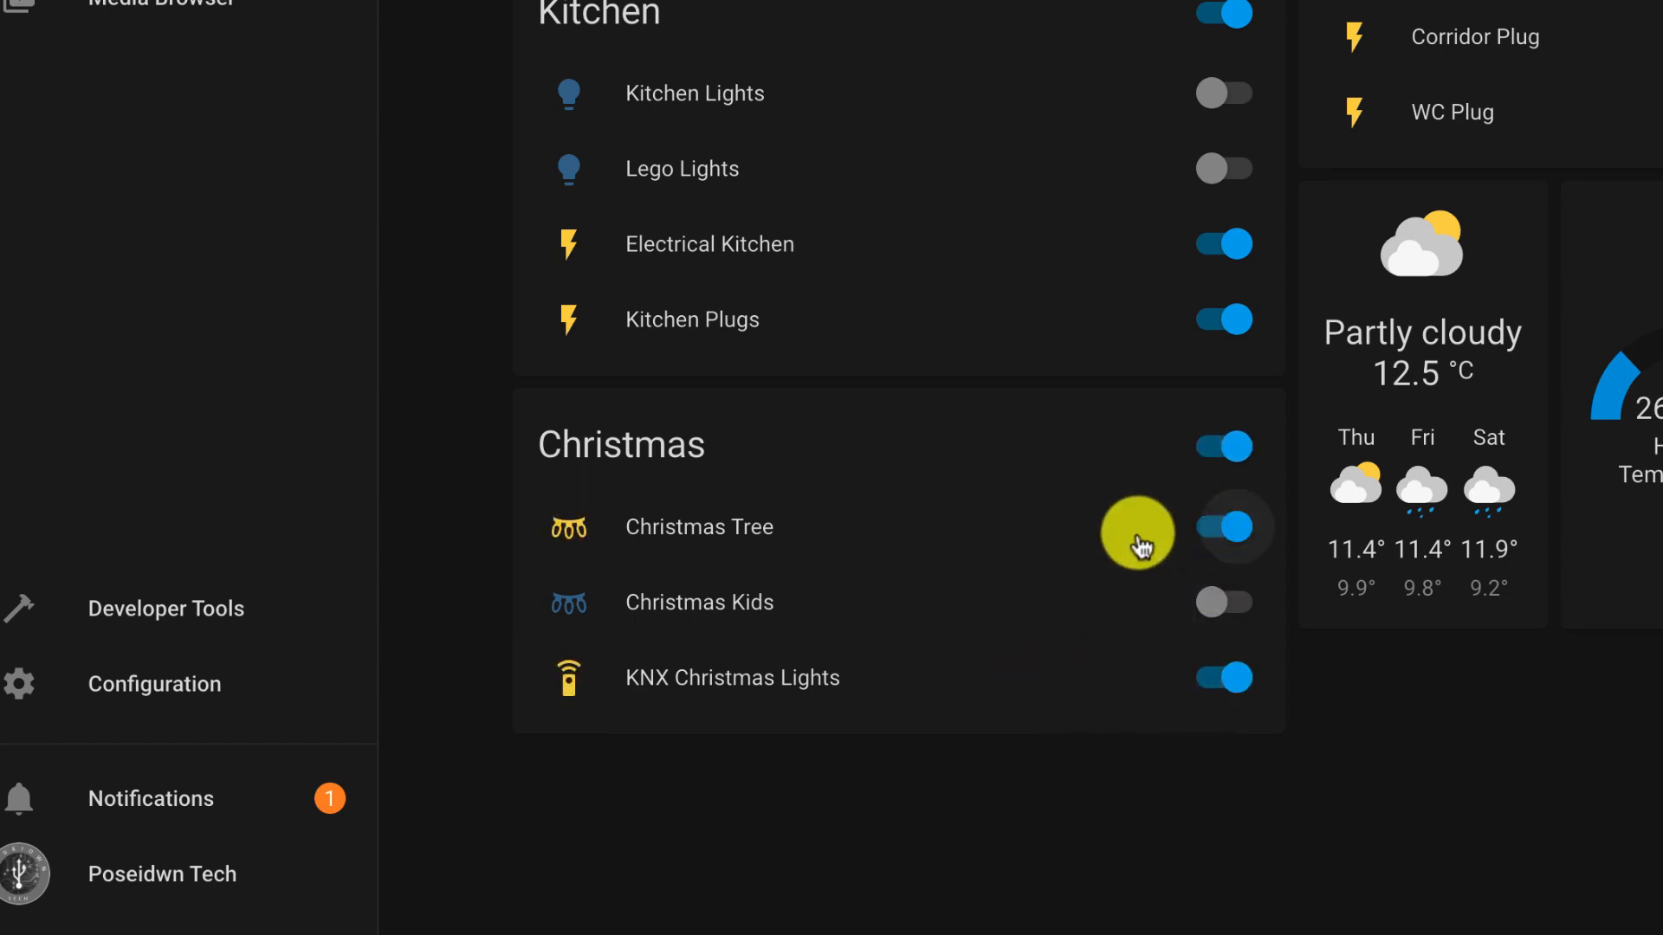